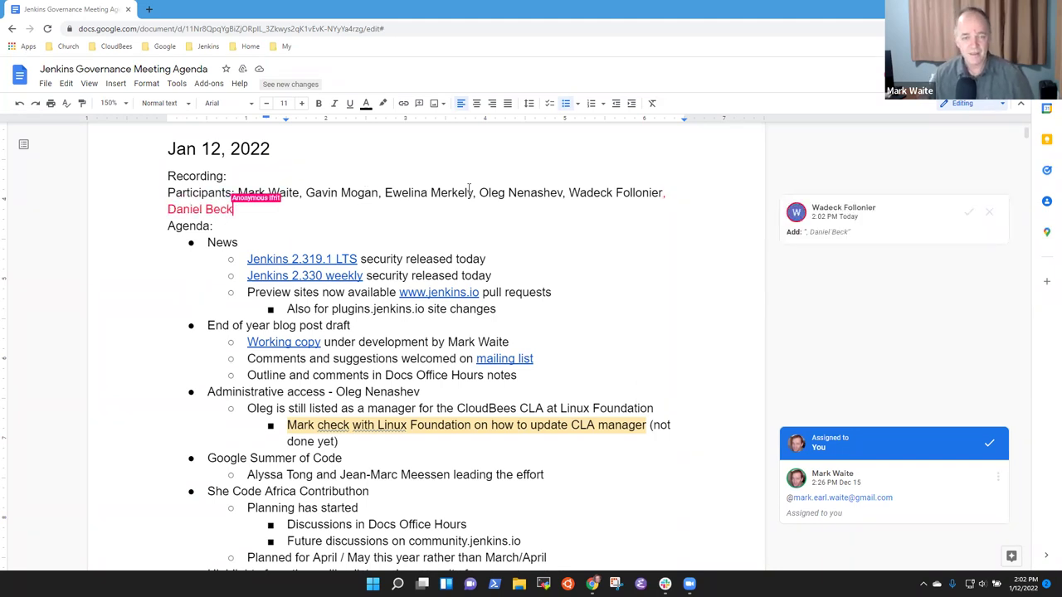
Step: Accept the suggested edit that adds a participant's name to the Jan 12, 2022 participants list
{"action": "left_click", "coordinate": [968, 212]}
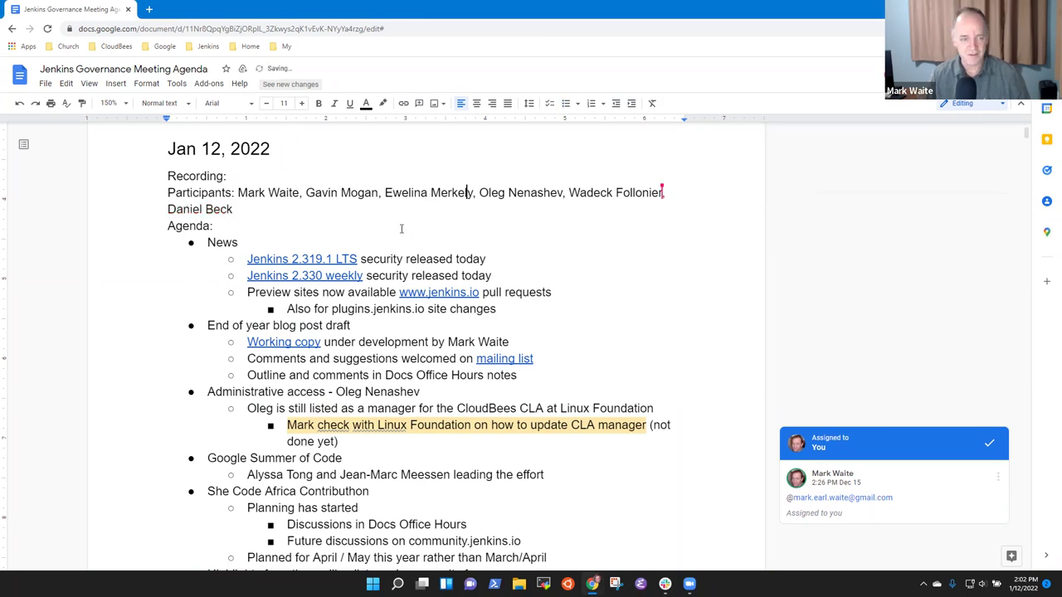
{"action": "left_click", "coordinate": [468, 192]}
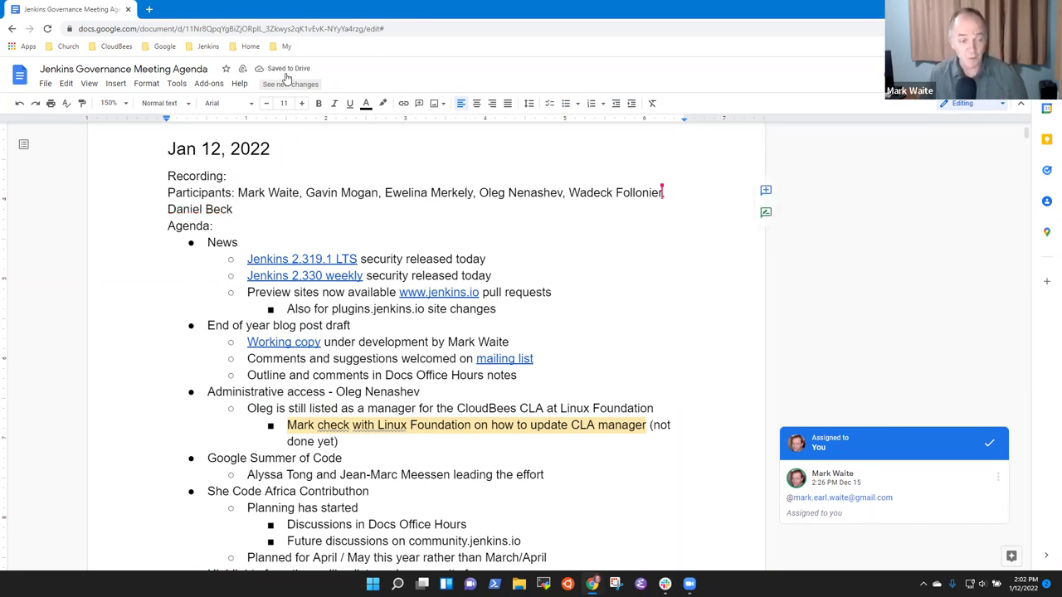
Step: Go over the News topic and select the "End of year blog post draft" heading in the agenda
{"action": "left_click", "coordinate": [222, 242]}
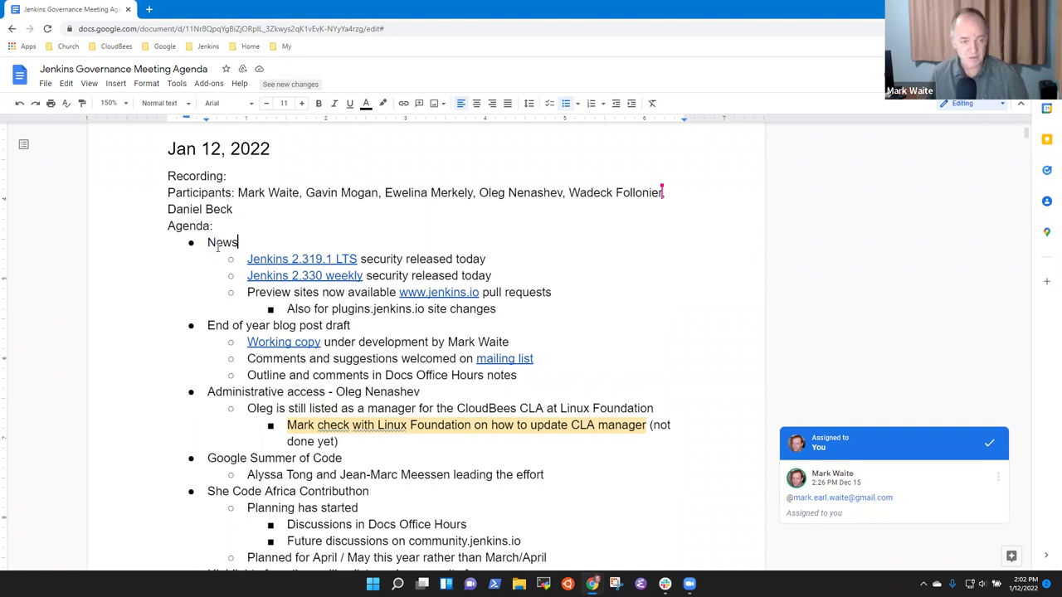
{"action": "double_click", "coordinate": [218, 248]}
{"action": "key", "text": "Down"}
{"action": "key", "text": "Down"}
{"action": "key", "text": "Down"}
{"action": "key", "text": "Down"}
{"action": "key", "text": "Down"}
{"action": "key", "text": "ctrl+shift+Right"}
{"action": "key", "text": "ctrl+shift+Right"}
{"action": "key", "text": "ctrl+shift+Right"}
{"action": "key", "text": "ctrl+shift+Right"}
{"action": "key", "text": "ctrl+shift+Right"}
{"action": "key", "text": "ctrl+shift+Right"}
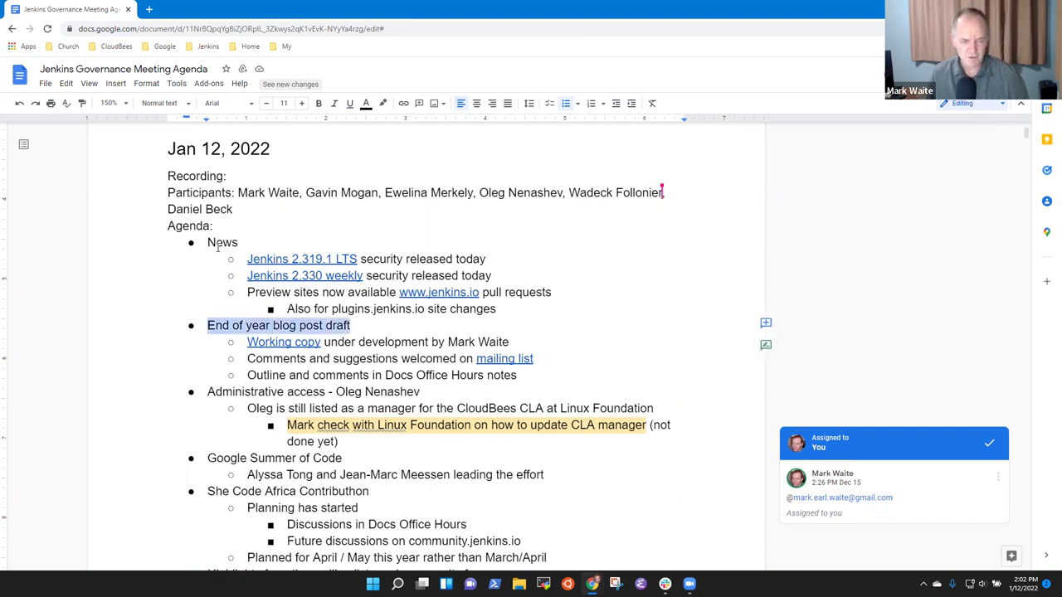
Step: Review the agenda topics from Administrative access through Highlights from the mailing lists and community forum, selecting headings along the way
{"action": "key", "text": "Down"}
{"action": "key", "text": "Down"}
{"action": "key", "text": "Down"}
{"action": "key", "text": "Down"}
{"action": "key", "text": "Down"}
{"action": "key", "text": "Up"}
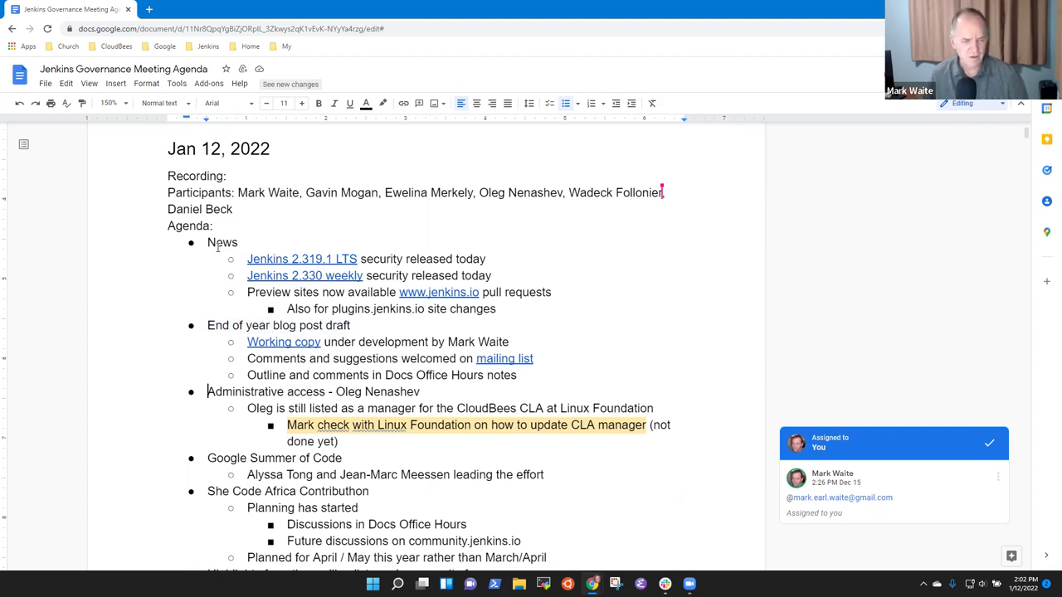
{"action": "key", "text": "shift+End"}
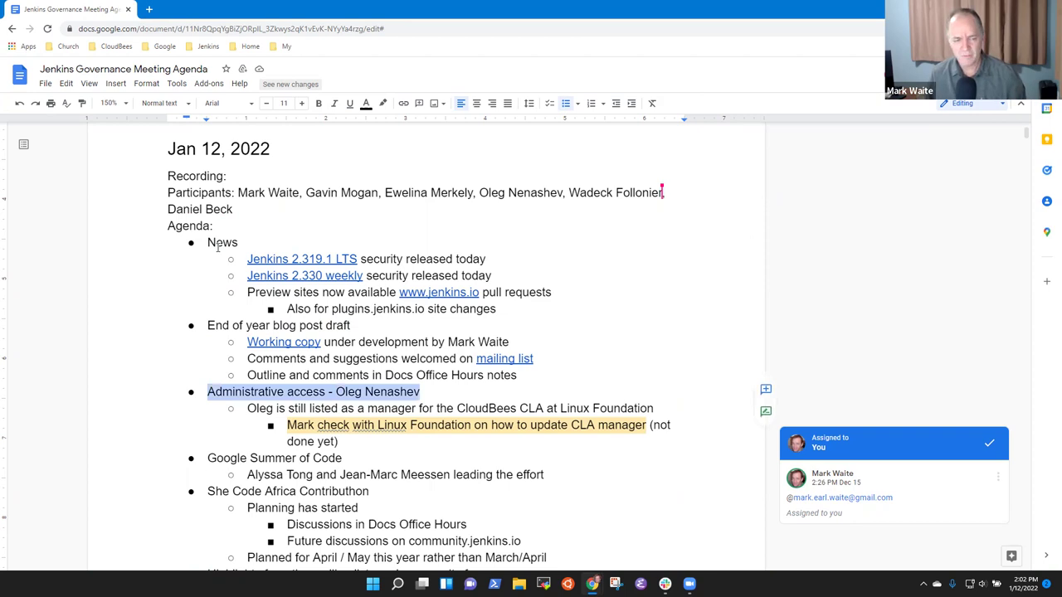
{"action": "key", "text": "Down"}
{"action": "key", "text": "Down"}
{"action": "key", "text": "Down"}
{"action": "key", "text": "Down"}
{"action": "key", "text": "Down"}
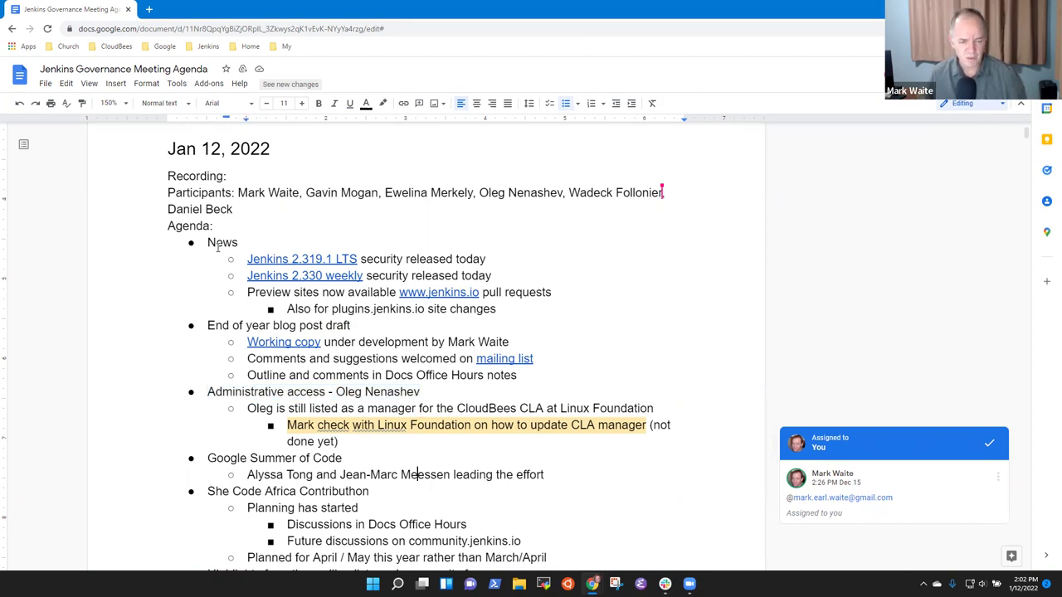
{"action": "key", "text": "shift+Home"}
{"action": "key", "text": "Down"}
{"action": "key", "text": "Down"}
{"action": "key", "text": "Home"}
{"action": "key", "text": "shift+End"}
{"action": "key", "text": "Down"}
{"action": "key", "text": "Down"}
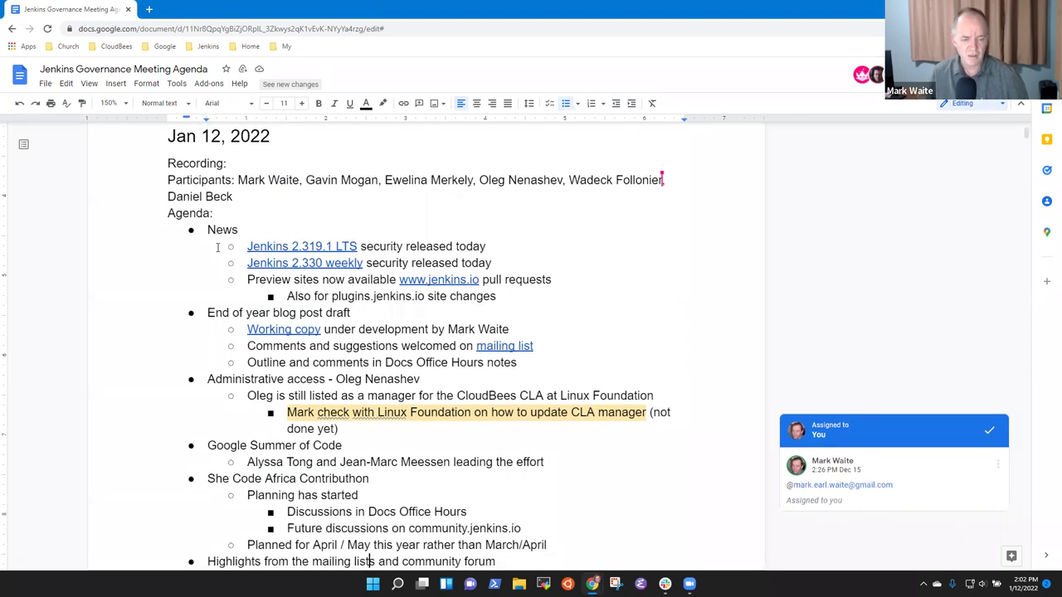
{"action": "key", "text": "Home"}
{"action": "key", "text": "shift+End"}
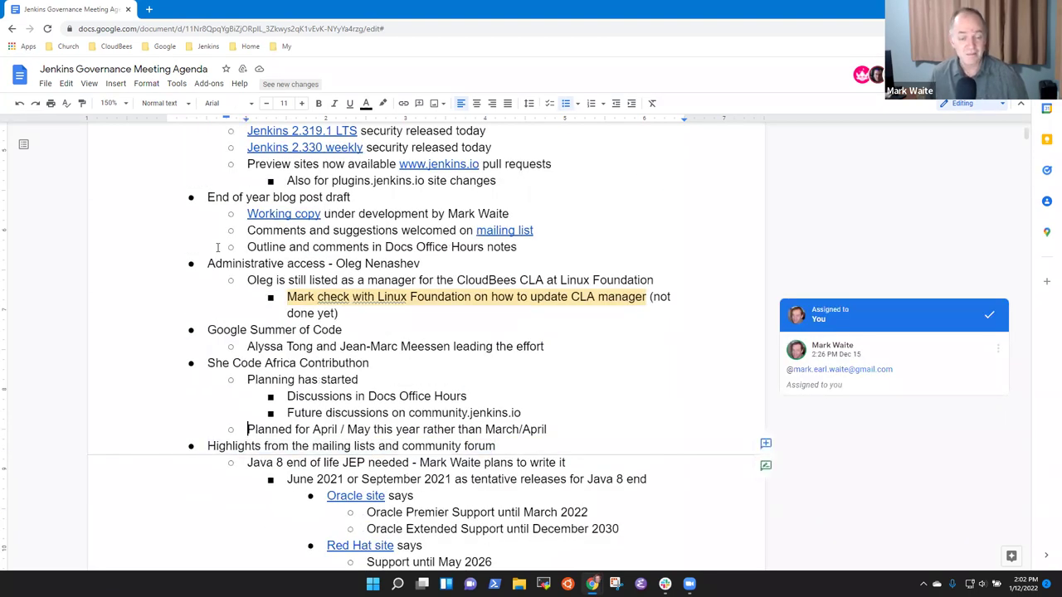
Step: Return to the News topic and accept the suggested edit replacing "1" with "2" in the Jenkins LTS version number
{"action": "key", "text": "Up"}
{"action": "key", "text": "Up"}
{"action": "key", "text": "Up"}
{"action": "key", "text": "Up"}
{"action": "key", "text": "Up"}
{"action": "key", "text": "Up"}
{"action": "key", "text": "Up"}
{"action": "key", "text": "Up"}
{"action": "key", "text": "Up"}
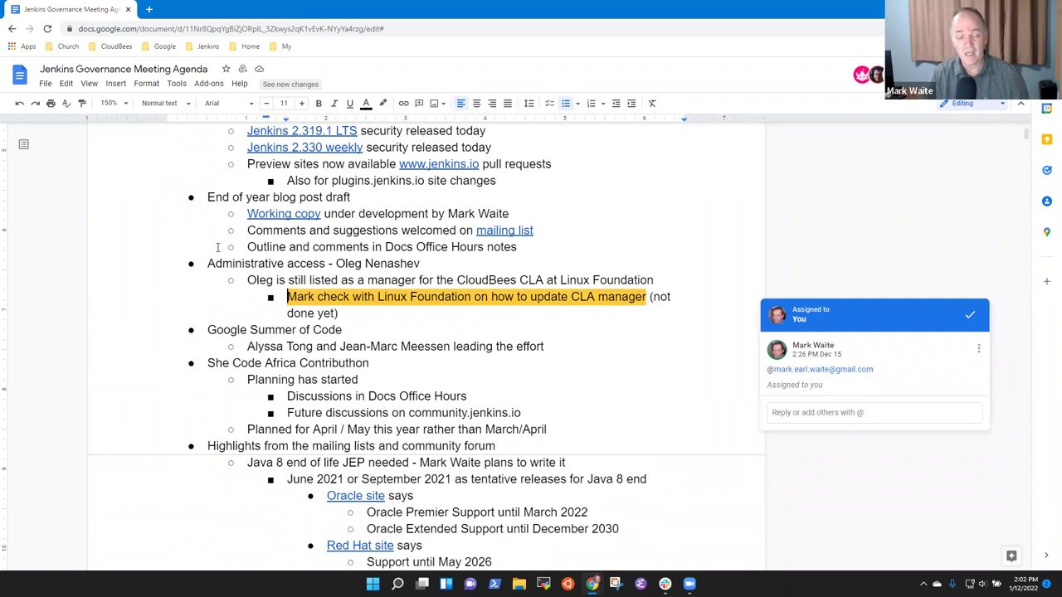
{"action": "key", "text": "Up"}
{"action": "key", "text": "Up"}
{"action": "key", "text": "Up"}
{"action": "key", "text": "Up"}
{"action": "key", "text": "Up"}
{"action": "key", "text": "Up"}
{"action": "key", "text": "Up"}
{"action": "key", "text": "Up"}
{"action": "key", "text": "Up"}
{"action": "key", "text": "Up"}
{"action": "key", "text": "Up"}
{"action": "key", "text": "Up"}
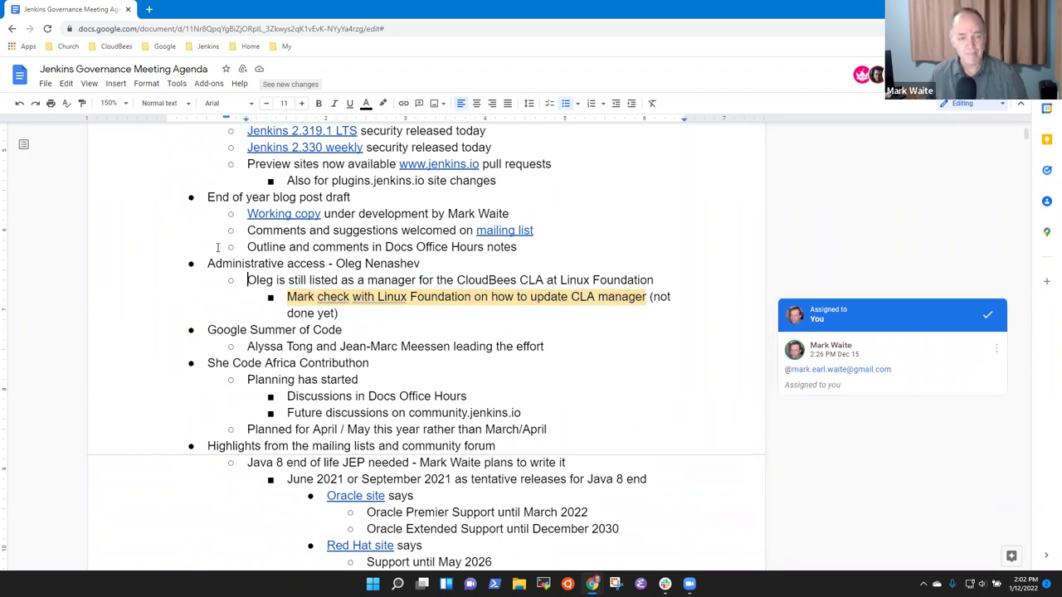
{"action": "type", "text": ":"}
{"action": "key", "text": "Right"}
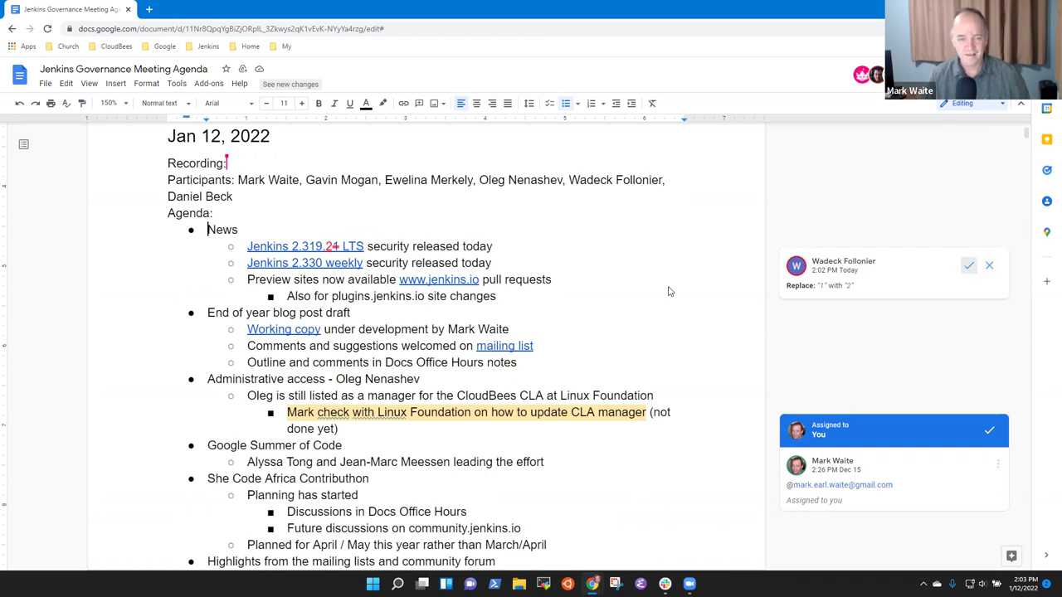
{"action": "left_click", "coordinate": [971, 267]}
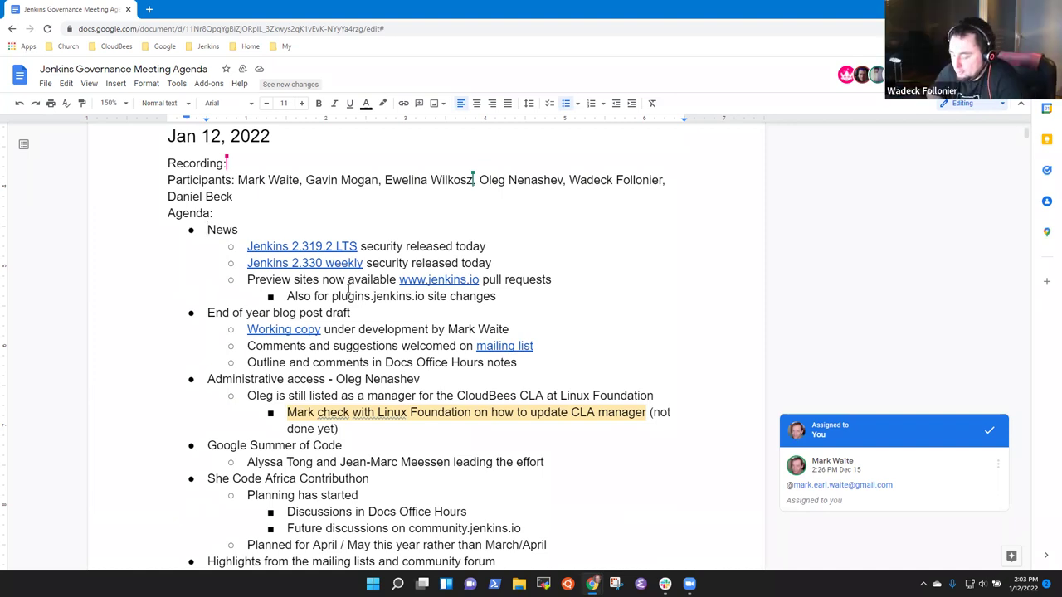
Step: Add the sub-bullet "Multiple challenges but completed the release as planned" under the Jenkins 2.319.2 LTS item
{"action": "left_click", "coordinate": [498, 244]}
{"action": "key", "text": "Return"}
{"action": "key", "text": "Tab"}
{"action": "type", "text": "P"}
{"action": "key", "text": "BackSpace"}
{"action": "type", "text": "Multiple releases"}
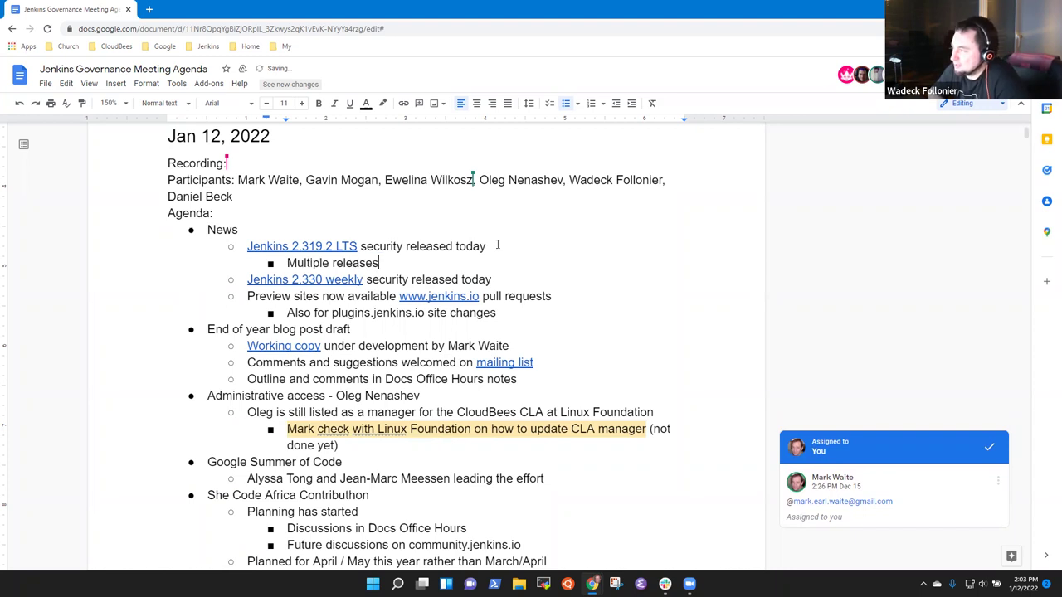
{"action": "key", "text": "BackSpace"}
{"action": "key", "text": "ctrl+BackSpace"}
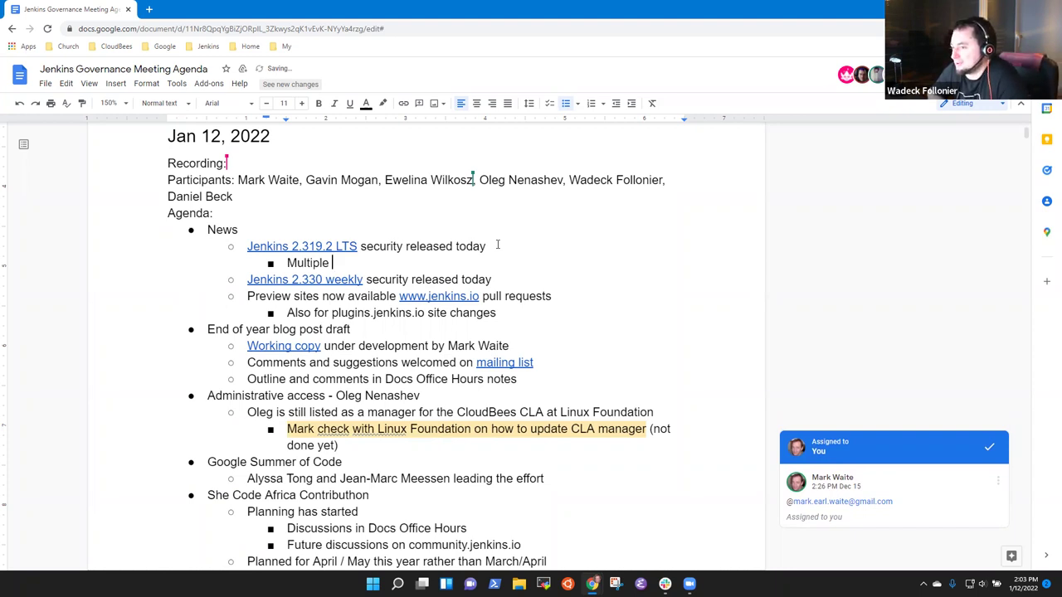
{"action": "type", "text": "challenge"}
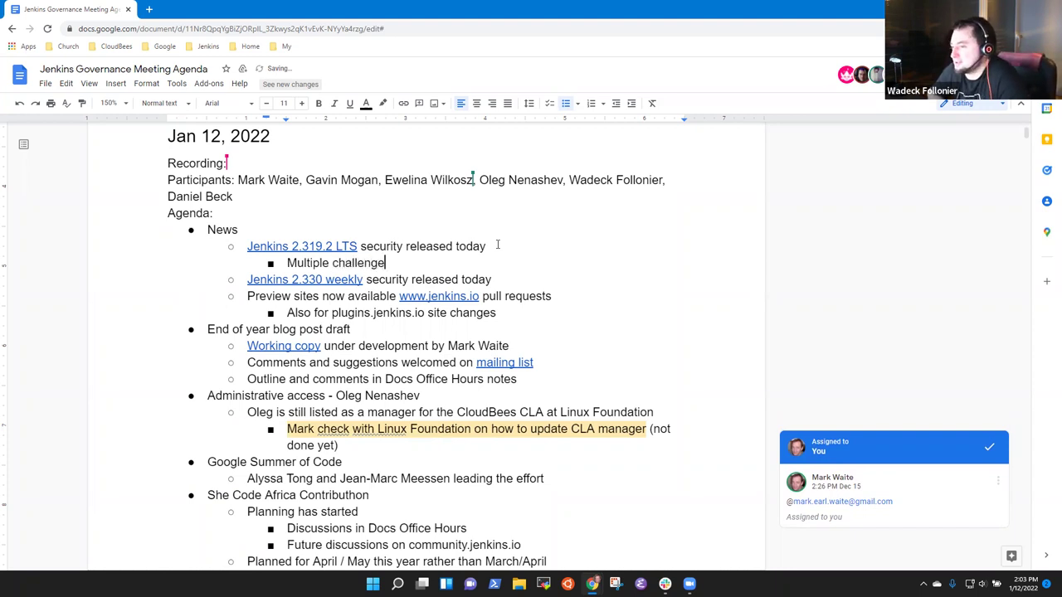
{"action": "type", "text": "s but complete"}
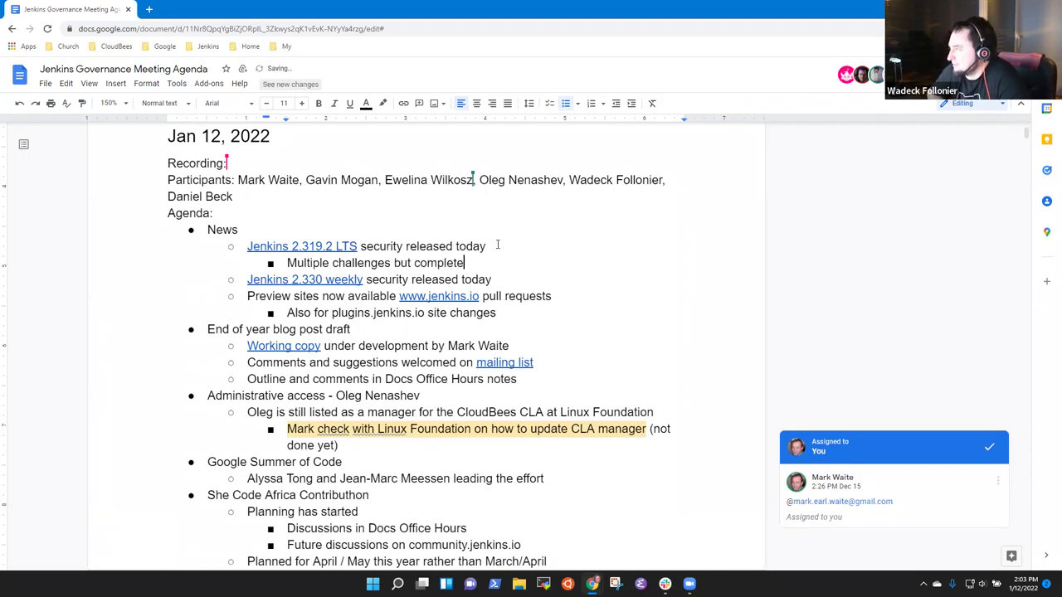
{"action": "type", "text": "d the release as planned"}
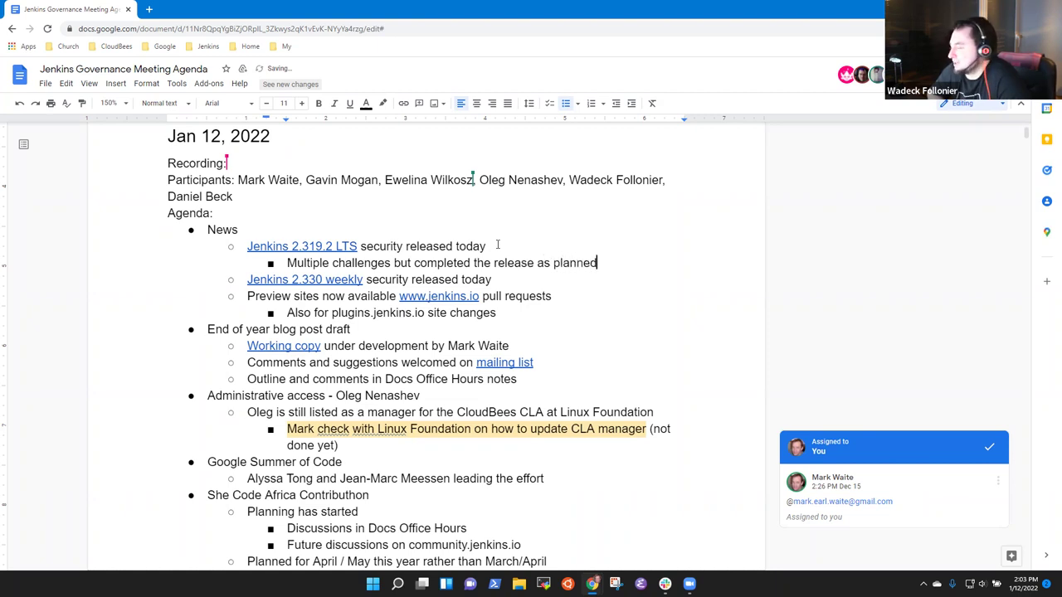
Step: Add a second LTS sub-bullet reading "Unexpected weekly release, unexpected plugin releases"
{"action": "key", "text": "Return"}
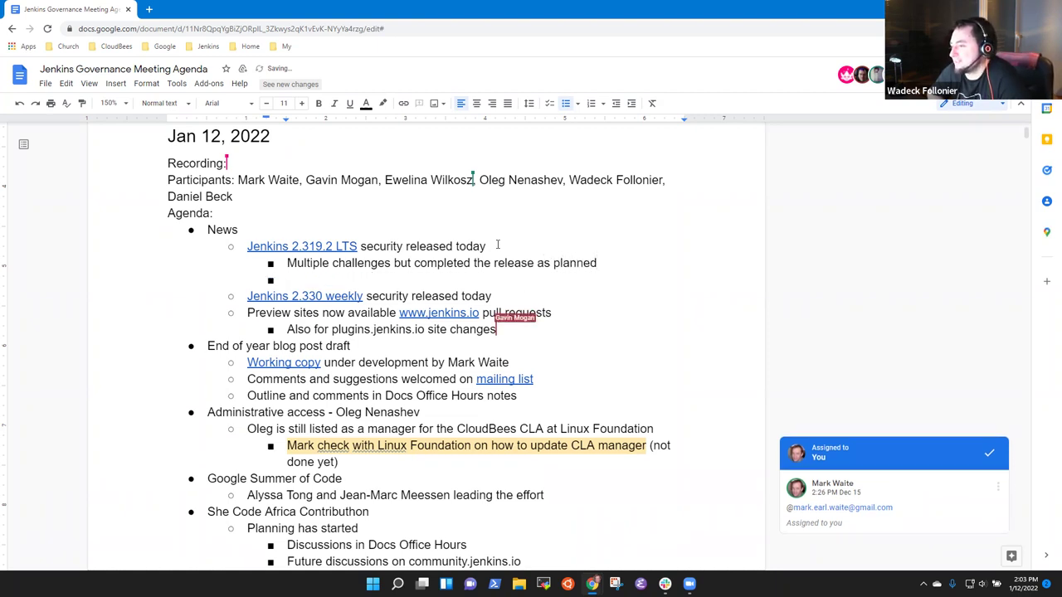
{"action": "type", "text": "Unep"}
{"action": "key", "text": "BackSpace"}
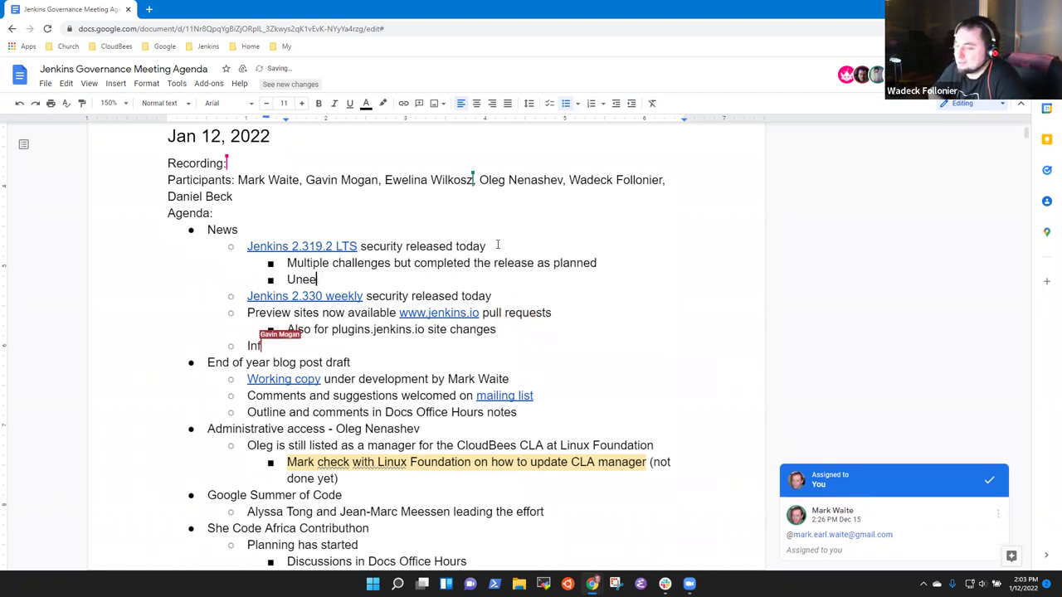
{"action": "type", "text": "xpected "}
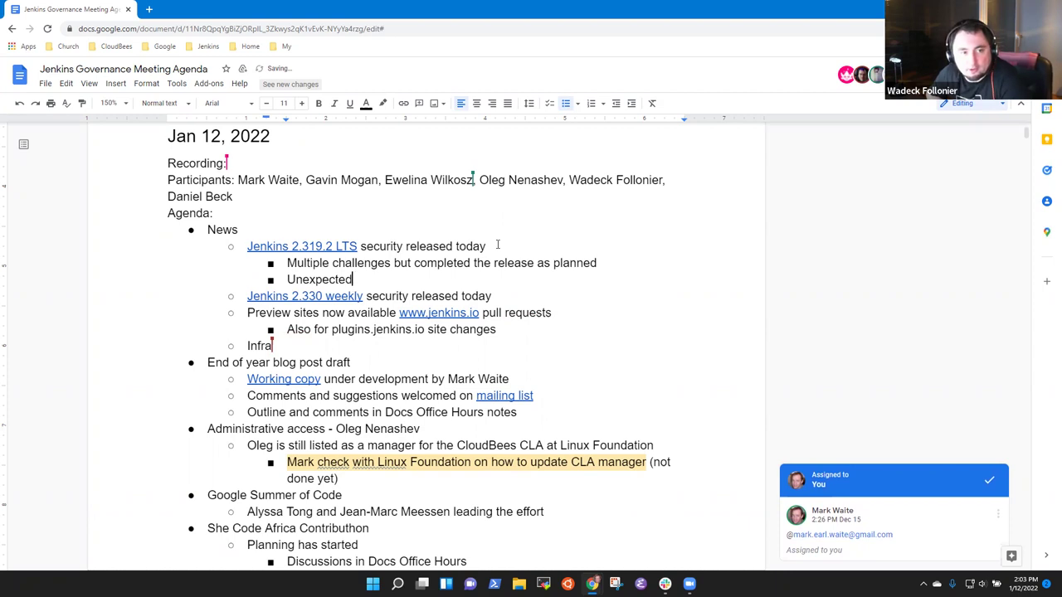
{"action": "type", "text": "weekly "}
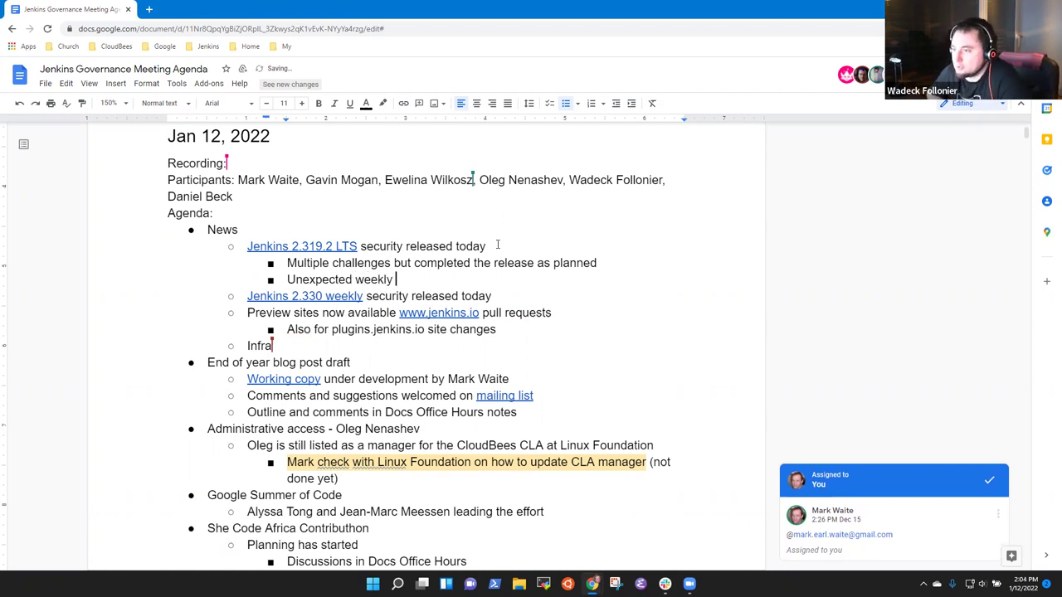
{"action": "type", "text": "release, unexpec"}
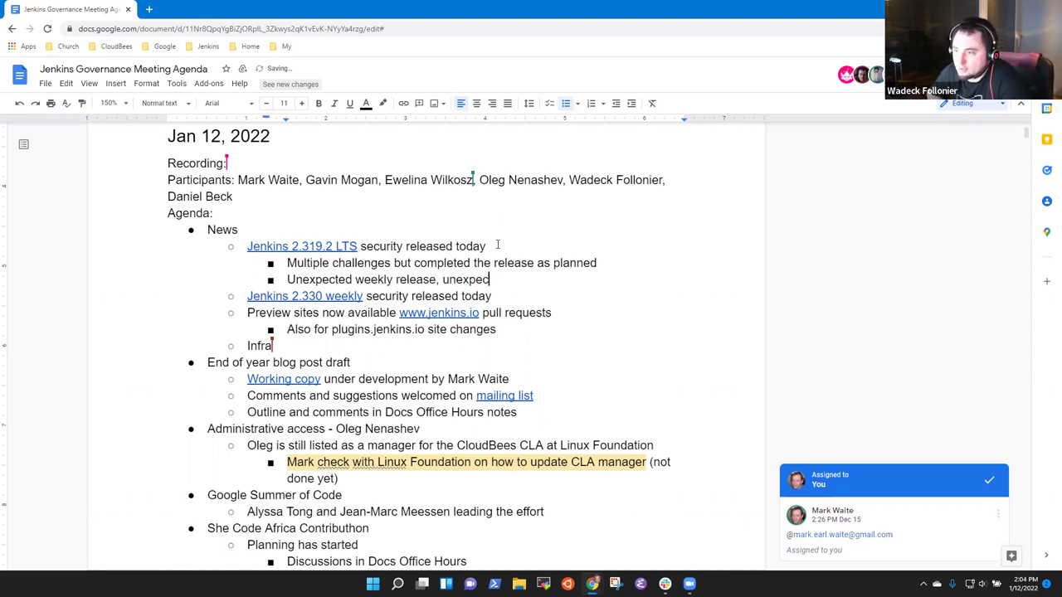
{"action": "type", "text": "ted plugin releases"}
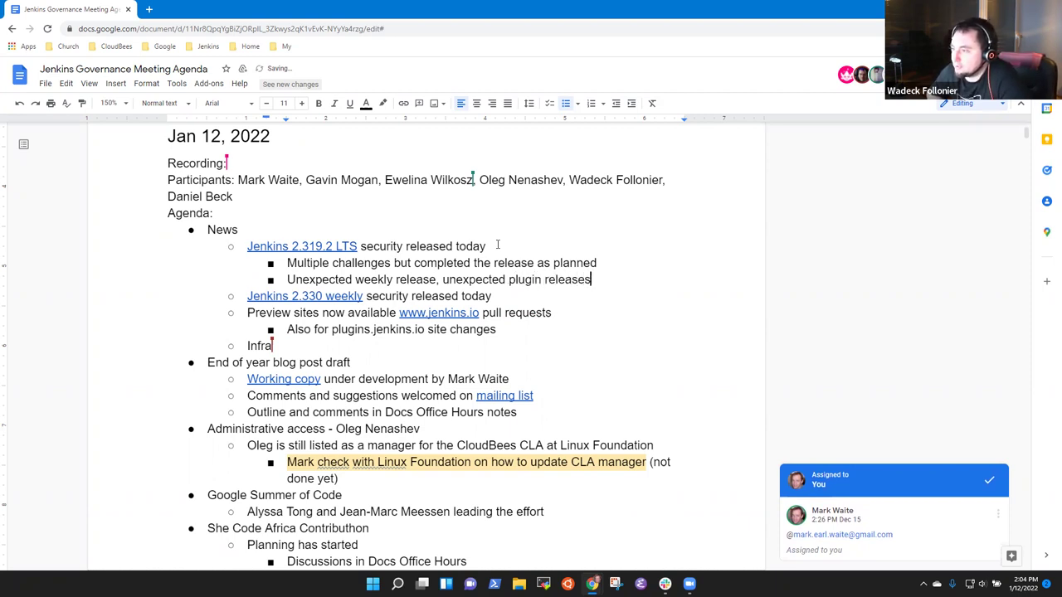
Step: Add a third LTS sub-bullet with the security officer's first name followed by "'s new role as security officer is functioning"
{"action": "key", "text": "Return"}
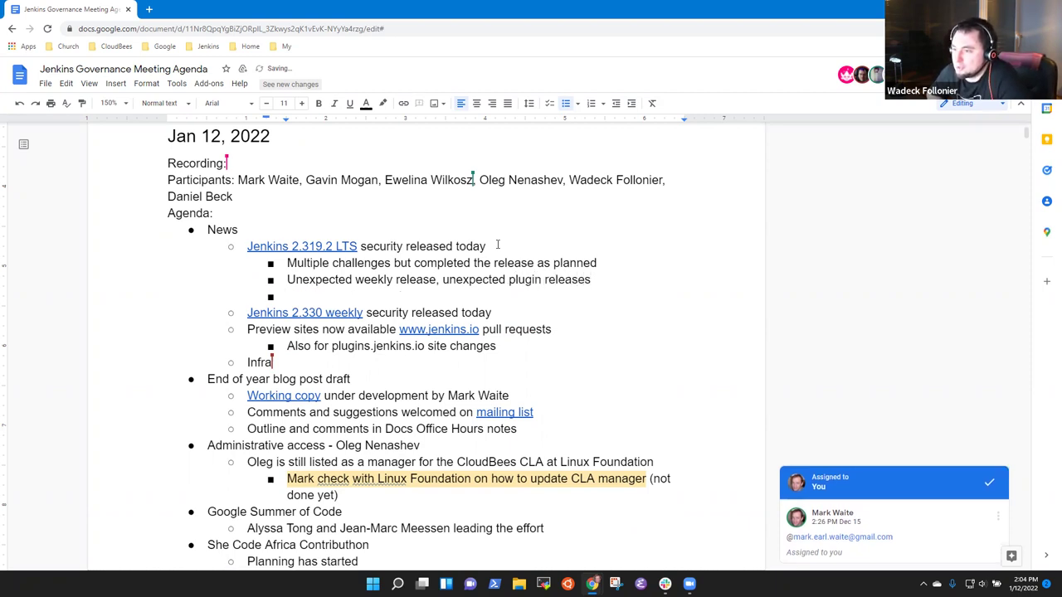
{"action": "type", "text": "Wadecv"}
{"action": "key", "text": "BackSpace"}
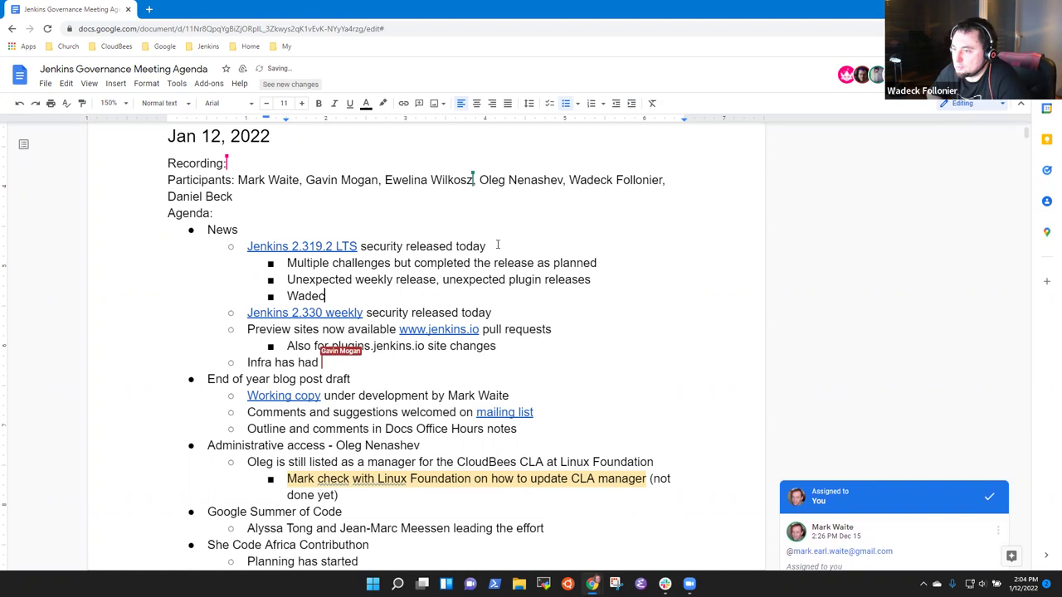
{"action": "type", "text": "k's new role"}
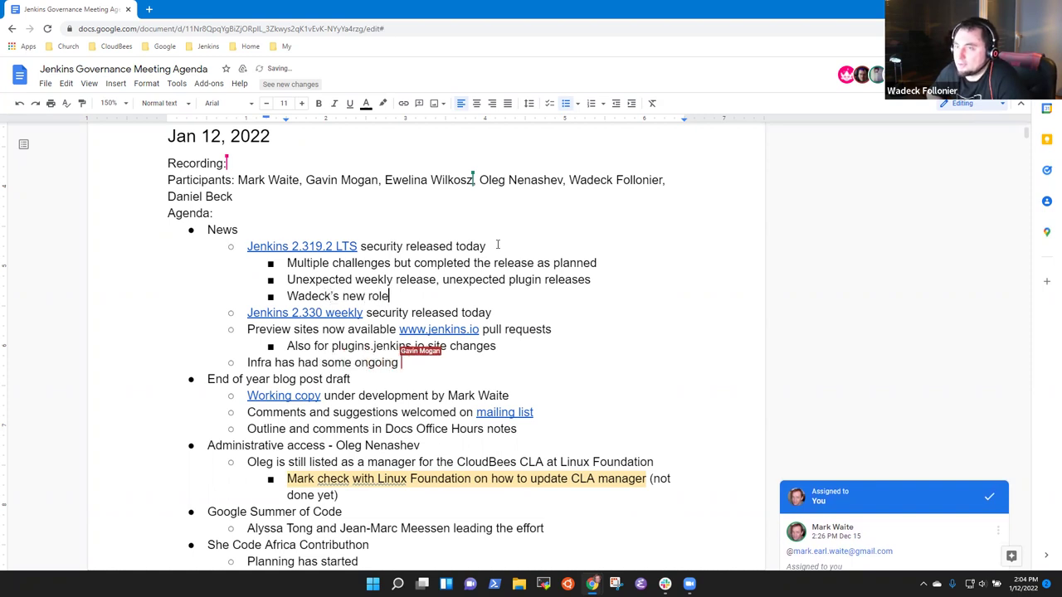
{"action": "type", "text": " as security "}
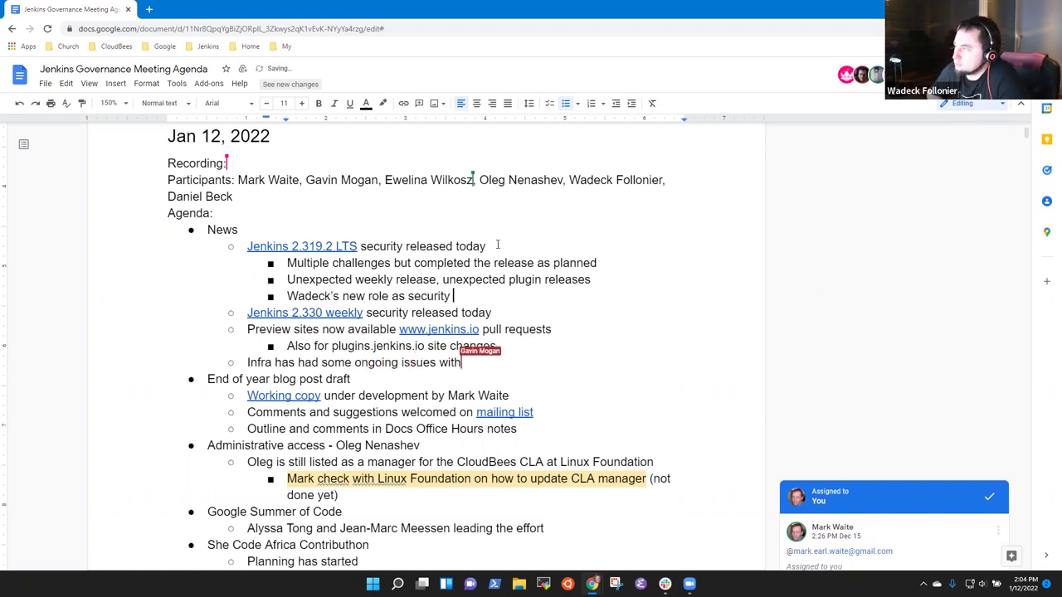
{"action": "type", "text": "officer"}
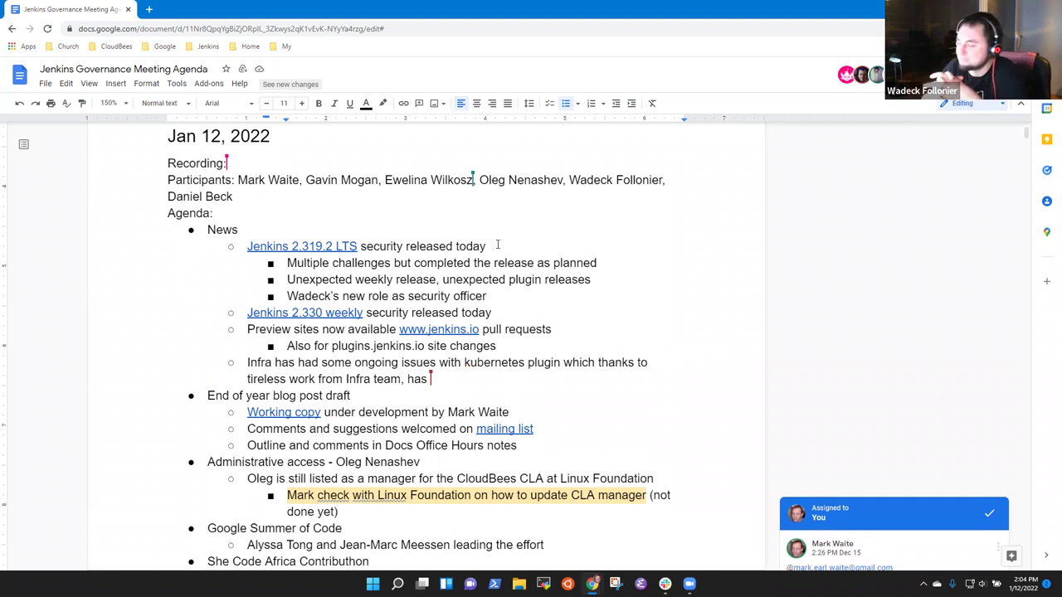
{"action": "type", "text": "is "}
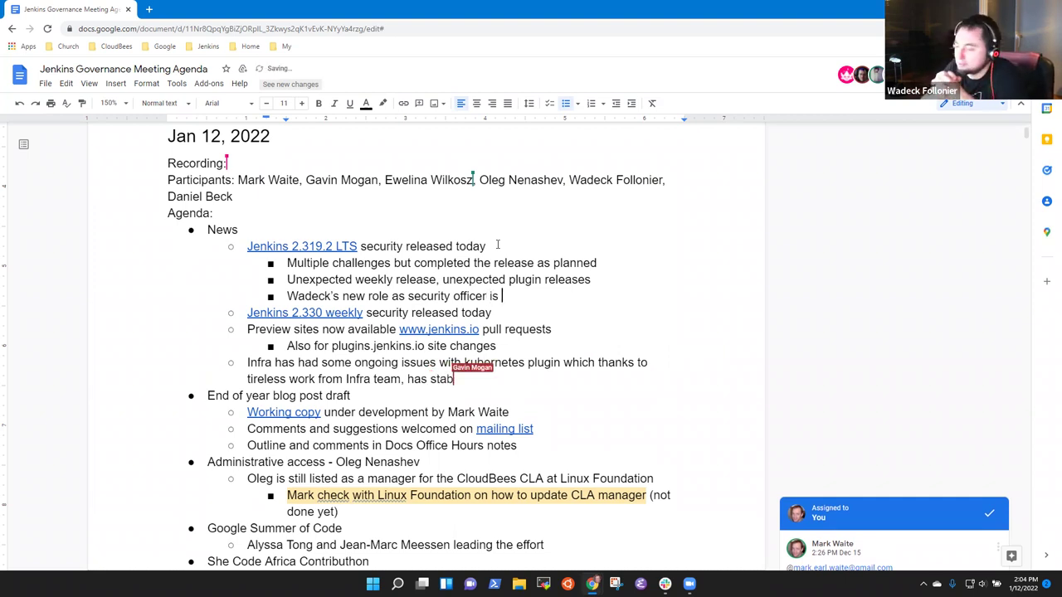
{"action": "type", "text": "functionally"}
{"action": "key", "text": "BackSpace"}
{"action": "key", "text": "BackSpace"}
{"action": "key", "text": "BackSpace"}
{"action": "key", "text": "BackSpace"}
{"action": "type", "text": "ing"}
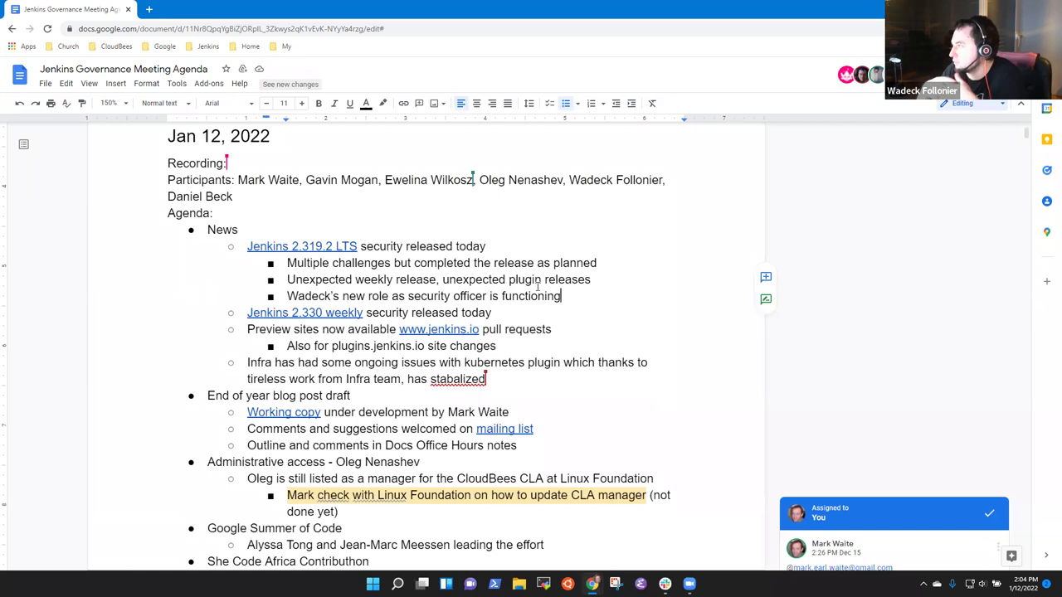
Step: Add a fourth LTS sub-bullet reading "Thanks to Infra team and", the thanked team member's full name, and "for complications"
{"action": "key", "text": "Return"}
{"action": "type", "text": "Thanks "}
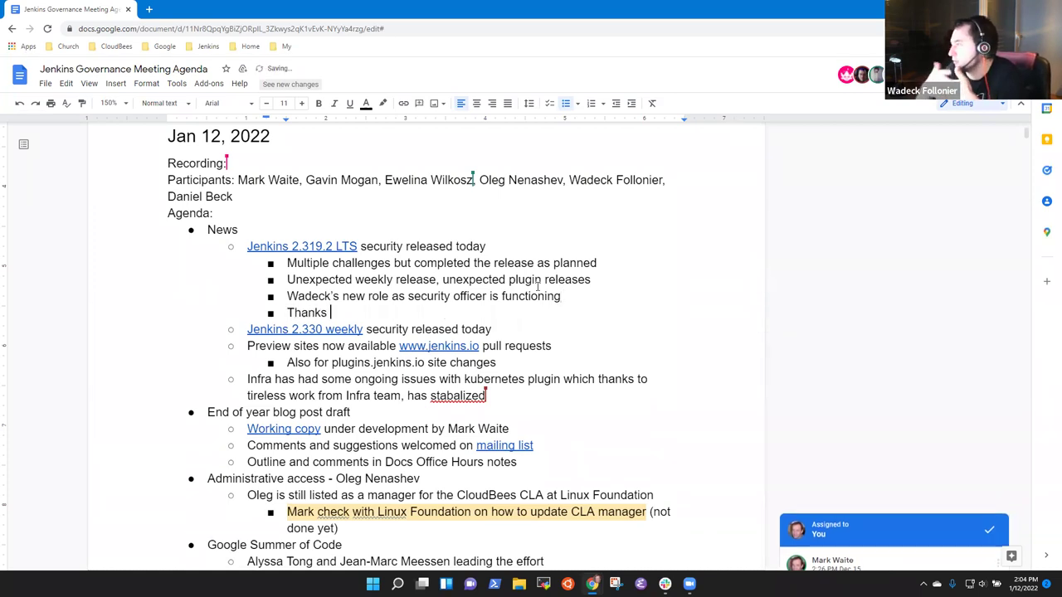
{"action": "type", "text": "to Infr"}
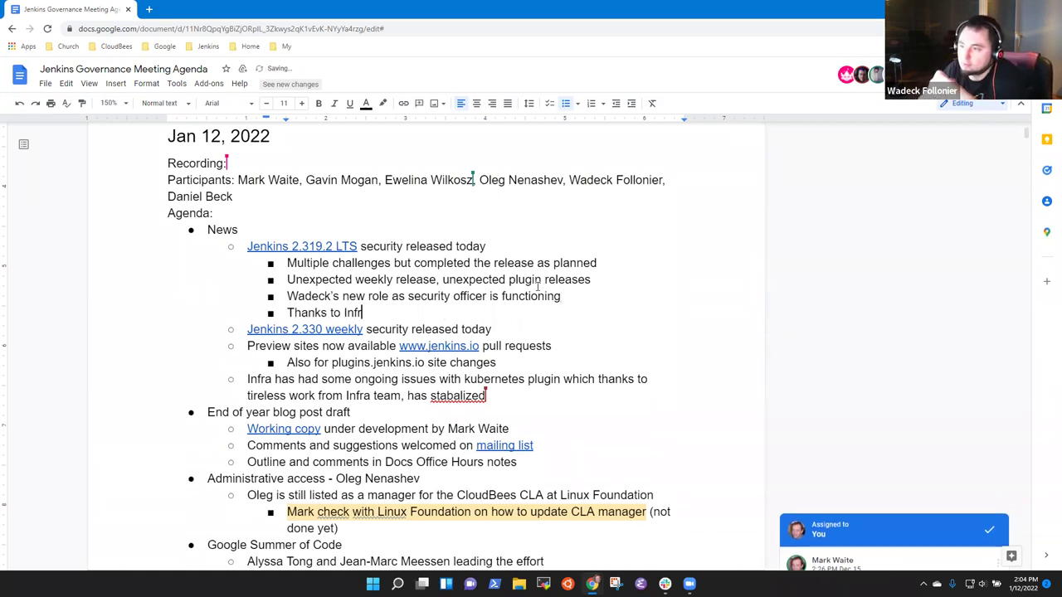
{"action": "type", "text": "a team and "}
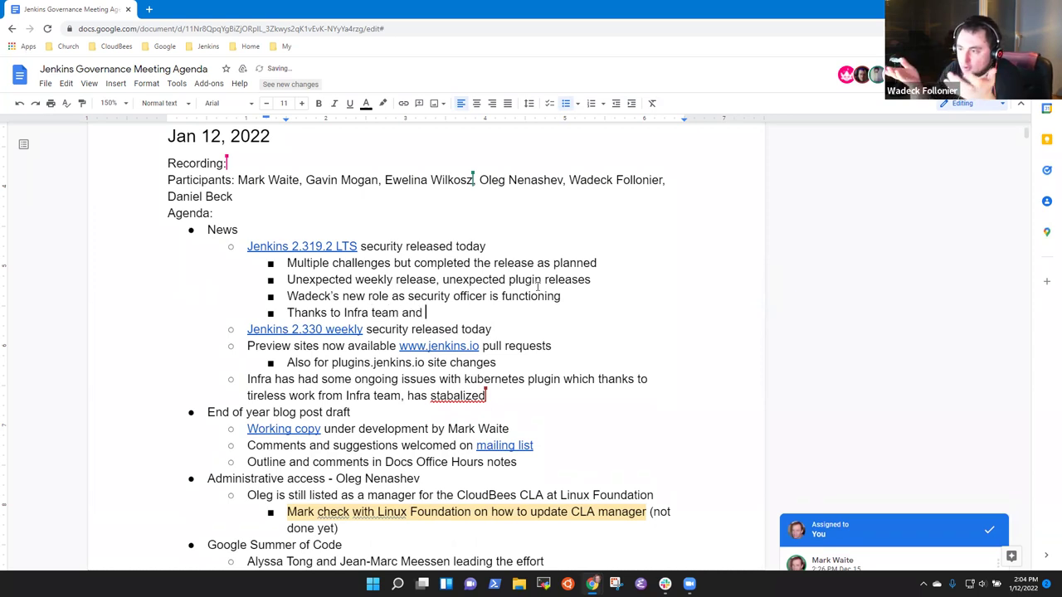
{"action": "type", "text": "Damien Du"}
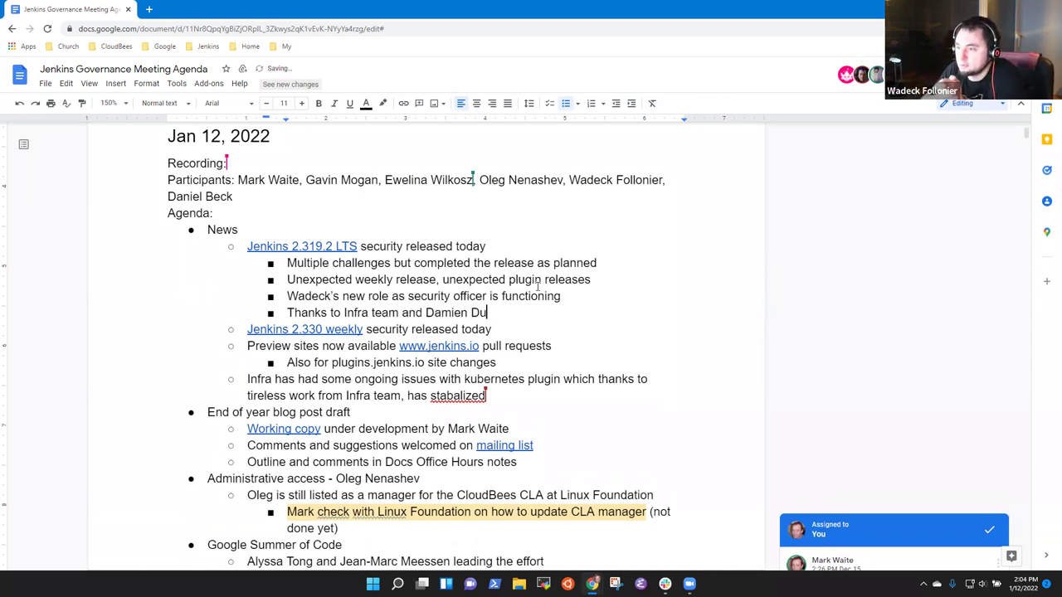
{"action": "type", "text": "portal for "}
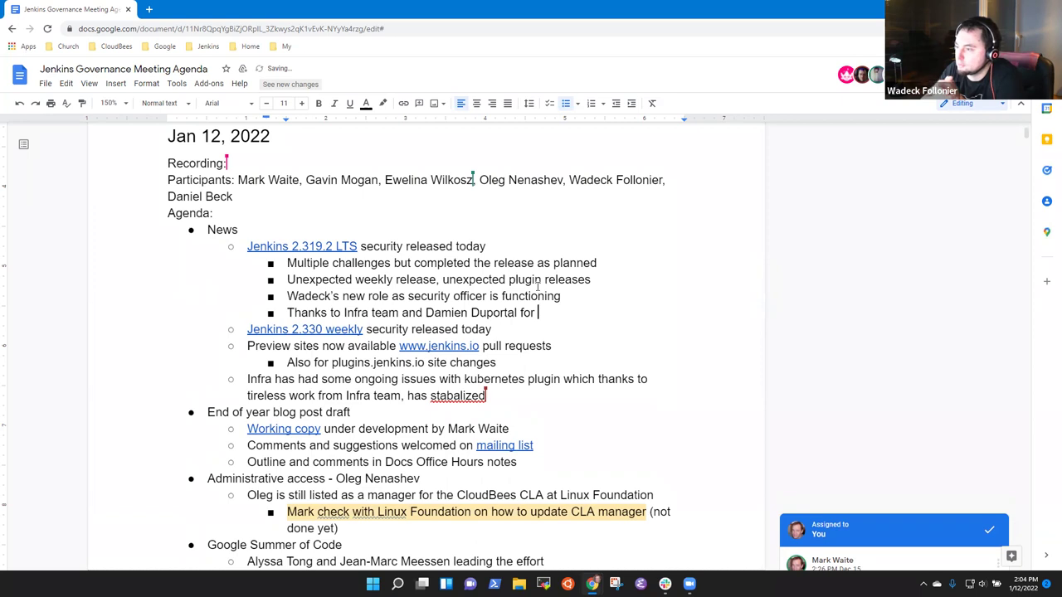
{"action": "type", "text": "complication"}
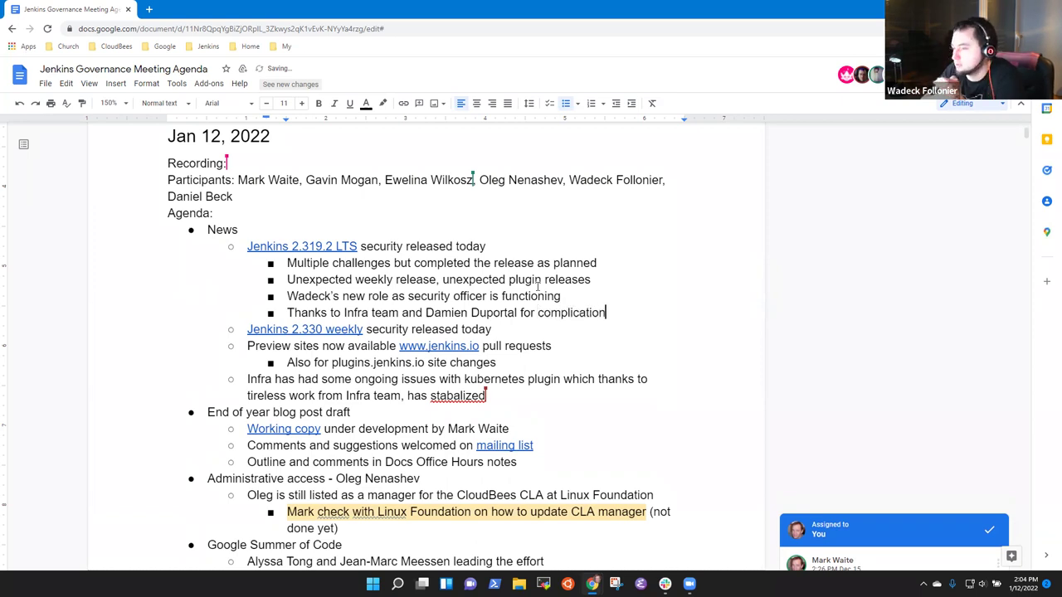
{"action": "type", "text": "s and"}
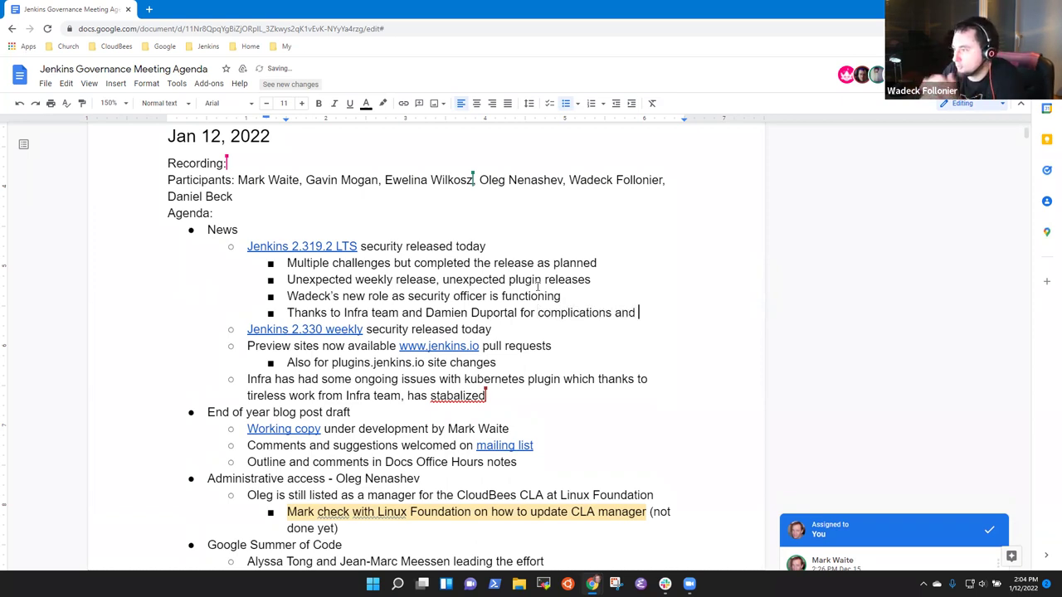
{"action": "key", "text": "BackSpace"}
{"action": "key", "text": "BackSpace"}
{"action": "key", "text": "BackSpace"}
{"action": "key", "text": "BackSpace"}
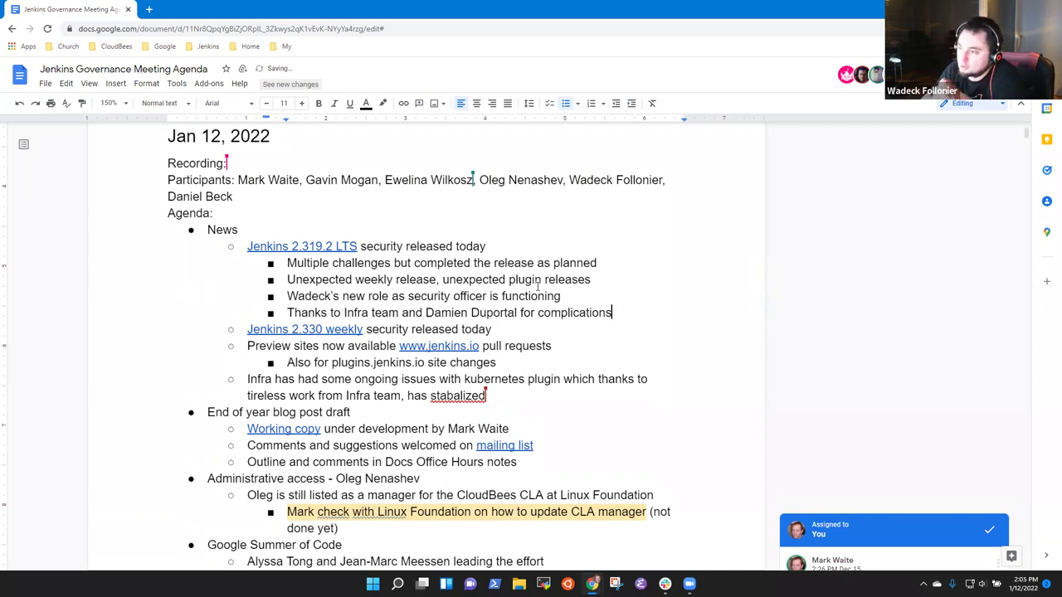
Step: Add a fifth LTS sub-bullet reading "One core changes, not wide impact"
{"action": "key", "text": "Return"}
{"action": "type", "text": "One "}
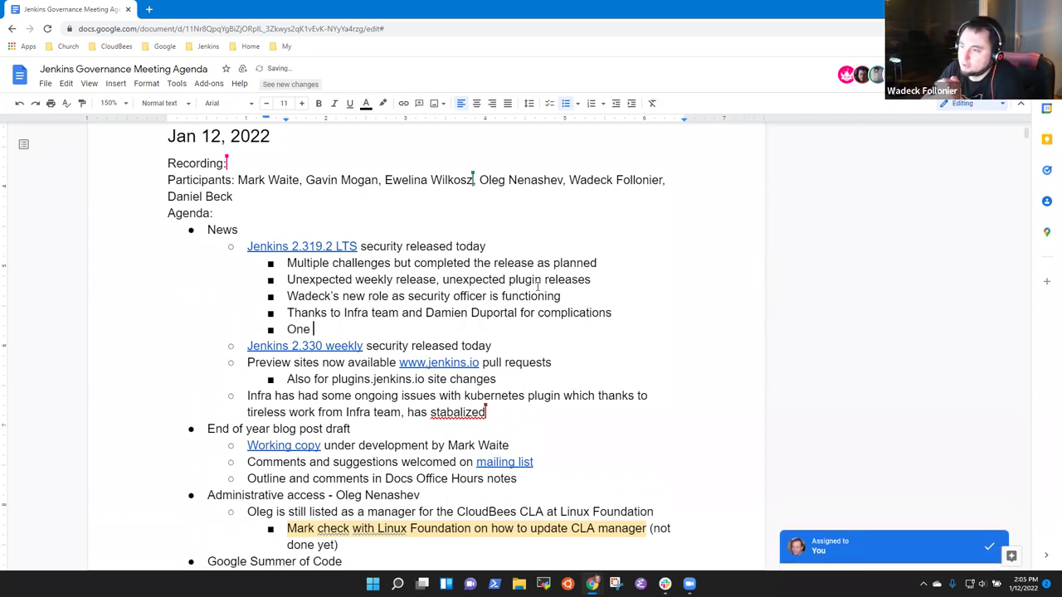
{"action": "type", "text": "core changes."}
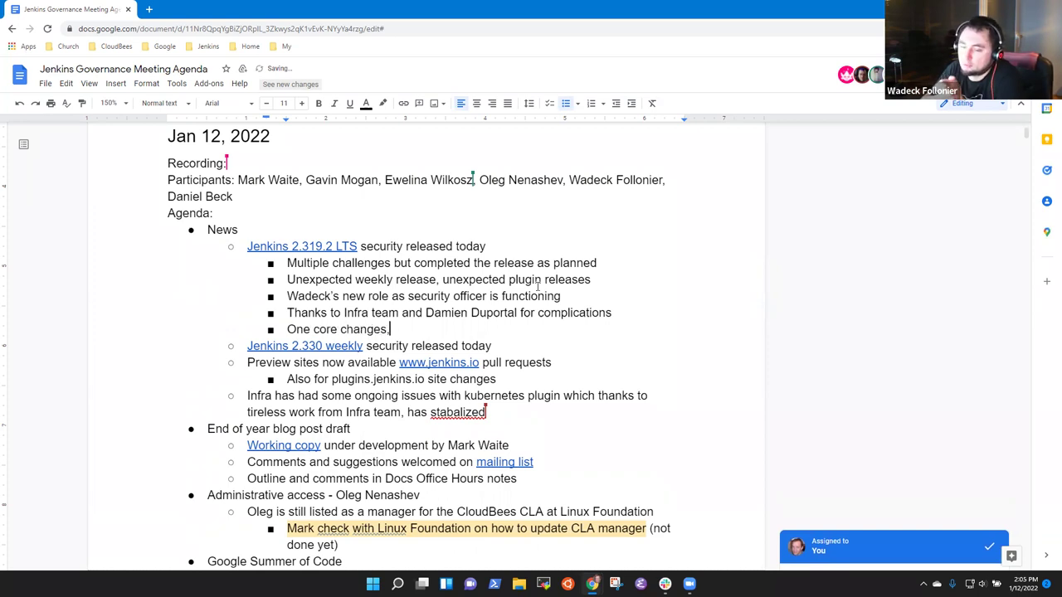
{"action": "key", "text": "BackSpace"}
{"action": "type", "text": ", not "}
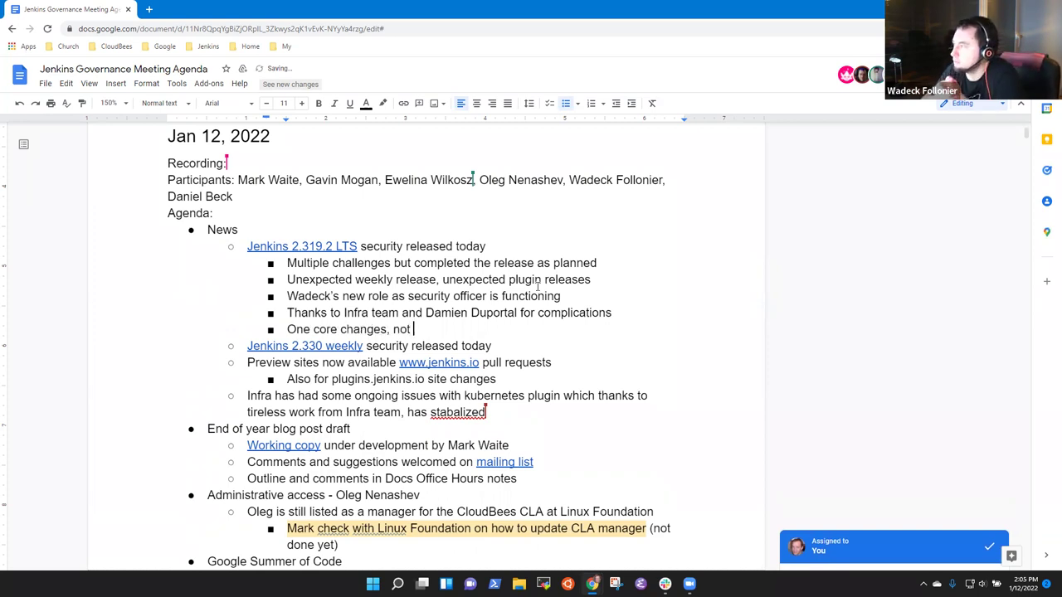
{"action": "type", "text": "wide impa"}
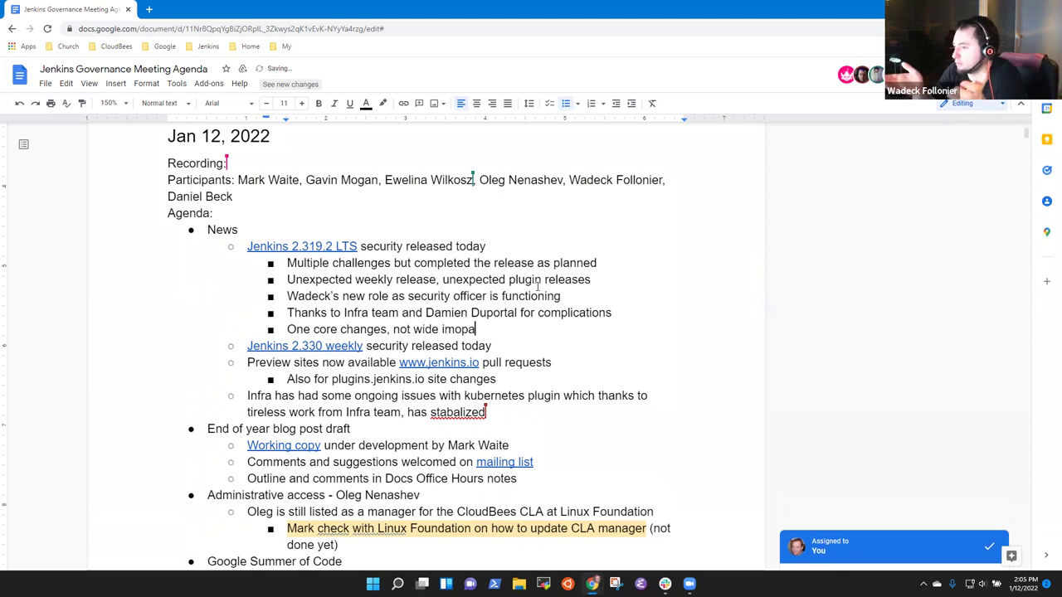
{"action": "key", "text": "BackSpace"}
{"action": "key", "text": "BackSpace"}
{"action": "key", "text": "BackSpace"}
{"action": "type", "text": "pact"}
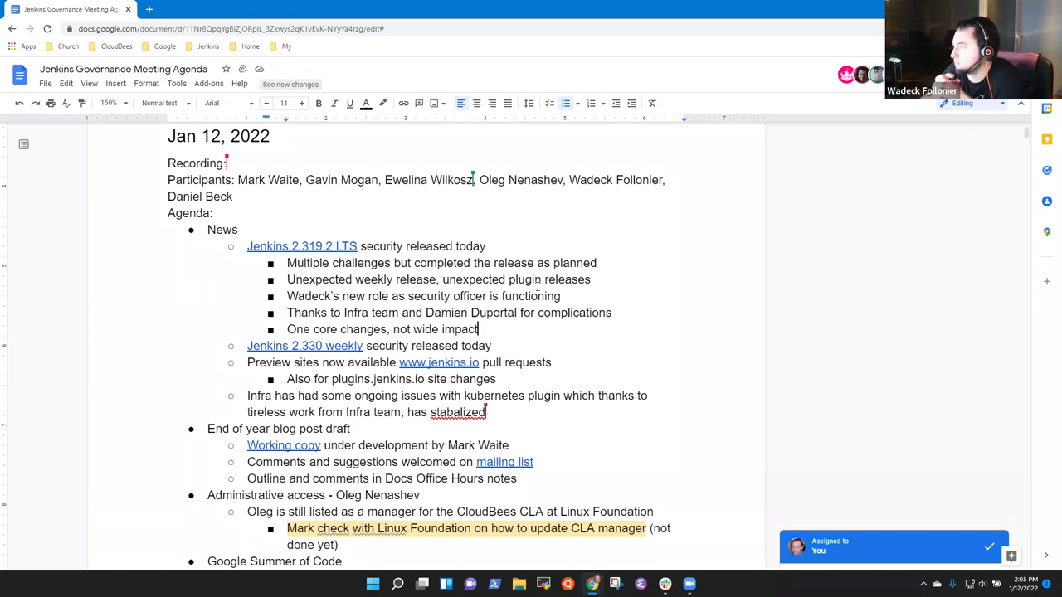
Step: Add a sixth LTS sub-bullet reading "Many plugins reporting issues (10+ plugins)"
{"action": "key", "text": "Return"}
{"action": "type", "text": "Many plugins"}
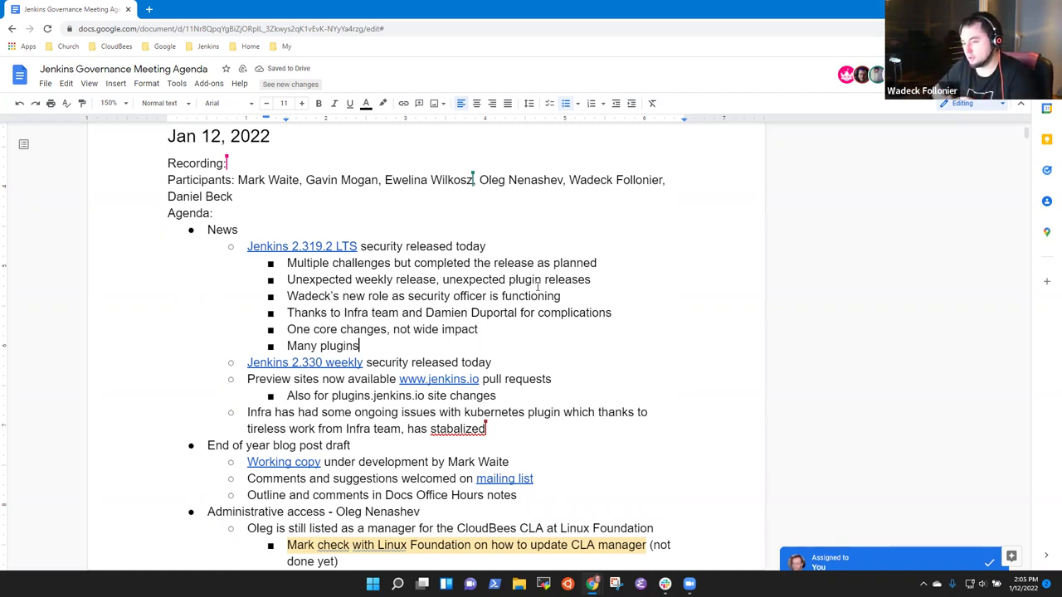
{"action": "type", "text": " mo"}
{"action": "key", "text": "BackSpace"}
{"action": "key", "text": "BackSpace"}
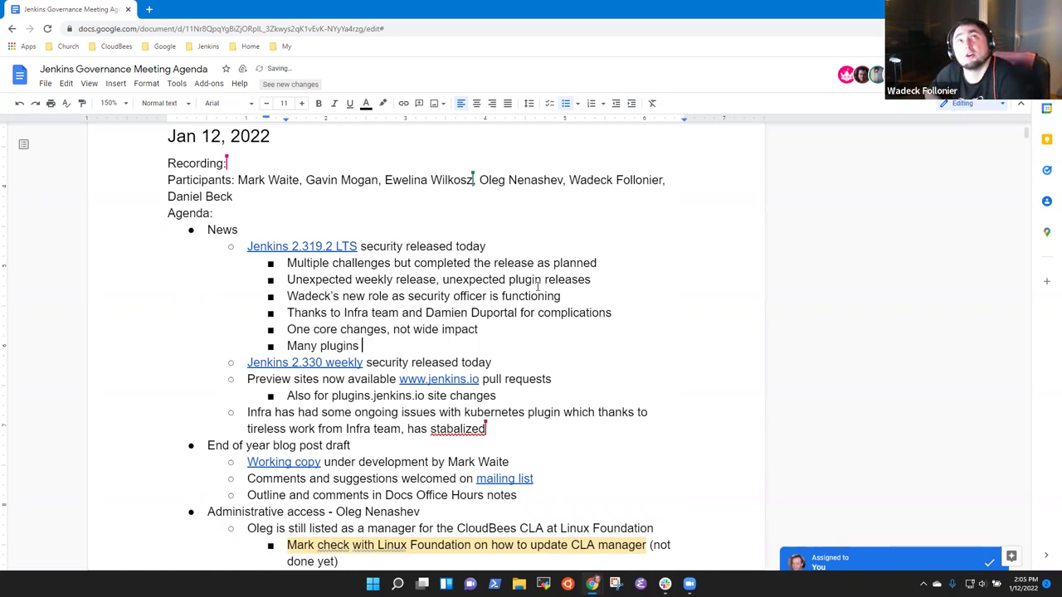
{"action": "type", "text": "reporte"}
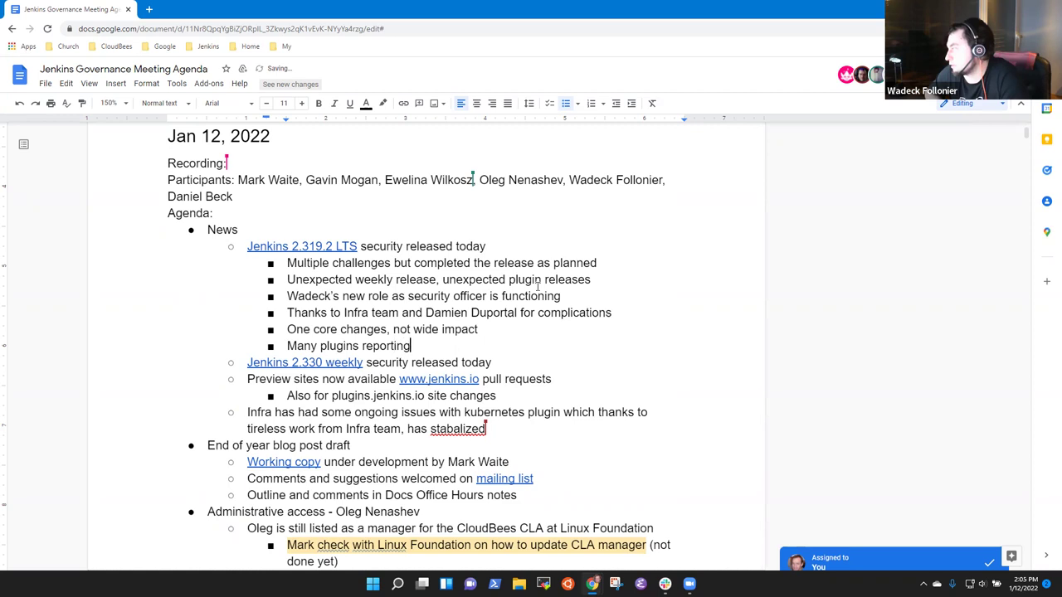
{"action": "type", "text": "issues"}
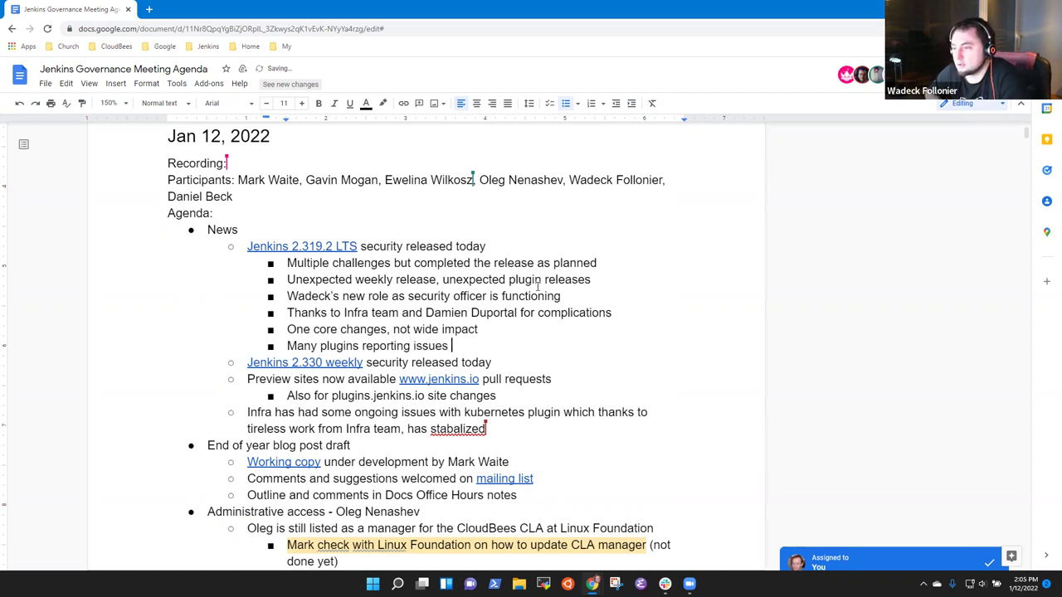
{"action": "type", "text": " (10+"}
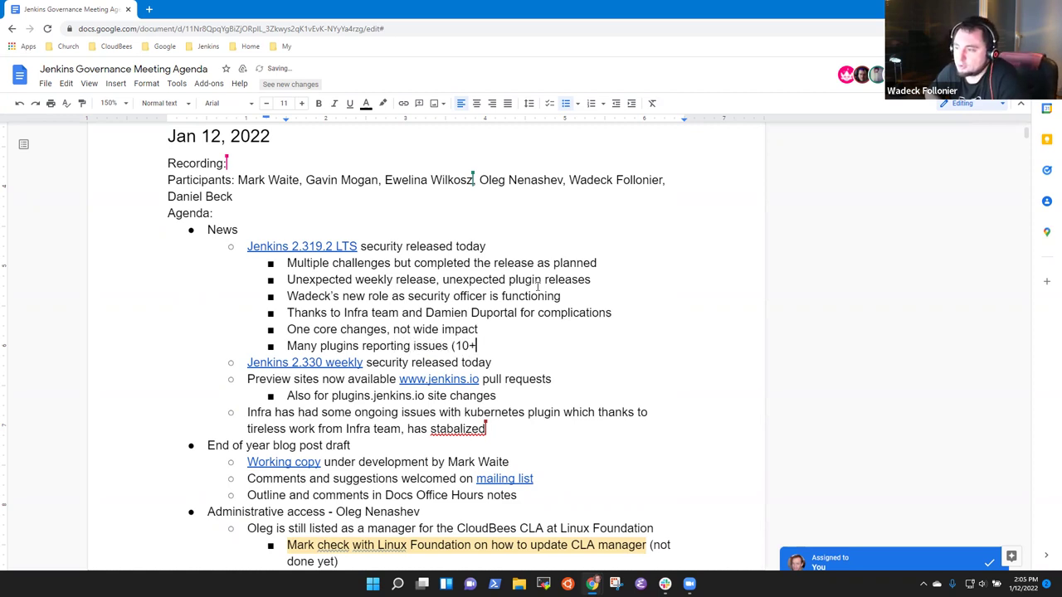
{"action": "type", "text": " plugins)"}
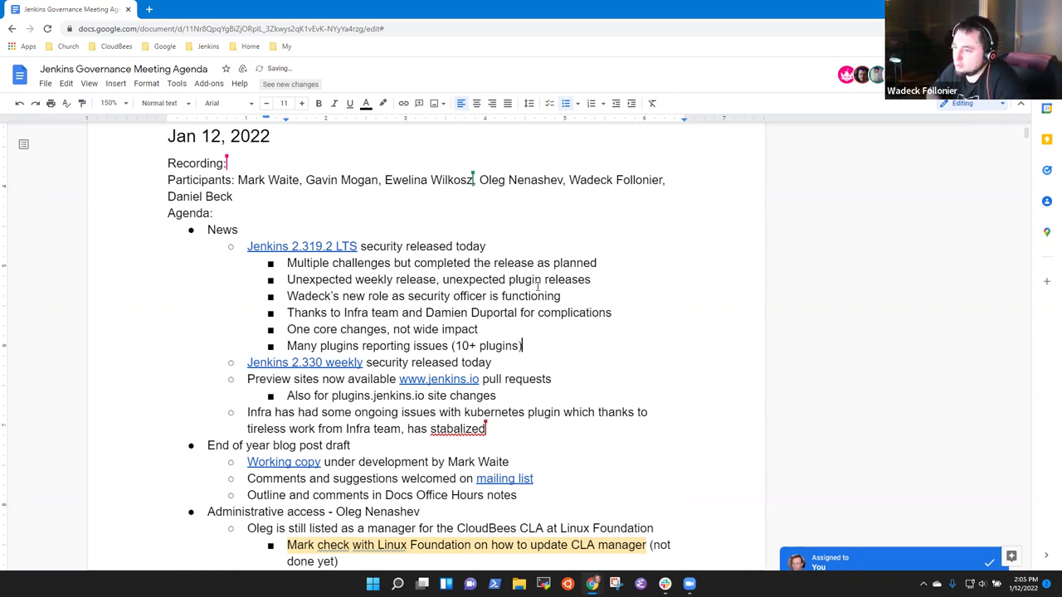
Step: Add a nested bullet "High vulnerabilities corrected" one level below the plugin issues item
{"action": "key", "text": "Return"}
{"action": "key", "text": "Tab"}
{"action": "type", "text": "High "}
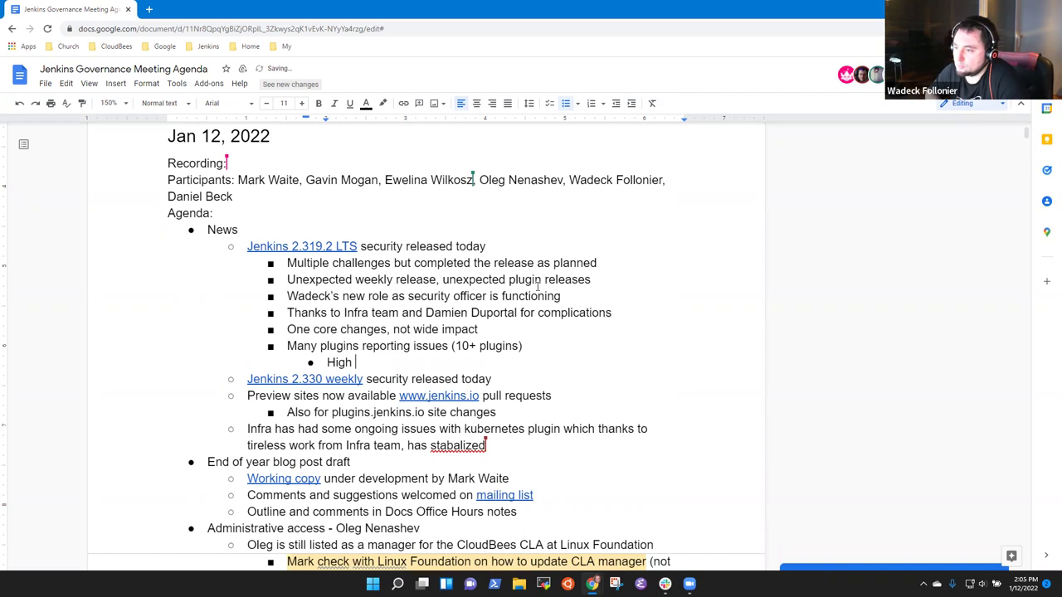
{"action": "type", "text": "vulnera"}
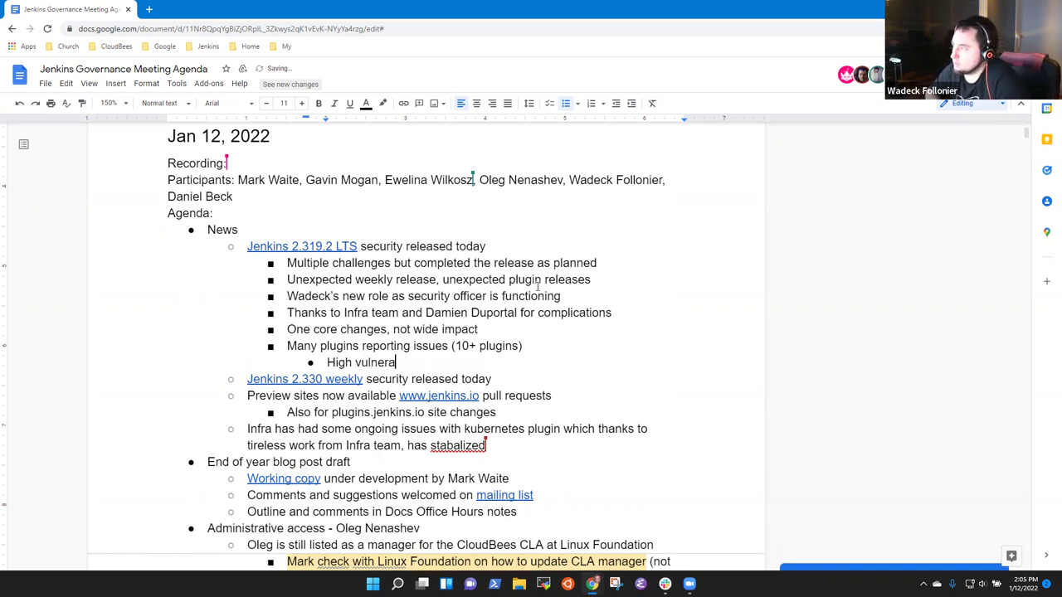
{"action": "type", "text": "bilities"}
{"action": "key", "text": "BackSpace"}
{"action": "key", "text": "BackSpace"}
{"action": "key", "text": "BackSpace"}
{"action": "key", "text": "BackSpace"}
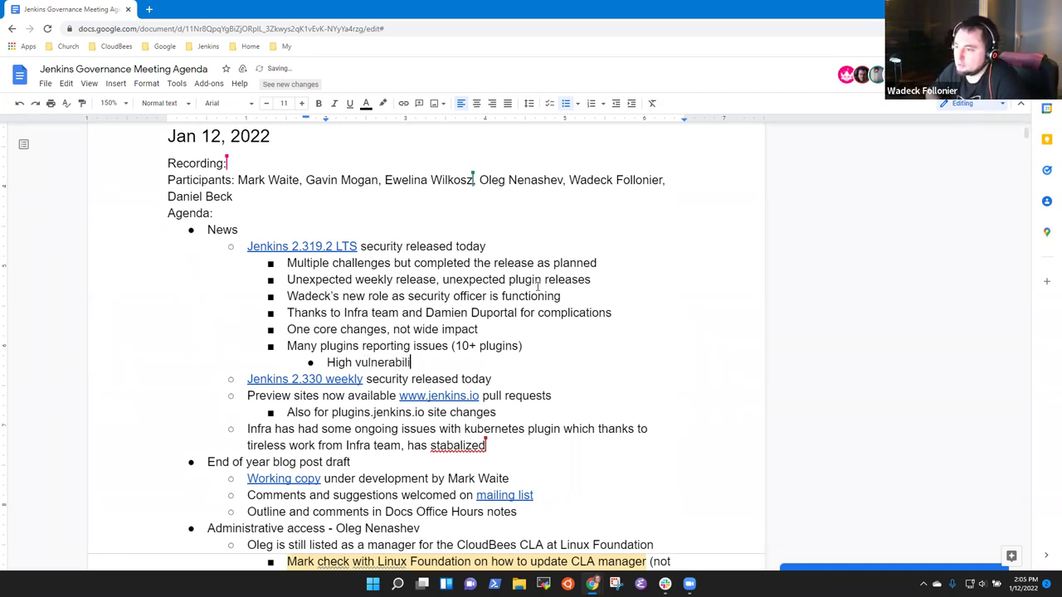
{"action": "type", "text": "ties corrected"}
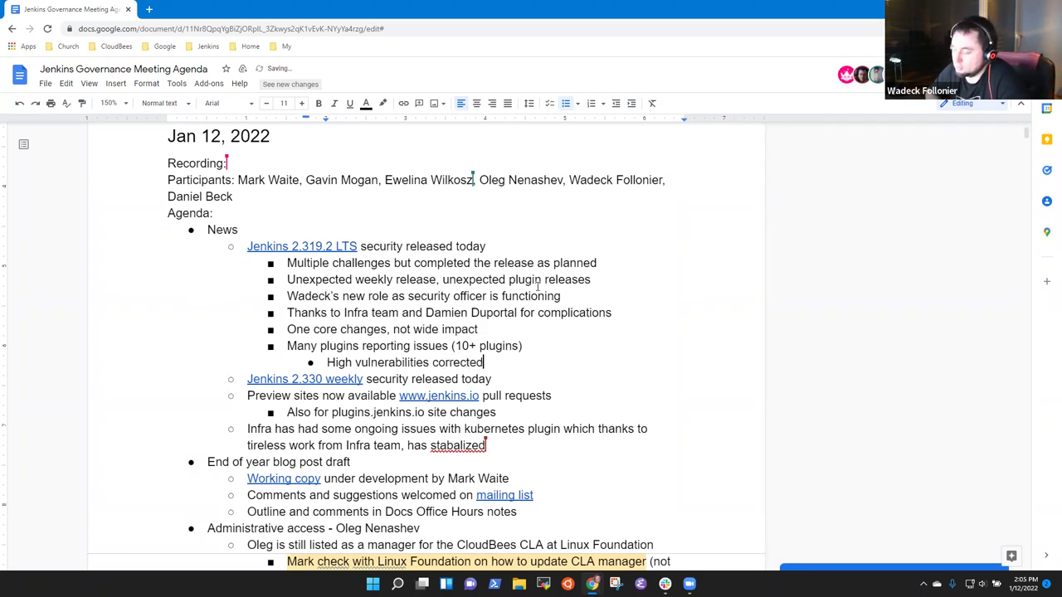
Step: Add another bullet at the LTS sub-bullet level reading "Several plugins with issues not resolved"
{"action": "key", "text": "Return"}
{"action": "key", "text": "shift+Tab"}
{"action": "type", "text": "Several plugins "}
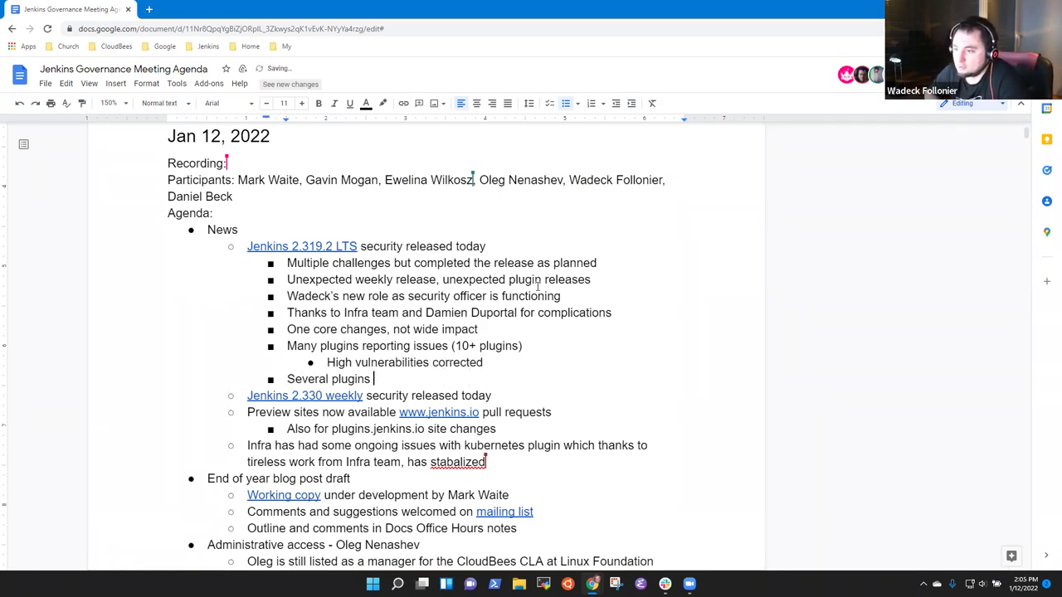
{"action": "type", "text": "with"}
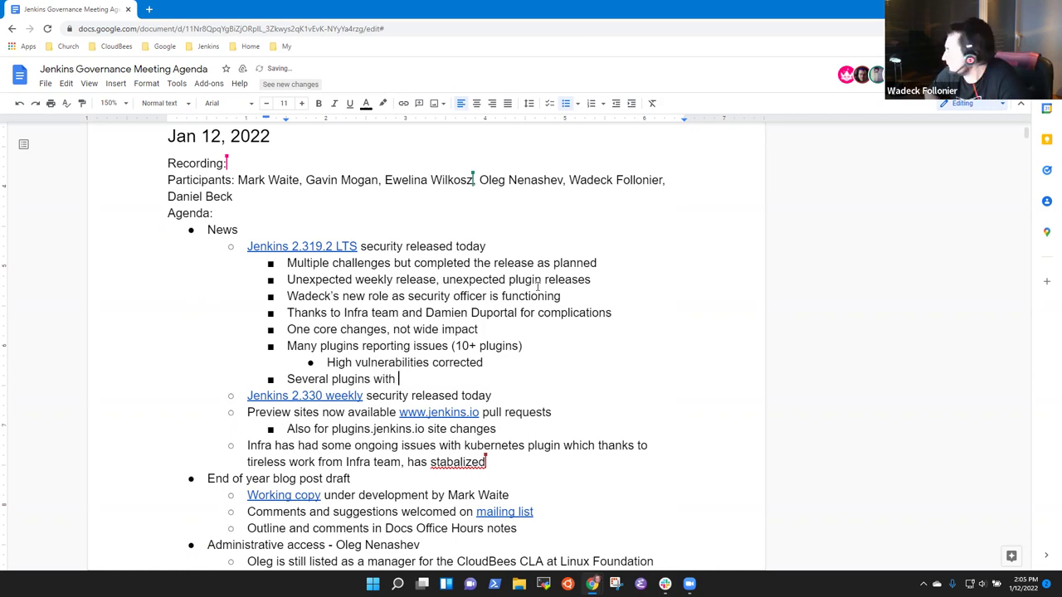
{"action": "type", "text": " issues "}
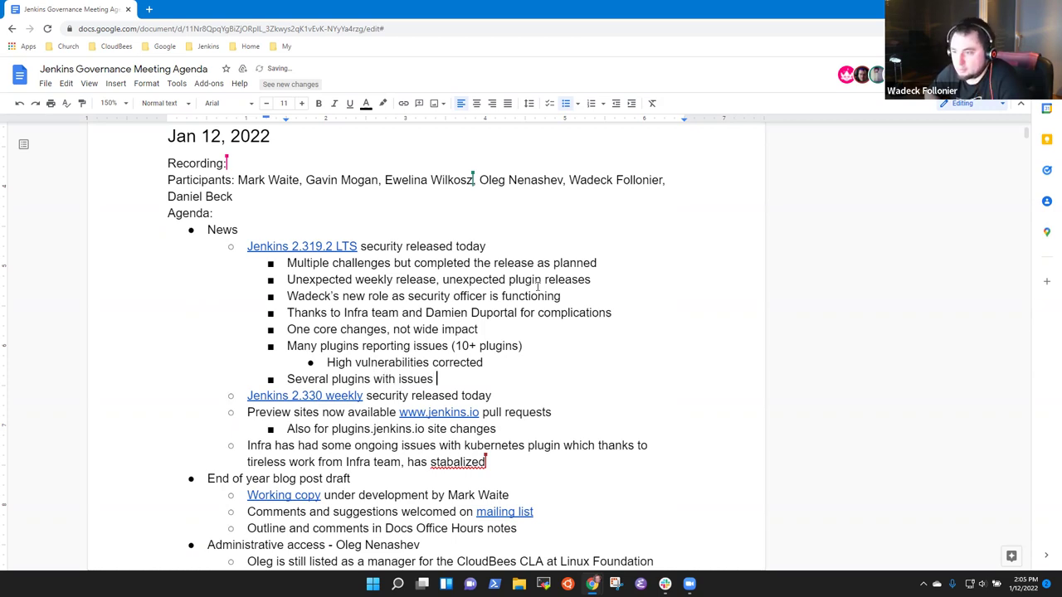
{"action": "type", "text": "not resolved"}
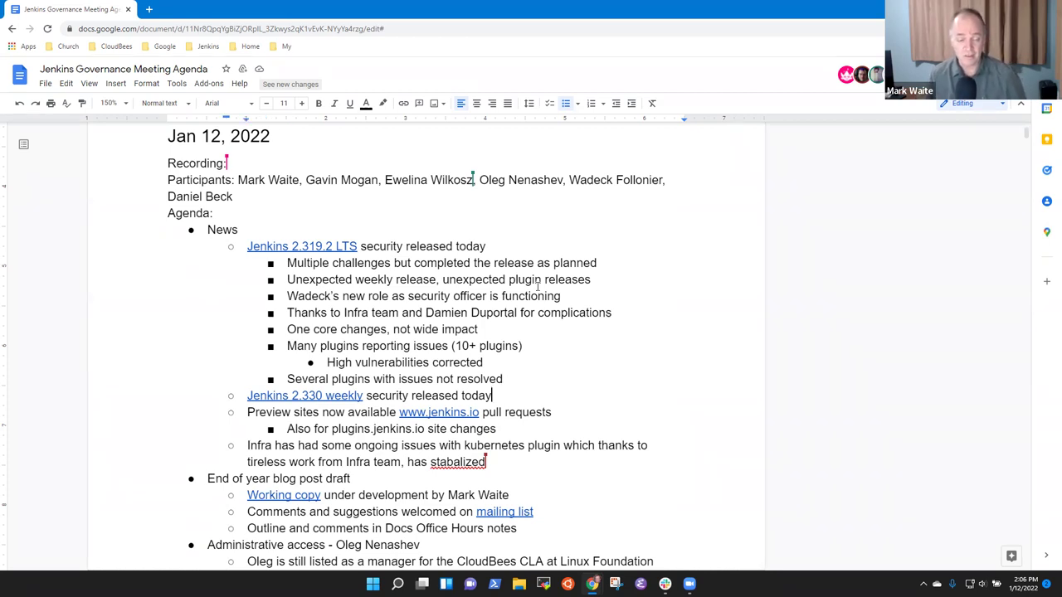
Step: Correct the misspelled "stabalized" in the Infra kubernetes plugin item to the suggested "stabilized"
{"action": "key", "text": "Down"}
{"action": "key", "text": "shift+Down"}
{"action": "key", "text": "shift+Down"}
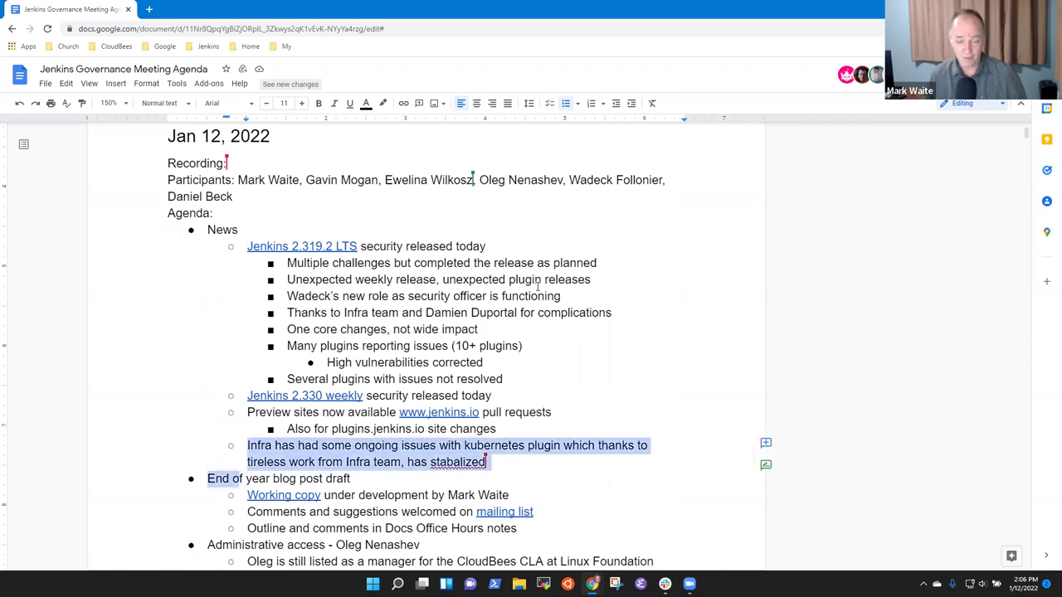
{"action": "left_click", "coordinate": [463, 463]}
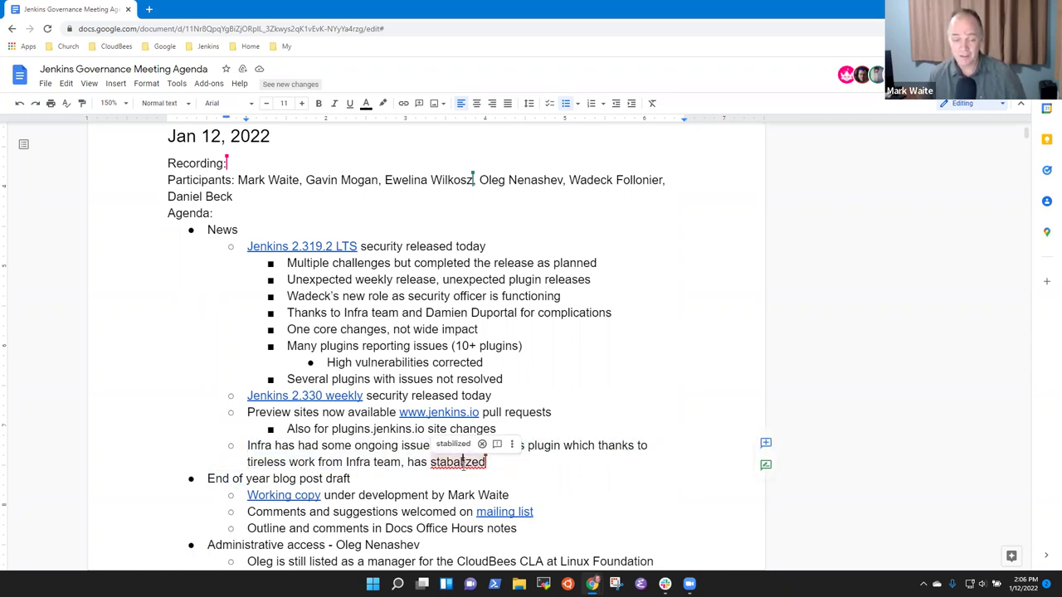
{"action": "left_click", "coordinate": [462, 445]}
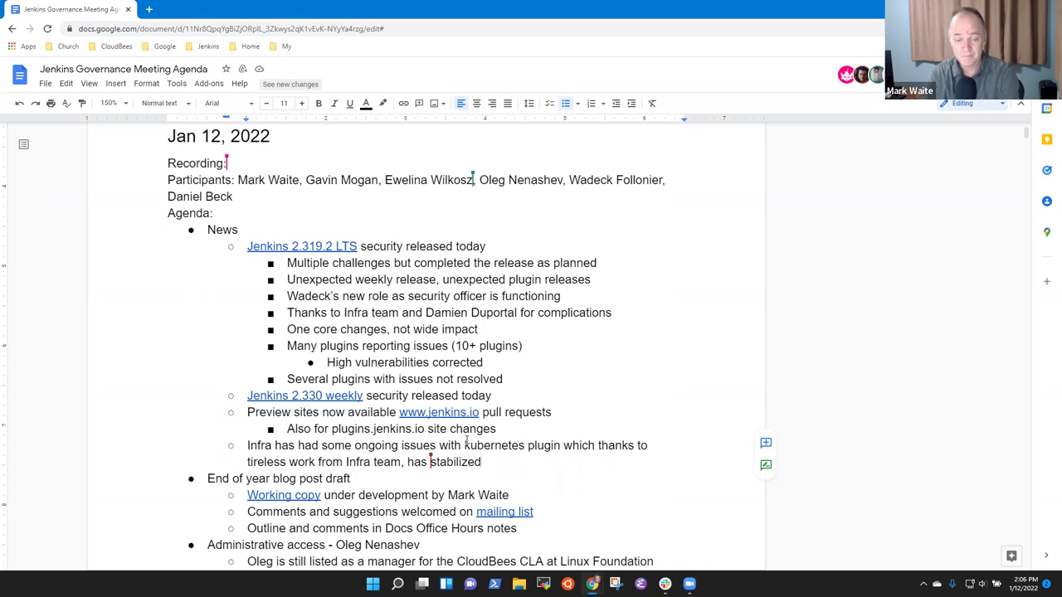
Step: Add a nested bullet under the Infra kubernetes plugin item reading "Same issues affected plugins site generation"
{"action": "key", "text": "Up"}
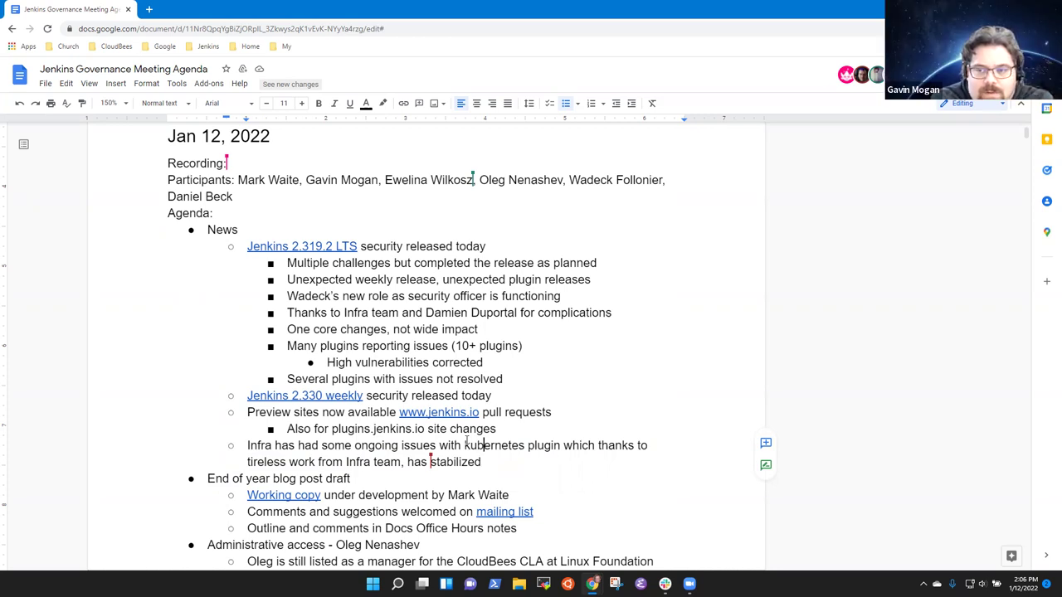
{"action": "key", "text": "Down"}
{"action": "key", "text": "Return"}
{"action": "key", "text": "Tab"}
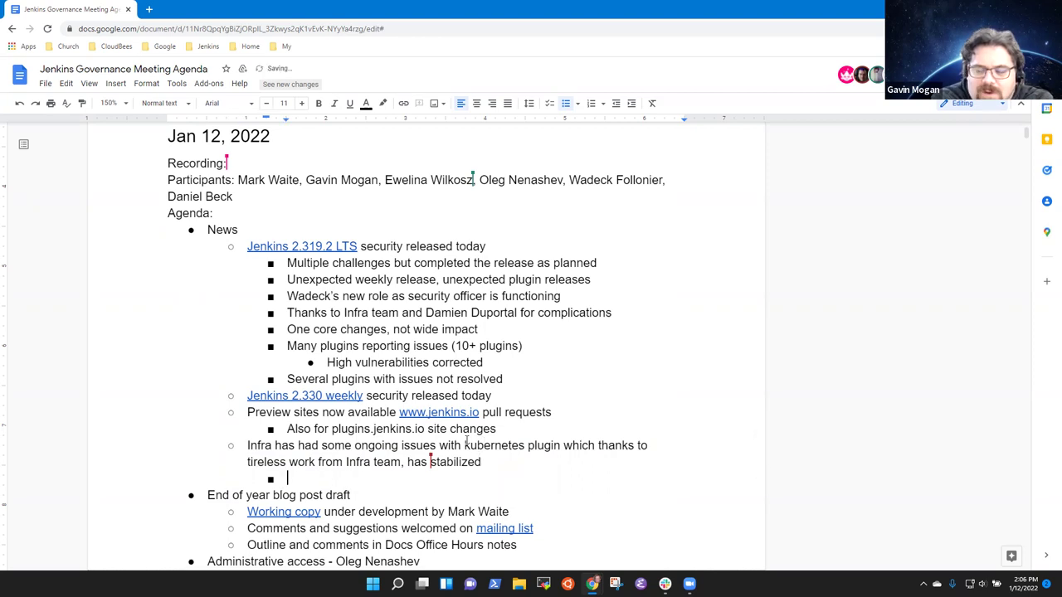
{"action": "type", "text": "Same "}
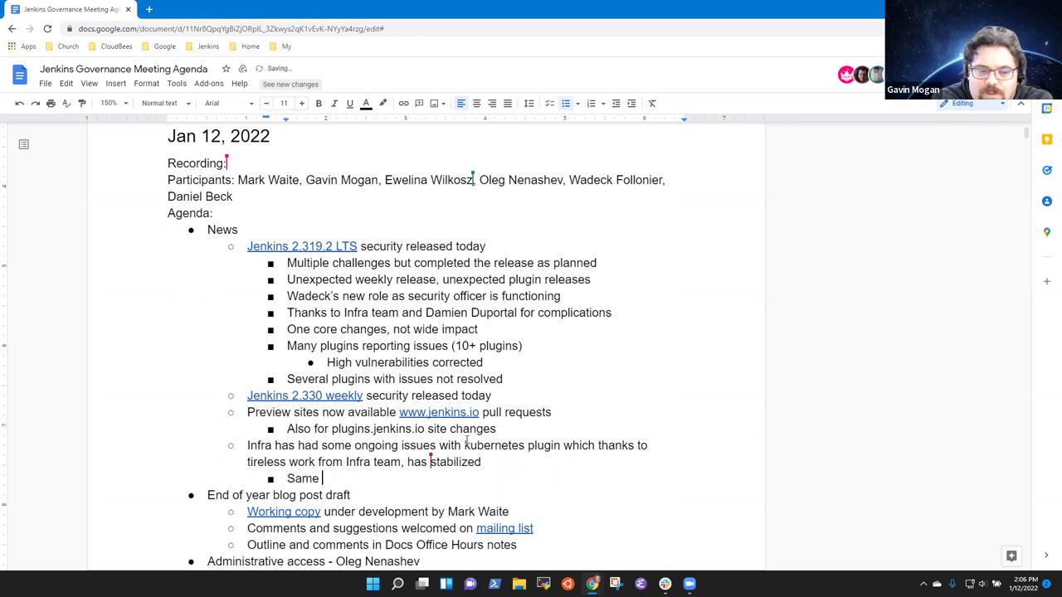
{"action": "type", "text": "issues affected plugins"}
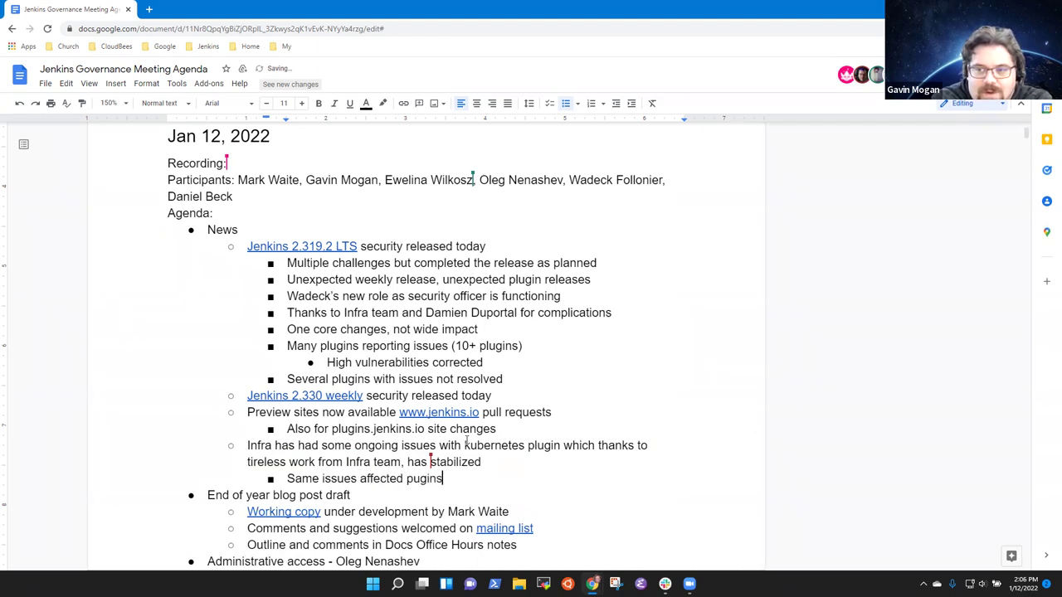
{"action": "key", "text": "ctrl+BackSpace"}
{"action": "type", "text": "plugins site "}
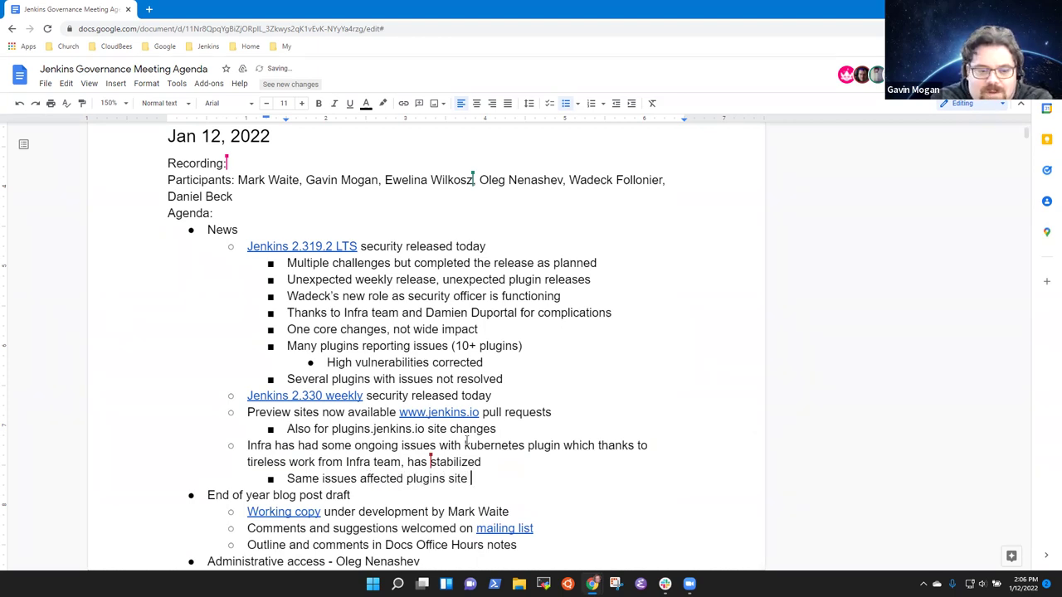
{"action": "type", "text": "generation"}
Step: Add a second nested Infra bullet reading "Same issues affected jenkins.io site generation"
{"action": "key", "text": "Return"}
{"action": "type", "text": "Same issues aff"}
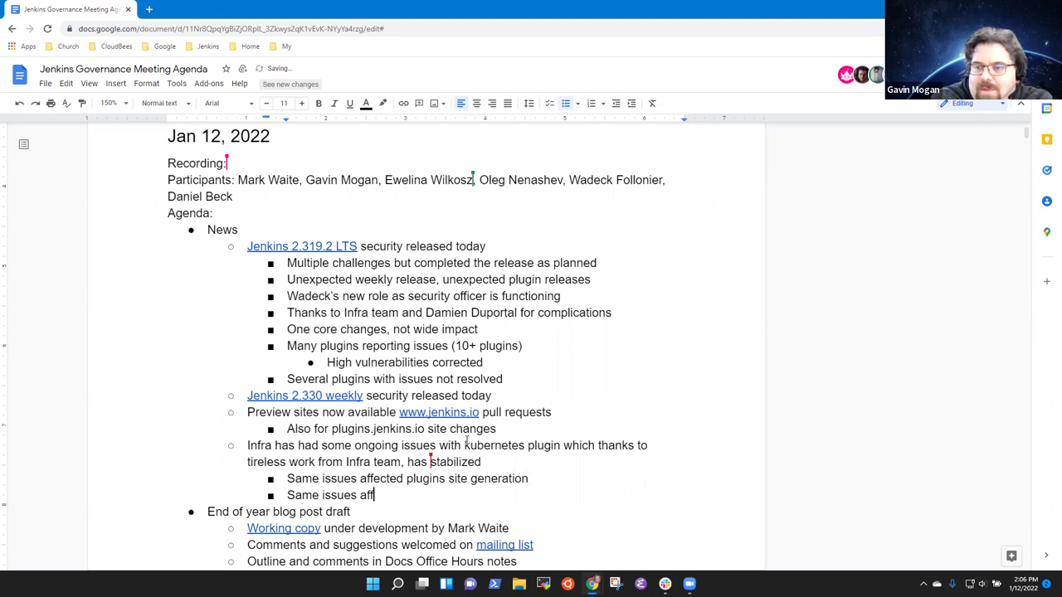
{"action": "type", "text": "ected "}
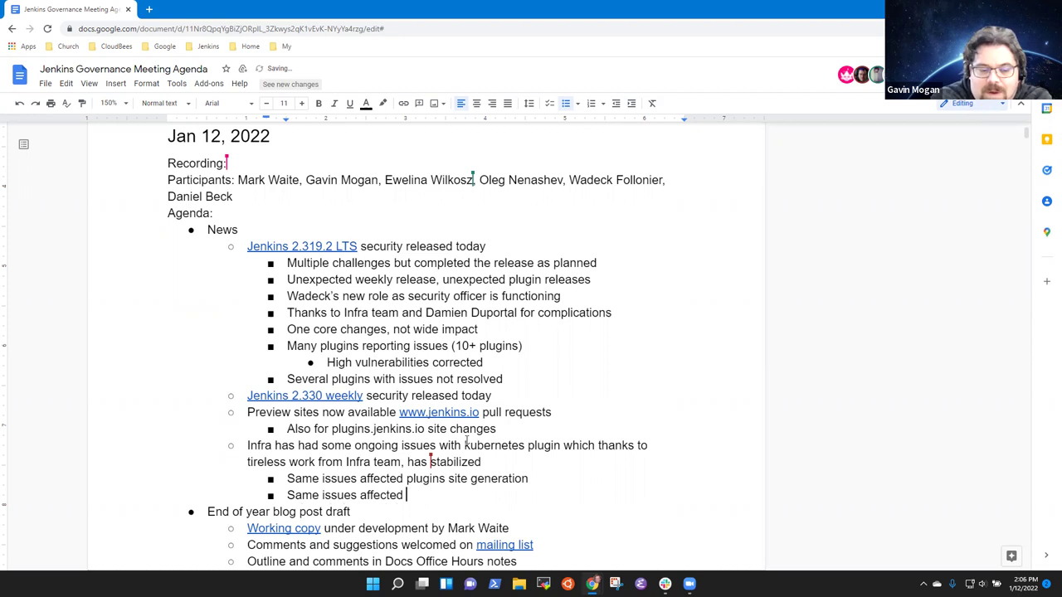
{"action": "type", "text": "jenkins.io site "}
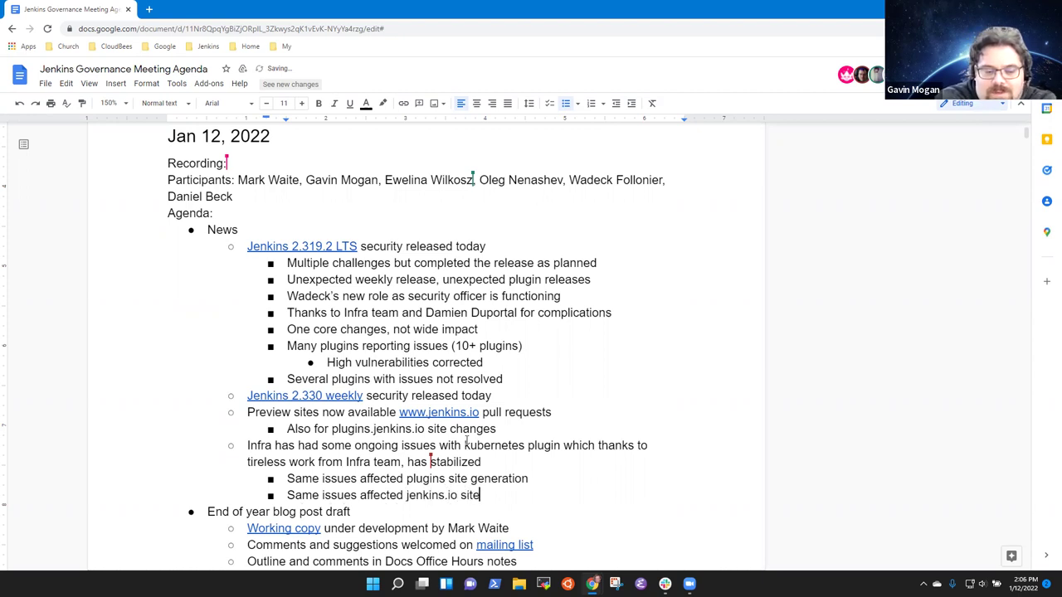
{"action": "type", "text": "generation"}
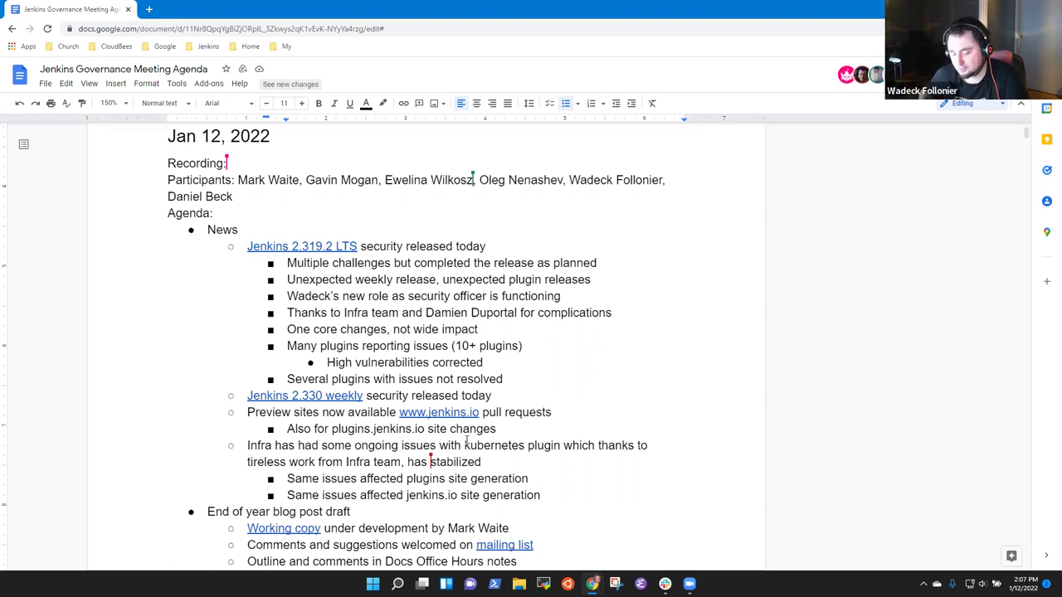
Step: Add a third nested Infra bullet with the mentor's first name followed by "the crucial mentor during"
{"action": "key", "text": "Return"}
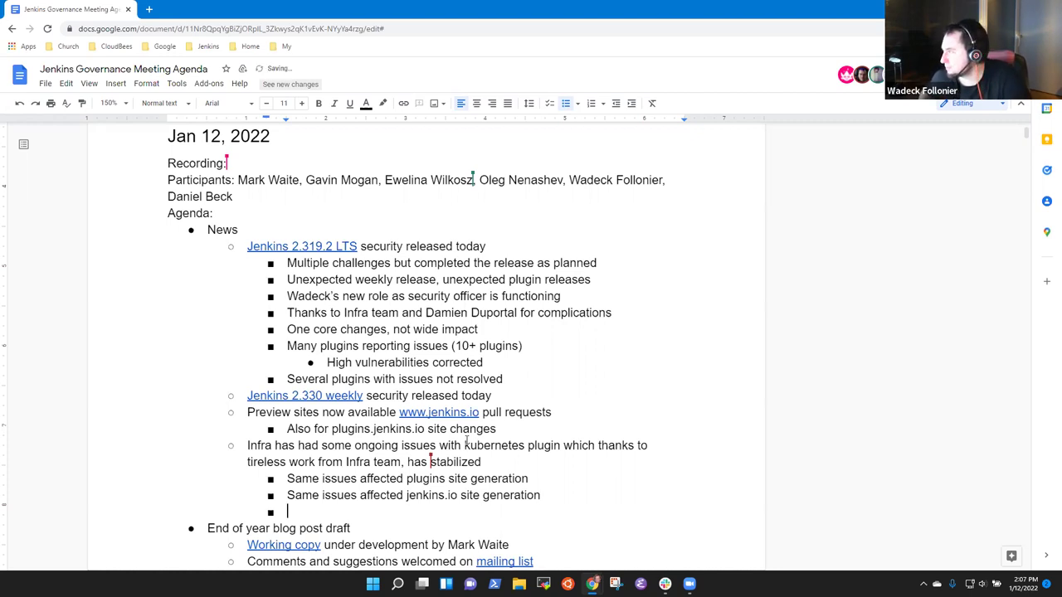
{"action": "type", "text": "Daniel "}
{"action": "type", "text": "a "}
{"action": "type", "text": "cu"}
{"action": "key", "text": "BackSpace"}
{"action": "key", "text": "BackSpace"}
{"action": "key", "text": "BackSpace"}
{"action": "key", "text": "BackSpace"}
{"action": "type", "text": "the crucial mentor during the"}
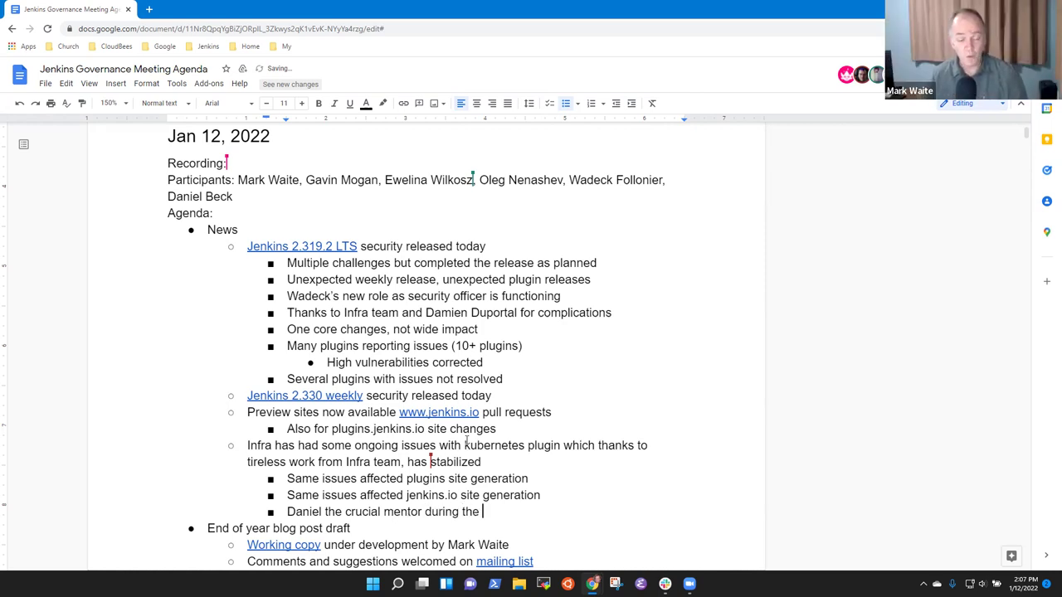
{"action": "key", "text": "BackSpace"}
{"action": "key", "text": "BackSpace"}
{"action": "key", "text": "BackSpace"}
{"action": "key", "text": "BackSpace"}
{"action": "key", "text": "BackSpace"}
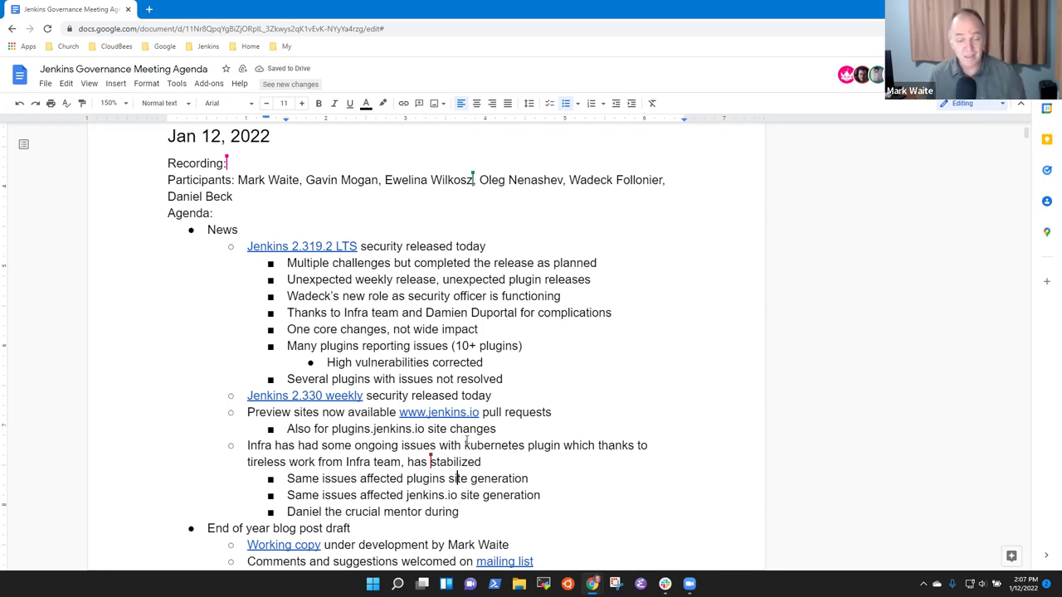
{"action": "key", "text": "Up"}
{"action": "key", "text": "Up"}
{"action": "key", "text": "Up"}
{"action": "key", "text": "Up"}
{"action": "key", "text": "Home"}
{"action": "key", "text": "shift+End"}
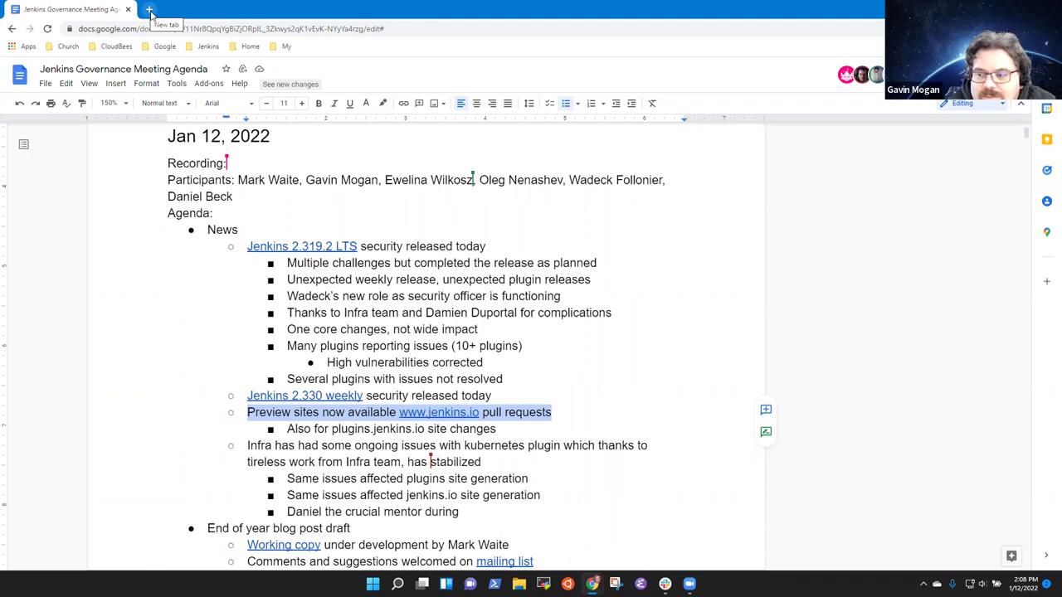
Step: Open the jenkins.io GitHub repository in a new tab and view its pull request "Improve a plugin tutorial and blog post" #4806
{"action": "left_click", "coordinate": [150, 10]}
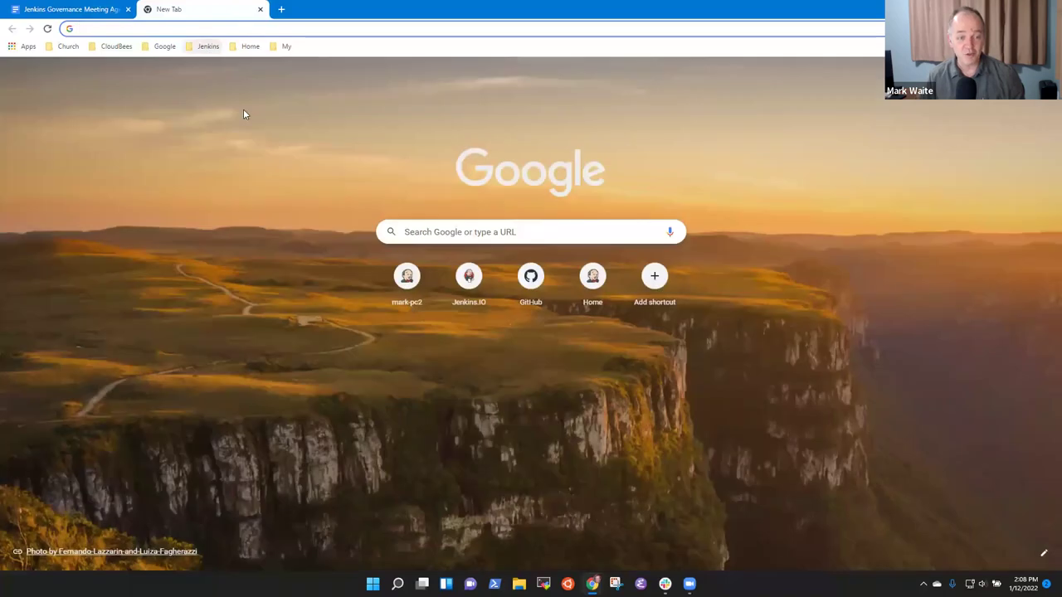
{"action": "left_click", "coordinate": [207, 45]}
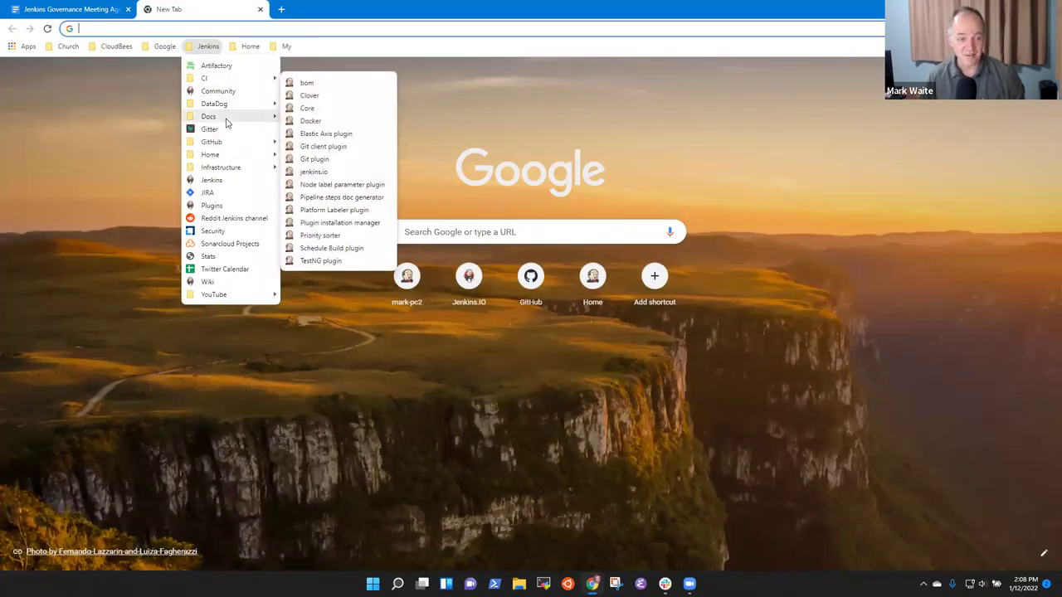
{"action": "mouse_move", "coordinate": [266, 144]}
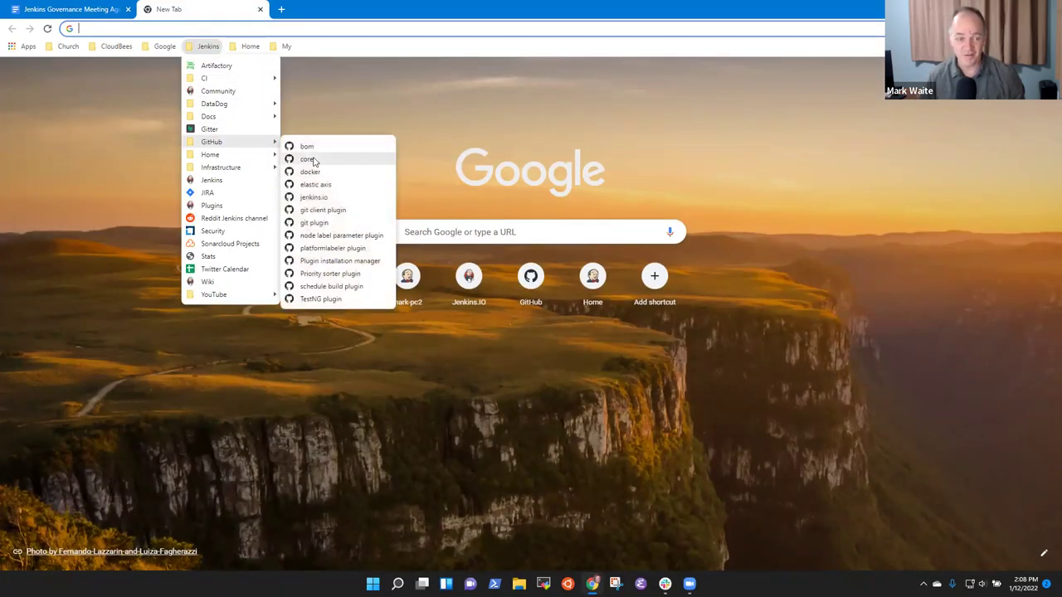
{"action": "left_click", "coordinate": [318, 197]}
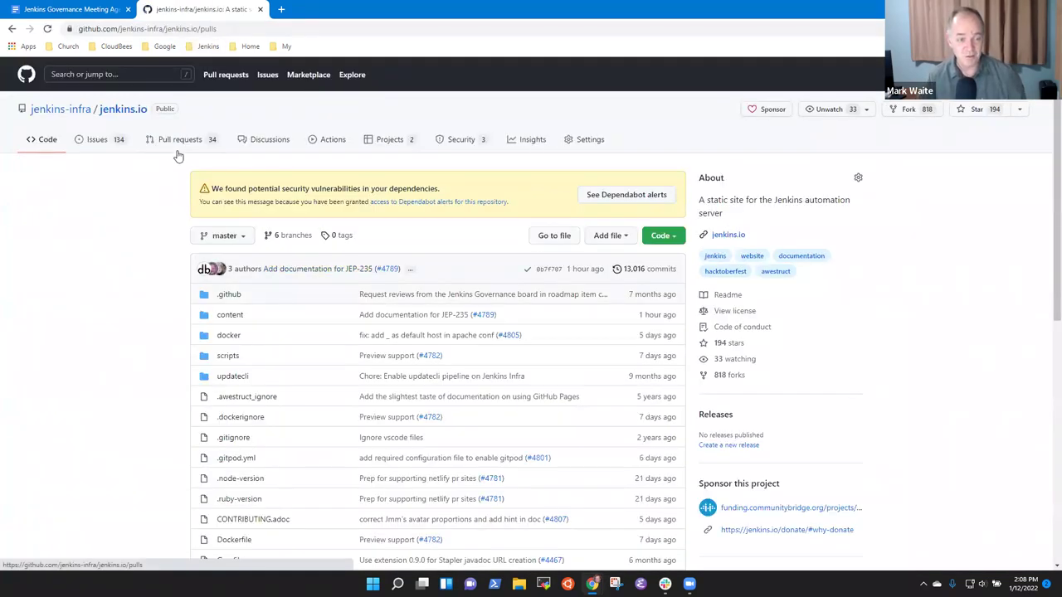
{"action": "left_click", "coordinate": [180, 152]}
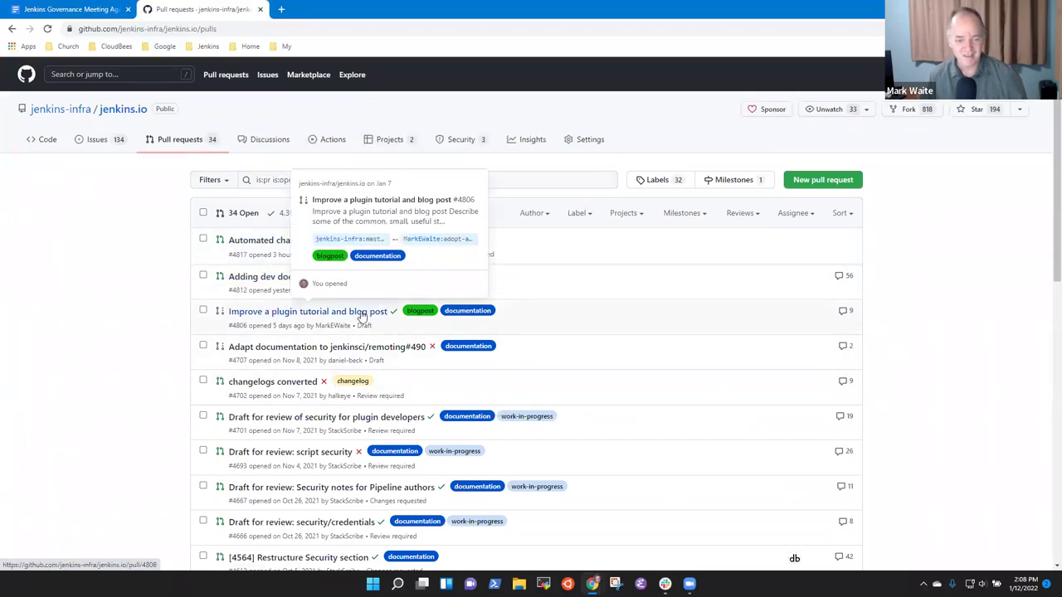
{"action": "left_click", "coordinate": [361, 315]}
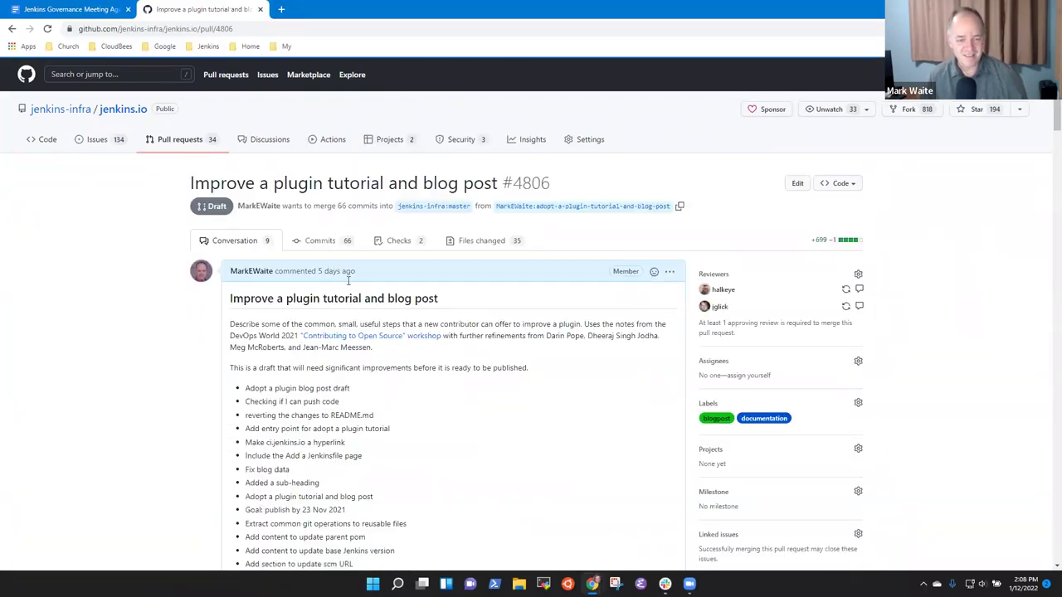
Step: Open the most recent preview deployment listed at the end of the pull request's conversation
{"action": "scroll", "coordinate": [519, 316], "scroll_direction": "down", "scroll_amount": 15}
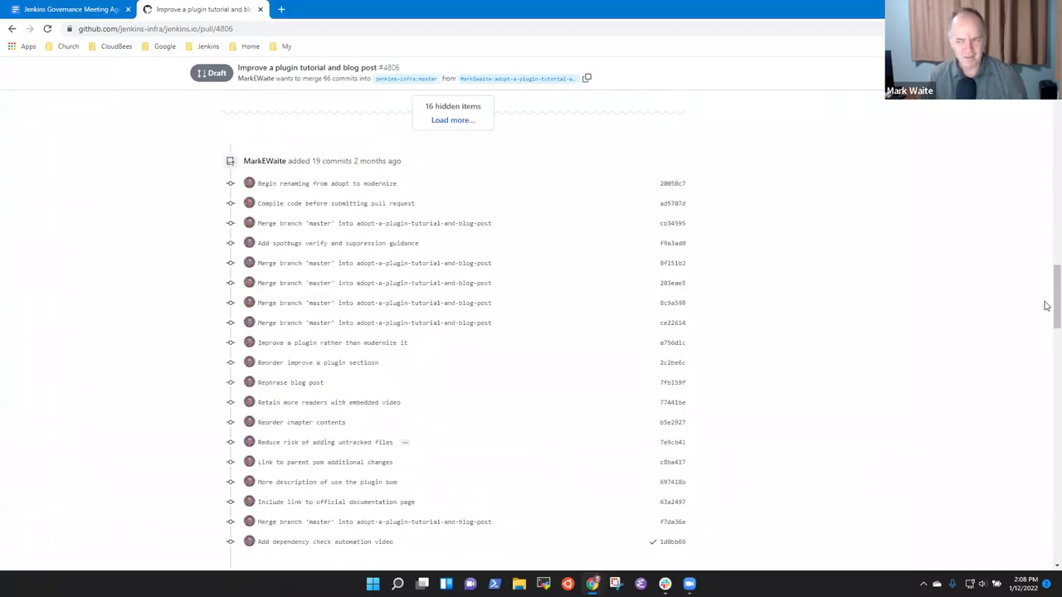
{"action": "scroll", "coordinate": [1047, 303], "scroll_direction": "down", "scroll_amount": 10}
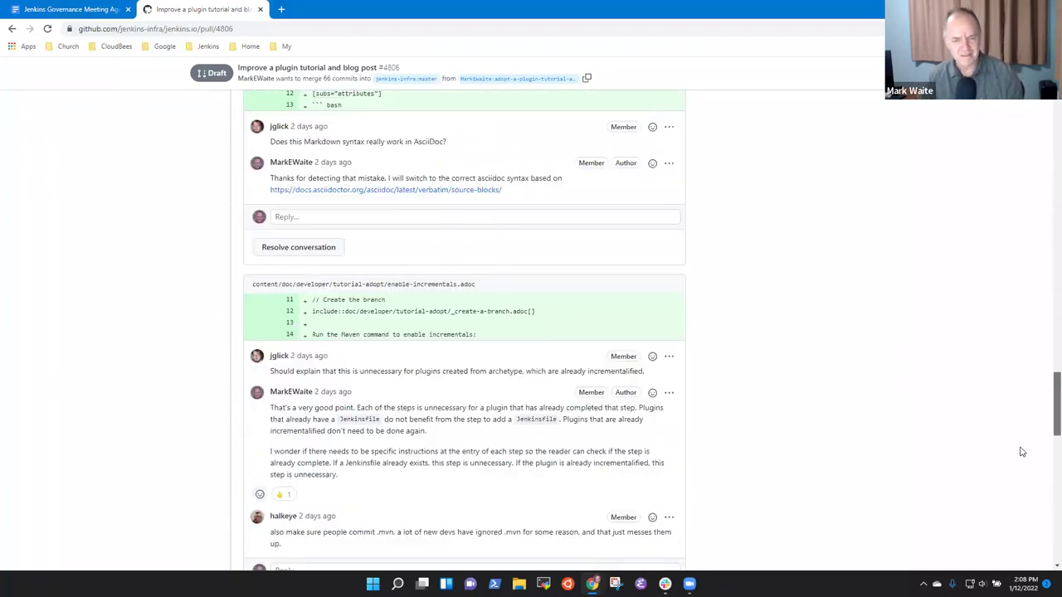
{"action": "scroll", "coordinate": [1021, 453], "scroll_direction": "down", "scroll_amount": 15}
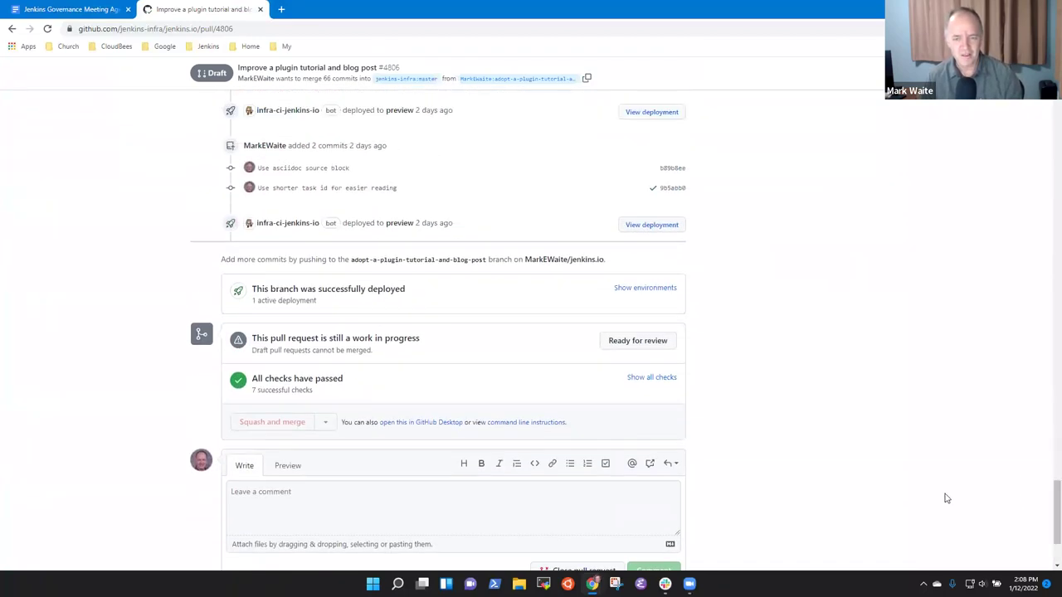
{"action": "left_click", "coordinate": [645, 224]}
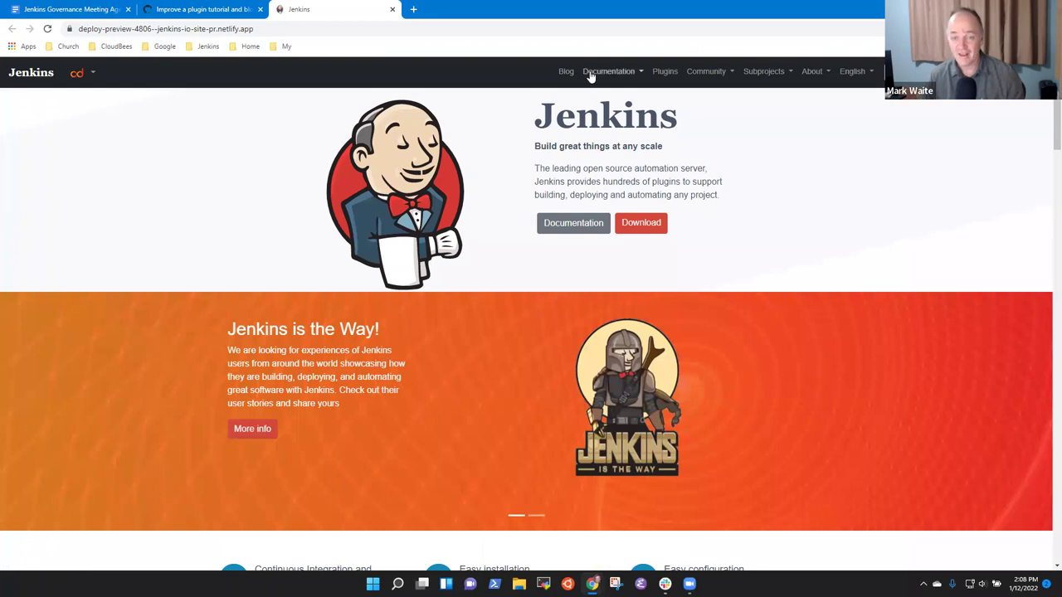
Step: On the preview site, go through the Developer Guide to the Improve a Plugin tutorial and view its "Update SCM URL" section
{"action": "left_click", "coordinate": [591, 74]}
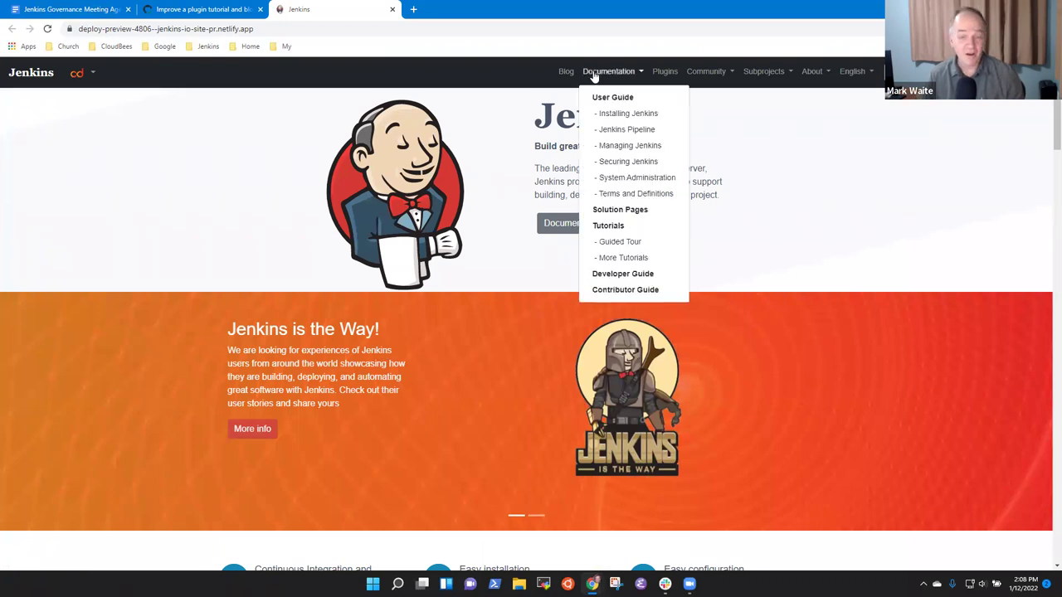
{"action": "left_click", "coordinate": [647, 282]}
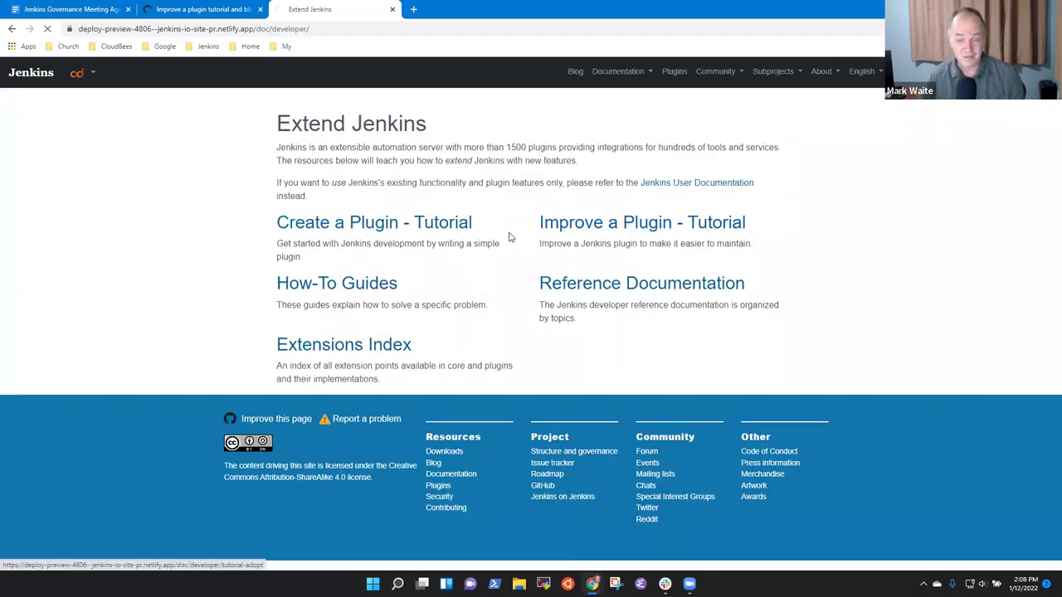
{"action": "left_click", "coordinate": [510, 238]}
{"action": "scroll", "coordinate": [464, 311], "scroll_direction": "down", "scroll_amount": 3}
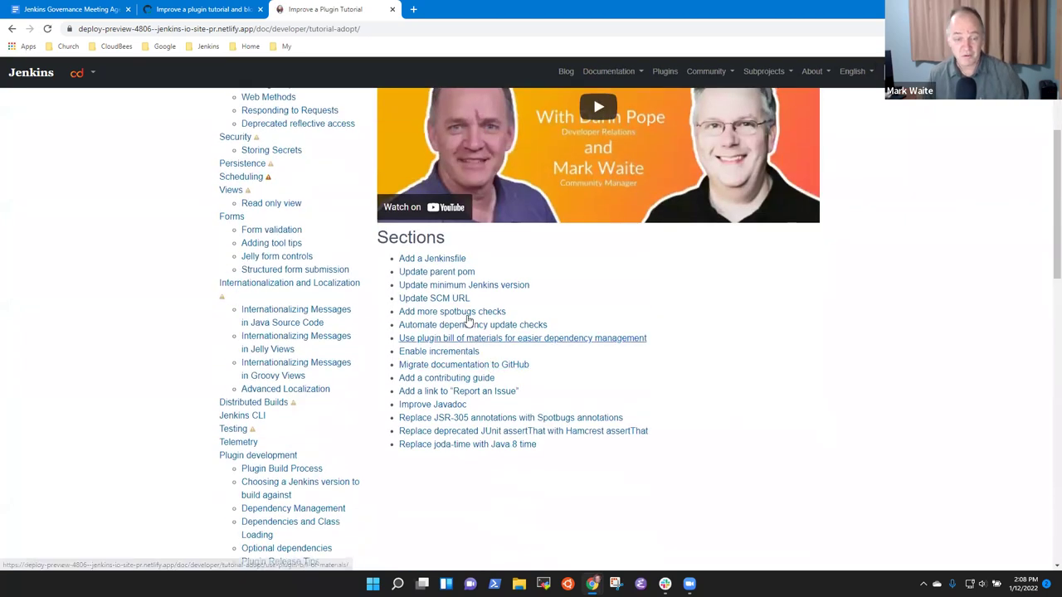
{"action": "left_click", "coordinate": [461, 300]}
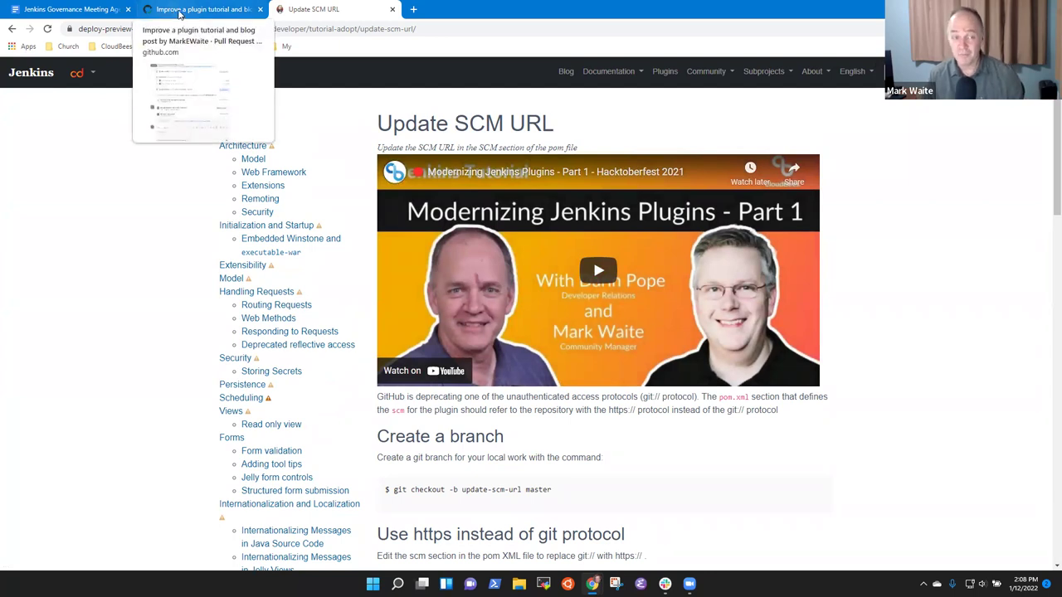
Step: Return to the meeting agenda and try to accept the suggested deletion of the mentor bullet under the Infra item
{"action": "left_click", "coordinate": [88, 12]}
{"action": "left_click", "coordinate": [490, 317]}
{"action": "left_click", "coordinate": [518, 486]}
{"action": "left_click", "coordinate": [465, 495]}
{"action": "left_click", "coordinate": [485, 511]}
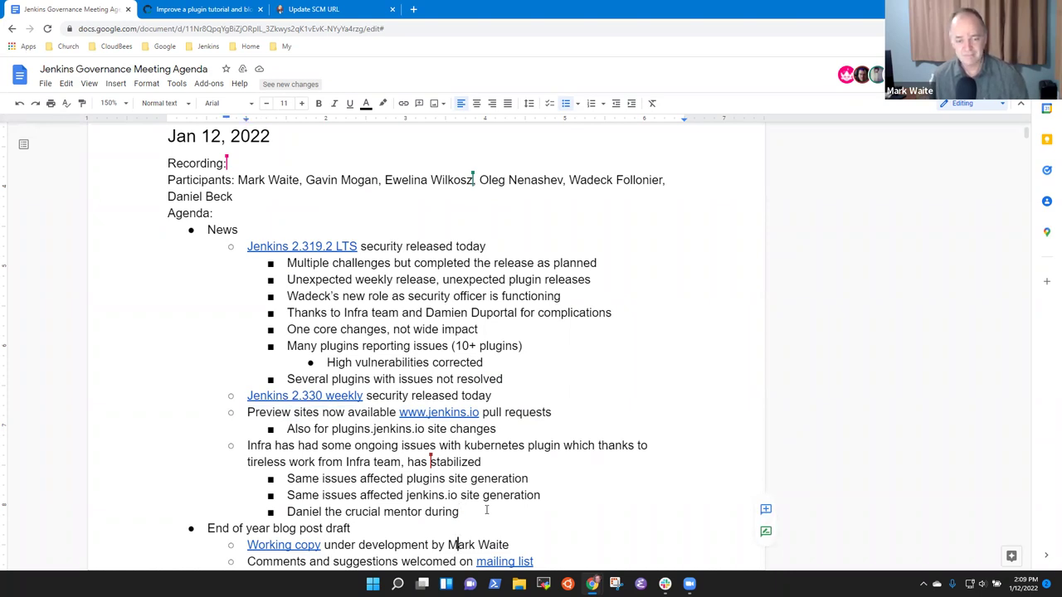
{"action": "scroll", "coordinate": [486, 509], "scroll_direction": "down", "scroll_amount": 2}
{"action": "scroll", "coordinate": [487, 510], "scroll_direction": "down", "scroll_amount": 2}
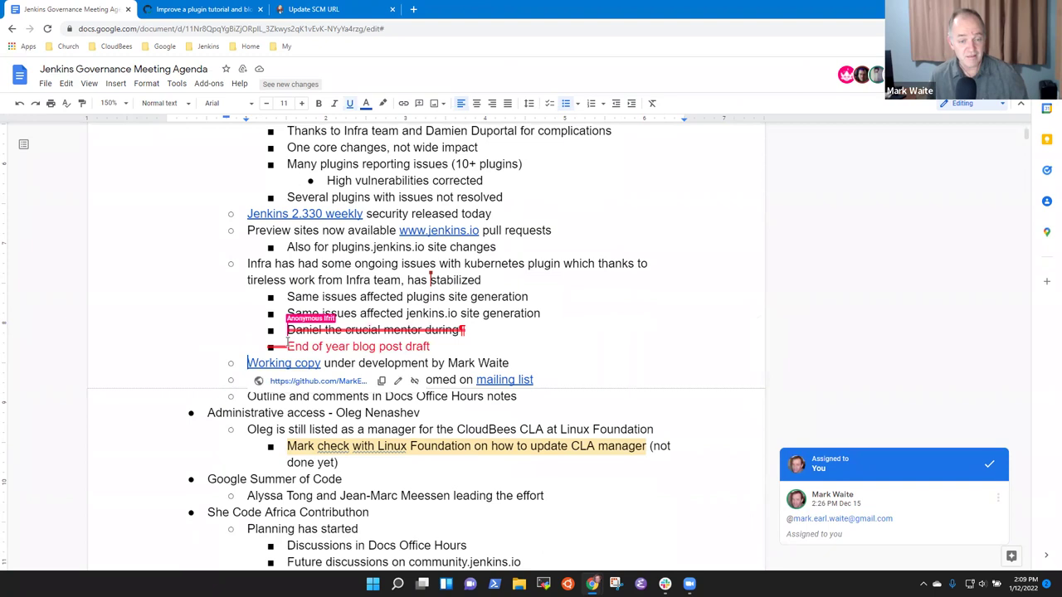
{"action": "left_click", "coordinate": [288, 345]}
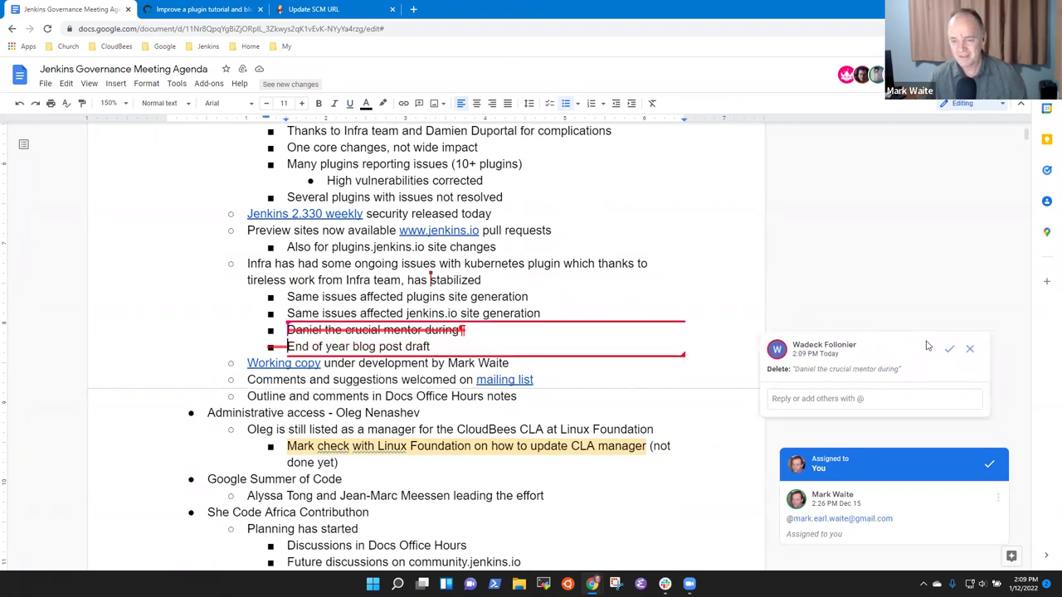
{"action": "left_click", "coordinate": [951, 351]}
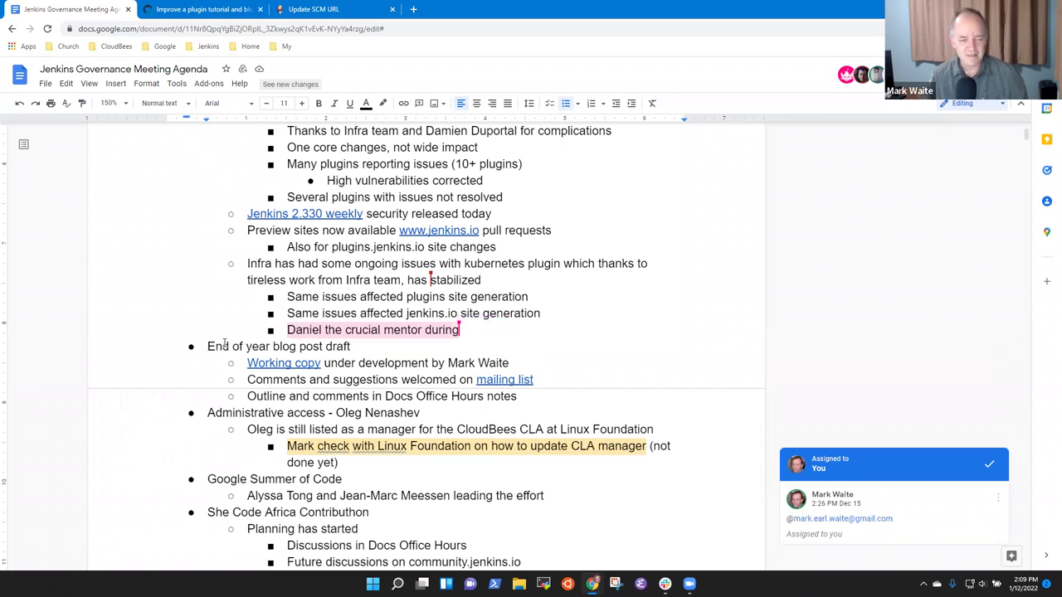
Step: Highlight "End of year blog" in the blog post topic and accept the suggested deletion of the mentor text under Infra
{"action": "key", "text": "ctrl+shift+Right"}
{"action": "key", "text": "ctrl+shift+Right"}
{"action": "key", "text": "ctrl+shift+Right"}
{"action": "key", "text": "ctrl+shift+Right"}
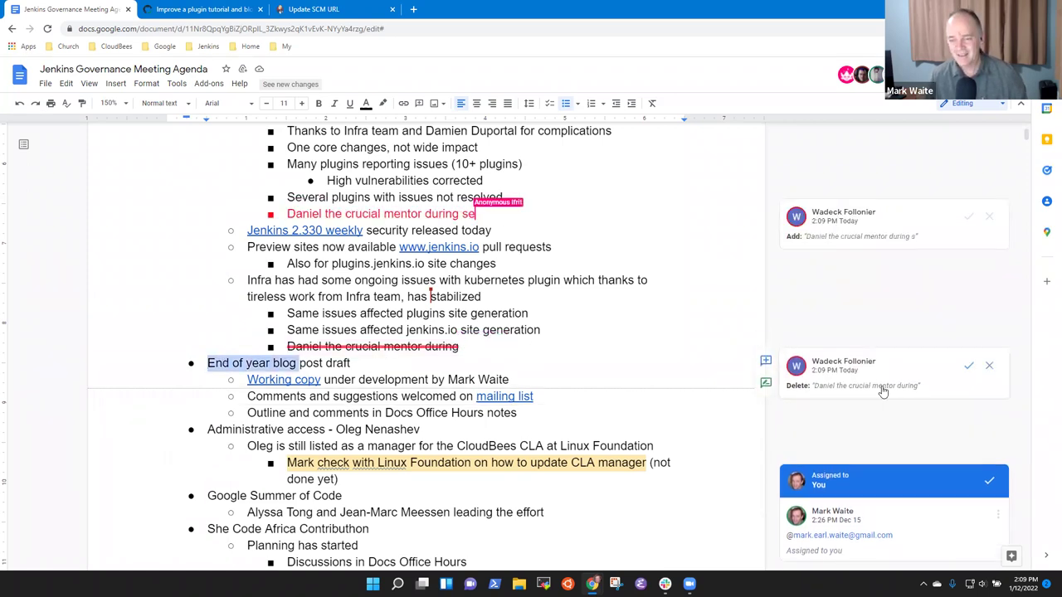
{"action": "left_click", "coordinate": [963, 367]}
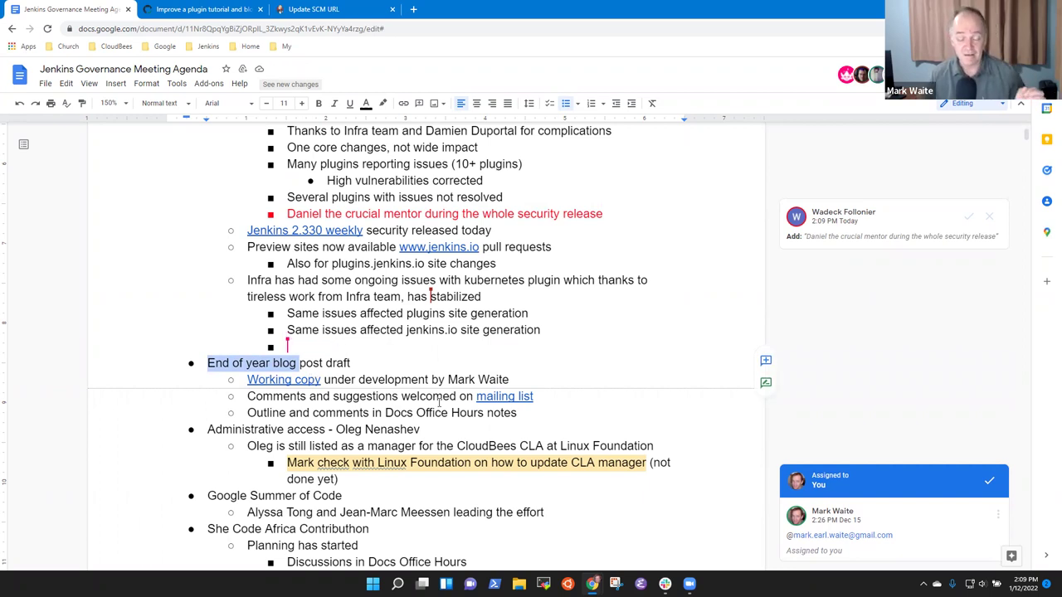
Step: Follow the "mailing list" link under End of year blog post draft to view the discussion thread
{"action": "left_click", "coordinate": [509, 398]}
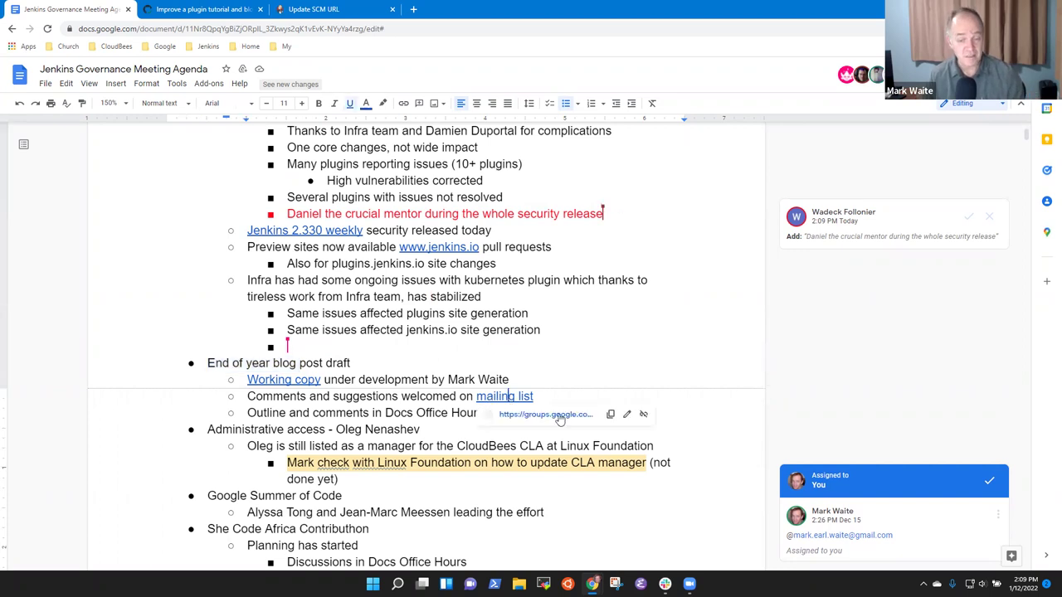
{"action": "left_click", "coordinate": [559, 415]}
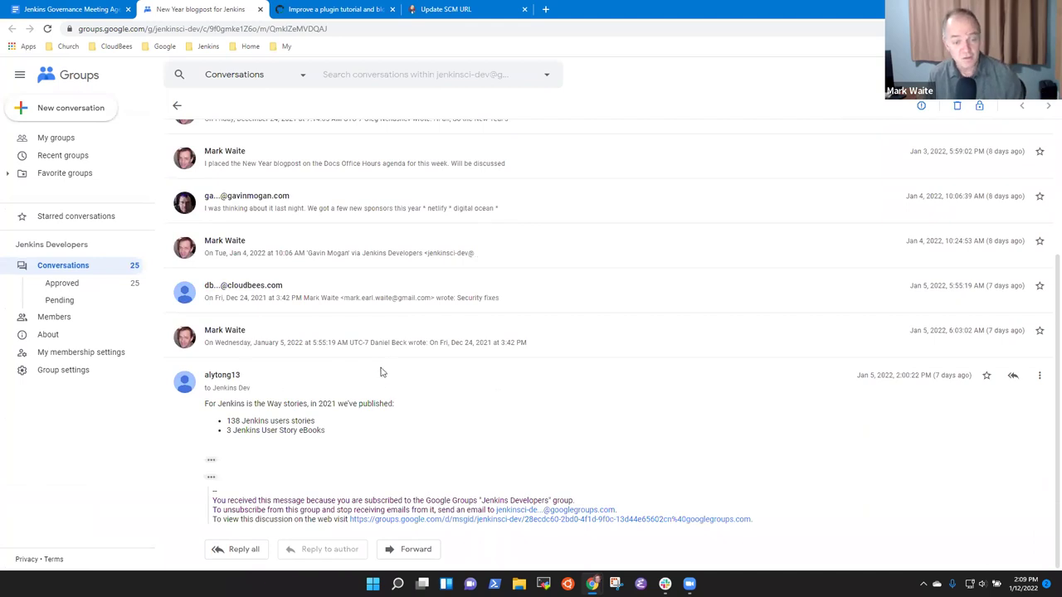
Step: Return to the meeting agenda and go through the last notes under End of year blog post draft
{"action": "left_click", "coordinate": [72, 10]}
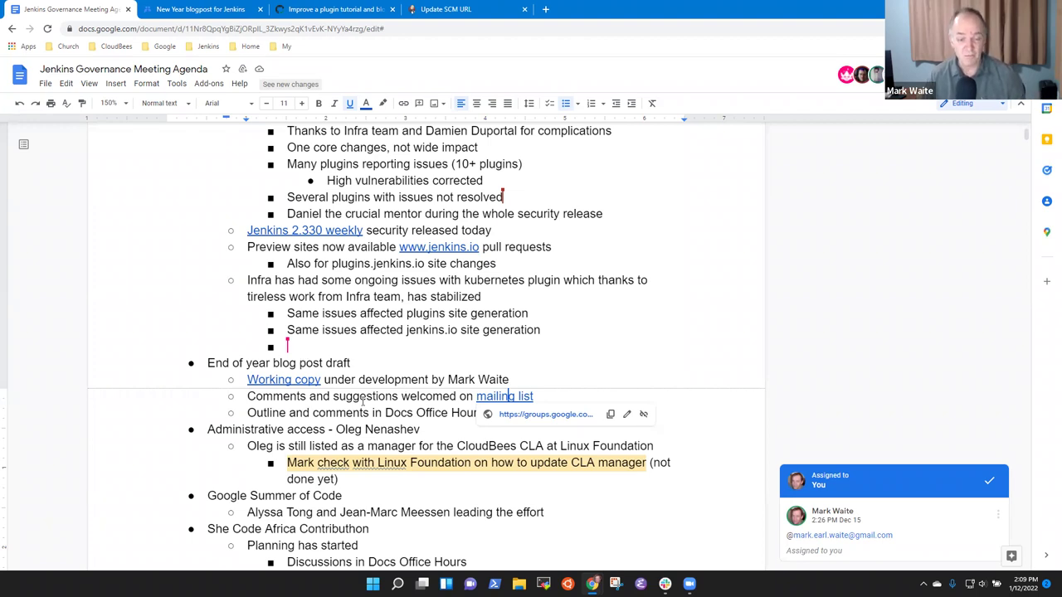
{"action": "left_click", "coordinate": [417, 412]}
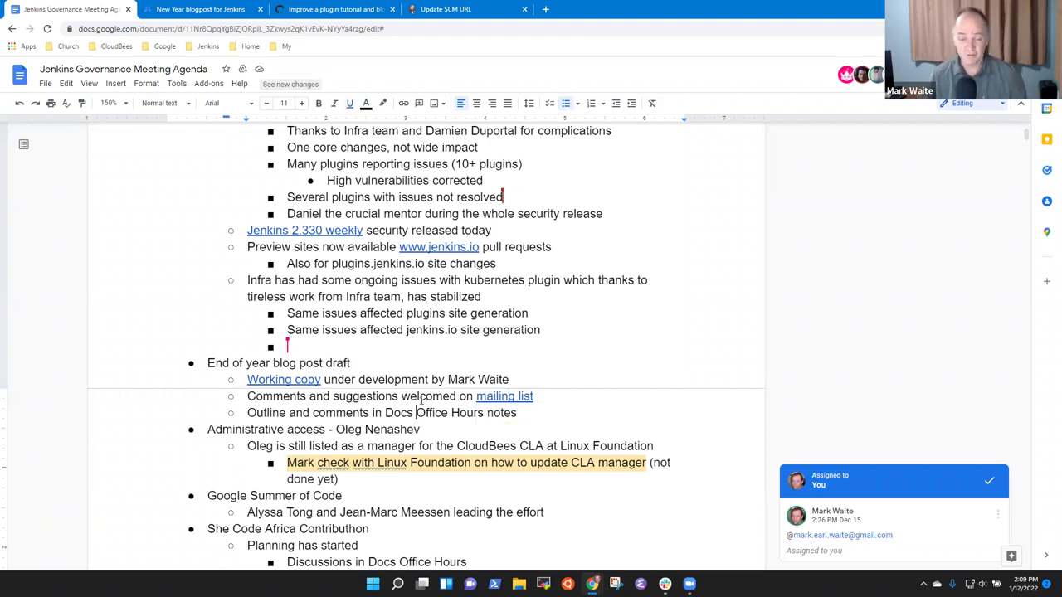
{"action": "key", "text": "End"}
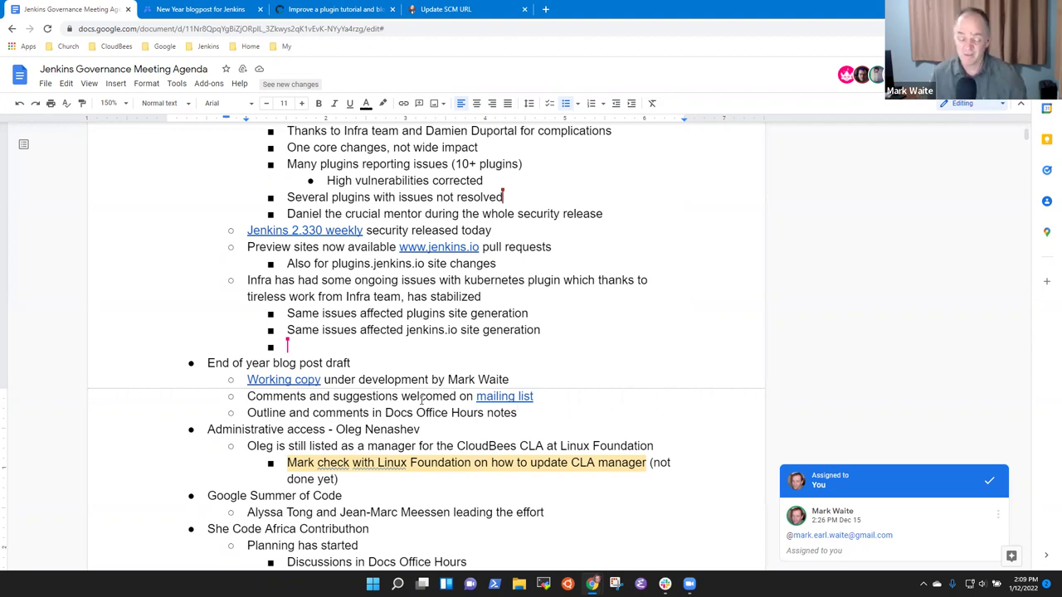
{"action": "key", "text": "Down"}
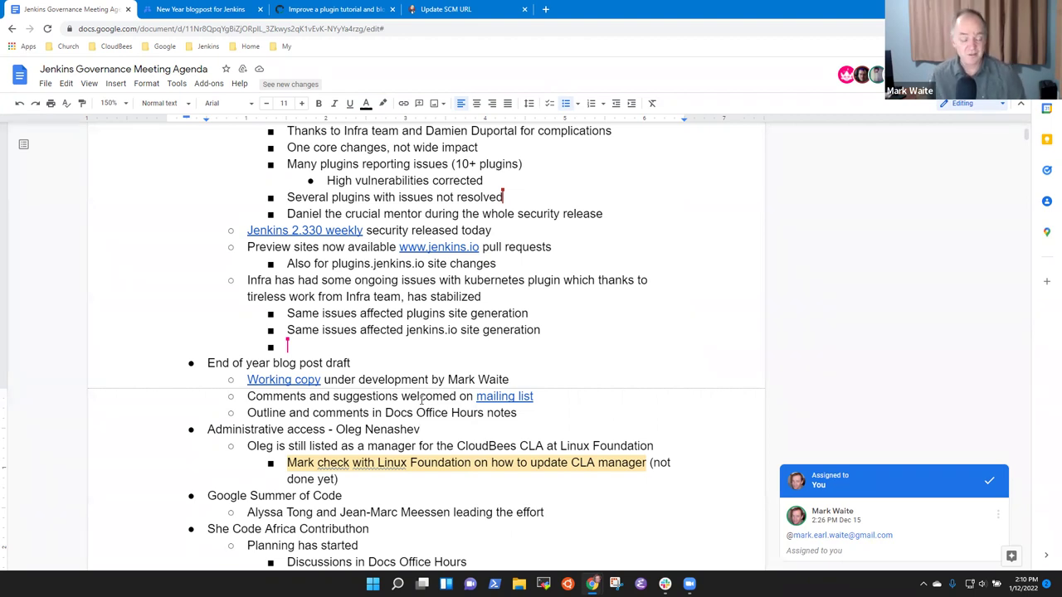
Step: Look over the remaining agenda topics below End of year blog post draft and return to Administrative access
{"action": "key", "text": "Down"}
{"action": "key", "text": "ctrl+Right"}
{"action": "key", "text": "ctrl+Right"}
{"action": "key", "text": "ctrl+Right"}
{"action": "key", "text": "Down"}
{"action": "key", "text": "Down"}
{"action": "key", "text": "Down"}
{"action": "key", "text": "Down"}
{"action": "key", "text": "Down"}
{"action": "key", "text": "Down"}
{"action": "key", "text": "Down"}
{"action": "key", "text": "Down"}
{"action": "key", "text": "Down"}
{"action": "key", "text": "Down"}
{"action": "key", "text": "Down"}
{"action": "key", "text": "Down"}
{"action": "key", "text": "Down"}
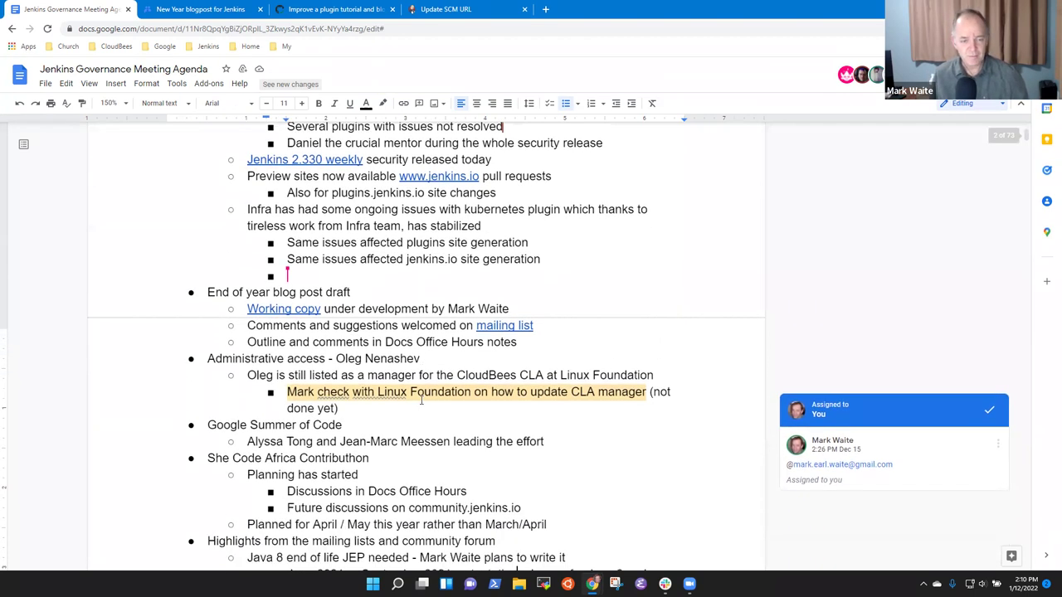
{"action": "key", "text": "Up"}
{"action": "key", "text": "Up"}
{"action": "key", "text": "Up"}
{"action": "key", "text": "Up"}
{"action": "key", "text": "Up"}
{"action": "key", "text": "Up"}
{"action": "key", "text": "Up"}
{"action": "key", "text": "Up"}
{"action": "key", "text": "Up"}
{"action": "key", "text": "Up"}
{"action": "key", "text": "Up"}
{"action": "key", "text": "Up"}
{"action": "key", "text": "Up"}
{"action": "key", "text": "Up"}
{"action": "key", "text": "Up"}
{"action": "key", "text": "Up"}
{"action": "key", "text": "Down"}
{"action": "key", "text": "Home"}
{"action": "key", "text": "Up"}
{"action": "key", "text": "Up"}
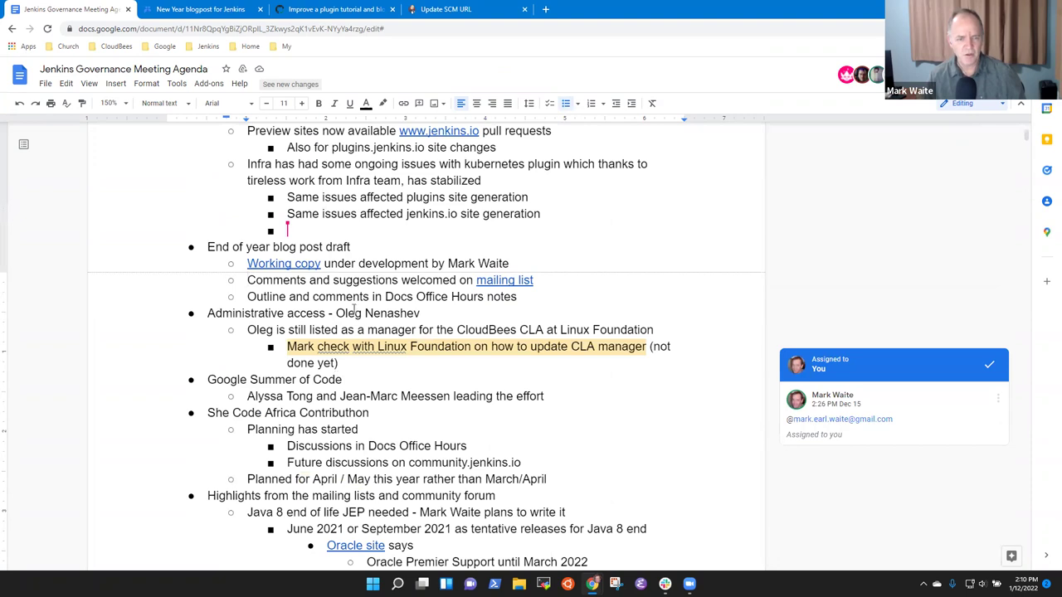
Step: Highlight the Administrative access topic and go to its action item about updating the CLA manager
{"action": "left_click", "coordinate": [356, 313]}
{"action": "triple_click", "coordinate": [356, 313]}
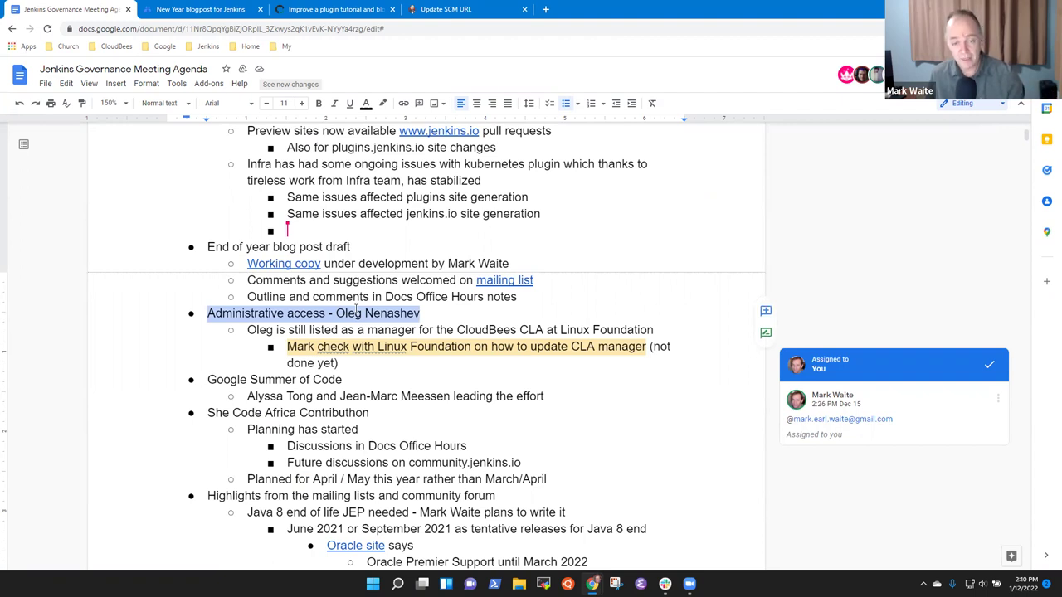
{"action": "key", "text": "Down"}
{"action": "key", "text": "Down"}
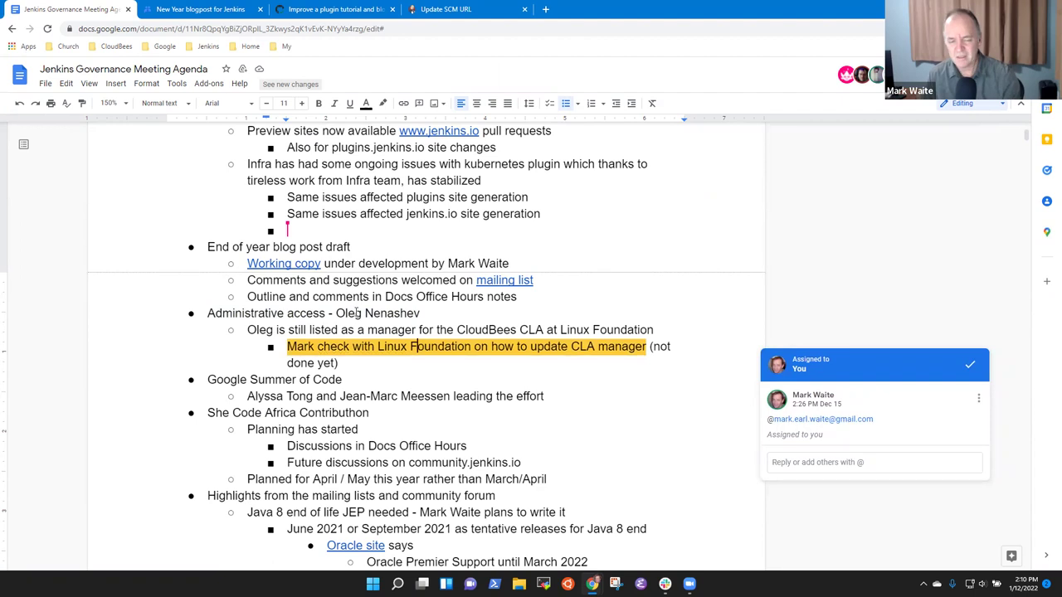
Step: Move on to the Google Summer of Code topic and highlight its heading
{"action": "key", "text": "Down"}
{"action": "key", "text": "Down"}
{"action": "key", "text": "Down"}
{"action": "key", "text": "Down"}
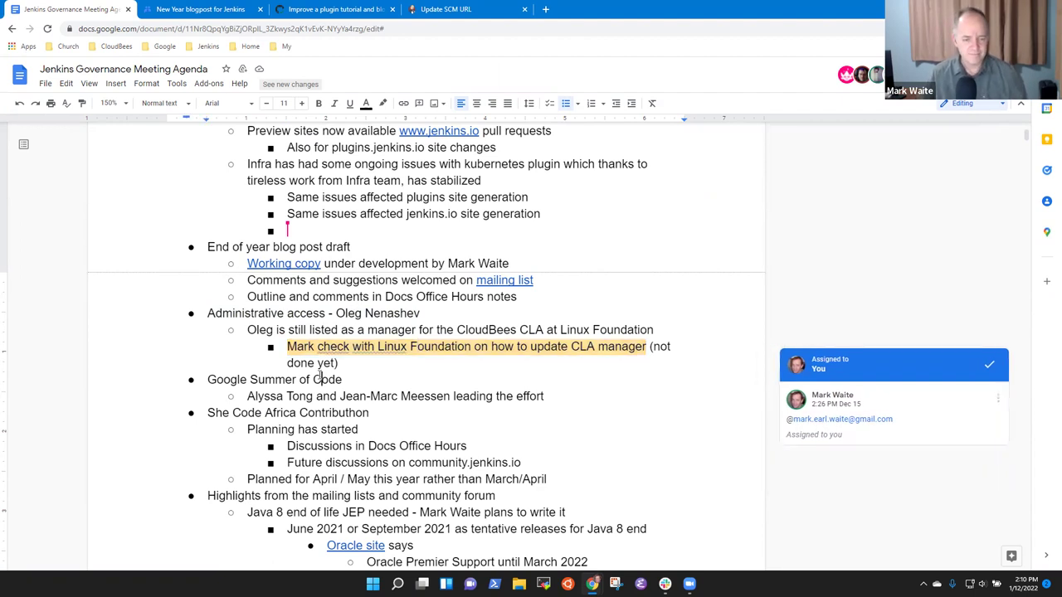
{"action": "key", "text": "Home"}
{"action": "key", "text": "shift+End"}
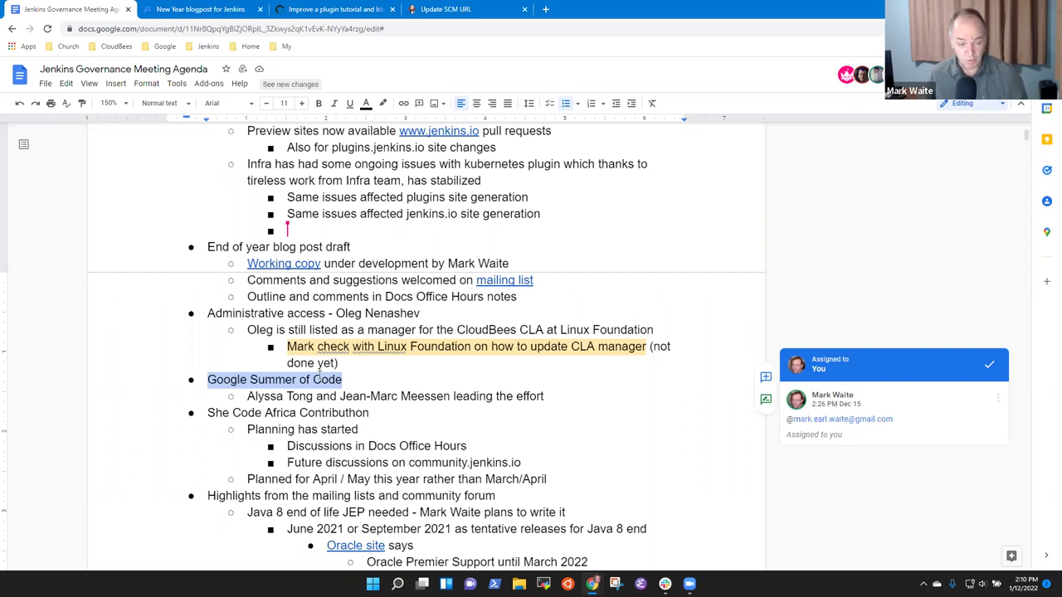
Step: Add the bullet "Advocacy and Outreach SIG discussing it" under Google Summer of Code
{"action": "key", "text": "Down"}
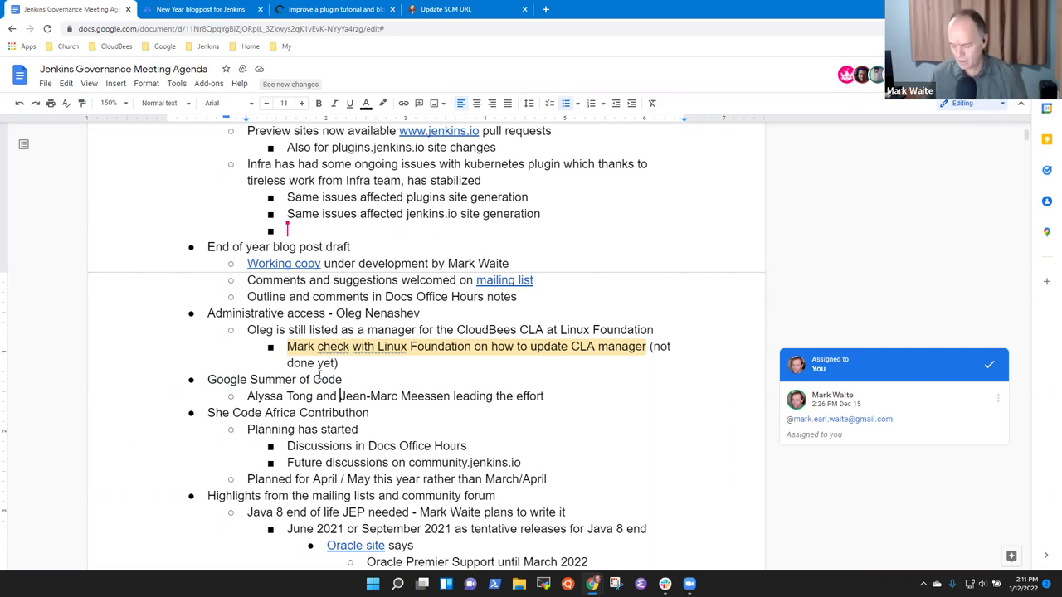
{"action": "key", "text": "End"}
{"action": "key", "text": "Return"}
{"action": "type", "text": "Advo"}
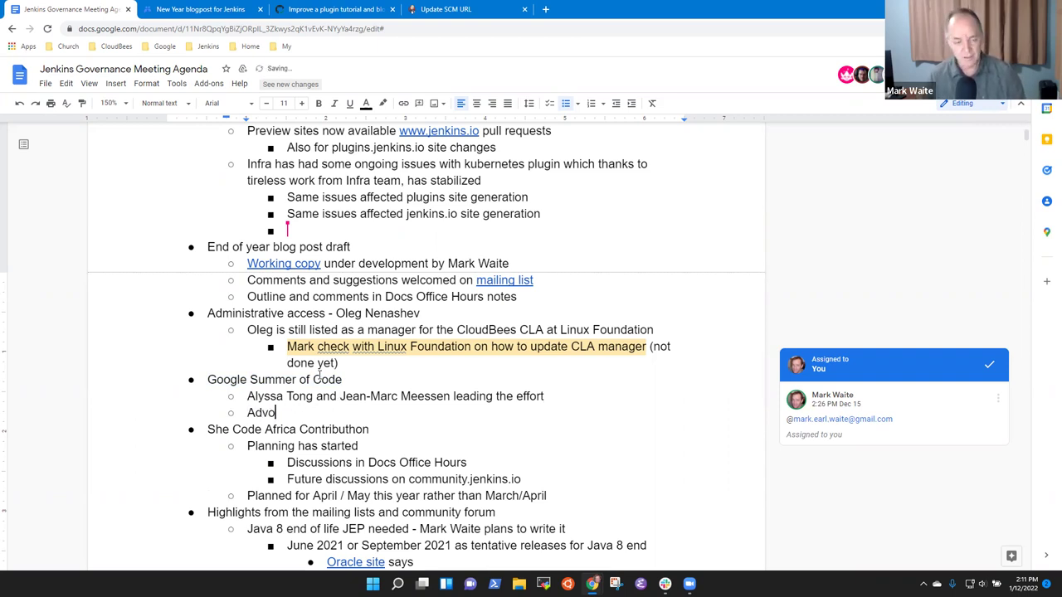
{"action": "type", "text": "ca"}
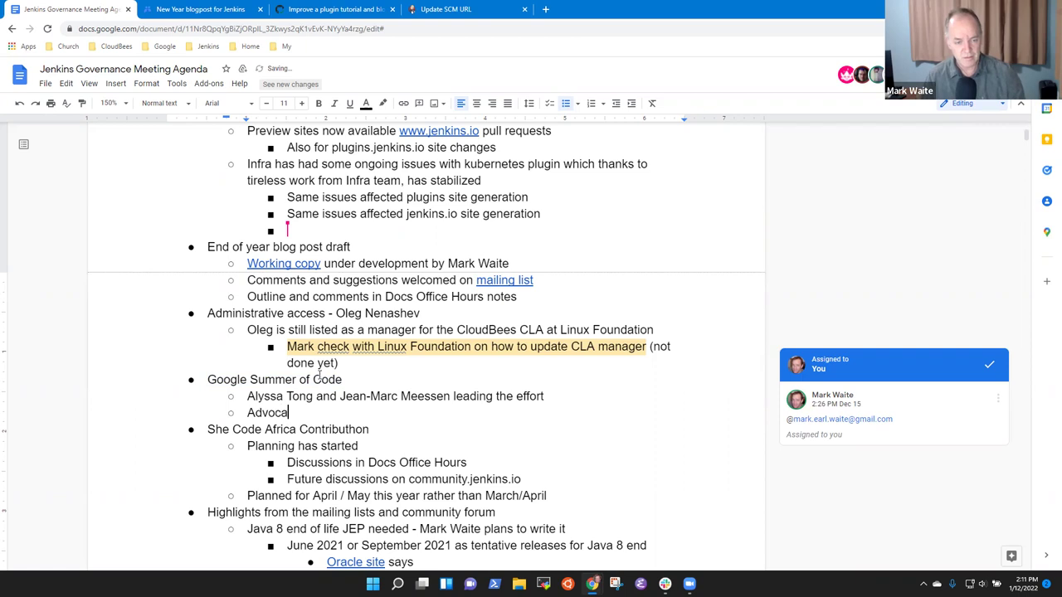
{"action": "type", "text": "cy and Outreac"}
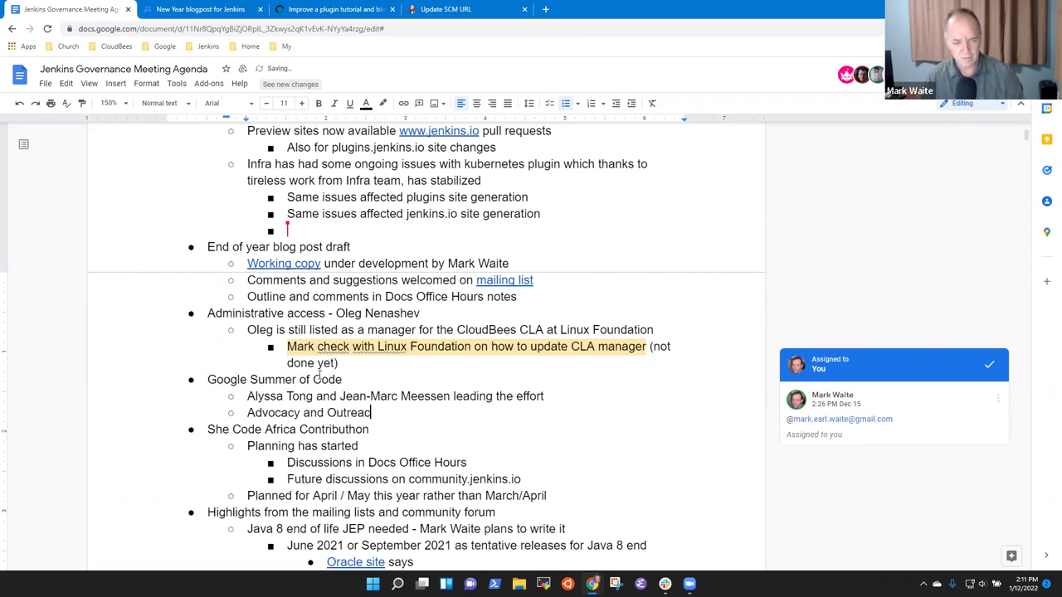
{"action": "type", "text": "h SIG discu"}
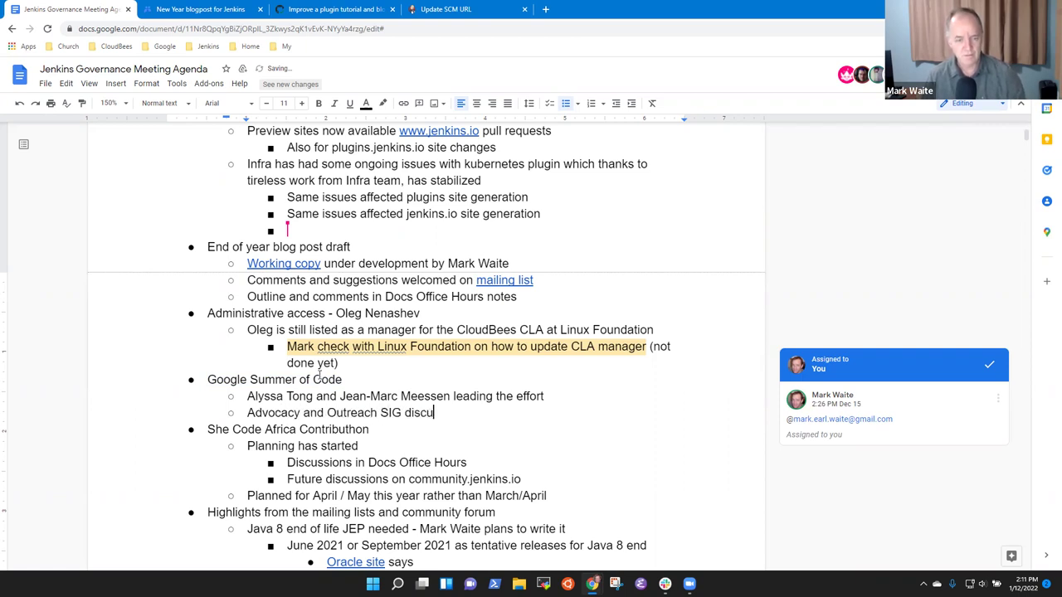
{"action": "type", "text": "ssing it"}
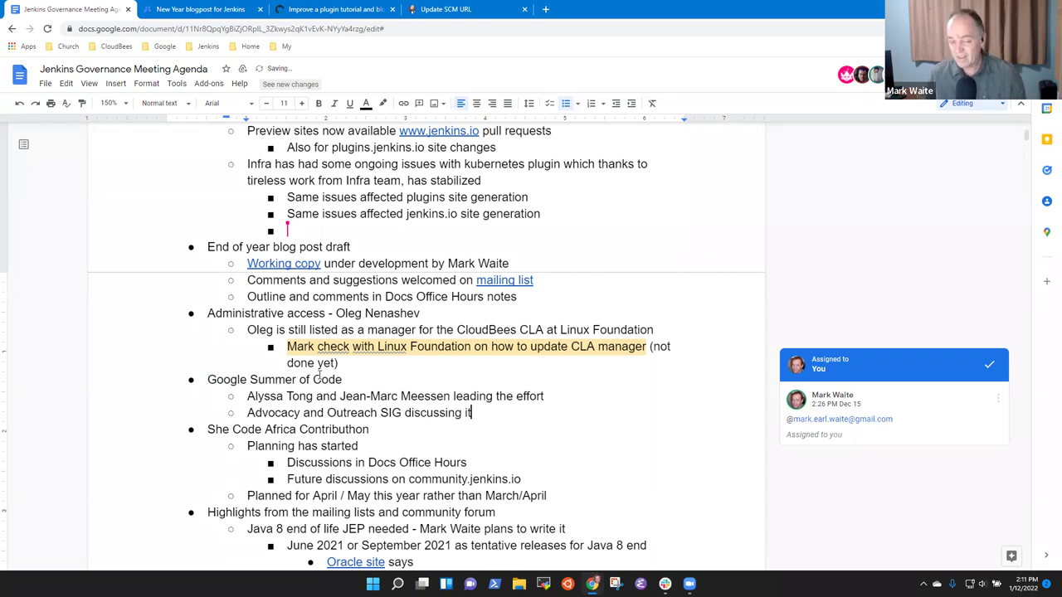
Step: Go to the She Code Africa Contributhon topic and review its planning notes
{"action": "key", "text": "Down"}
{"action": "key", "text": "Down"}
{"action": "key", "text": "Up"}
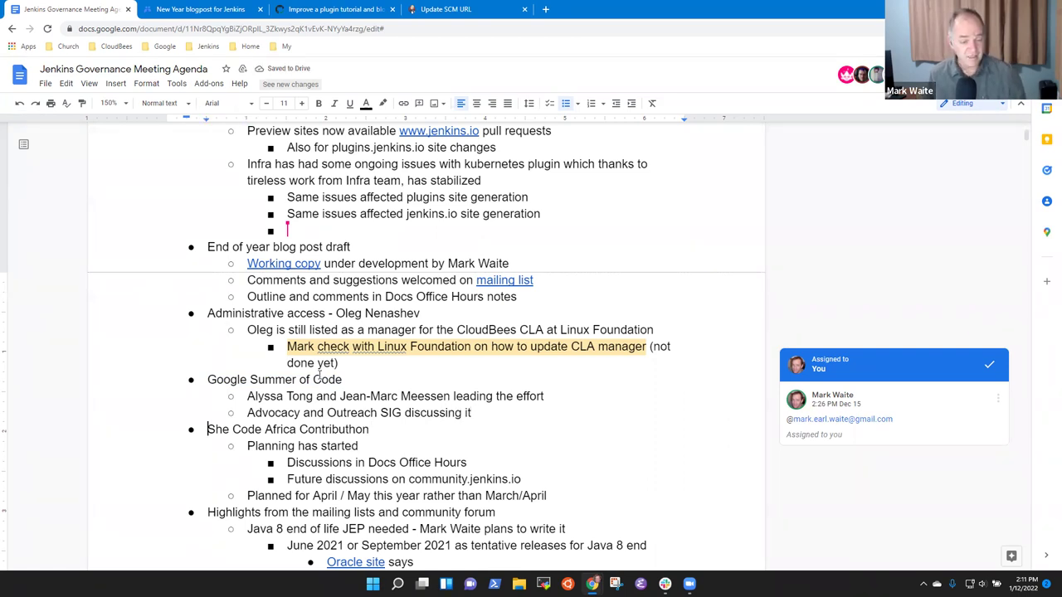
{"action": "key", "text": "shift+Home"}
{"action": "key", "text": "Down"}
{"action": "scroll", "coordinate": [319, 375], "scroll_direction": "down", "scroll_amount": 1}
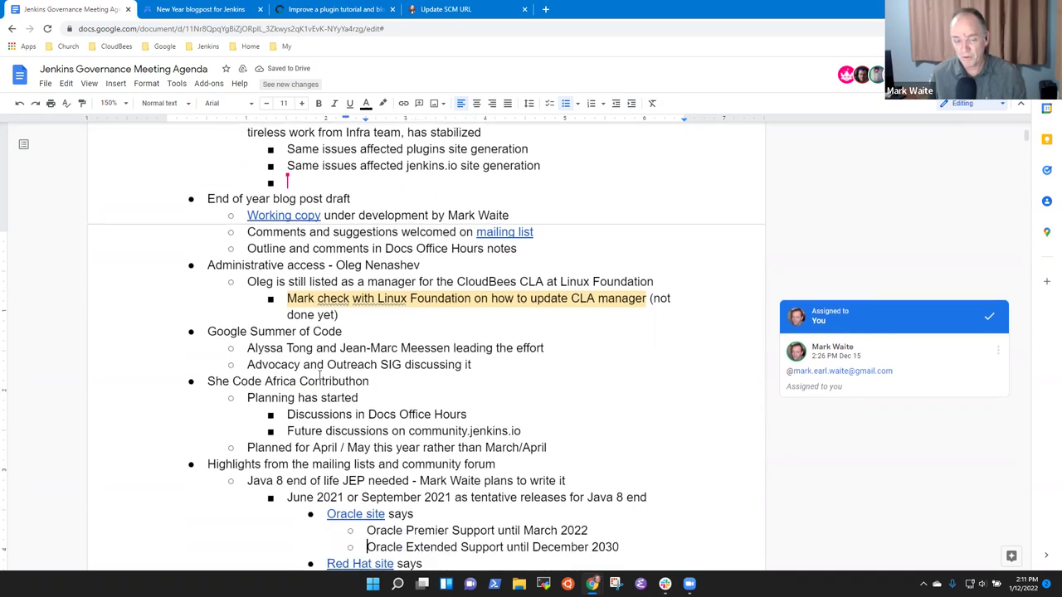
{"action": "key", "text": "Down"}
{"action": "key", "text": "Down"}
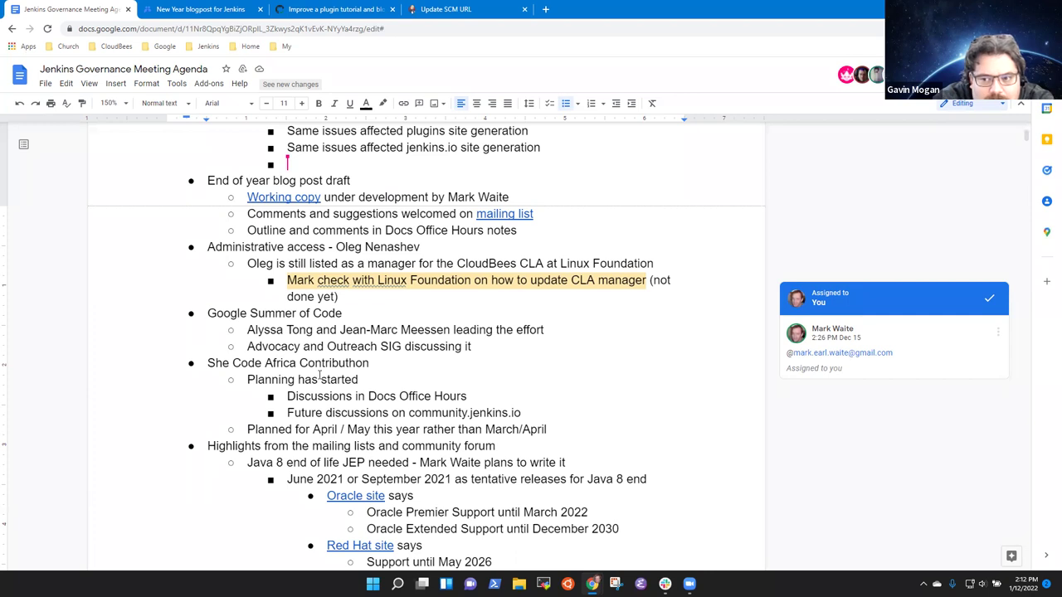
Step: Under She Code Africa Contributhon, add the bullet "Typical hours of working" with the sub-bullet "Europe and eastern America"
{"action": "key", "text": "Up"}
{"action": "key", "text": "End"}
{"action": "key", "text": "Return"}
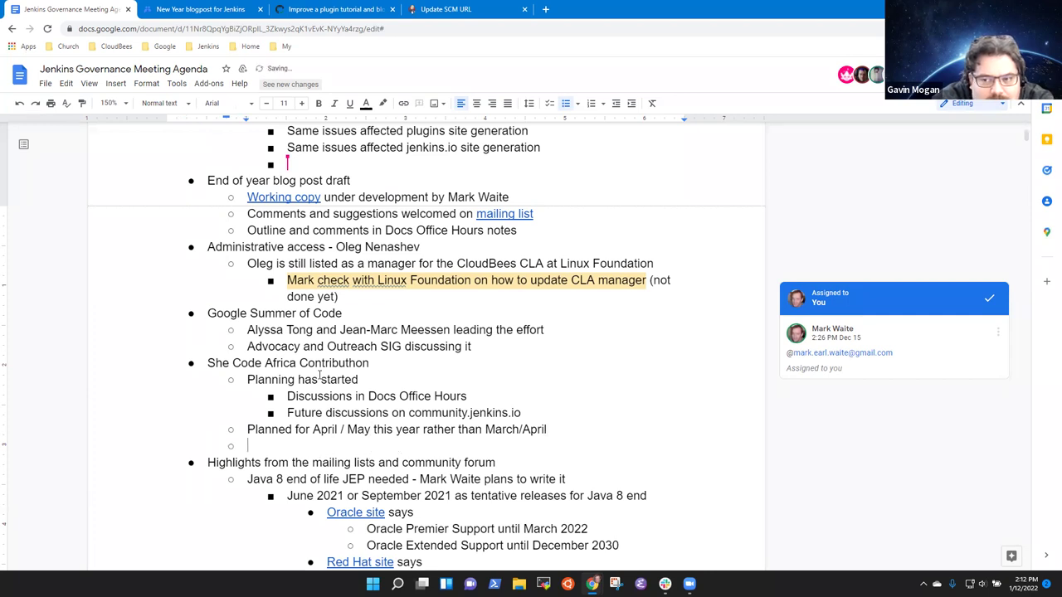
{"action": "type", "text": "Typical h"}
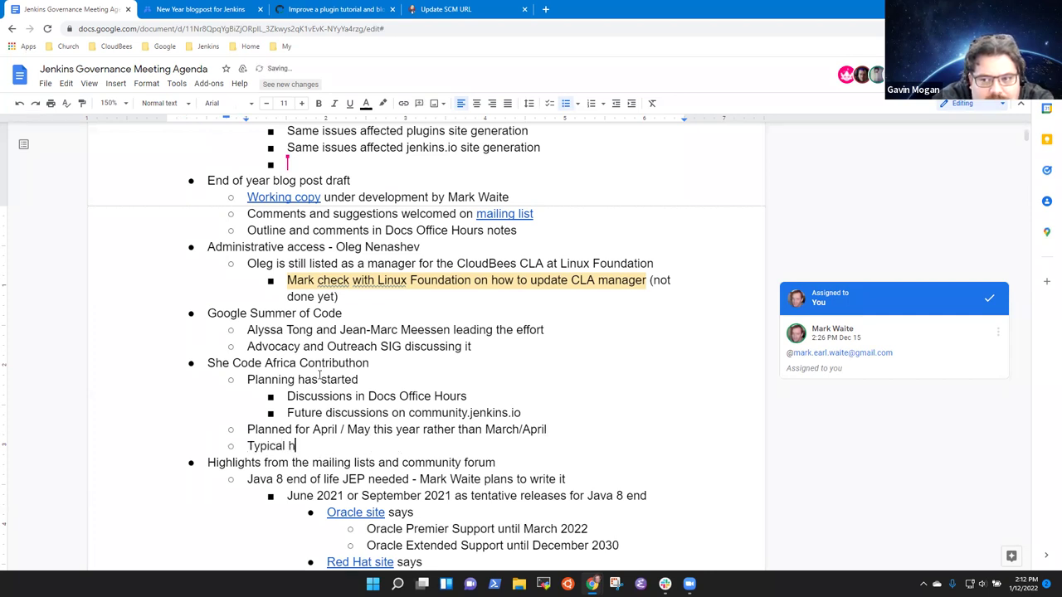
{"action": "type", "text": "ours of working"}
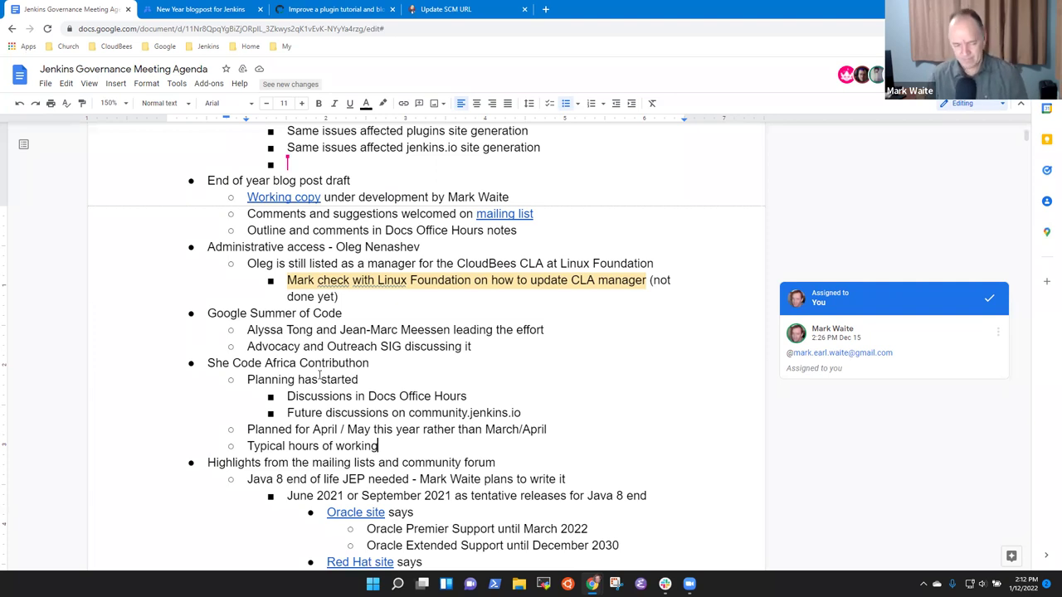
{"action": "key", "text": "Return"}
{"action": "key", "text": "Tab"}
{"action": "type", "text": "Europe and eastern America"}
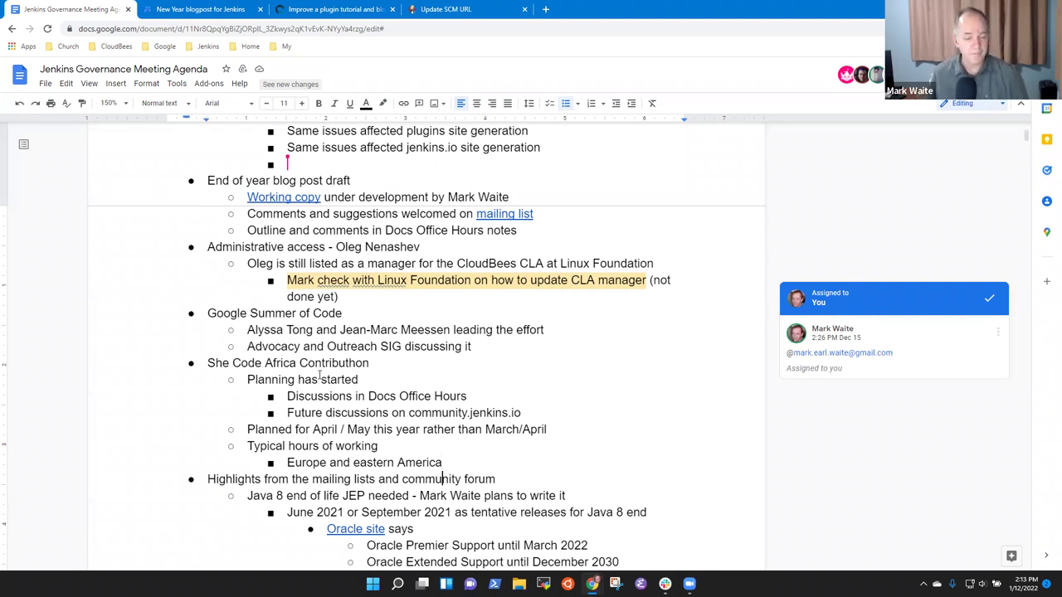
Step: Look through the remaining agenda items up to Dec 15, 2021 and highlight the heading "Highlights from the mailing lists and community forum"
{"action": "key", "text": "Down"}
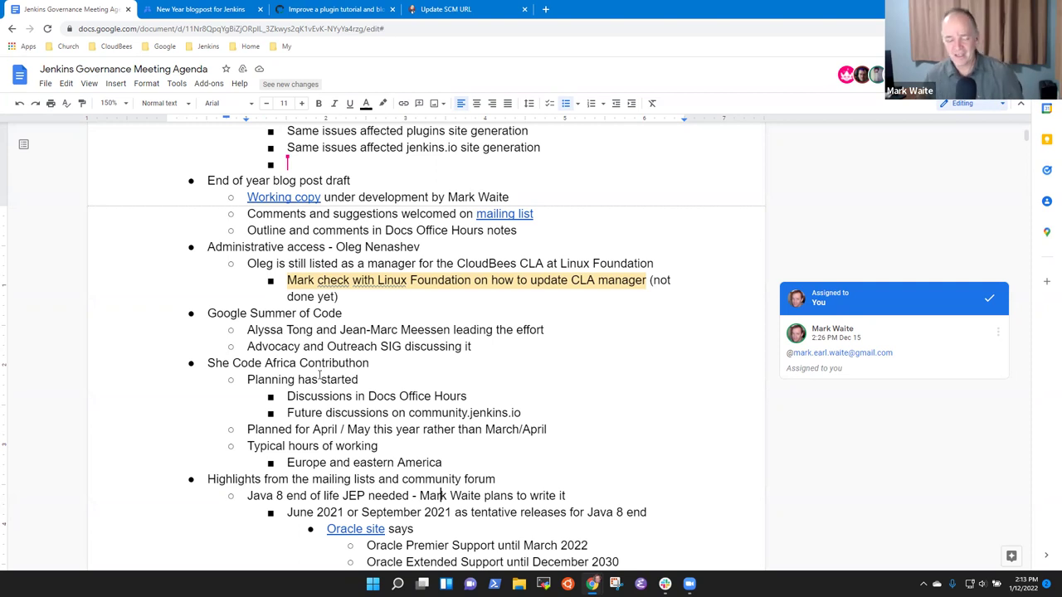
{"action": "key", "text": "Down"}
{"action": "key", "text": "Down"}
{"action": "key", "text": "Down"}
{"action": "key", "text": "Down"}
{"action": "key", "text": "Down"}
{"action": "key", "text": "Down"}
{"action": "key", "text": "Down"}
{"action": "key", "text": "Down"}
{"action": "key", "text": "Down"}
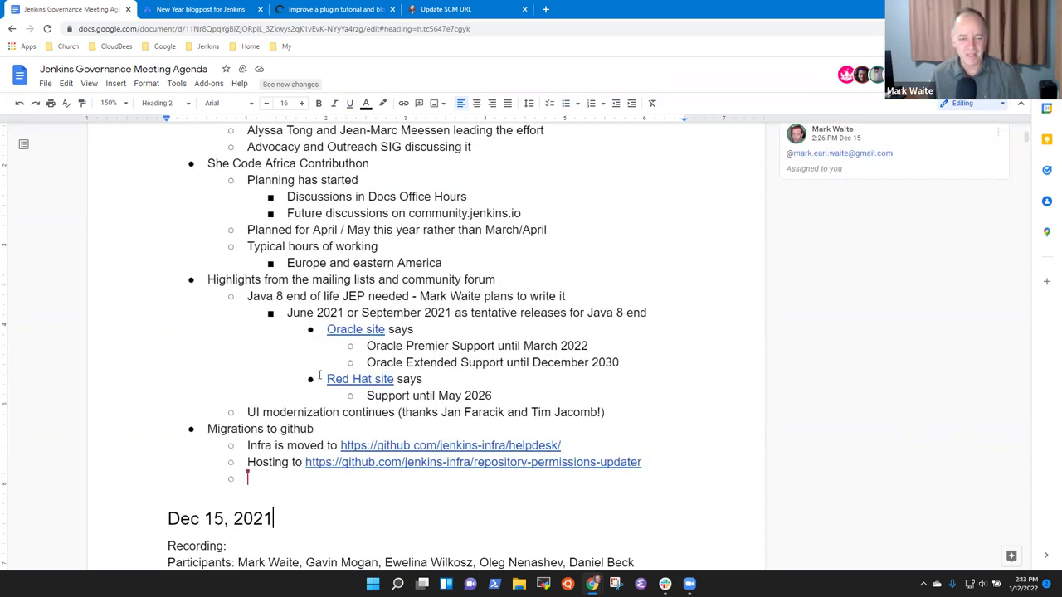
{"action": "key", "text": "Up"}
{"action": "key", "text": "Up"}
{"action": "key", "text": "Up"}
{"action": "key", "text": "Up"}
{"action": "key", "text": "Up"}
{"action": "key", "text": "Up"}
{"action": "key", "text": "Up"}
{"action": "key", "text": "Up"}
{"action": "key", "text": "Up"}
{"action": "key", "text": "Up"}
{"action": "key", "text": "Up"}
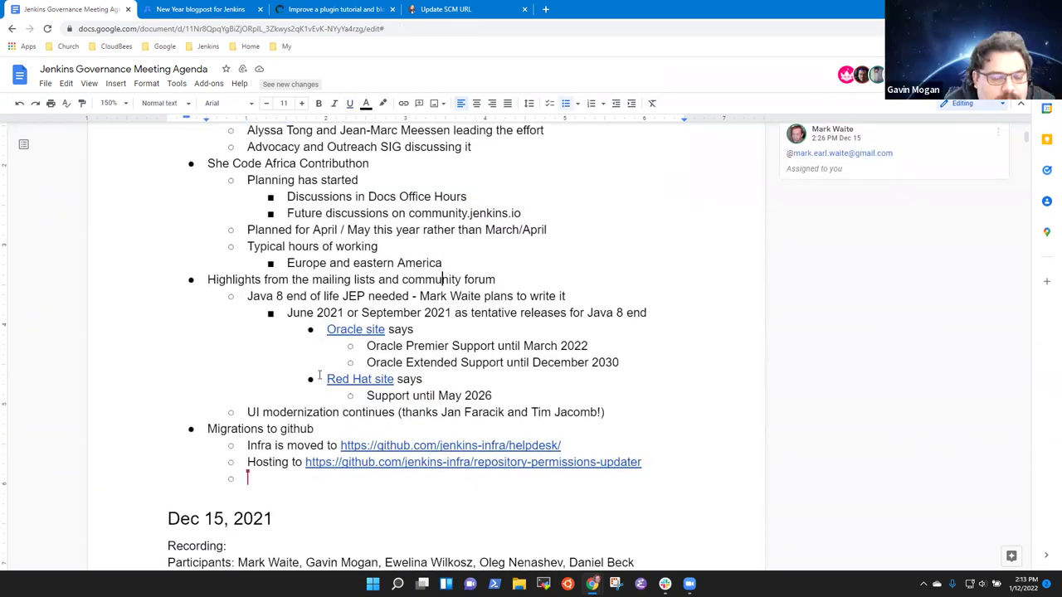
{"action": "key", "text": "Home"}
{"action": "key", "text": "shift+End"}
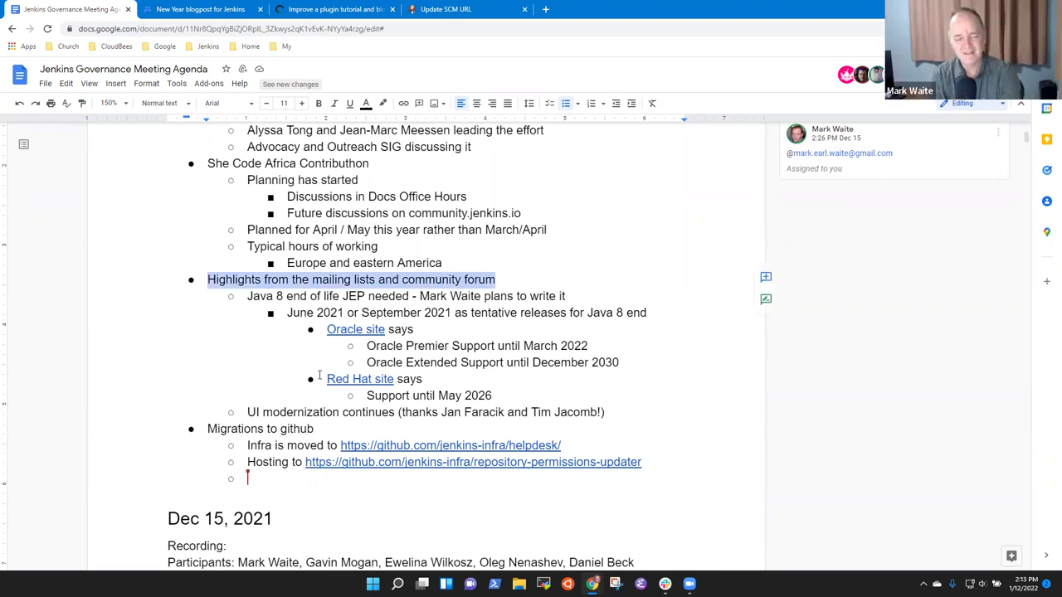
Step: Above the mailing list highlights, add the topic "Jan 22, 2022 - removal of JRuby and Jython based plugins from update center"
{"action": "key", "text": "Right"}
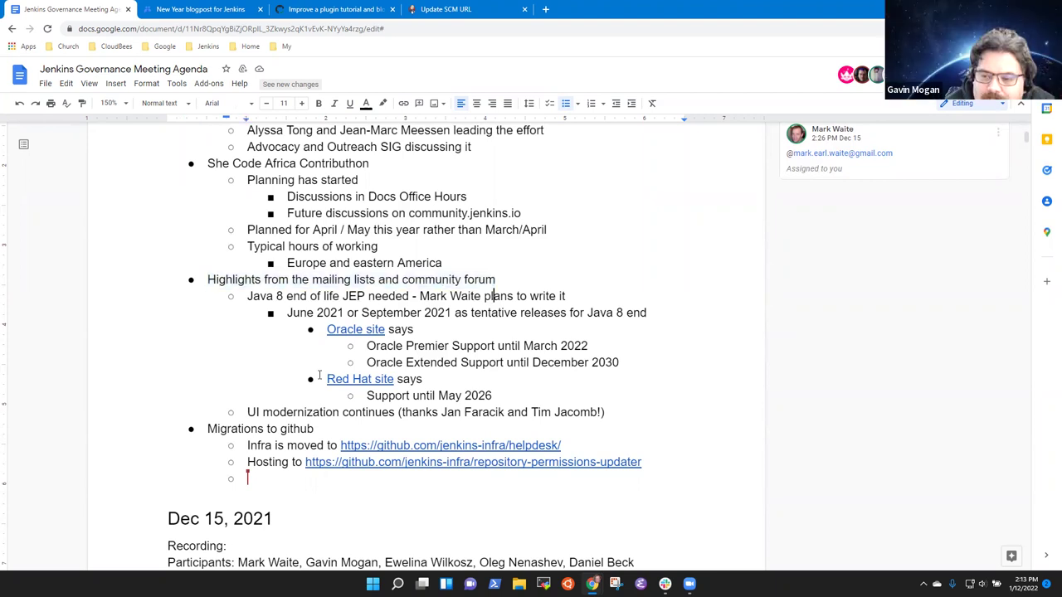
{"action": "key", "text": "Up"}
{"action": "key", "text": "Return"}
{"action": "key", "text": "shift+Tab"}
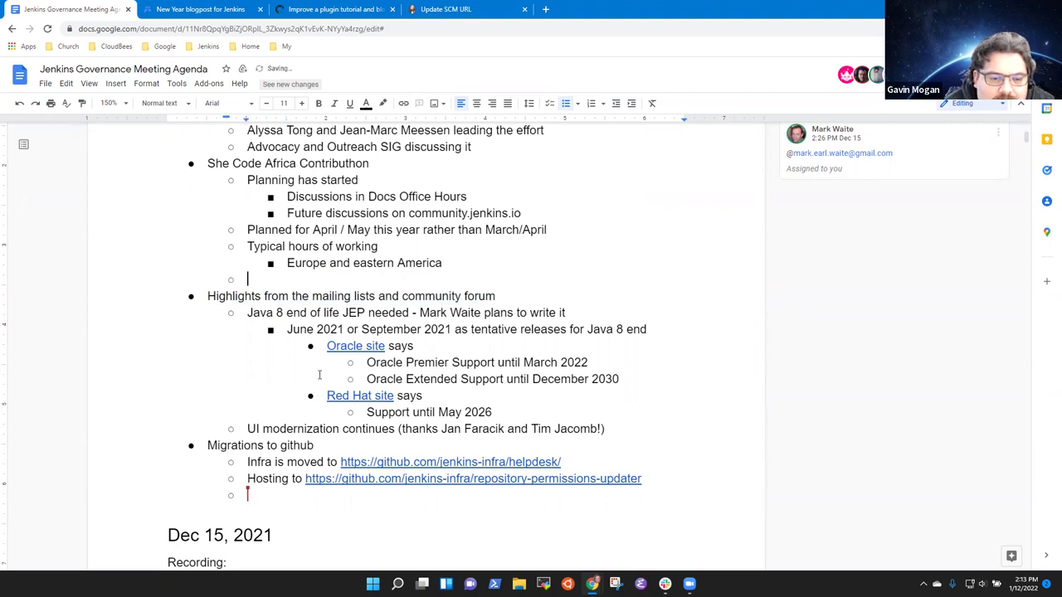
{"action": "key", "text": "shift+Tab"}
{"action": "type", "text": "Jan 22m"}
{"action": "key", "text": "BackSpace"}
{"action": "type", "text": ", 2022 0-"}
{"action": "key", "text": "BackSpace"}
{"action": "key", "text": "BackSpace"}
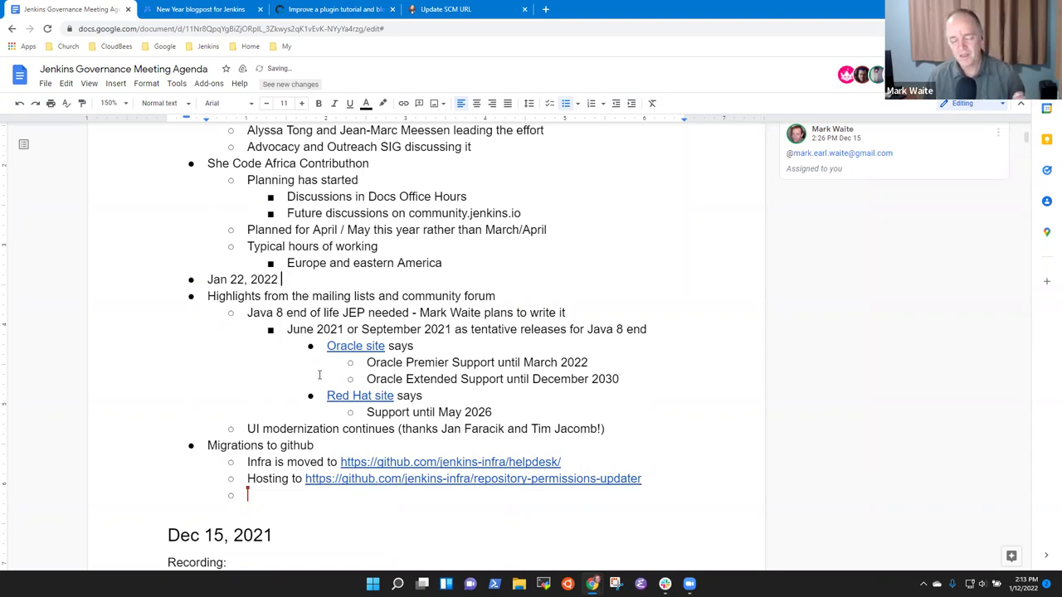
{"action": "type", "text": "- removal of JRuby and Jython based plugins from update center"}
Step: Add the sub-bullet "Announced end of Dec 2021" under the JRuby and Jython removal topic
{"action": "key", "text": "Return"}
{"action": "key", "text": "Tab"}
{"action": "type", "text": "Announced "}
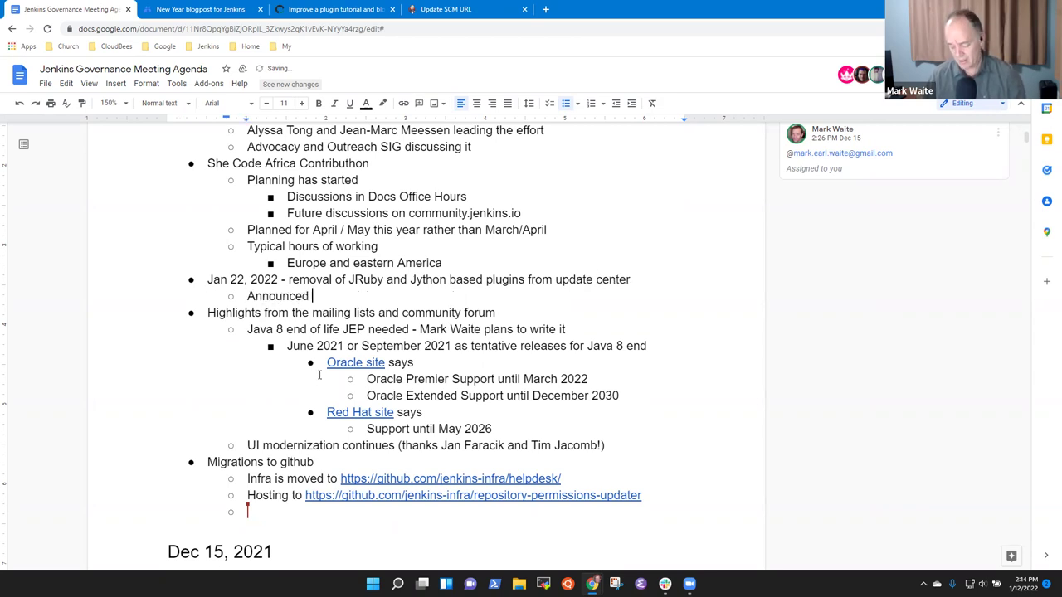
{"action": "type", "text": "end of D"}
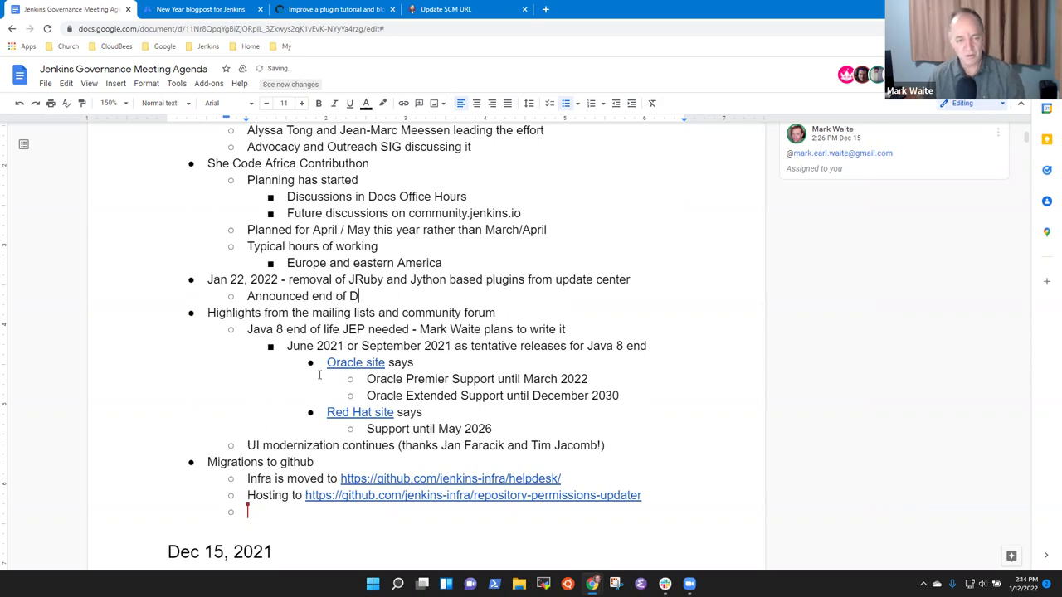
{"action": "type", "text": "ec 2022"}
{"action": "key", "text": "BackSpace"}
{"action": "type", "text": "1"}
Step: Add the sub-bullet "First implementation to deprecate in late December" under the JRuby and Jython removal topic
{"action": "key", "text": "Return"}
{"action": "type", "text": "Imp"}
{"action": "key", "text": "BackSpace"}
{"action": "key", "text": "BackSpace"}
{"action": "key", "text": "BackSpace"}
{"action": "type", "text": "First i"}
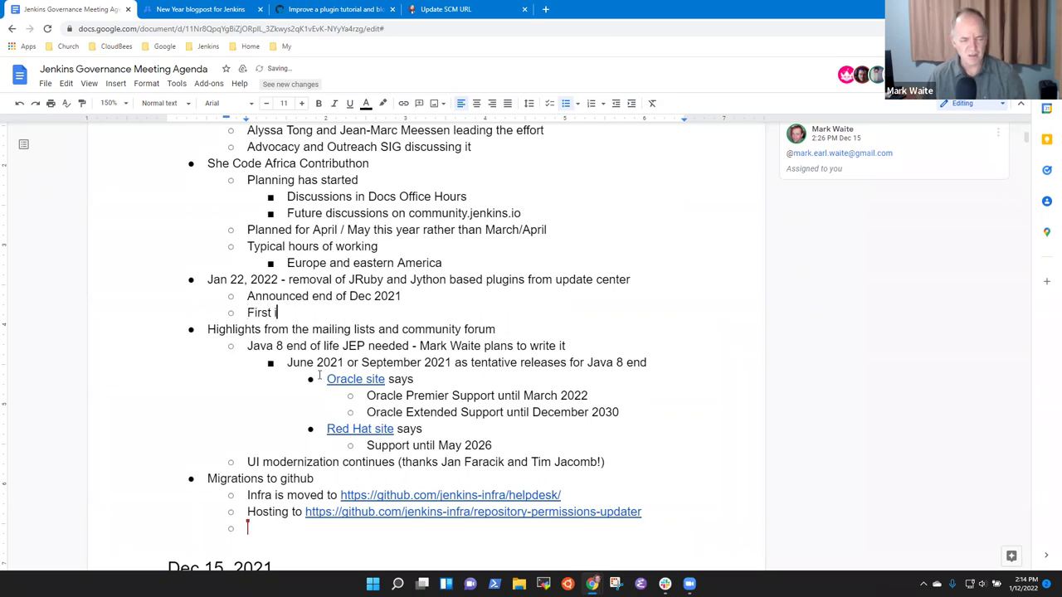
{"action": "type", "text": "mplementation "}
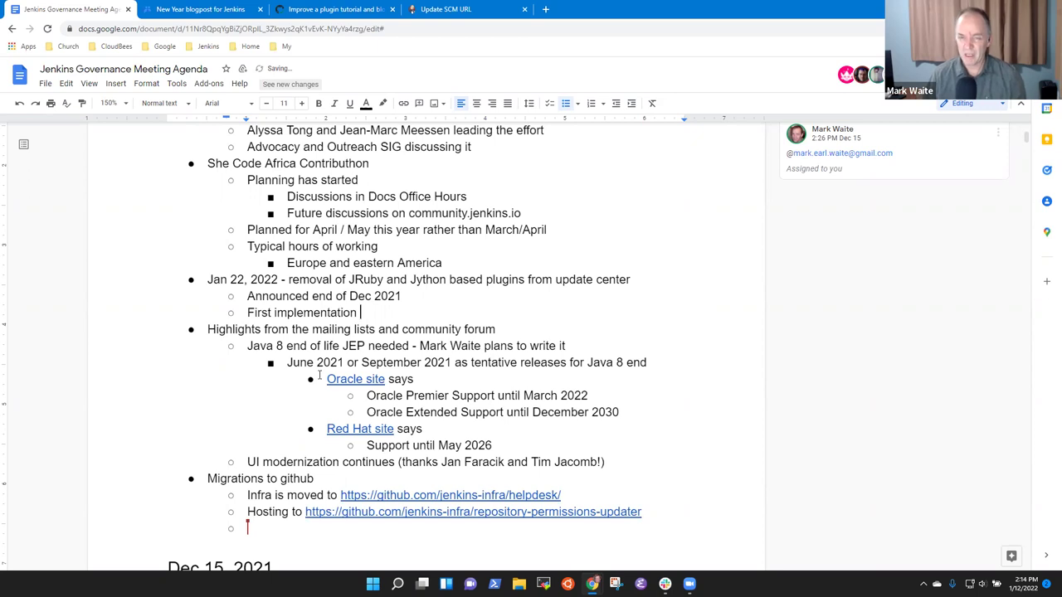
{"action": "type", "text": "to deprecate in"}
{"action": "key", "text": "BackSpace"}
{"action": "key", "text": "BackSpace"}
{"action": "key", "text": "BackSpace"}
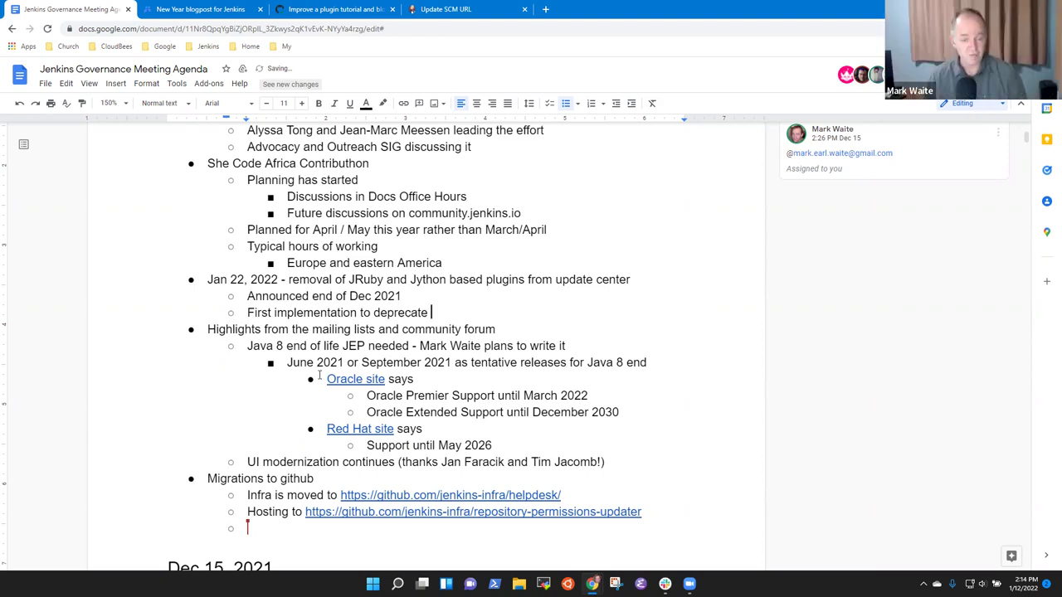
{"action": "type", "text": "D"}
{"action": "key", "text": "BackSpace"}
{"action": "type", "text": "in late December"}
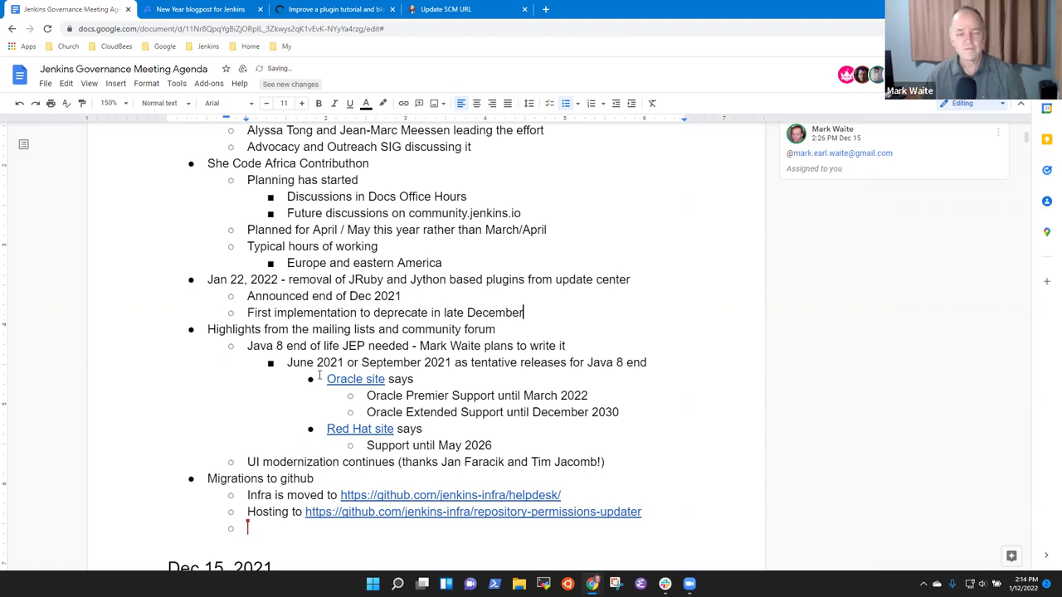
Step: Highlight the Jan 22, 2022 JRuby and Jython removal heading for discussion, then return to the end of its last sub-bullet
{"action": "key", "text": "Up"}
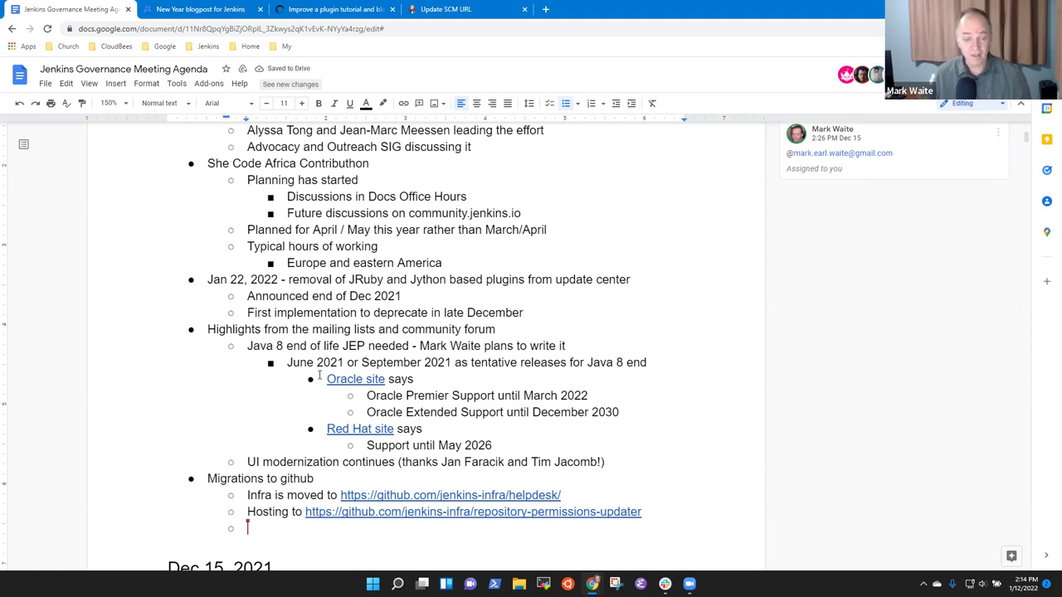
{"action": "key", "text": "Up"}
{"action": "key", "text": "Home"}
{"action": "key", "text": "shift+End"}
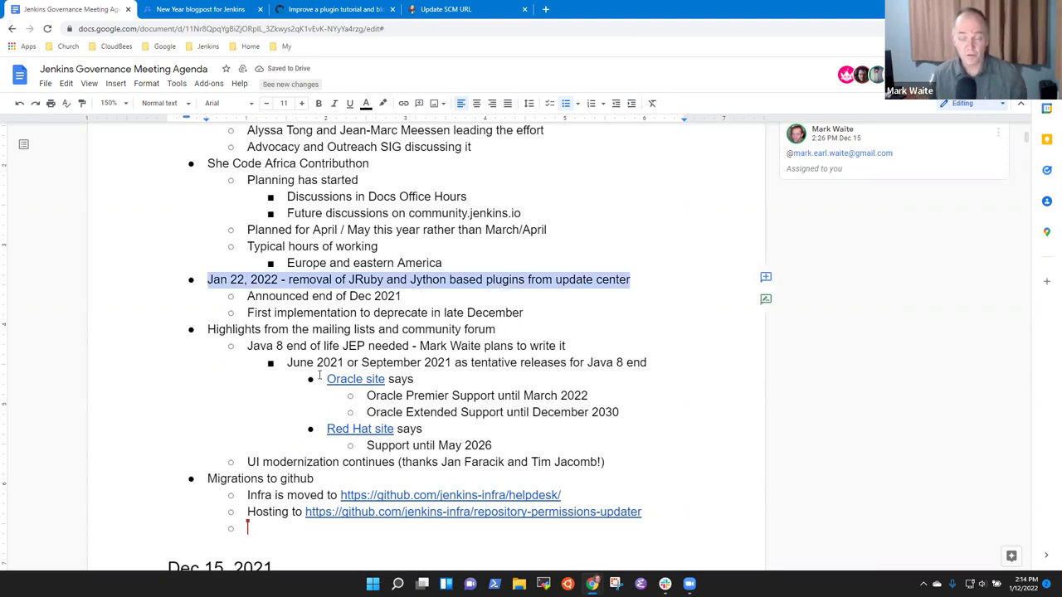
{"action": "key", "text": "Down"}
{"action": "key", "text": "Down"}
{"action": "key", "text": "Up"}
{"action": "key", "text": "Up"}
{"action": "key", "text": "End"}
{"action": "key", "text": "Home"}
{"action": "key", "text": "shift+End"}
{"action": "key", "text": "Down"}
{"action": "key", "text": "Down"}
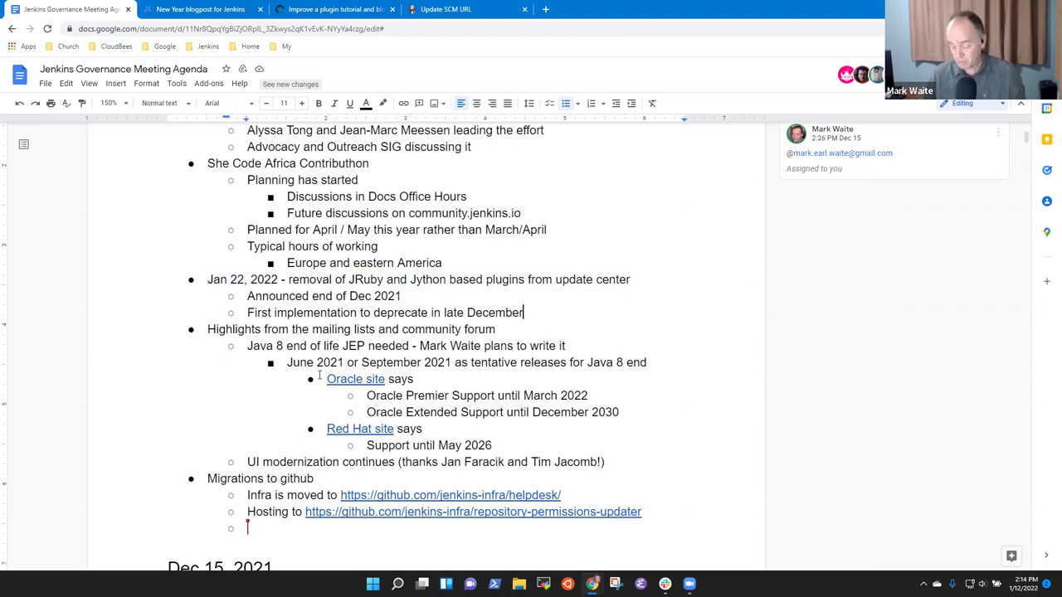
Step: Add the sub-bullet "Pull request to update center, not merged until Jan 22, 2022 to remove them" below the first implementation note
{"action": "key", "text": "Return"}
{"action": "type", "text": "Pull request to update center"}
{"action": "key", "text": "BackSpace"}
{"action": "type", "text": ", no"}
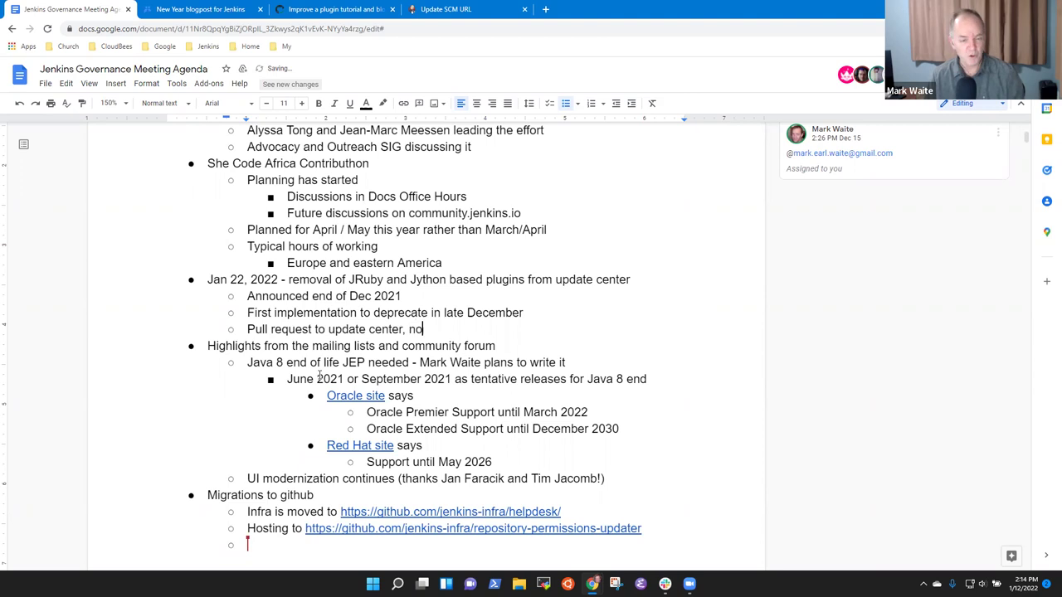
{"action": "type", "text": "t merged "}
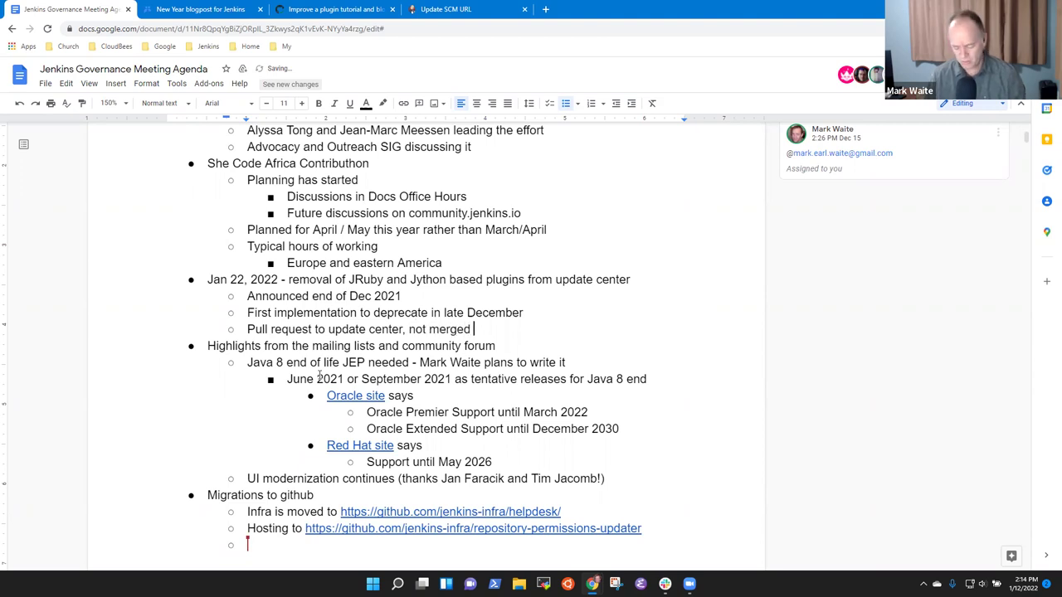
{"action": "type", "text": "until Jan 2"}
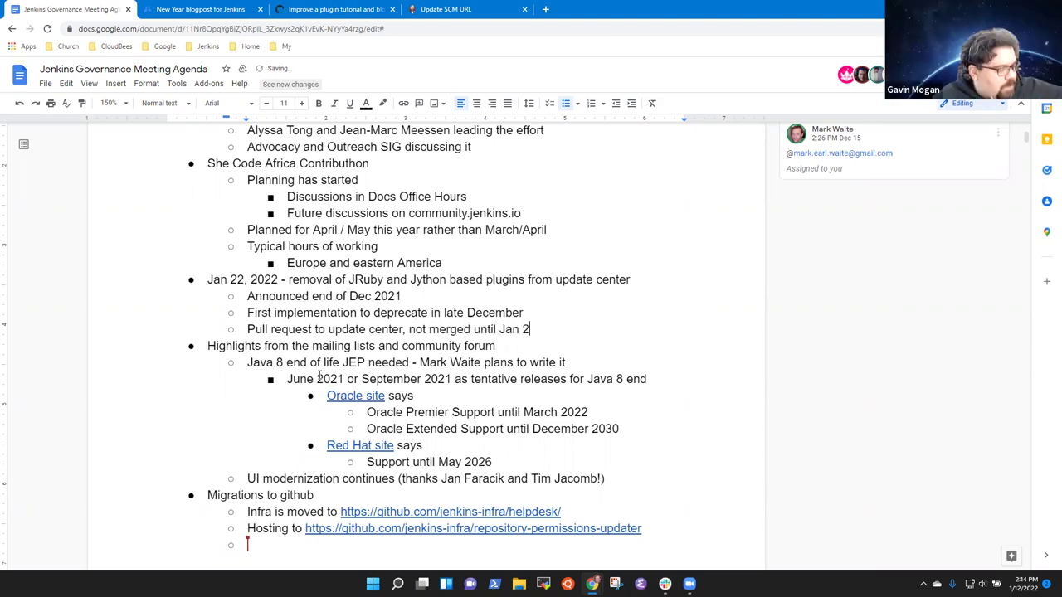
{"action": "type", "text": "2, 2022 to "}
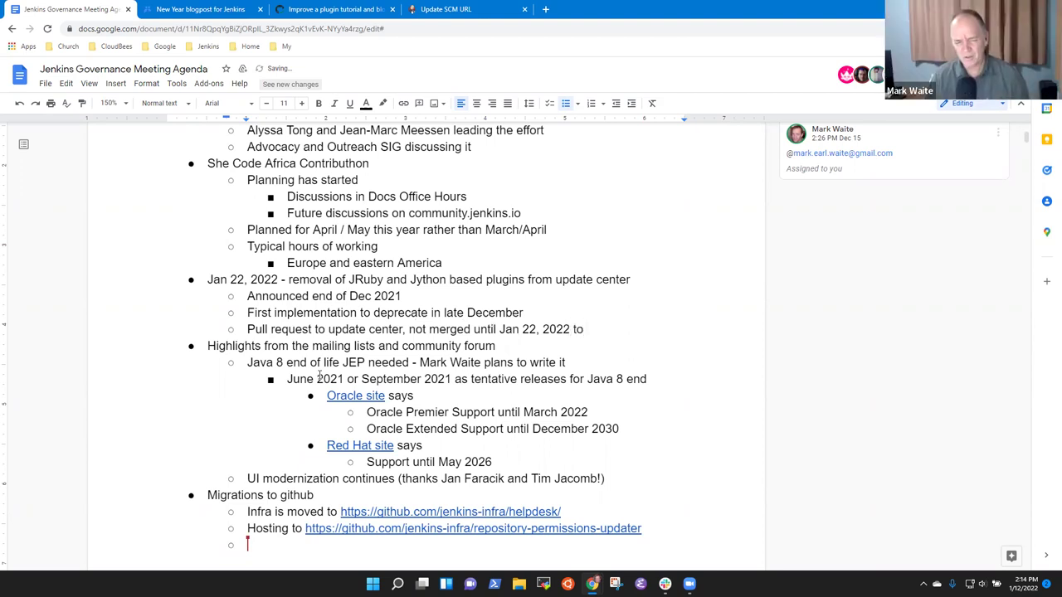
{"action": "type", "text": "remove them"}
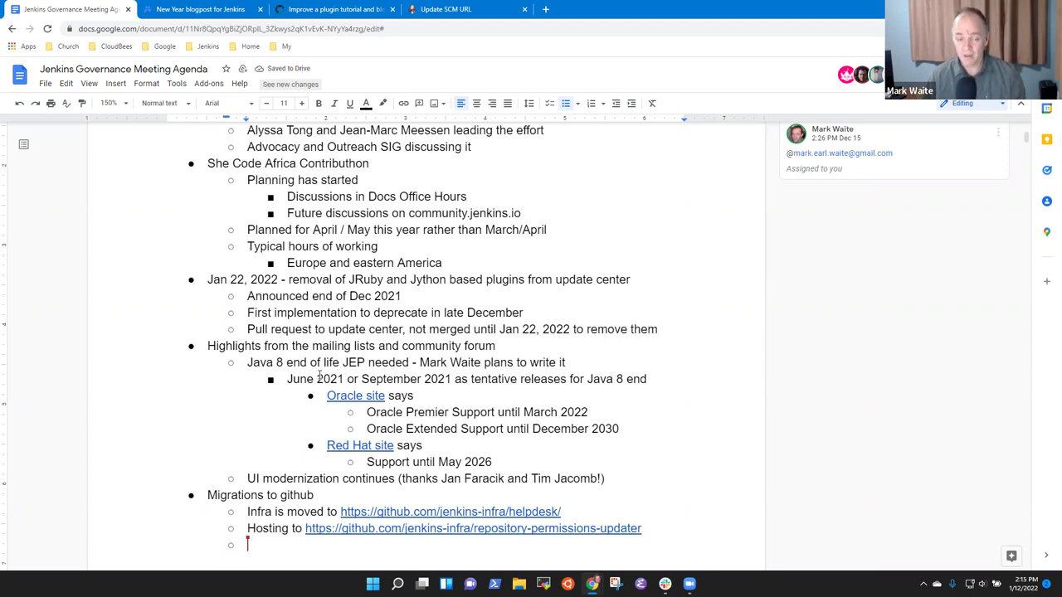
{"action": "key", "text": "ctrl+Left"}
{"action": "key", "text": "ctrl+Left"}
{"action": "key", "text": "ctrl+Left"}
{"action": "key", "text": "ctrl+Left"}
{"action": "key", "text": "ctrl+shift+Right"}
{"action": "key", "text": "shift+Left"}
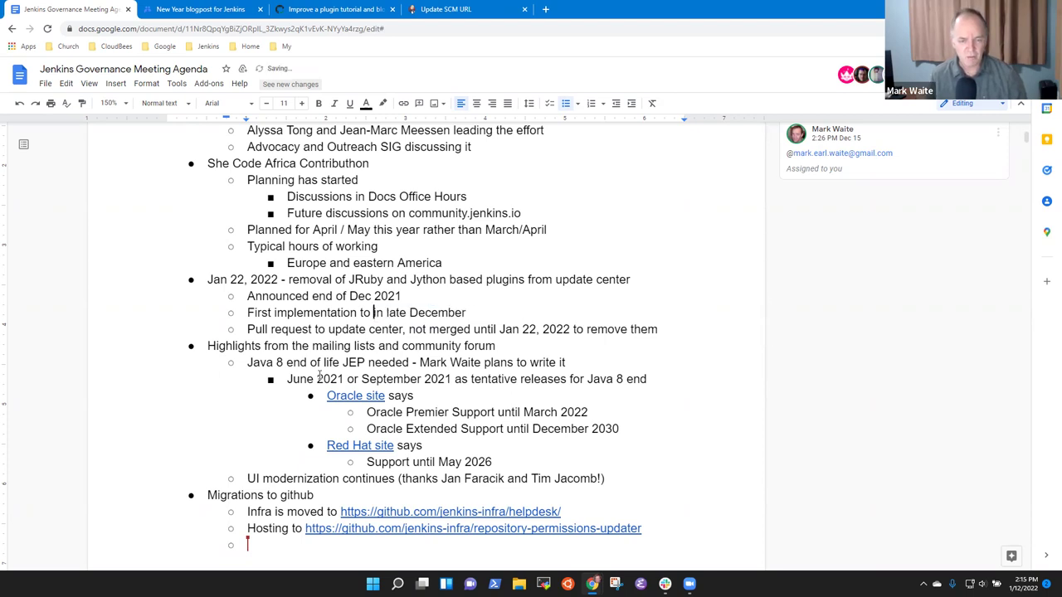
Step: Start an empty nested bullet under the pull request note and add "Deprecations happened in artifact ignores" beneath the first implementation note
{"action": "key", "text": "Down"}
{"action": "key", "text": "End"}
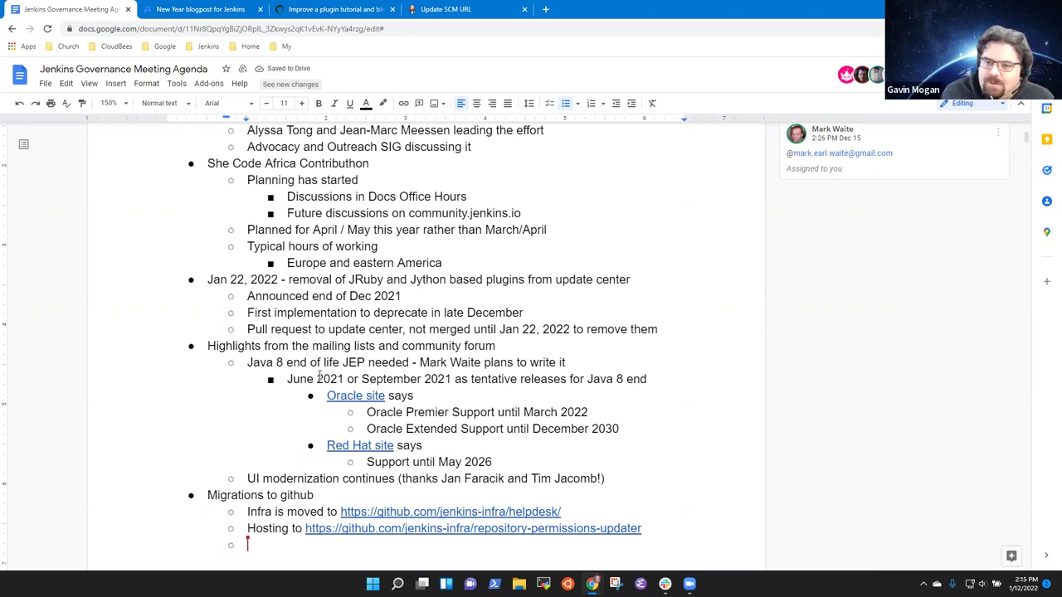
{"action": "key", "text": "Return"}
{"action": "key", "text": "Tab"}
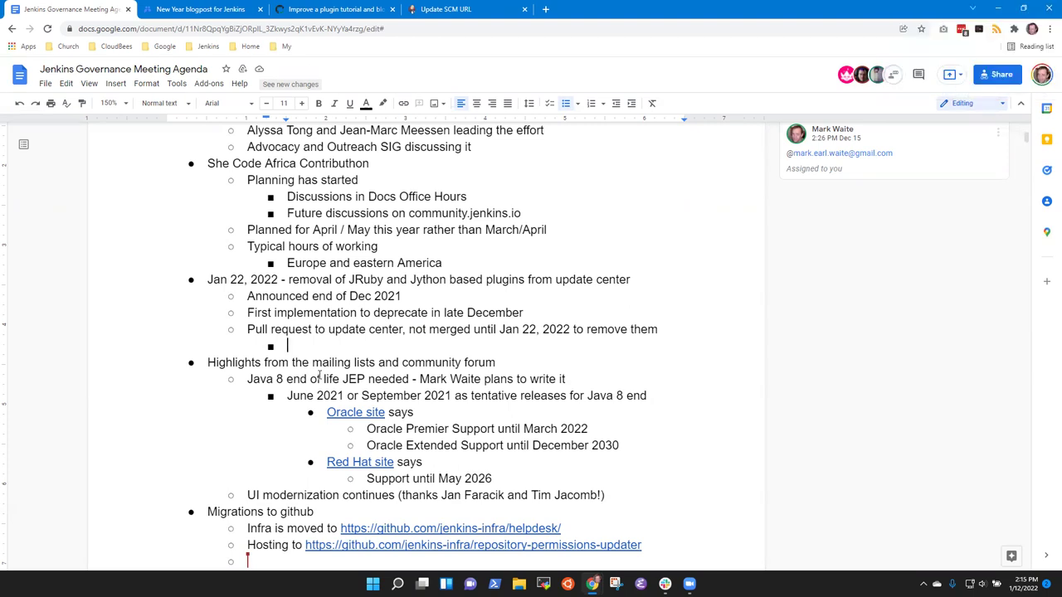
{"action": "key", "text": "Up"}
{"action": "key", "text": "Up"}
{"action": "key", "text": "End"}
{"action": "key", "text": "Return"}
{"action": "key", "text": "Tab"}
{"action": "type", "text": "Deprecatio"}
{"action": "type", "text": "ns happe"}
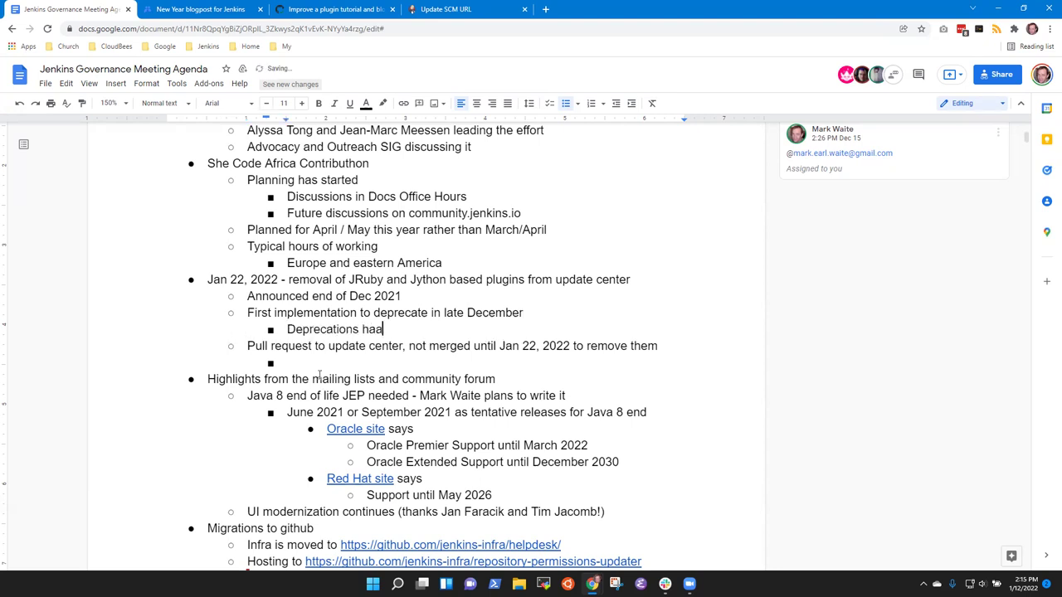
{"action": "key", "text": "BackSpace"}
{"action": "type", "text": "ppened in artifact ignore"}
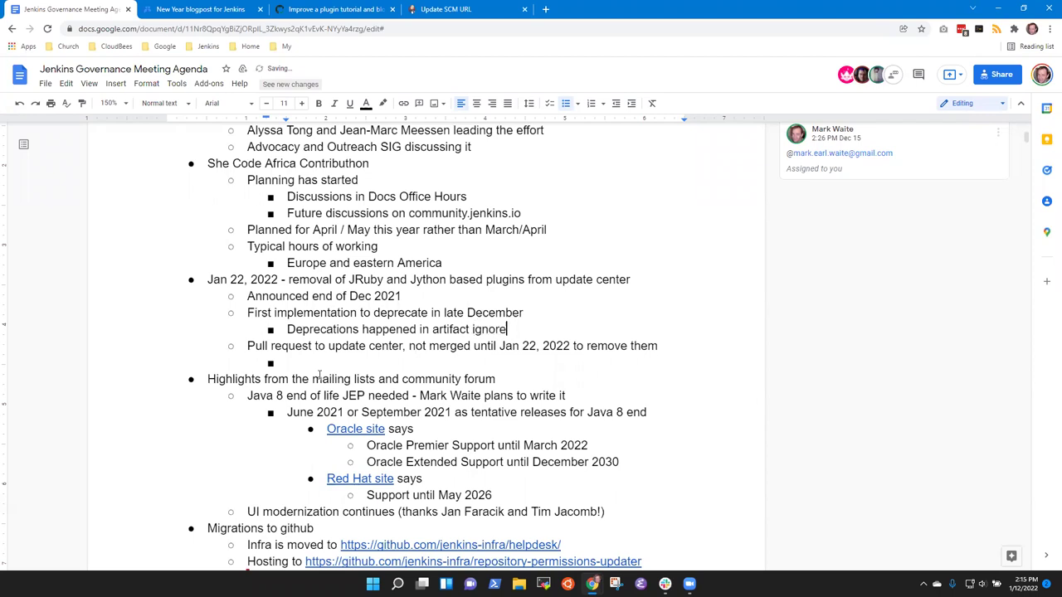
{"action": "type", "text": "s"}
Step: Fill the empty bullet under the pull request note with "Will move to suspended on Jan 22, 2022"
{"action": "key", "text": "Down"}
{"action": "key", "text": "Down"}
{"action": "type", "text": "Will move to suspend"}
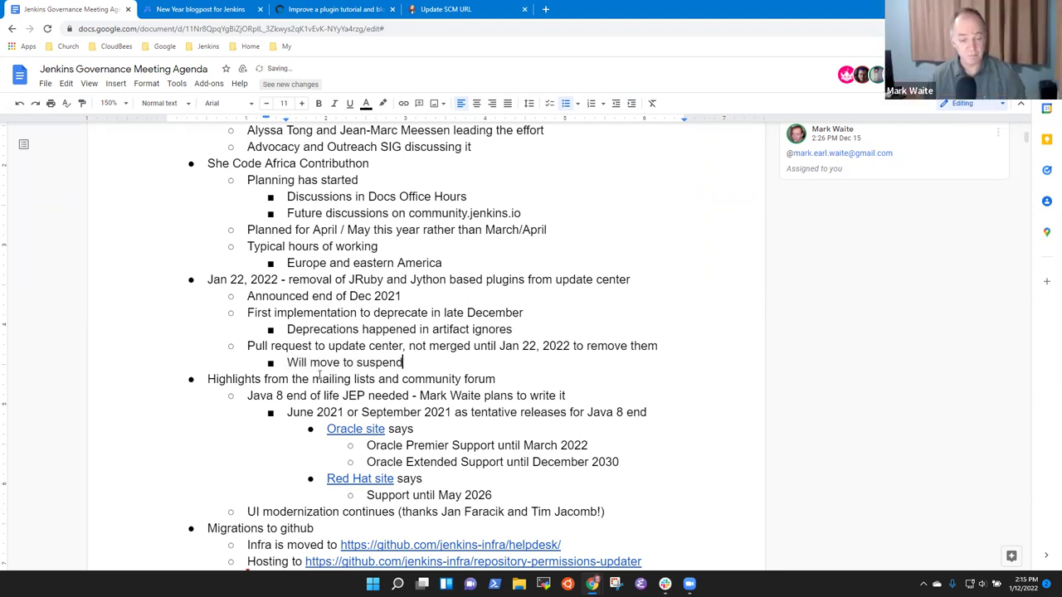
{"action": "type", "text": "ed on Jan"}
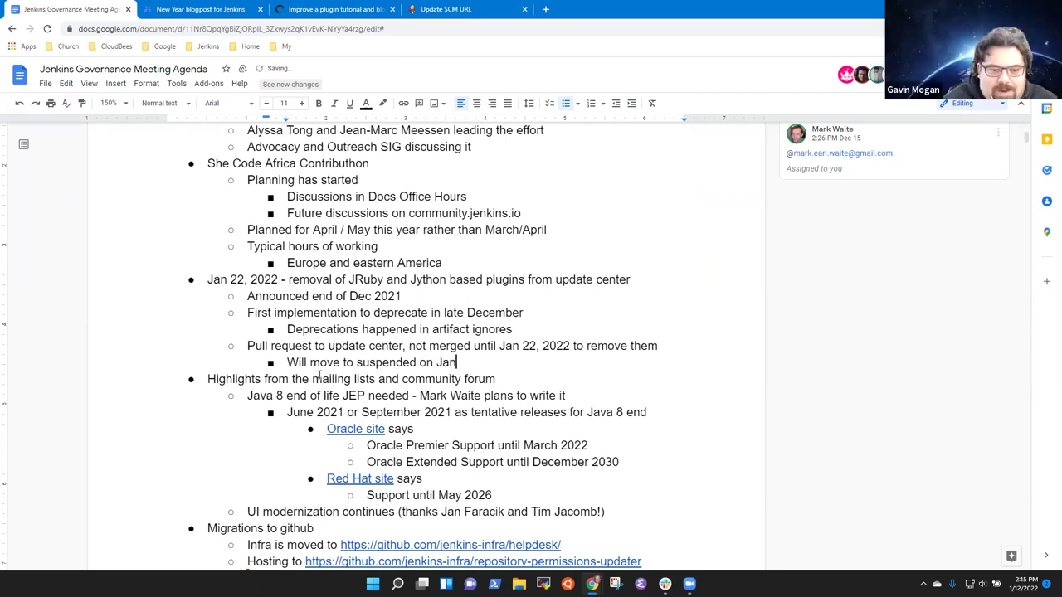
{"action": "type", "text": " 22, 2"}
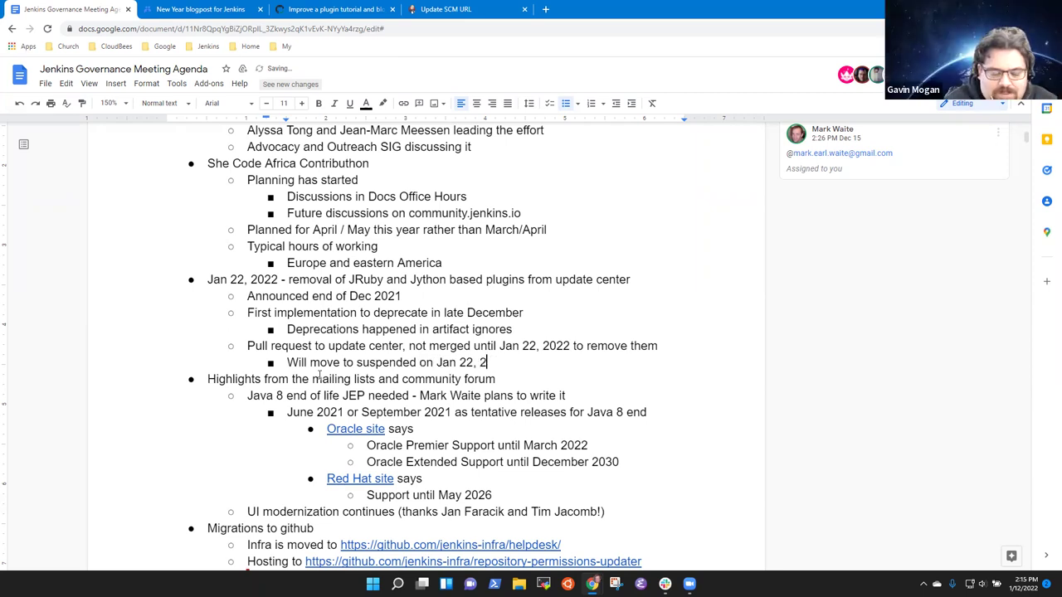
{"action": "type", "text": "022"}
Step: Below the artifact ignores bullet, add another bullet reading "Warned but still distributing"
{"action": "key", "text": "Up"}
{"action": "key", "text": "Up"}
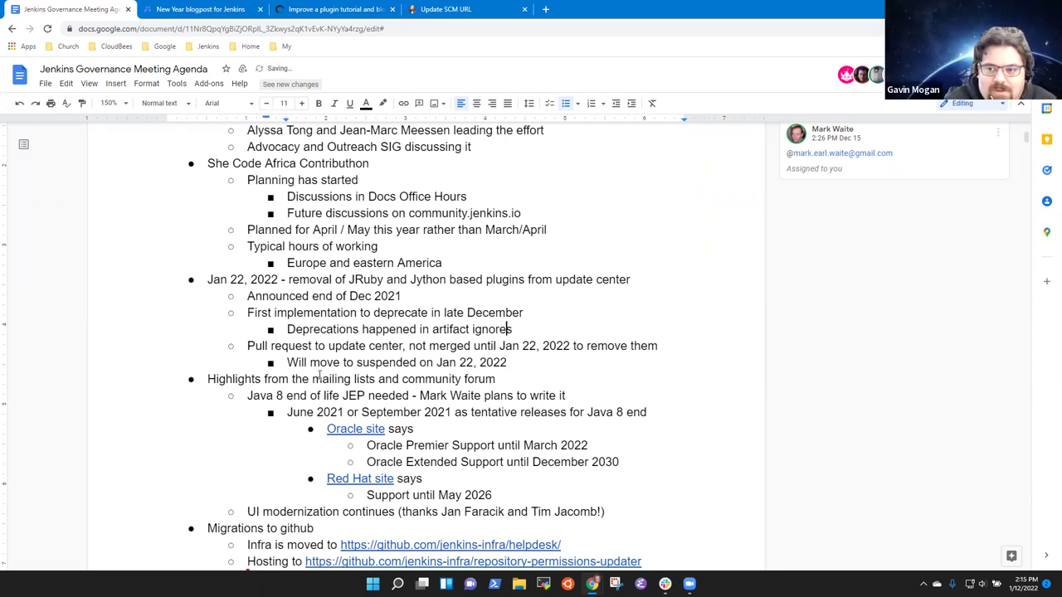
{"action": "key", "text": "Return"}
{"action": "type", "text": "Warned"}
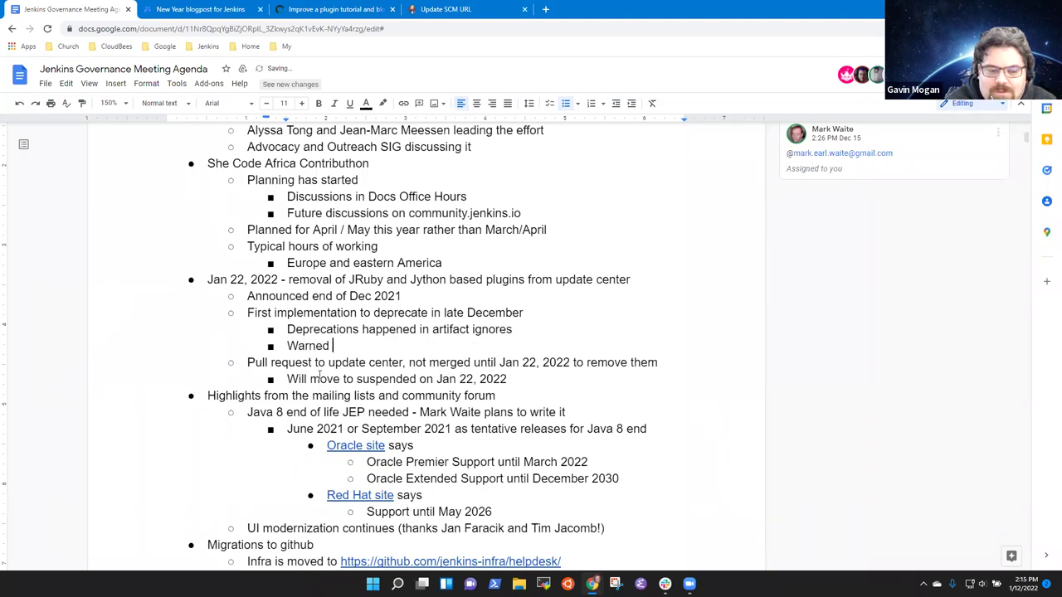
{"action": "key", "text": "BackSpace"}
{"action": "type", "text": "."}
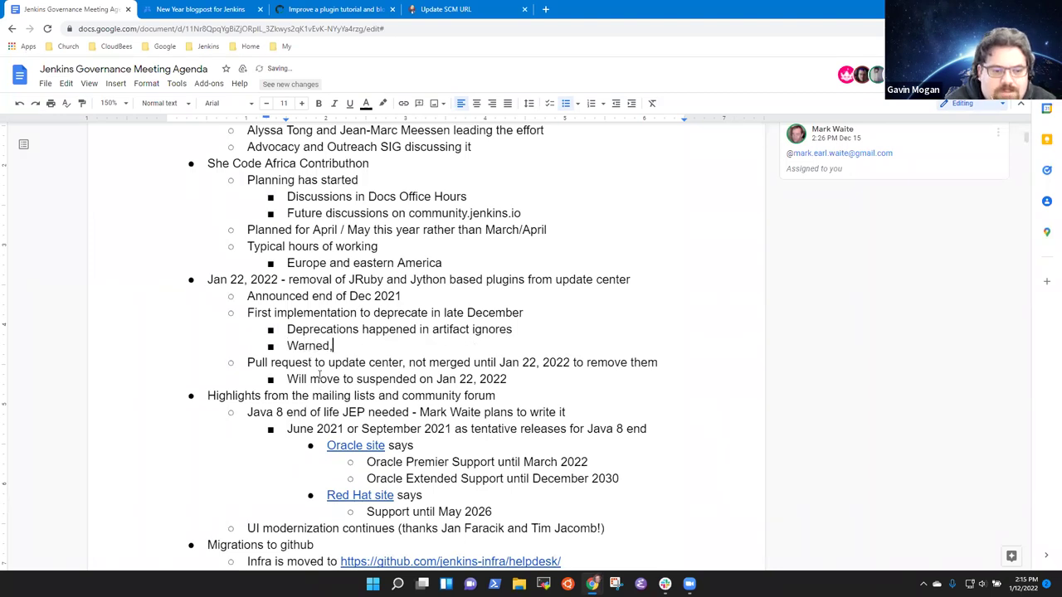
{"action": "key", "text": "BackSpace"}
{"action": "type", "text": "but still distributing"}
{"action": "key", "text": "Down"}
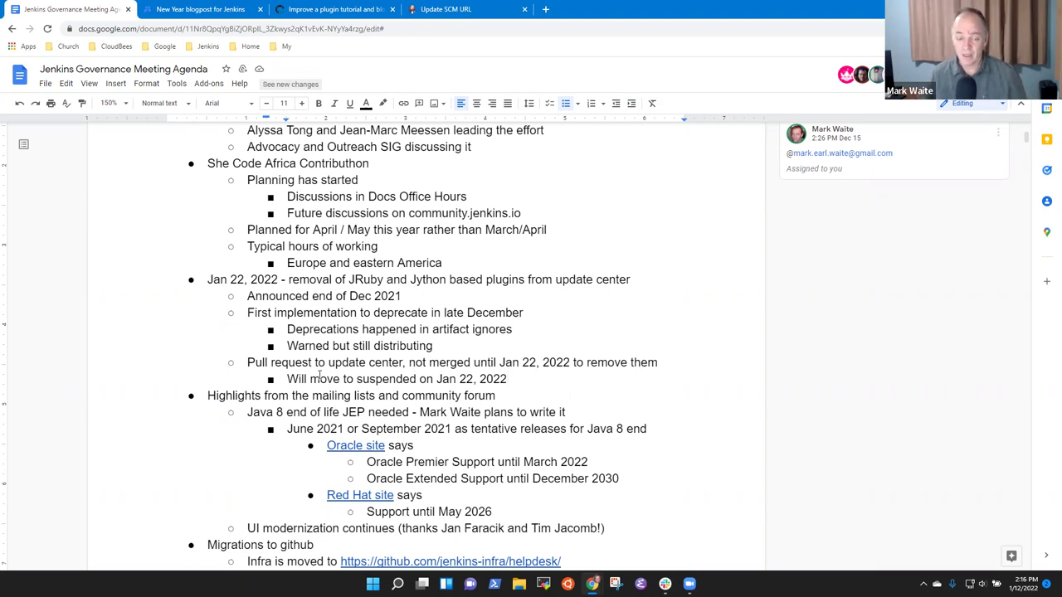
Step: In a new browser tab, search plugins.jenkins.io for "gitlab hooks" and open the Gitlab Hook plugin page
{"action": "left_click", "coordinate": [545, 10]}
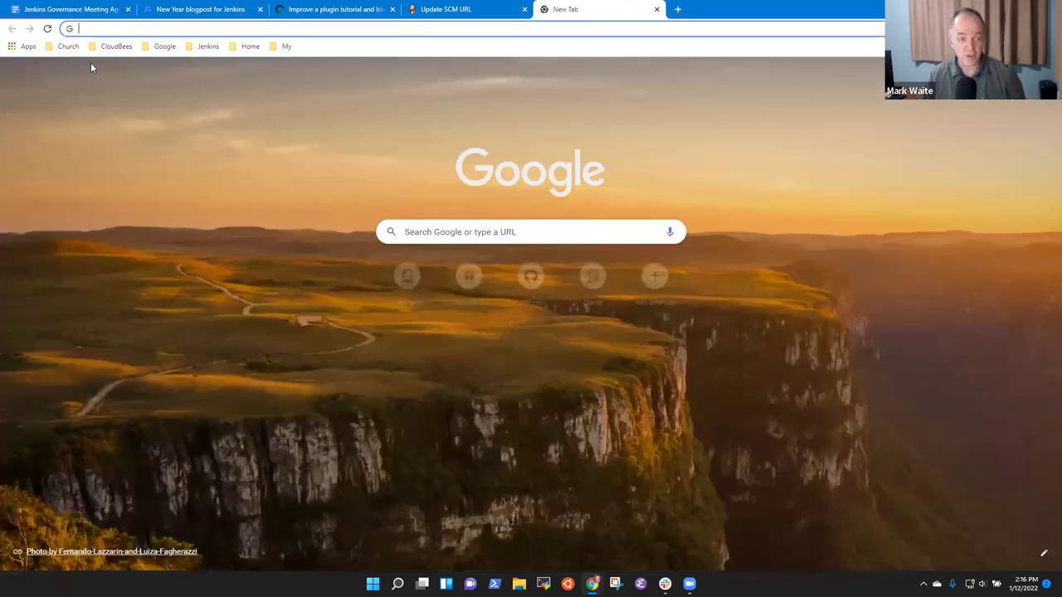
{"action": "left_click", "coordinate": [208, 47]}
{"action": "left_click", "coordinate": [227, 205]}
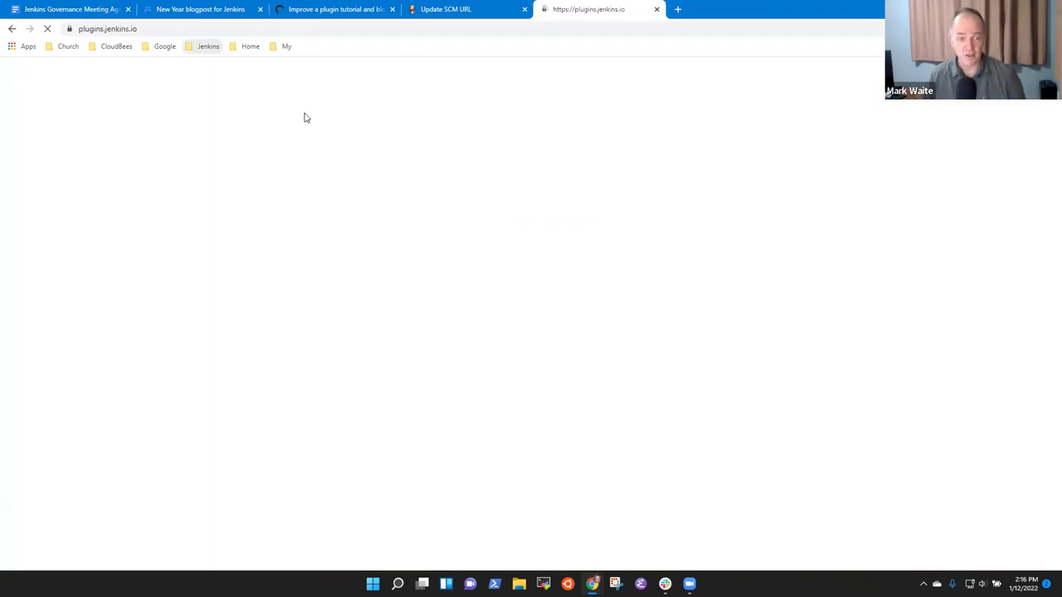
{"action": "type", "text": "gitlab hooks"}
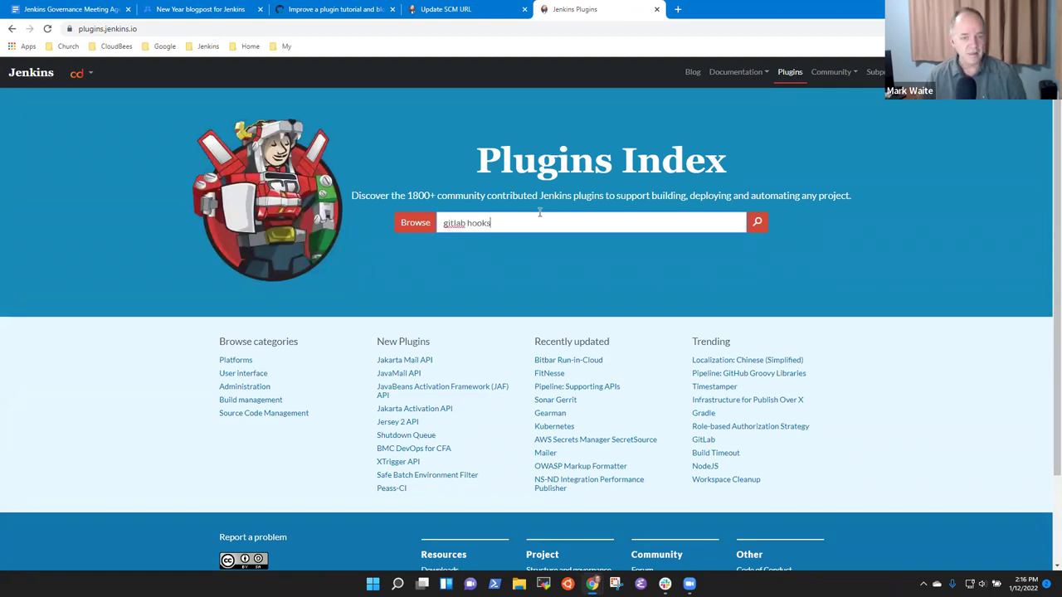
{"action": "key", "text": "Return"}
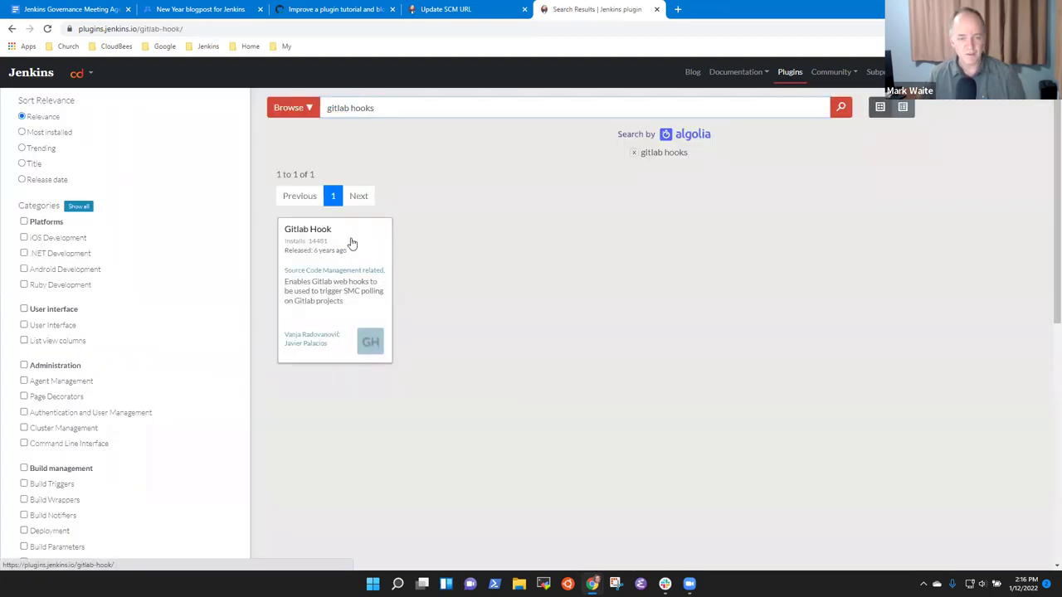
{"action": "left_click", "coordinate": [351, 241]}
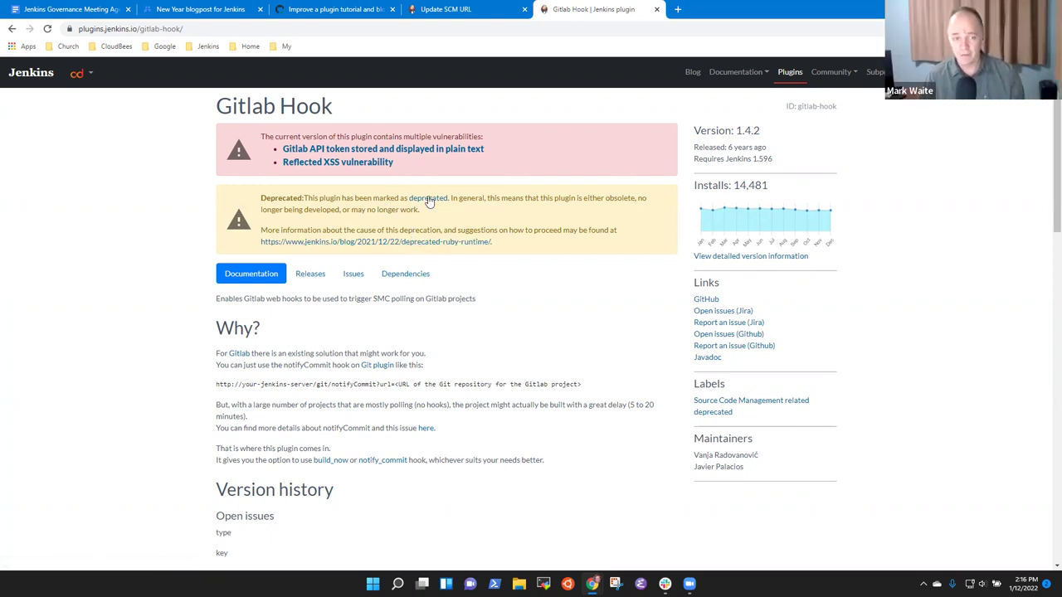
Step: Open the linked deprecated-ruby-runtime blog post, highlight Capitomcat among the affected plugins, and return to the Gitlab Hook page
{"action": "left_click", "coordinate": [458, 242]}
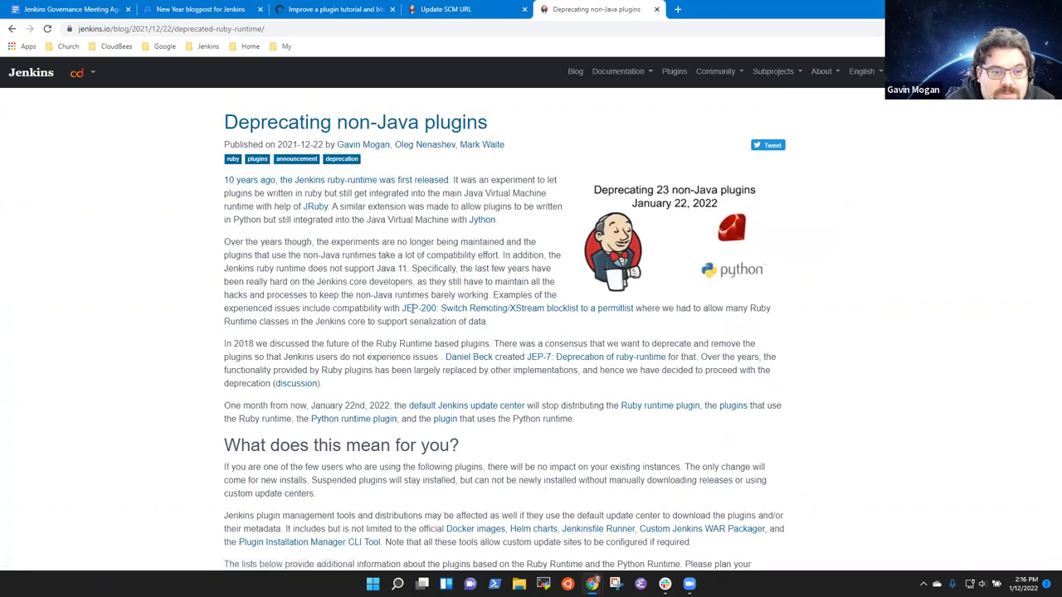
{"action": "scroll", "coordinate": [434, 288], "scroll_direction": "down", "scroll_amount": 15}
{"action": "scroll", "coordinate": [479, 289], "scroll_direction": "up", "scroll_amount": 3}
{"action": "double_click", "coordinate": [259, 332]}
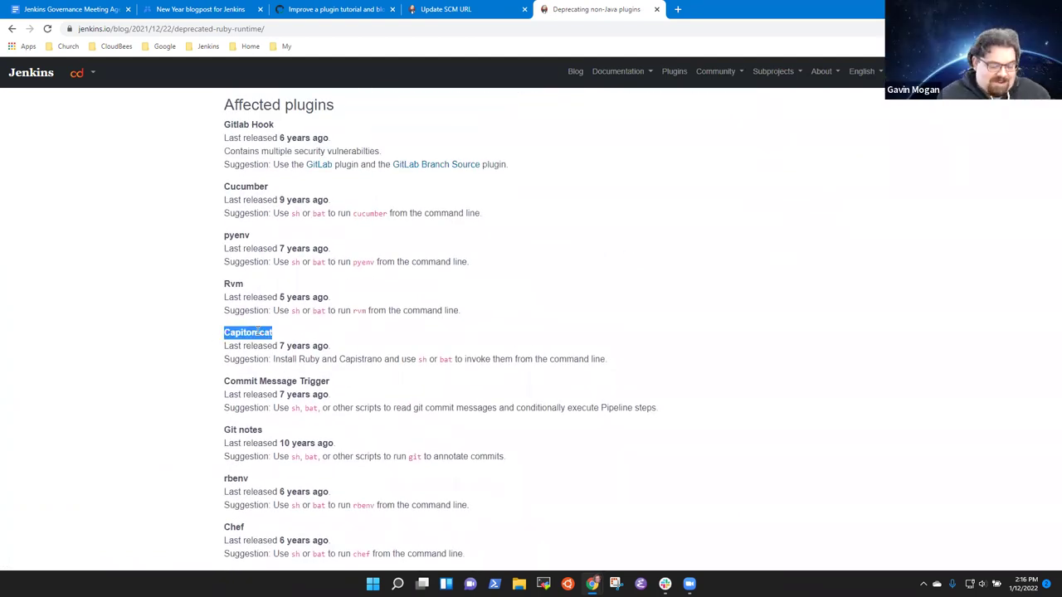
{"action": "left_click", "coordinate": [12, 28]}
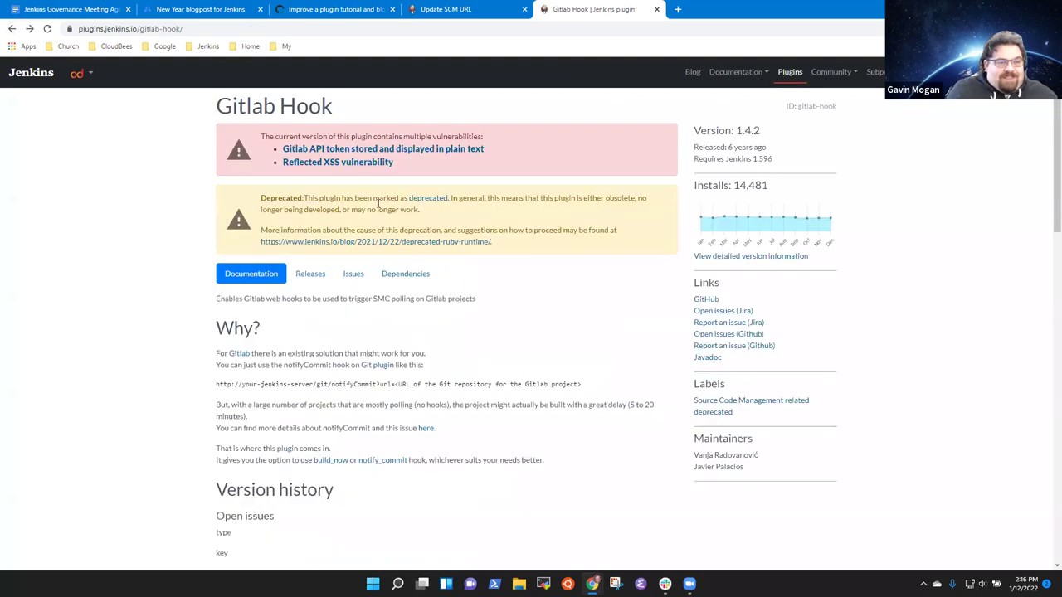
Step: Open the Capitomcat plugin page by replacing the plugin name in the page address with "capitomcat"
{"action": "left_click", "coordinate": [214, 25]}
{"action": "left_click", "coordinate": [214, 24]}
{"action": "key", "text": "ctrl+Right"}
{"action": "key", "text": "ctrl+Right"}
{"action": "key", "text": "ctrl+Right"}
{"action": "key", "text": "shift+End"}
{"action": "type", "text": "capitomcat"}
{"action": "key", "text": "Return"}
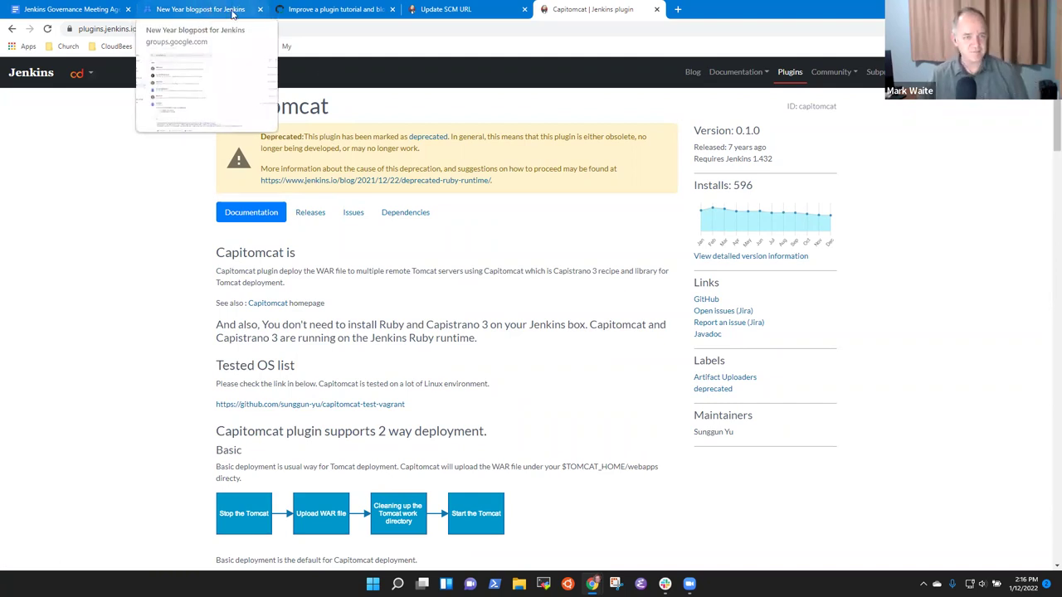
Step: Switch back to the Jenkins Governance Meeting Agenda document and highlight "Will move to suspended on Jan 22, 2022"
{"action": "left_click", "coordinate": [70, 10]}
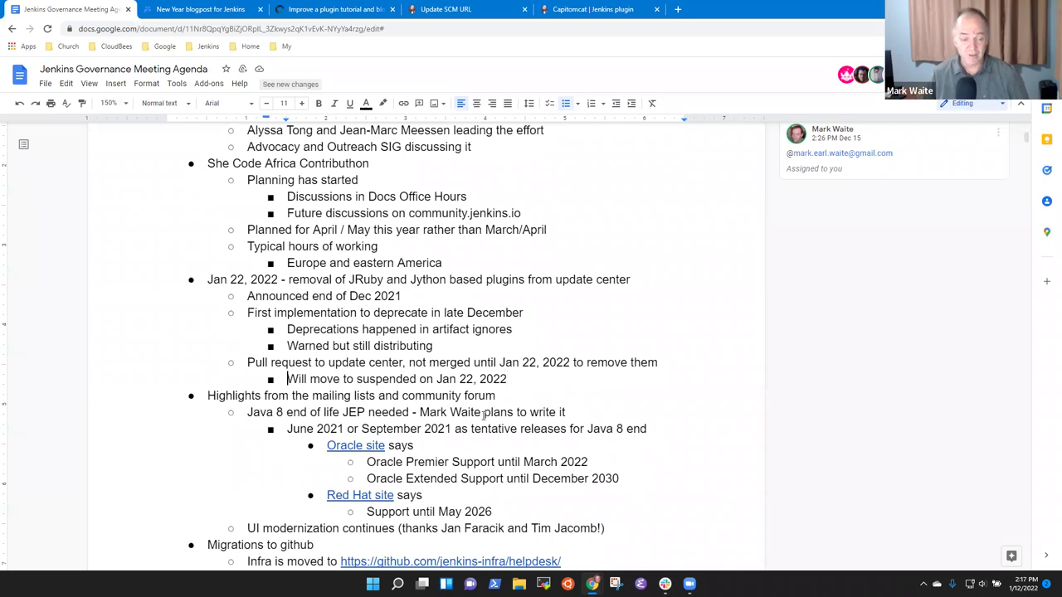
{"action": "key", "text": "shift+Home"}
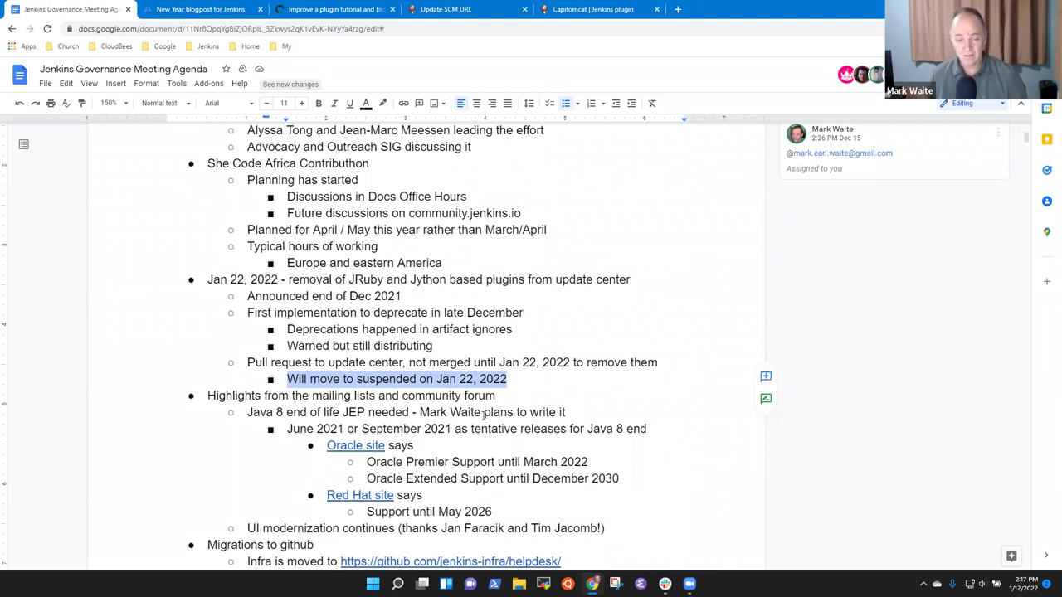
Step: Highlight "JRuby and Jython based plugins" in the Jan 22, 2022 removal item
{"action": "key", "text": "Right"}
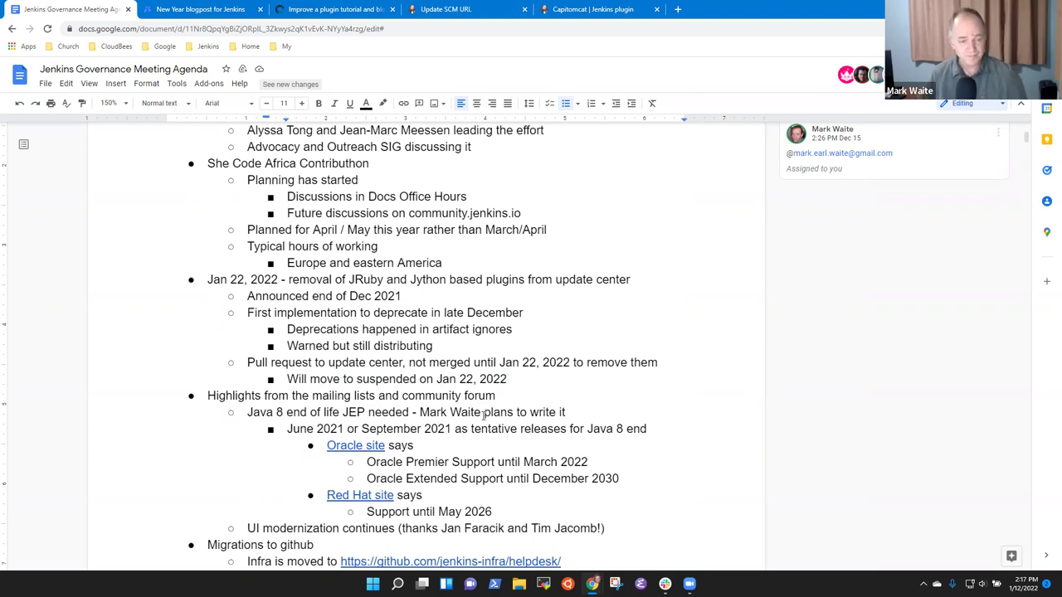
{"action": "left_click", "coordinate": [432, 280]}
{"action": "key", "text": "ctrl+Left"}
{"action": "key", "text": "ctrl+Left"}
{"action": "key", "text": "ctrl+Left"}
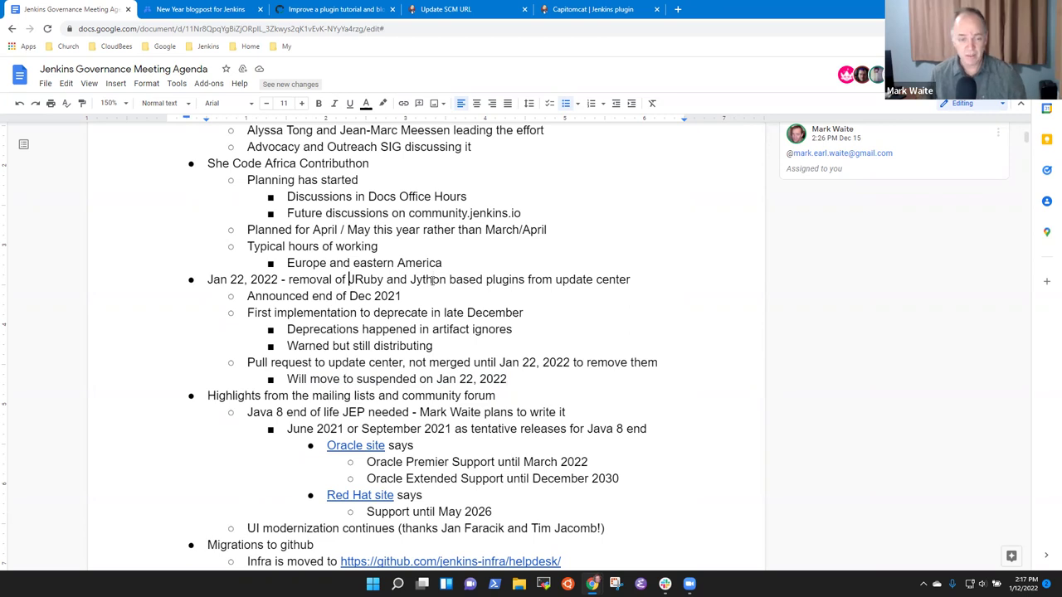
{"action": "key", "text": "ctrl+shift+Right"}
{"action": "key", "text": "ctrl+shift+Right"}
{"action": "key", "text": "ctrl+shift+Right"}
{"action": "key", "text": "ctrl+shift+Right"}
{"action": "key", "text": "ctrl+shift+Right"}
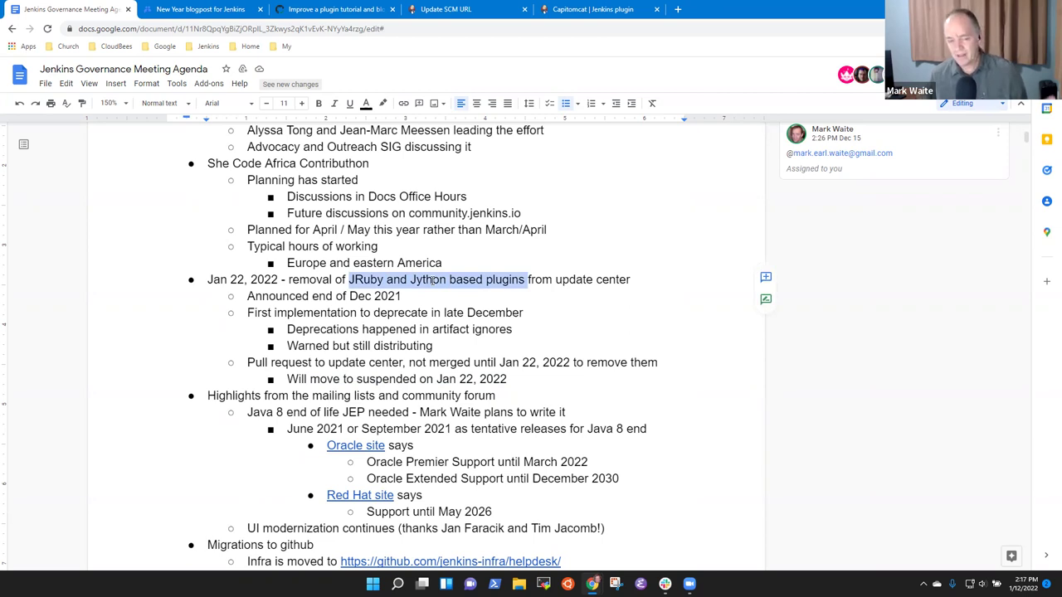
Step: Indent "Migrations to github" and its two sub-items one level so they fall under the mailing list and community forum highlights
{"action": "key", "text": "Down"}
{"action": "key", "text": "Down"}
{"action": "key", "text": "Down"}
{"action": "key", "text": "Down"}
{"action": "key", "text": "Down"}
{"action": "key", "text": "Down"}
{"action": "key", "text": "Down"}
{"action": "key", "text": "Down"}
{"action": "key", "text": "Down"}
{"action": "key", "text": "Down"}
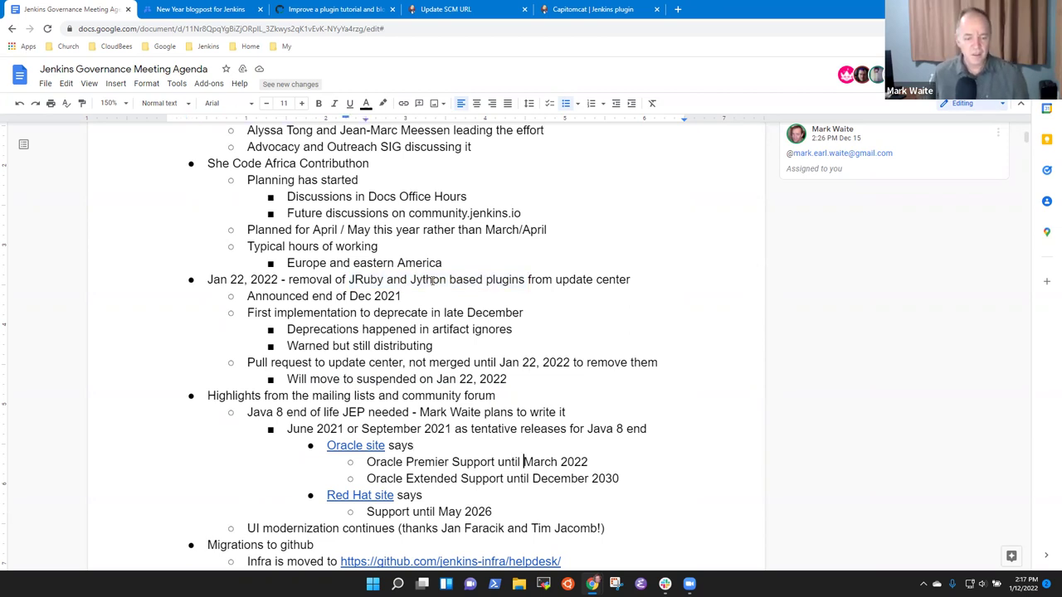
{"action": "key", "text": "Up"}
{"action": "key", "text": "Up"}
{"action": "key", "text": "Up"}
{"action": "key", "text": "Home"}
{"action": "key", "text": "Down"}
{"action": "key", "text": "Down"}
{"action": "key", "text": "Down"}
{"action": "key", "text": "Down"}
{"action": "key", "text": "Down"}
{"action": "key", "text": "Down"}
{"action": "key", "text": "Down"}
{"action": "key", "text": "Down"}
{"action": "key", "text": "Down"}
{"action": "key", "text": "Down"}
{"action": "key", "text": "Down"}
{"action": "key", "text": "Down"}
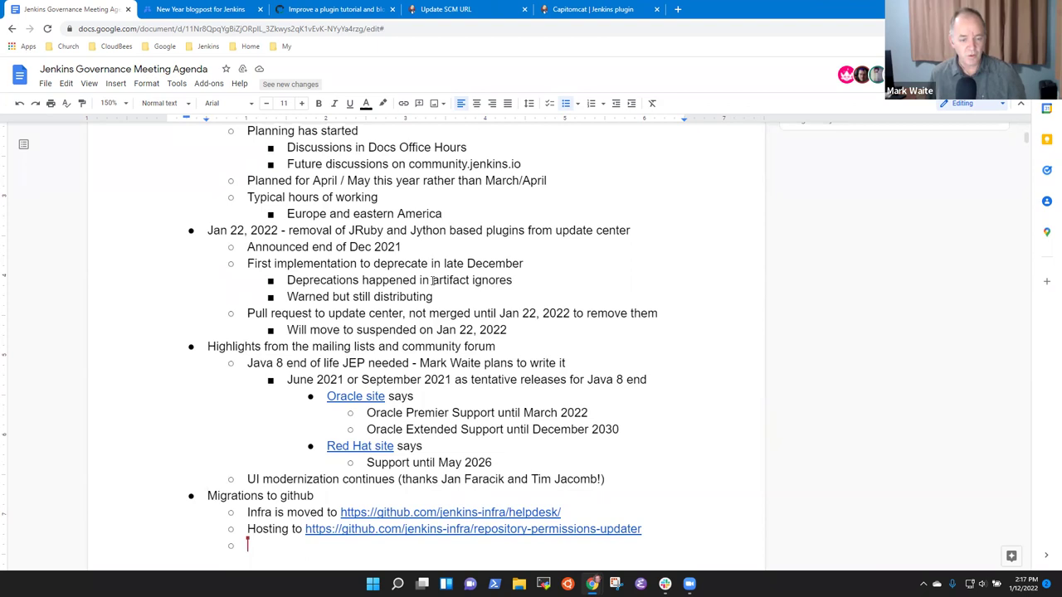
{"action": "key", "text": "shift+Up"}
{"action": "key", "text": "shift+Up"}
{"action": "key", "text": "shift+Up"}
{"action": "key", "text": "Tab"}
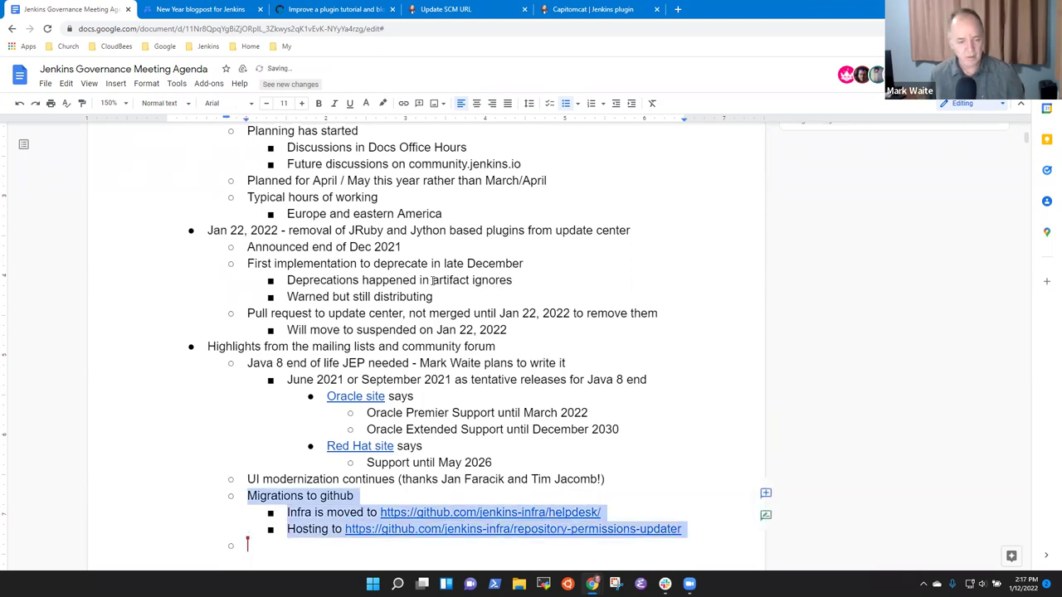
Step: Highlight "Java 8 end of life" in the item about the needed JEP
{"action": "key", "text": "Up"}
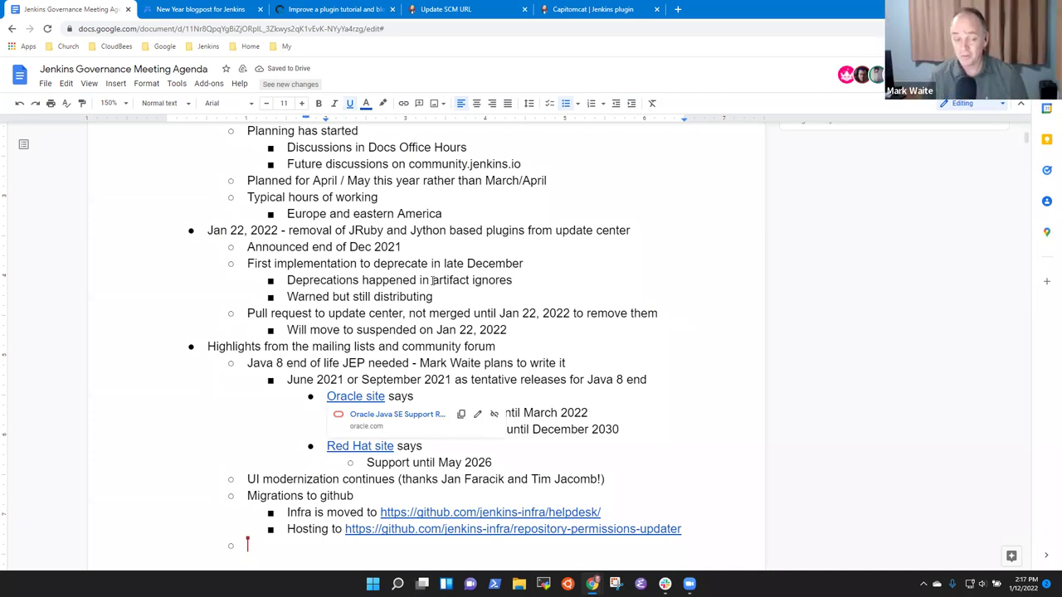
{"action": "key", "text": "Up"}
{"action": "key", "text": "Up"}
{"action": "key", "text": "ctrl+shift+Right"}
{"action": "key", "text": "ctrl+shift+Right"}
{"action": "key", "text": "ctrl+shift+Right"}
{"action": "key", "text": "ctrl+shift+Right"}
{"action": "key", "text": "ctrl+shift+Right"}
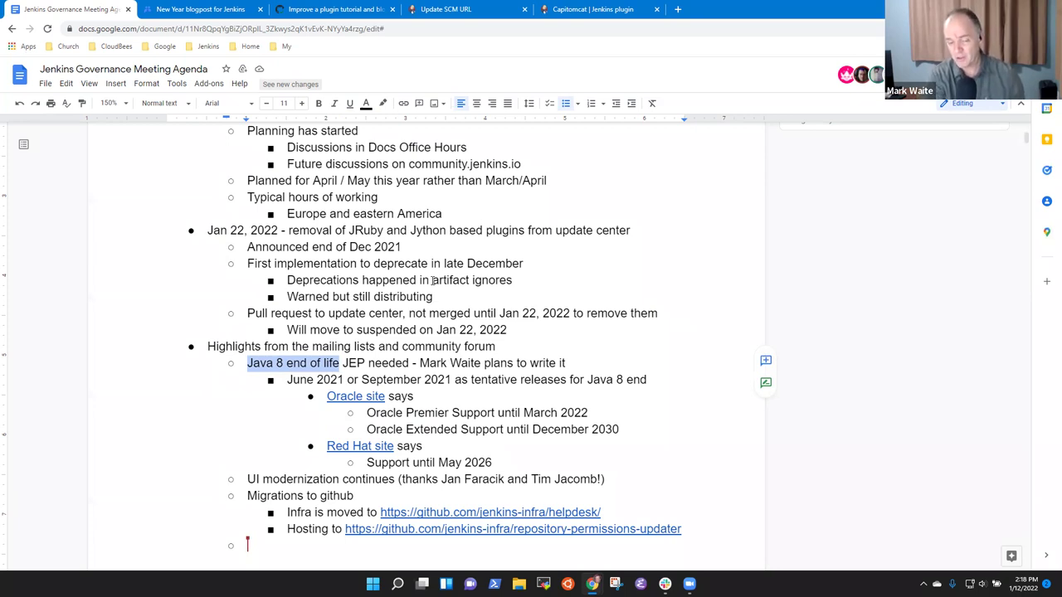
Step: Correct both tentative Java 8 release dates to June 2022 and September 2022
{"action": "key", "text": "Down"}
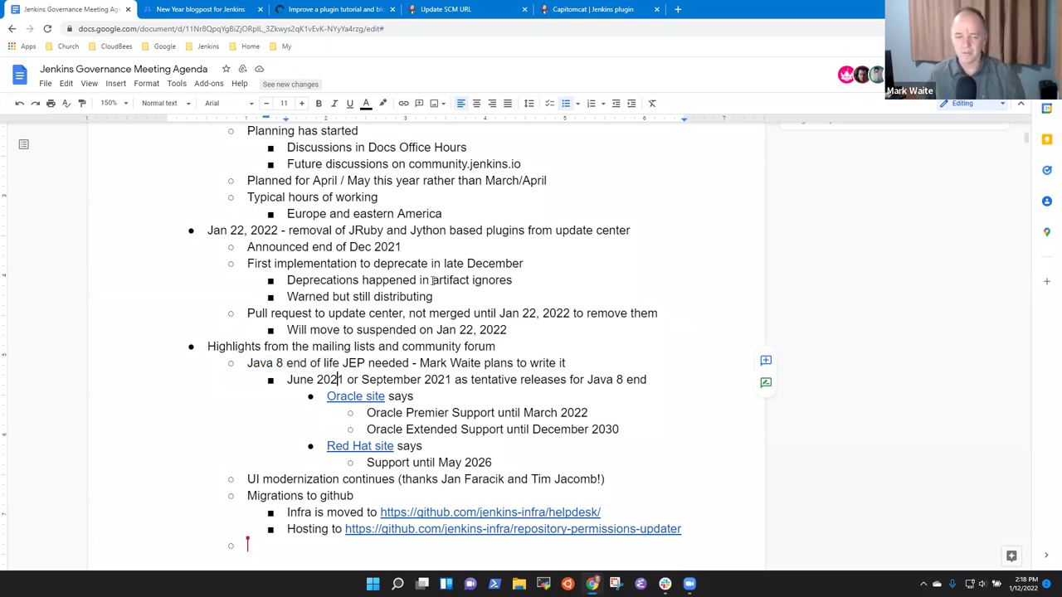
{"action": "key", "text": "BackSpace"}
{"action": "type", "text": "2"}
{"action": "key", "text": "ctrl+Right"}
{"action": "key", "text": "ctrl+Right"}
{"action": "key", "text": "ctrl+Right"}
{"action": "key", "text": "ctrl+Right"}
{"action": "key", "text": "BackSpace"}
{"action": "type", "text": "2"}
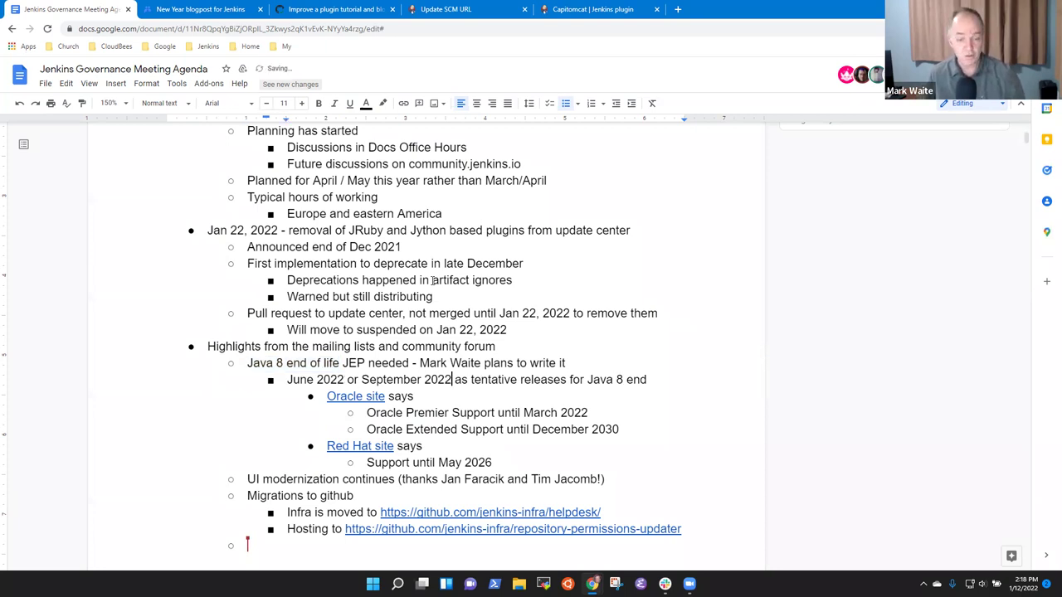
Step: Insert "LTS" after both June 2022 and September 2022 in the Java 8 release line
{"action": "key", "text": "ctrl+Left"}
{"action": "key", "text": "ctrl+Left"}
{"action": "key", "text": "ctrl+Left"}
{"action": "type", "text": "Its"}
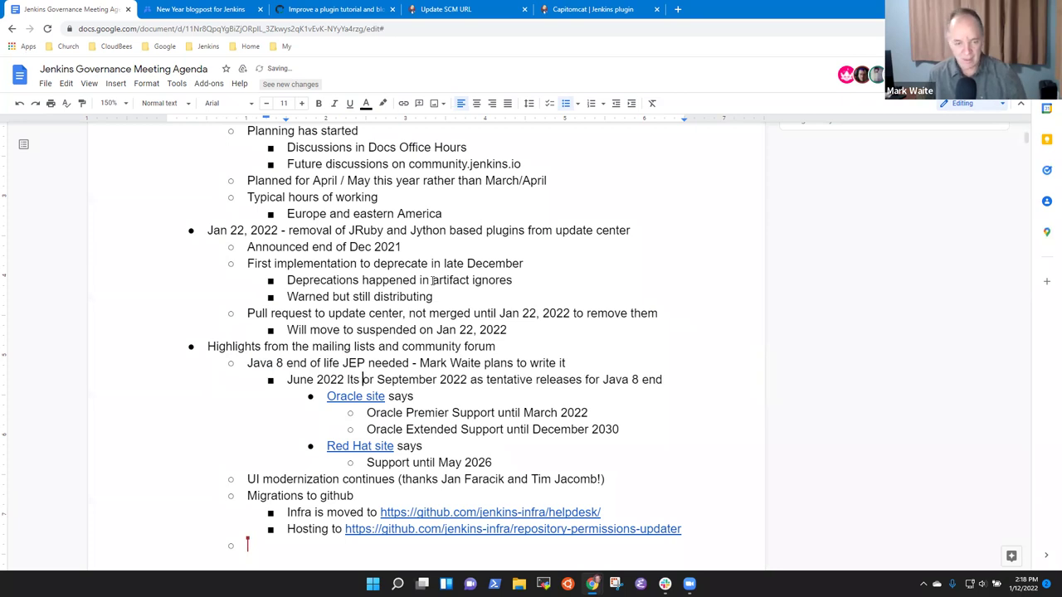
{"action": "key", "text": "ctrl+Right"}
{"action": "key", "text": "ctrl+Right"}
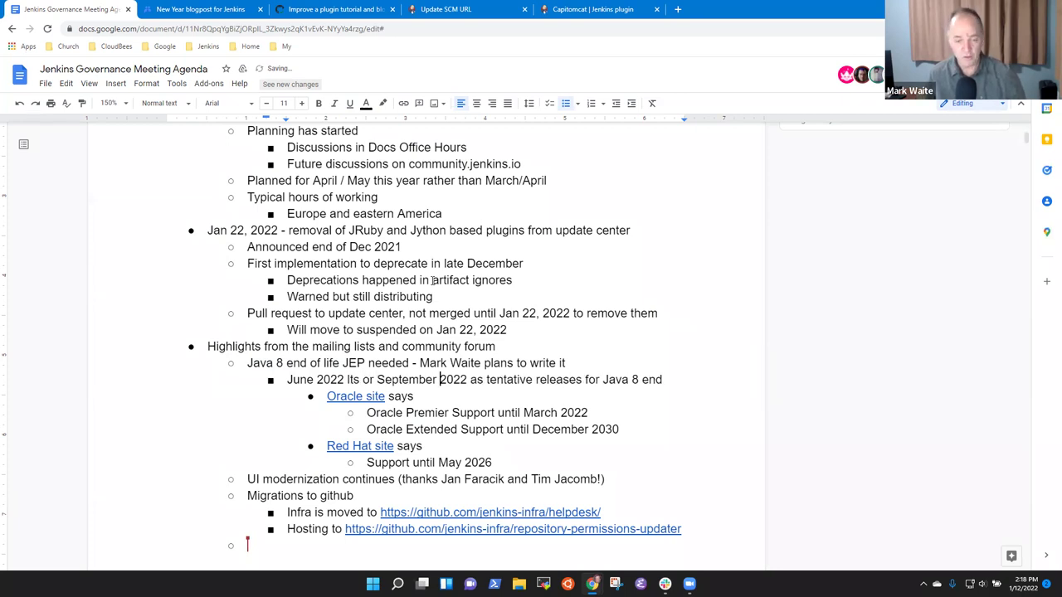
{"action": "key", "text": "ctrl+Right"}
{"action": "type", "text": "LTS"}
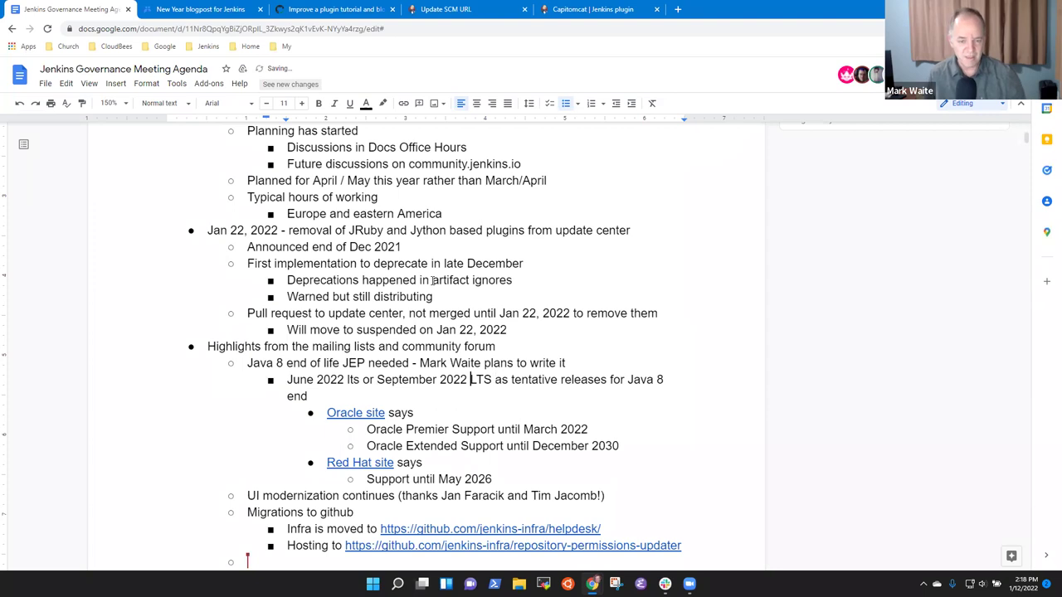
{"action": "key", "text": "Left"}
{"action": "key", "text": "ctrl+shift+Left"}
{"action": "type", "text": "LTS"}
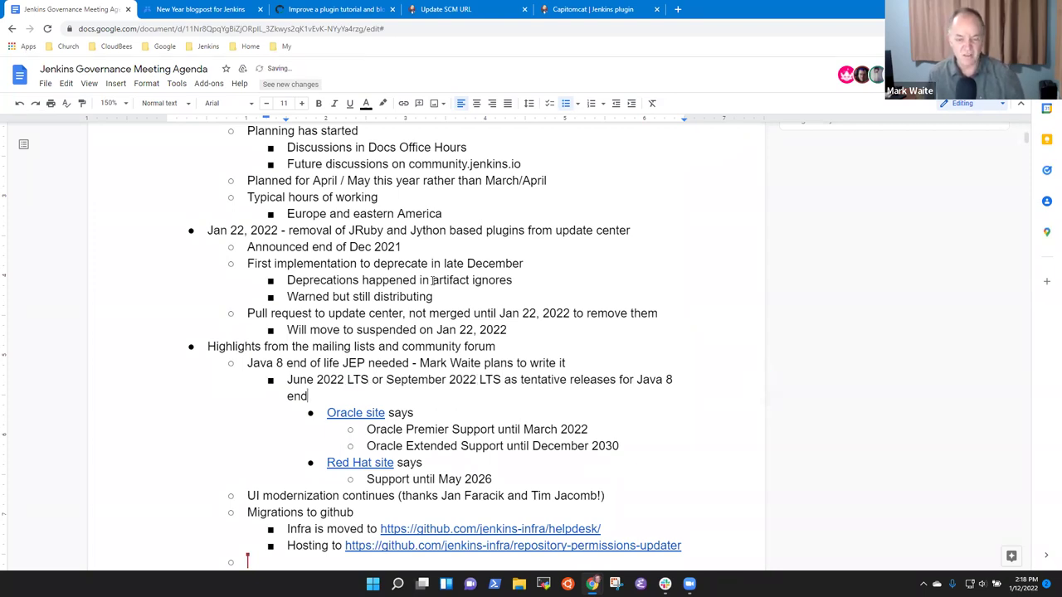
Step: Replace "tentative" with "possible" in the June 2022 LTS or September 2022 LTS line
{"action": "key", "text": "ctrl+Left"}
{"action": "key", "text": "ctrl+Left"}
{"action": "key", "text": "ctrl+Left"}
{"action": "key", "text": "ctrl+Left"}
{"action": "key", "text": "ctrl+shift+Left"}
{"action": "key", "text": "BackSpace"}
{"action": "key", "text": "ctrl+Right"}
{"action": "key", "text": "ctrl+Left"}
{"action": "type", "text": "possi"}
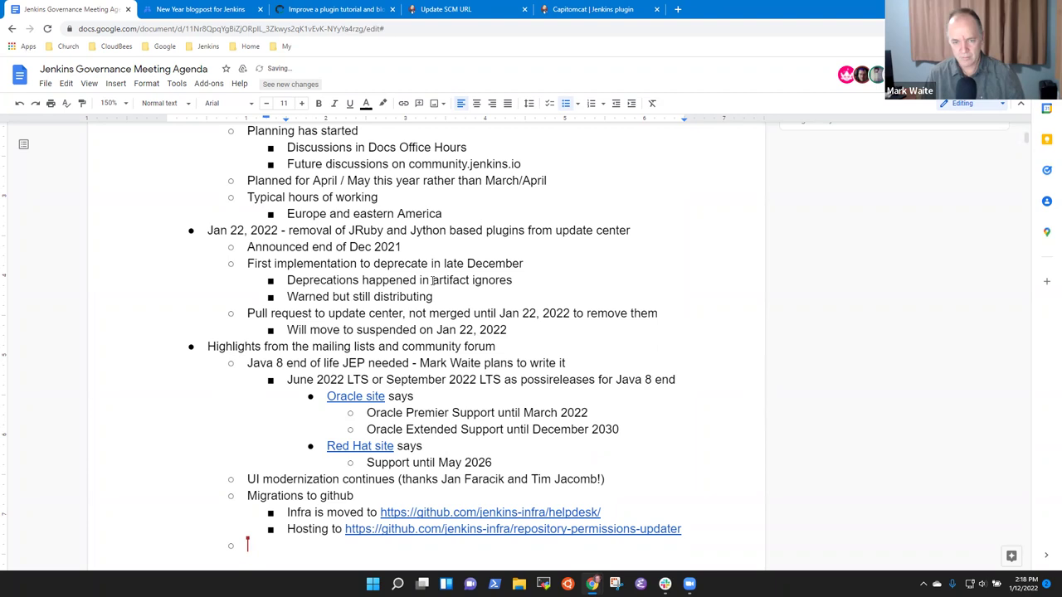
{"action": "type", "text": "ble"}
Step: Delete "for Java 8 end" from the end of the possible releases line
{"action": "key", "text": "Down"}
{"action": "key", "text": "ctrl+shift+Left"}
{"action": "key", "text": "ctrl+shift+Left"}
{"action": "key", "text": "ctrl+shift+Left"}
{"action": "key", "text": "ctrl+shift+Left"}
{"action": "key", "text": "ctrl+shift+Left"}
{"action": "key", "text": "ctrl+shift+Right"}
{"action": "key", "text": "shift+Left"}
{"action": "key", "text": "BackSpace"}
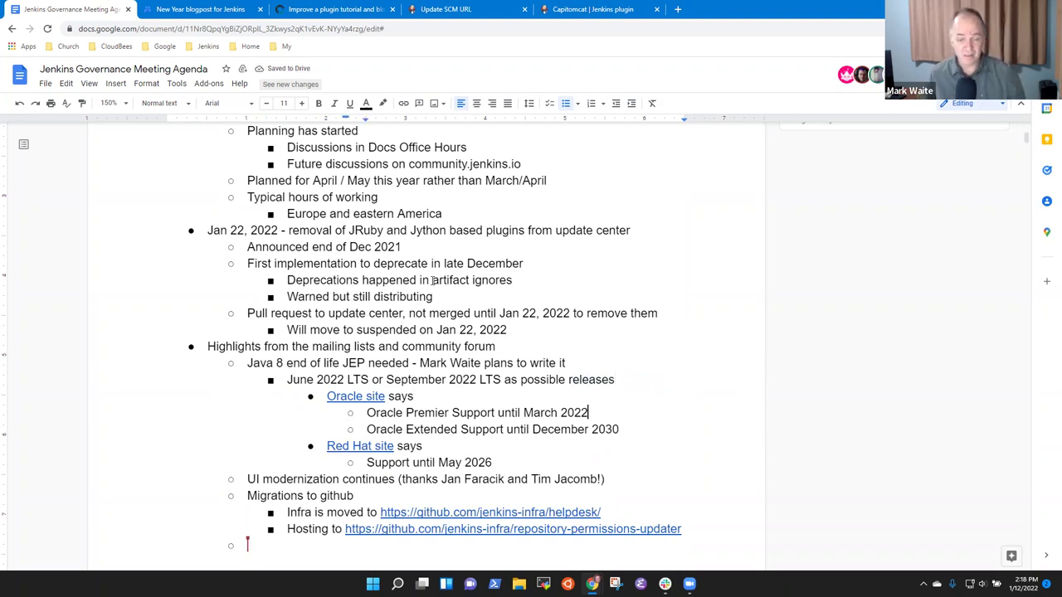
Step: Highlight the Oracle Premier Support end date March 2022, followed by the Extended Support end date December 2030
{"action": "key", "text": "ctrl+shift+Left"}
{"action": "key", "text": "ctrl+shift+Left"}
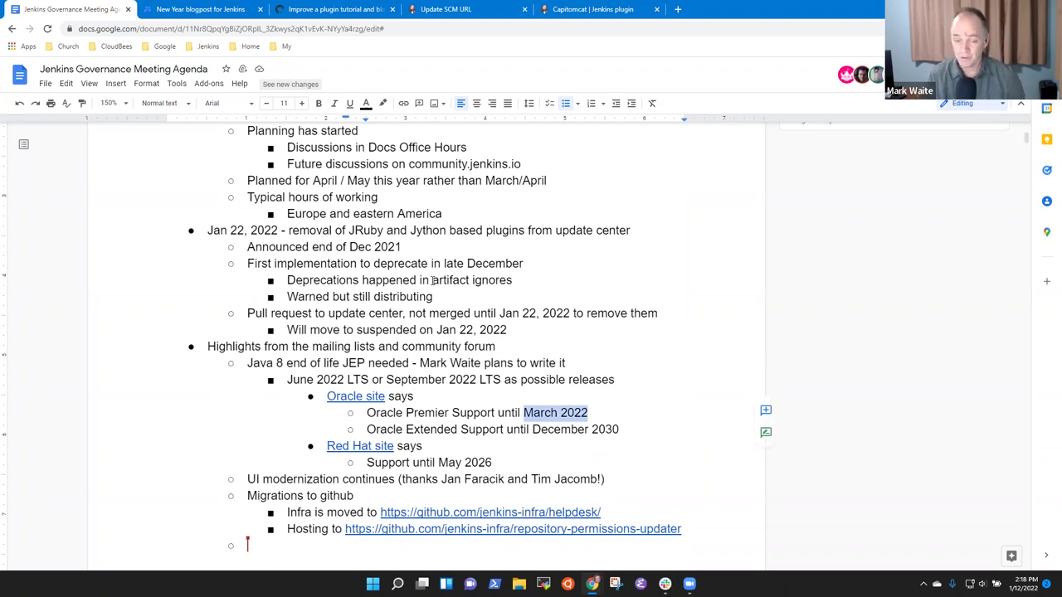
{"action": "key", "text": "Down"}
{"action": "key", "text": "ctrl+shift+Right"}
{"action": "key", "text": "ctrl+shift+Right"}
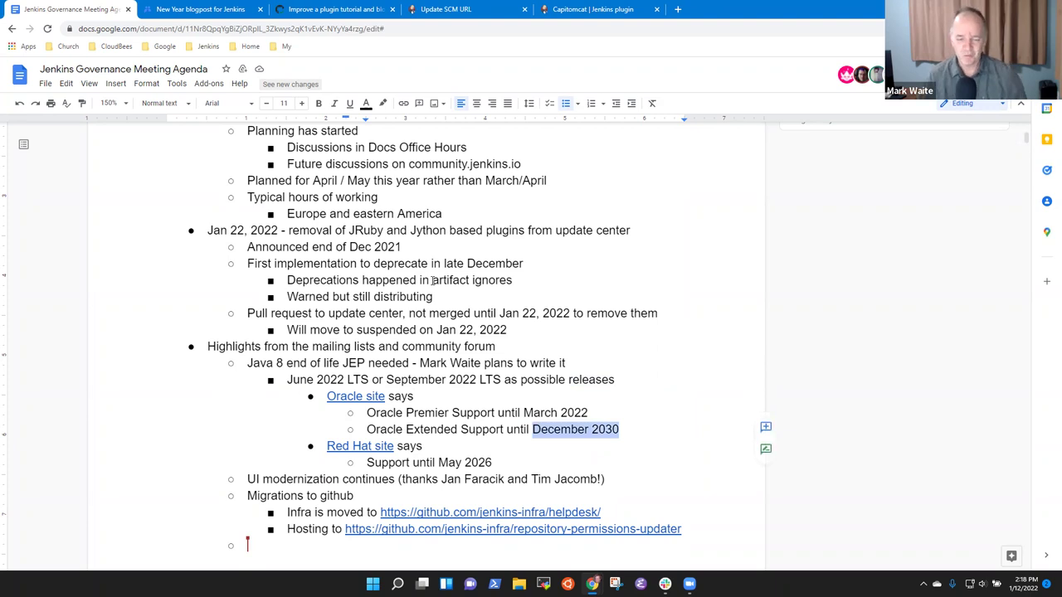
Step: Highlight the Red Hat support end date May 2026, then return to the Oracle support lines
{"action": "key", "text": "Down"}
{"action": "key", "text": "Down"}
{"action": "key", "text": "ctrl+shift+Left"}
{"action": "key", "text": "ctrl+shift+Left"}
{"action": "key", "text": "ctrl+shift+Left"}
{"action": "key", "text": "ctrl+shift+Right"}
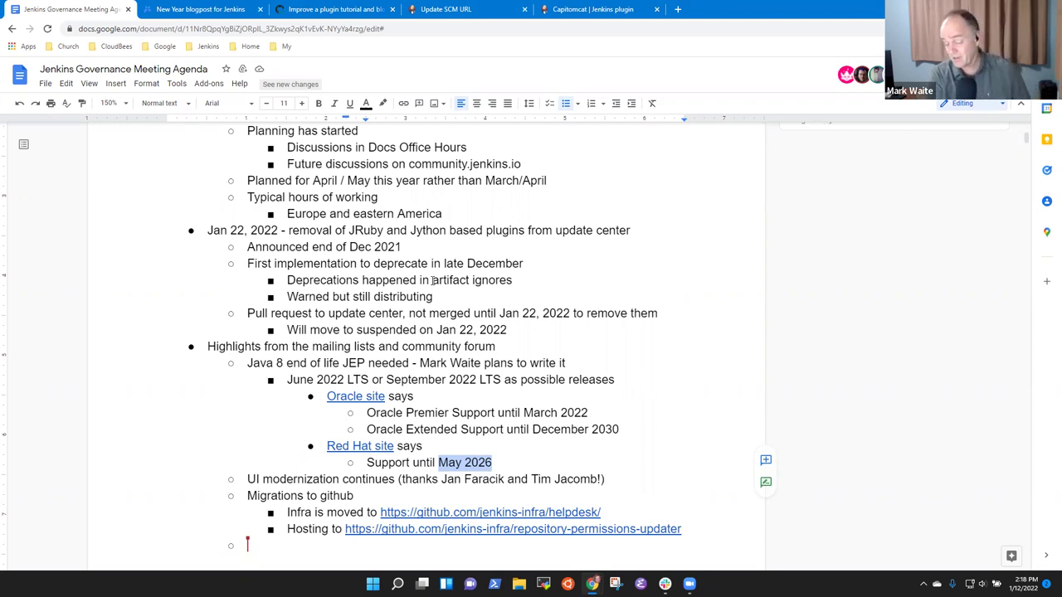
{"action": "key", "text": "Up"}
{"action": "key", "text": "Up"}
{"action": "key", "text": "Up"}
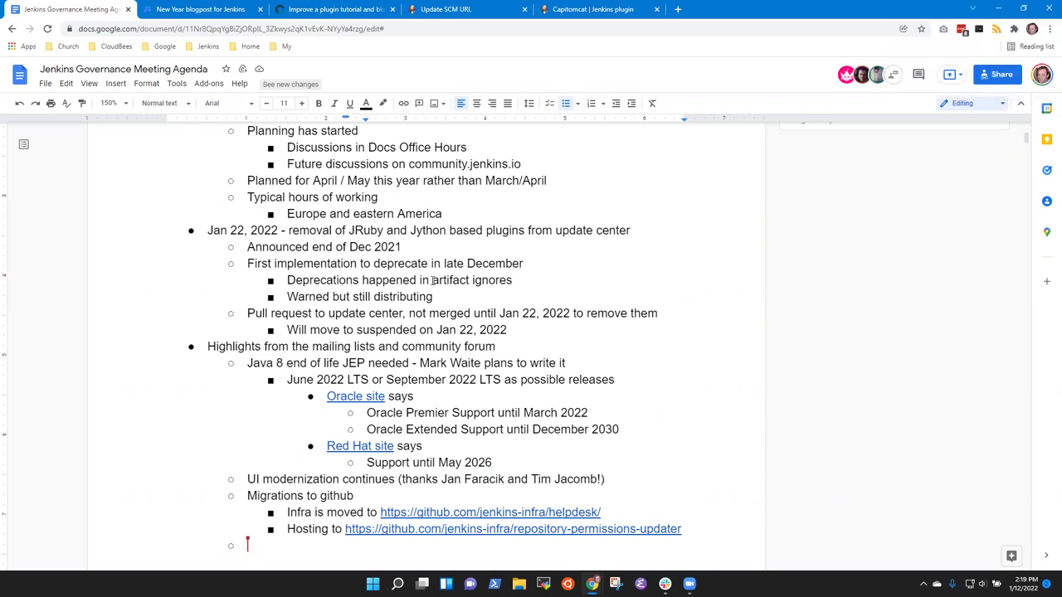
Step: Below the Red Hat entry, at the level of the possible releases line, add the bullet "Useful to decide if we want to adjust our usual process"
{"action": "key", "text": "Down"}
{"action": "key", "text": "Down"}
{"action": "key", "text": "Down"}
{"action": "key", "text": "End"}
{"action": "key", "text": "Return"}
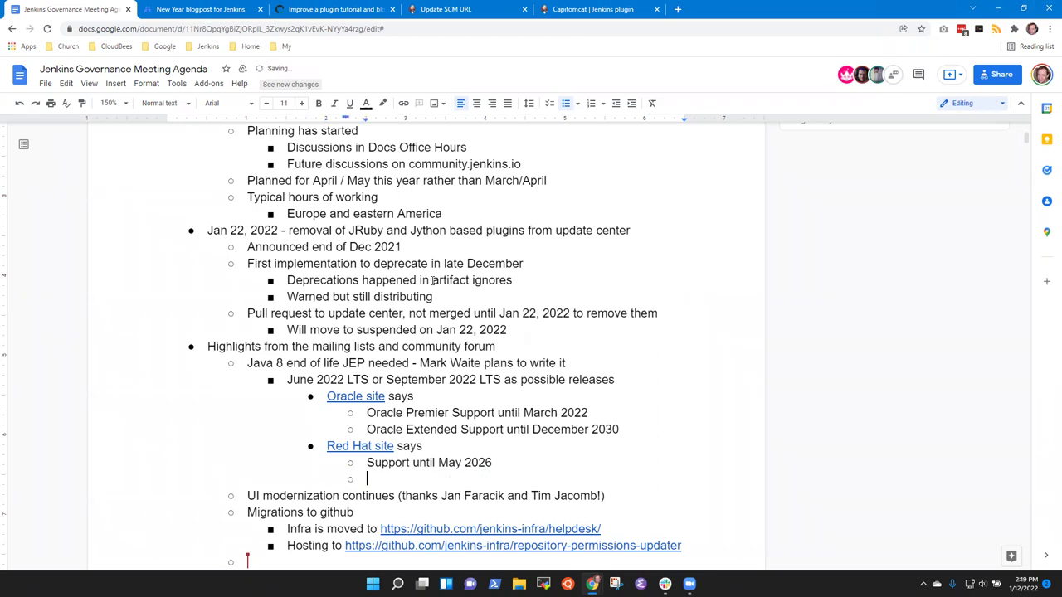
{"action": "key", "text": "shift+Tab"}
{"action": "key", "text": "shift+Tab"}
{"action": "type", "text": "Useful to decide if we "}
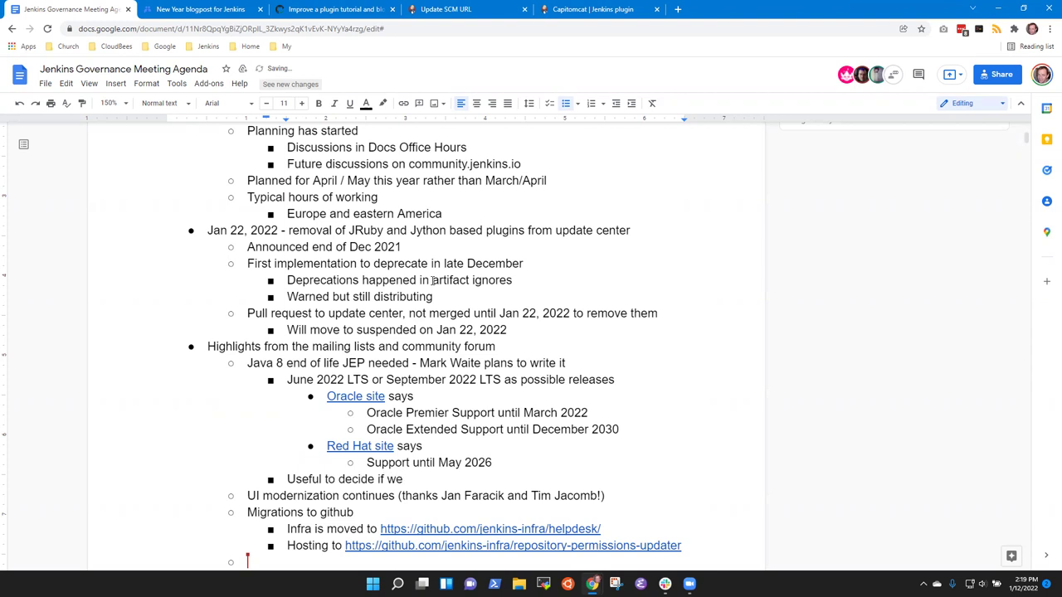
{"action": "type", "text": "want to "}
{"action": "type", "text": "adapt"}
{"action": "key", "text": "BackSpace"}
{"action": "key", "text": "BackSpace"}
{"action": "key", "text": "BackSpace"}
{"action": "key", "text": "BackSpace"}
{"action": "key", "text": "BackSpace"}
{"action": "type", "text": "adjust our usual process"}
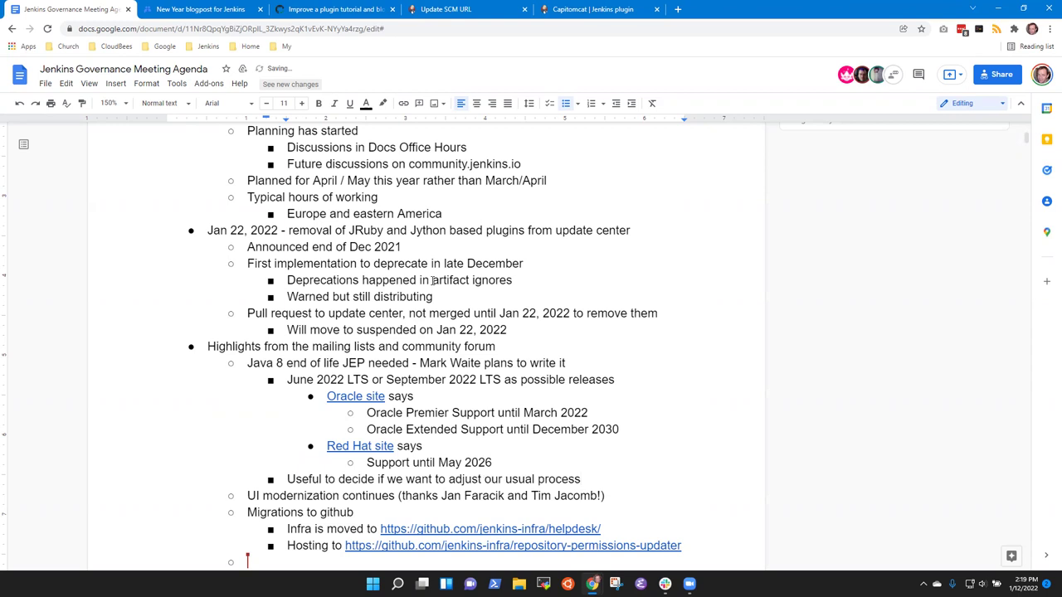
{"action": "type", "text": " for this"}
{"action": "key", "text": "ctrl+BackSpace"}
{"action": "key", "text": "ctrl+BackSpace"}
Step: Start a sub-bullet beneath it reading "Should we continue supporting a Java 8 LTS line for more than the typical"
{"action": "key", "text": "Return"}
{"action": "key", "text": "Tab"}
{"action": "type", "text": "Should we have a"}
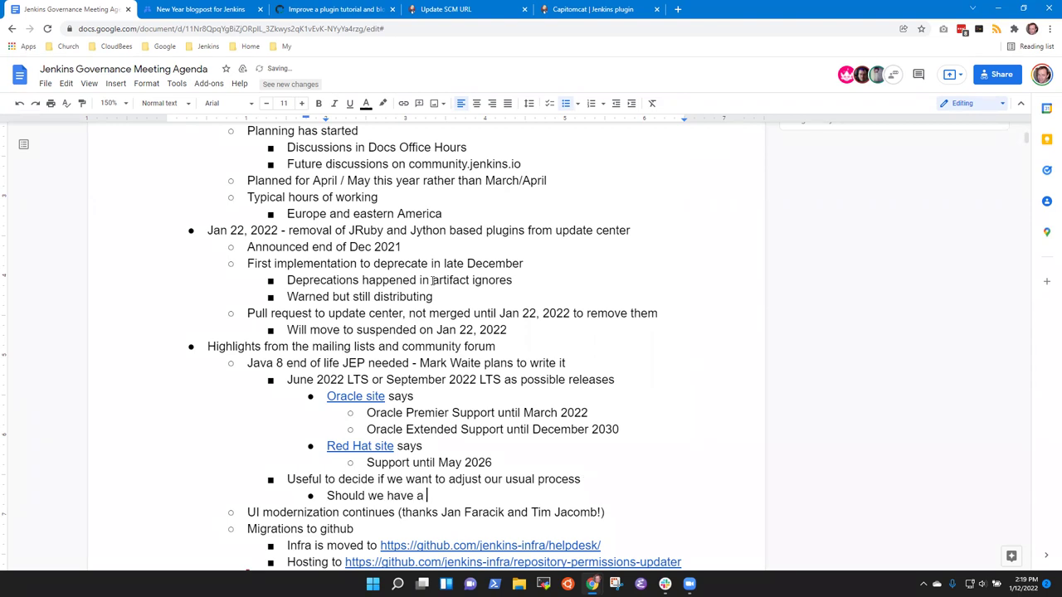
{"action": "scroll", "coordinate": [427, 285], "scroll_direction": "down", "scroll_amount": 3}
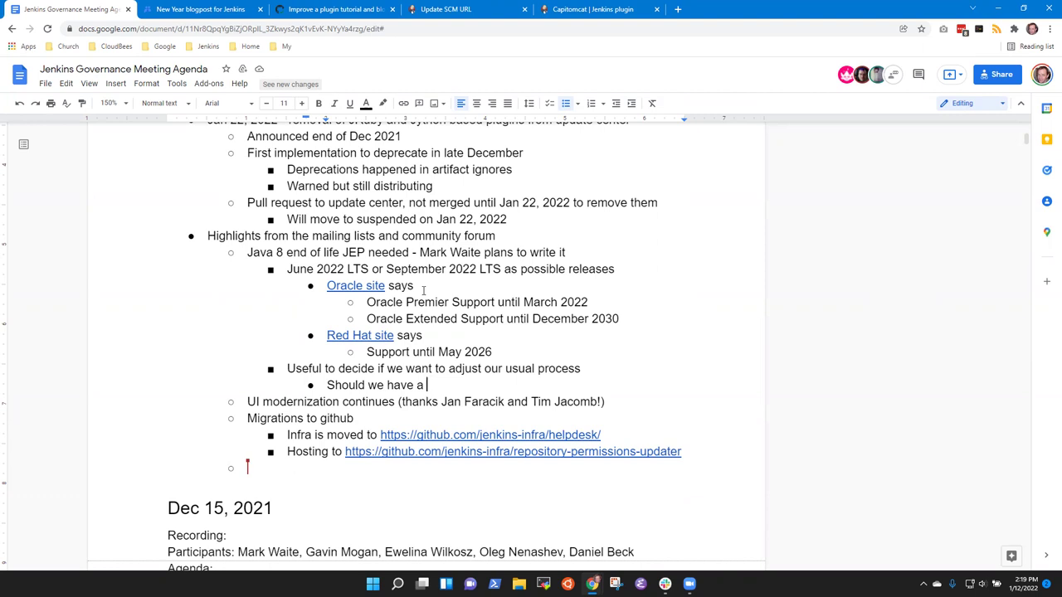
{"action": "key", "text": "ctrl+BackSpace"}
{"action": "key", "text": "ctrl+BackSpace"}
{"action": "type", "text": "continue"}
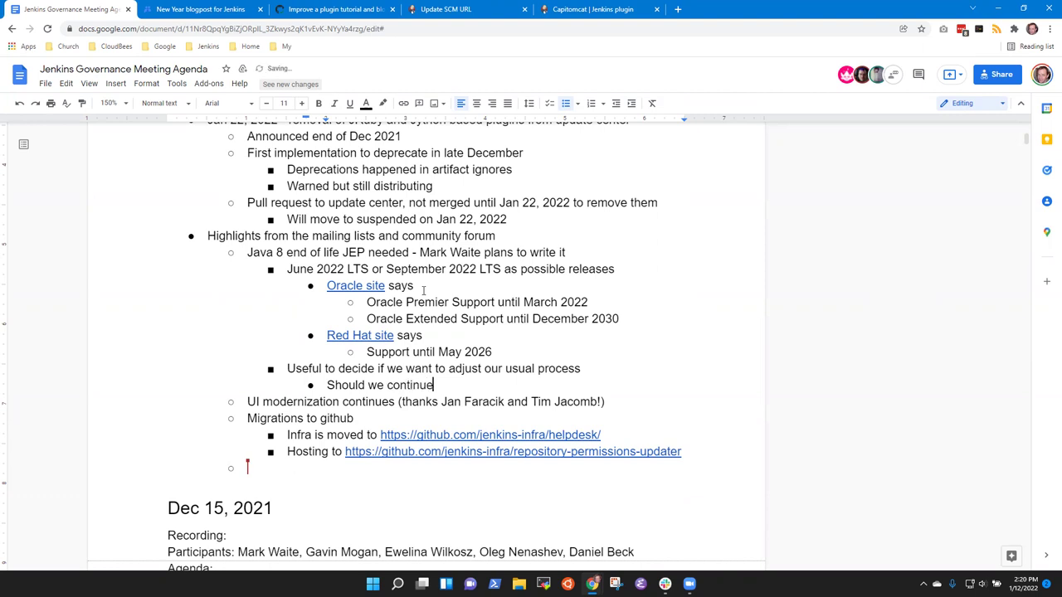
{"action": "type", "text": " supporting a Java 8 LTS li"}
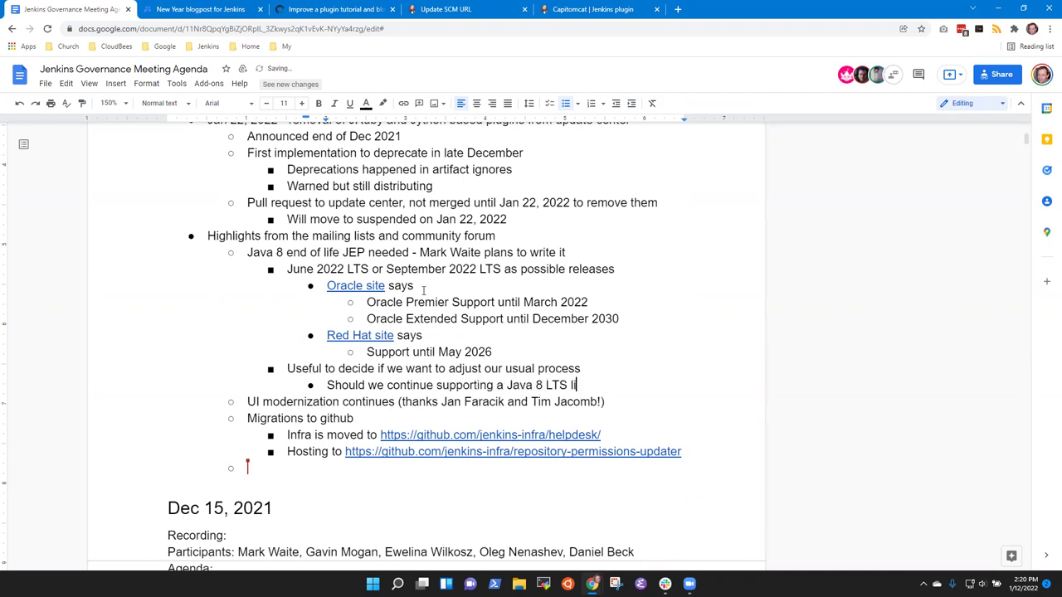
{"action": "type", "text": "ne for more than the typical "}
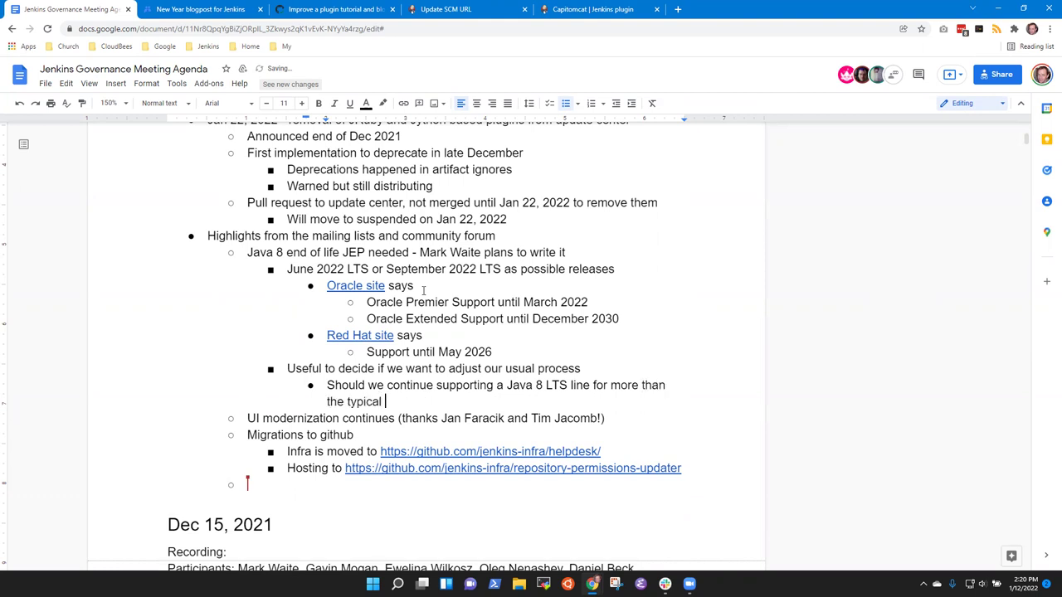
Step: Complete the question with "3 months so that Java 8 users have more time to upgrade Java version"
{"action": "type", "text": "3 months so that Java 8 users"}
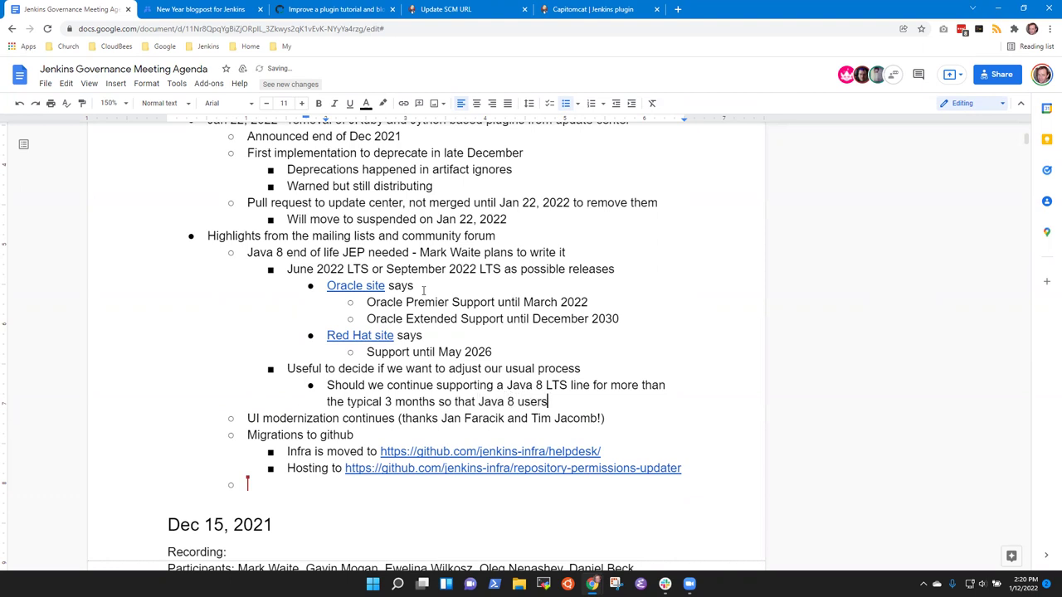
{"action": "type", "text": " have more time to upgra"}
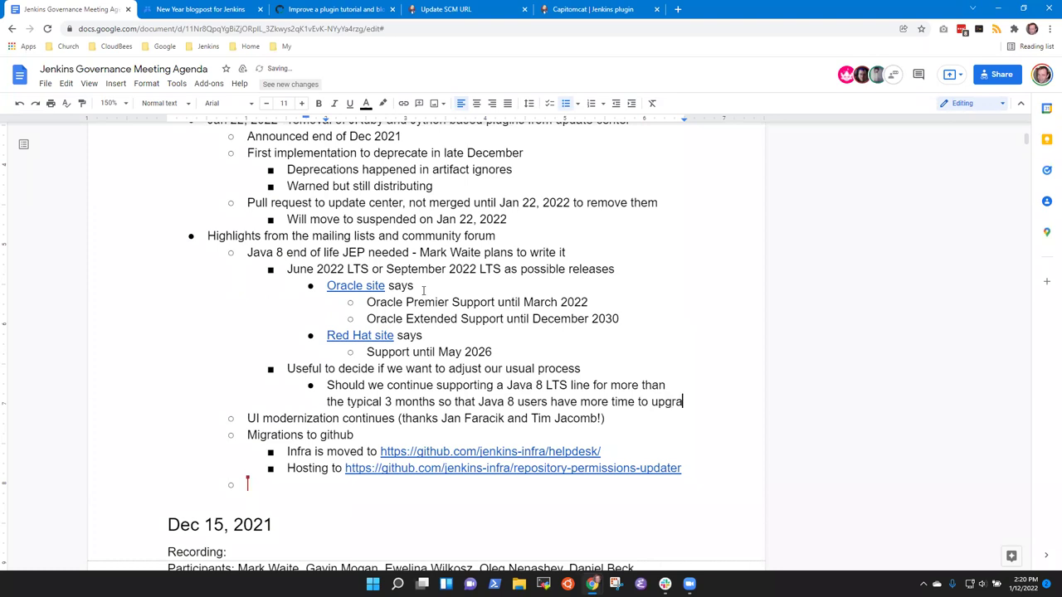
{"action": "type", "text": "de Java version"}
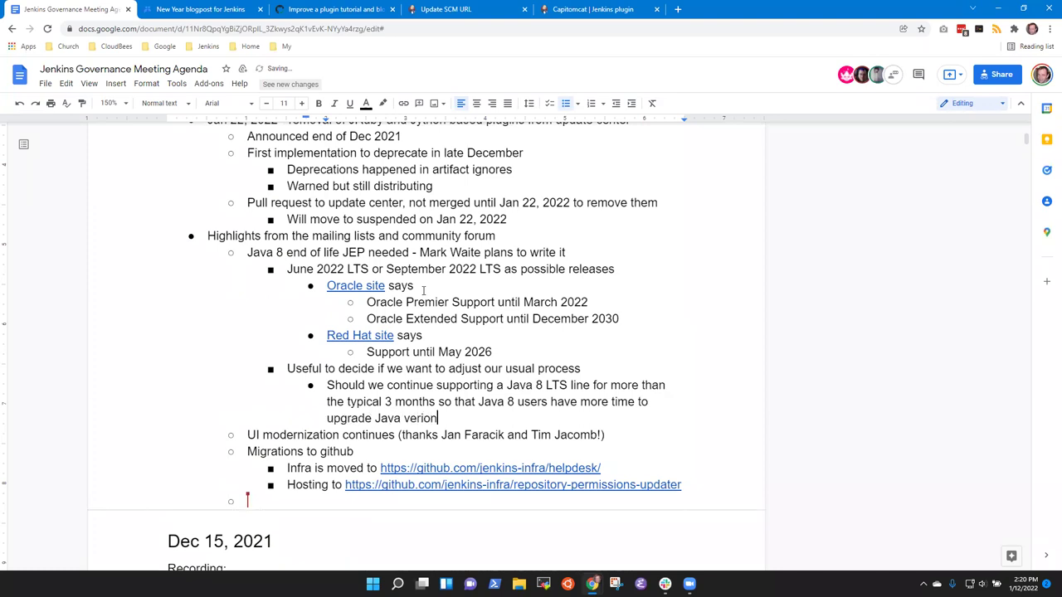
Step: Nest a bullet under the question with the participant's first name and "is not advocating for this, but it could be done"
{"action": "key", "text": "Return"}
{"action": "key", "text": "Tab"}
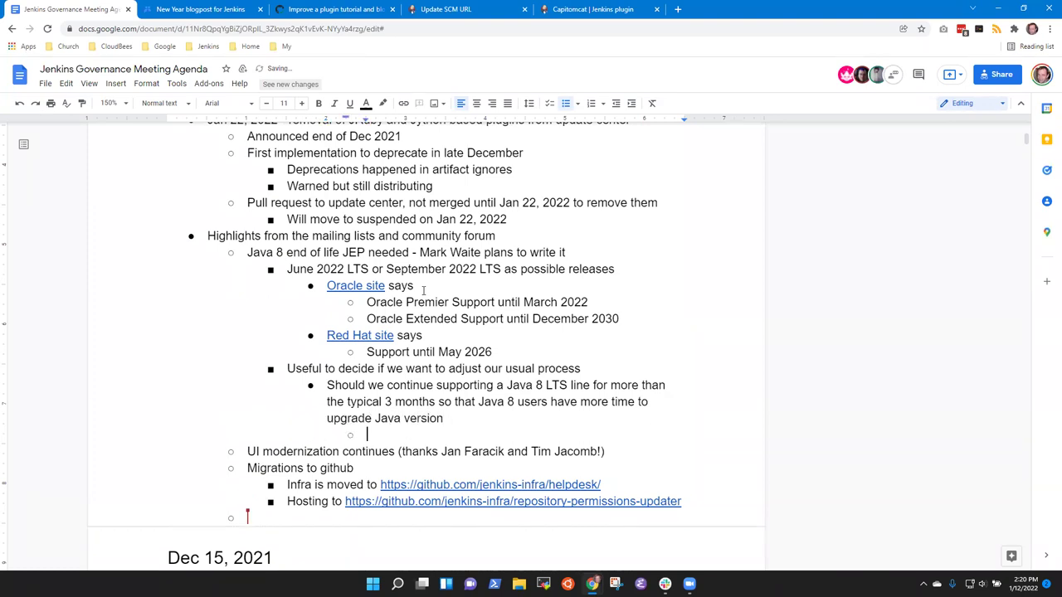
{"action": "type", "text": "Daniel is not advo"}
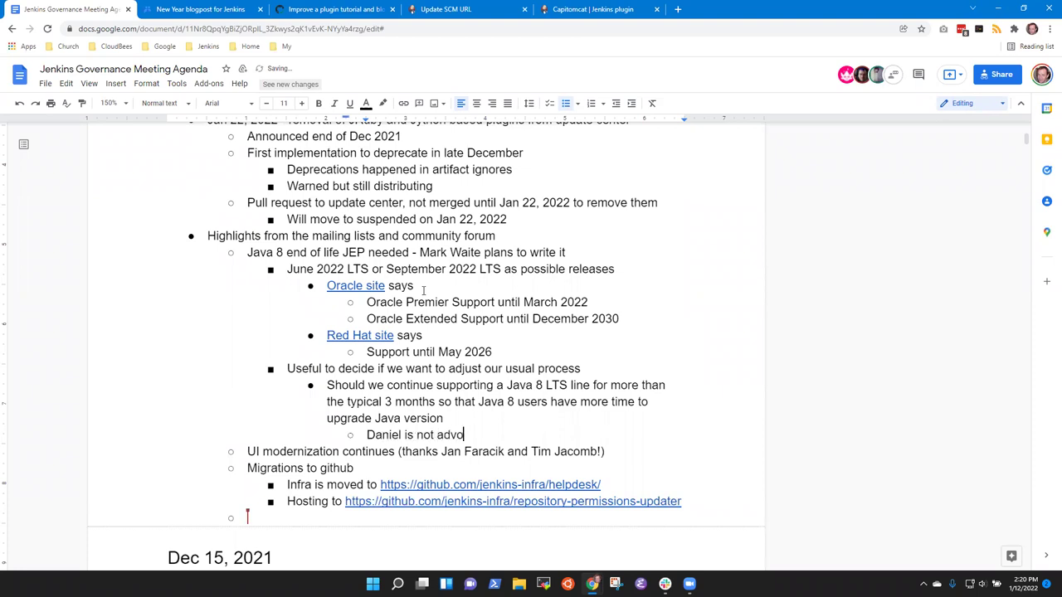
{"action": "type", "text": "cating for this, but it"}
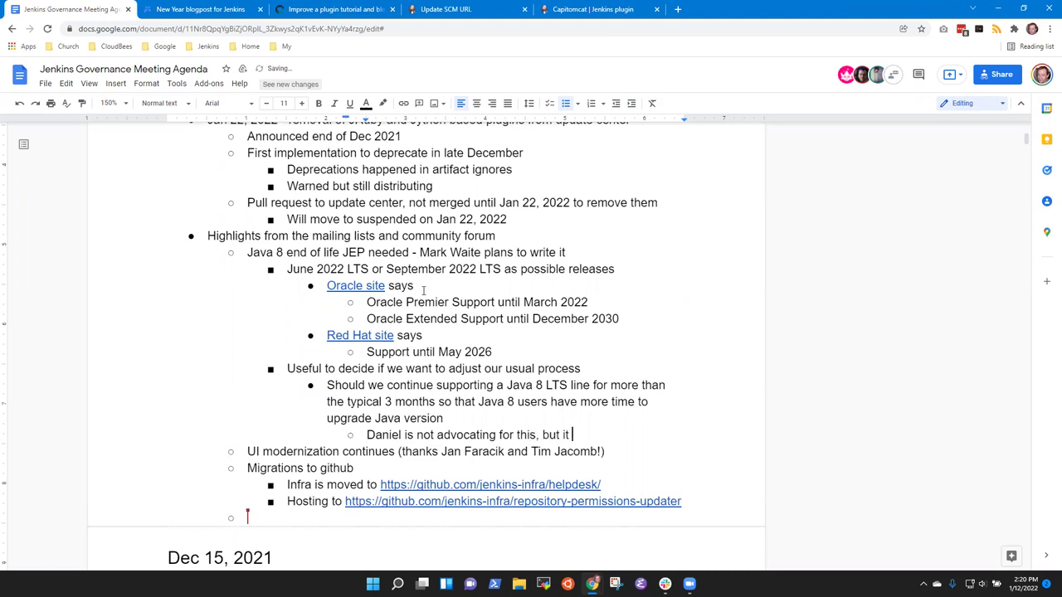
{"action": "type", "text": " could be done"}
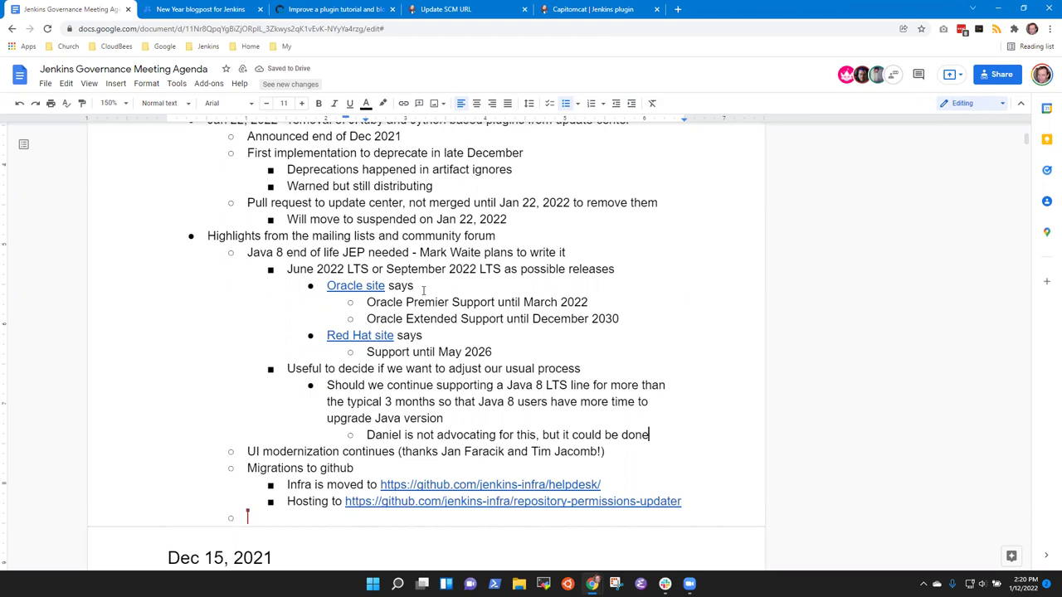
Step: End the question with "?" and add a nested bullet with another participant's first name and "also not in favor of the extended life case"
{"action": "key", "text": "Up"}
{"action": "type", "text": "?"}
{"action": "key", "text": "Down"}
{"action": "key", "text": "End"}
{"action": "key", "text": "Return"}
{"action": "key", "text": "shift+Tab"}
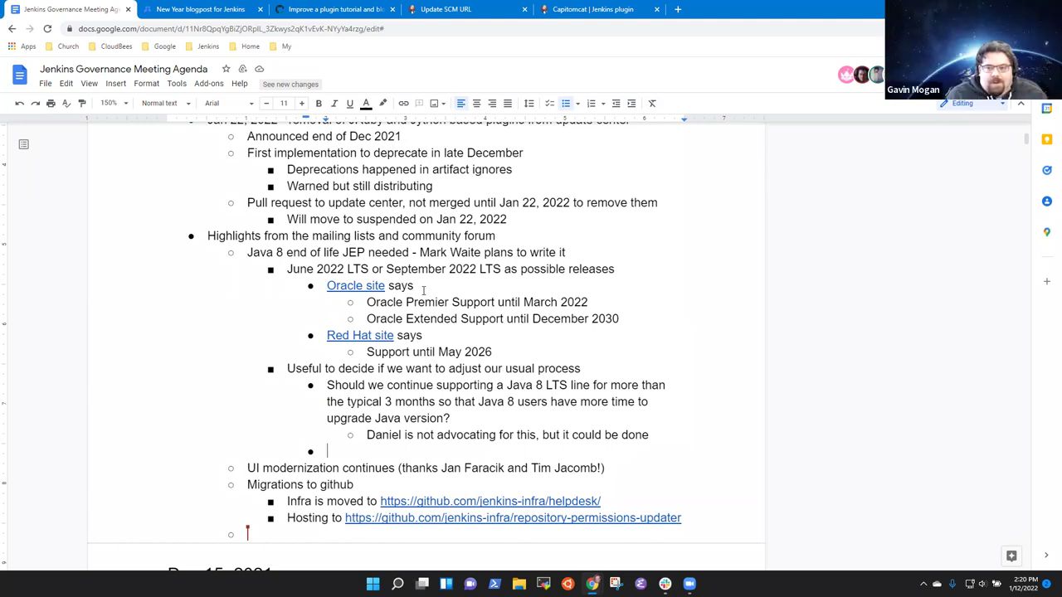
{"action": "key", "text": "Tab"}
{"action": "type", "text": "Gavin also not i"}
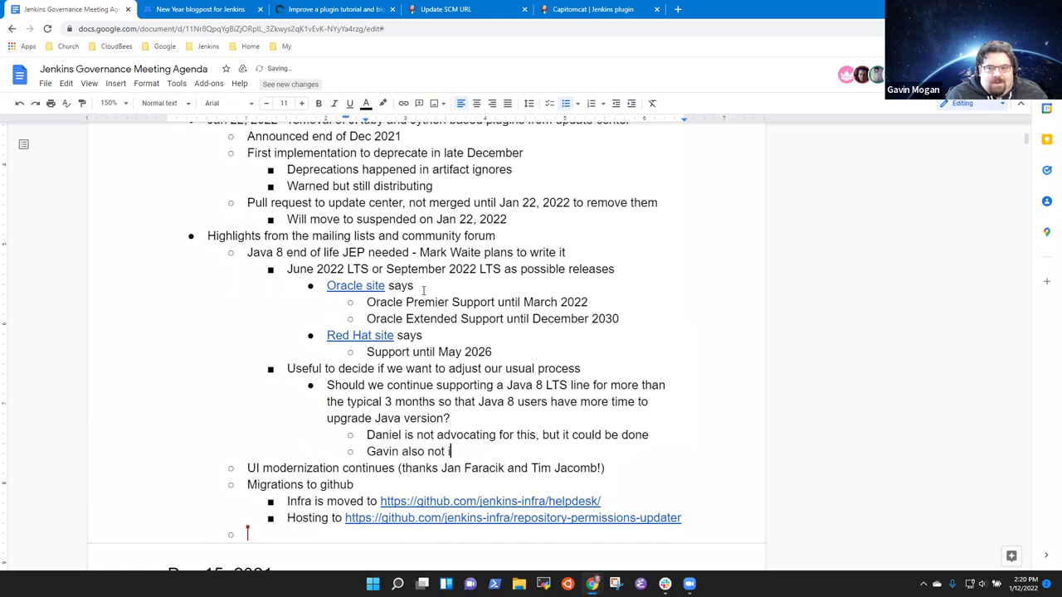
{"action": "type", "text": "n favor "}
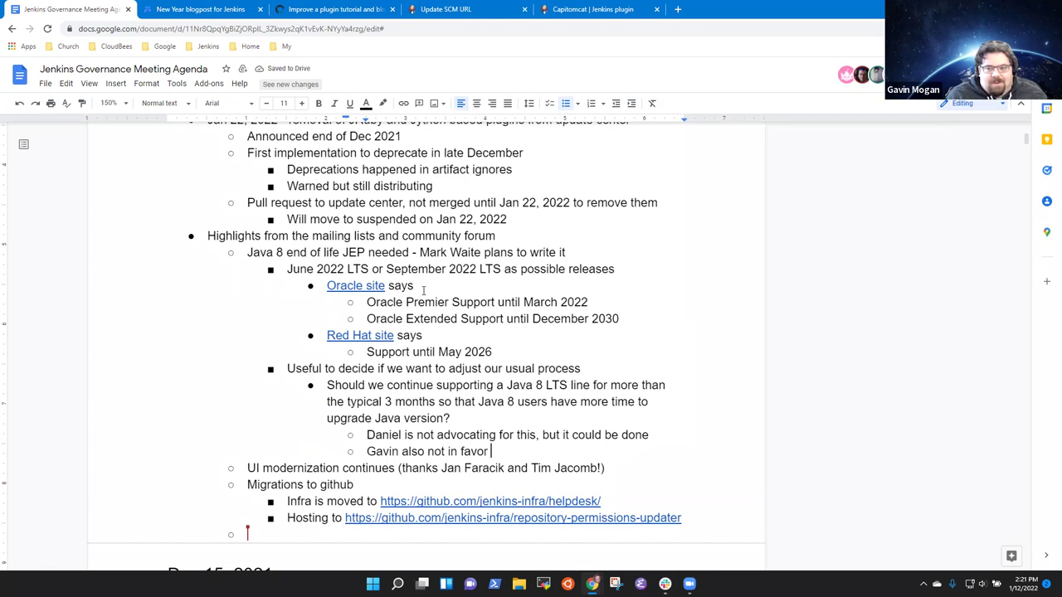
{"action": "type", "text": "of the extended"}
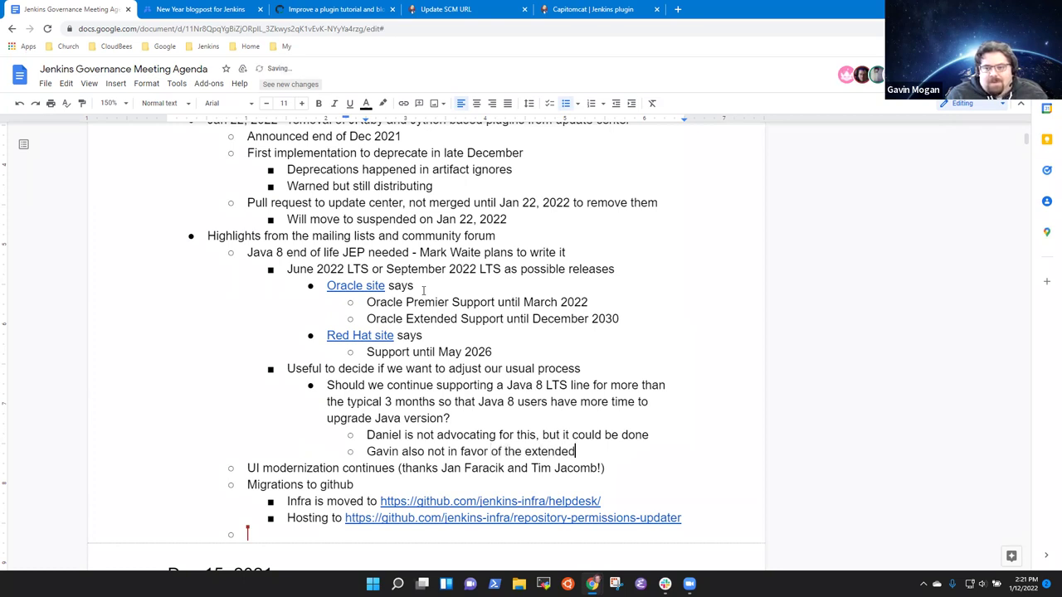
{"action": "type", "text": " life case"}
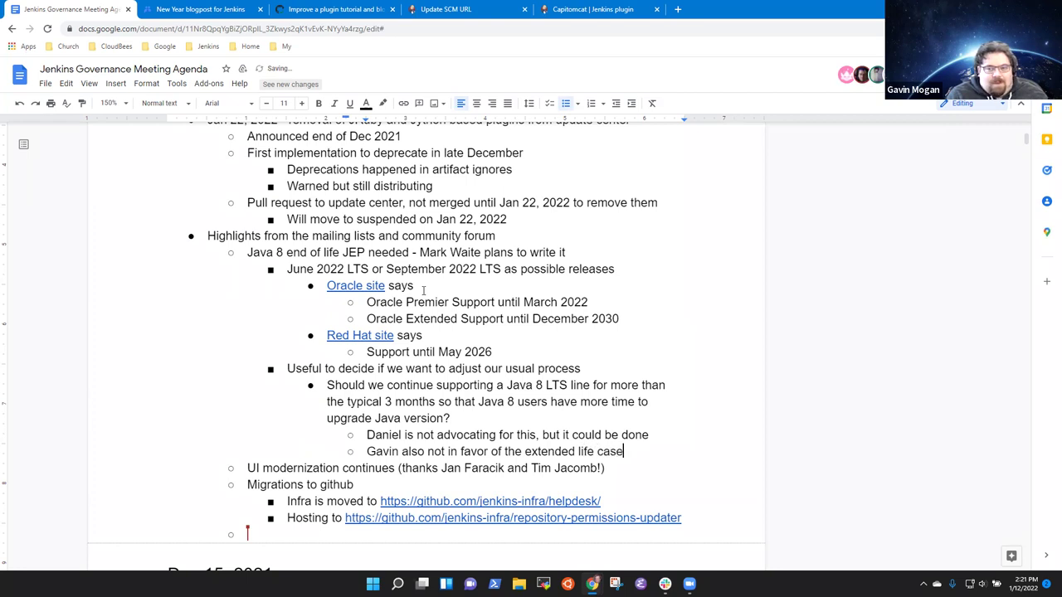
Step: Nest a bullet under the extended life case remark reading "Rare to update regularly"
{"action": "key", "text": "Return"}
{"action": "type", "text": "Rare to"}
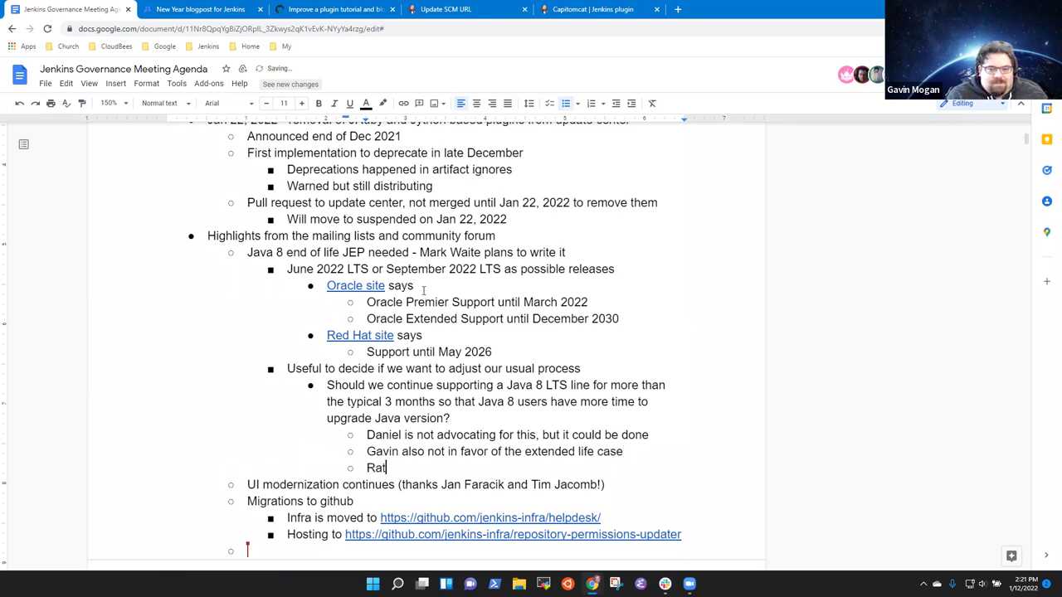
{"action": "key", "text": "Home"}
{"action": "key", "text": "Tab"}
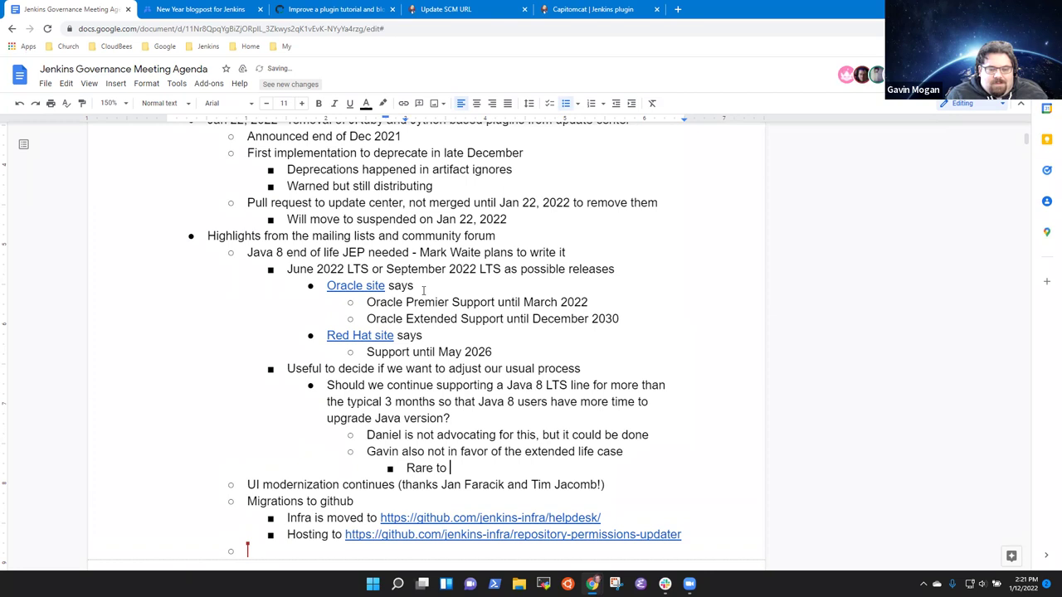
{"action": "type", "text": "update regu"}
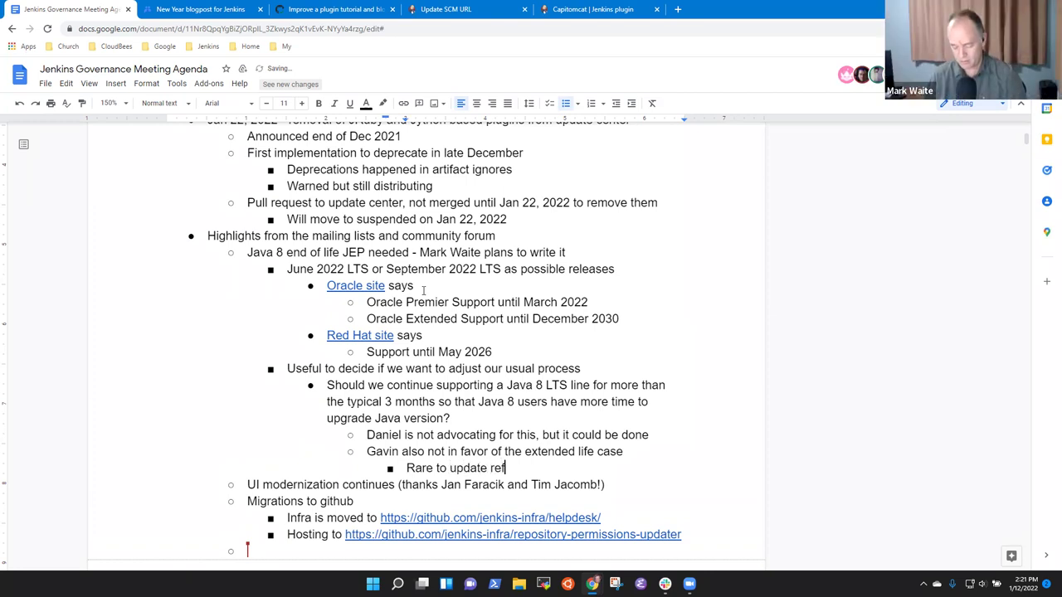
{"action": "type", "text": "la"}
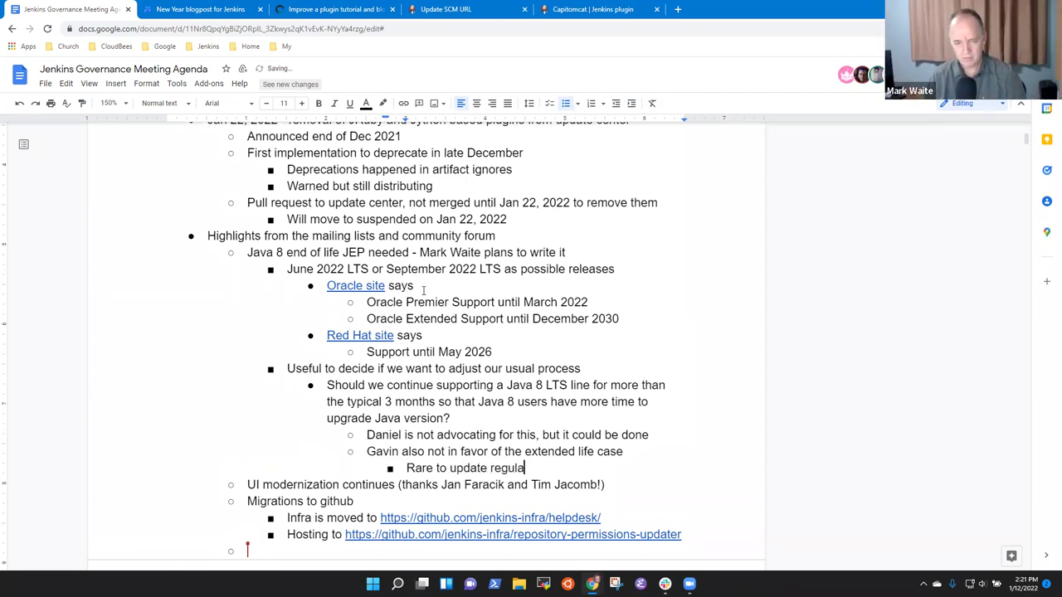
{"action": "type", "text": "rly"}
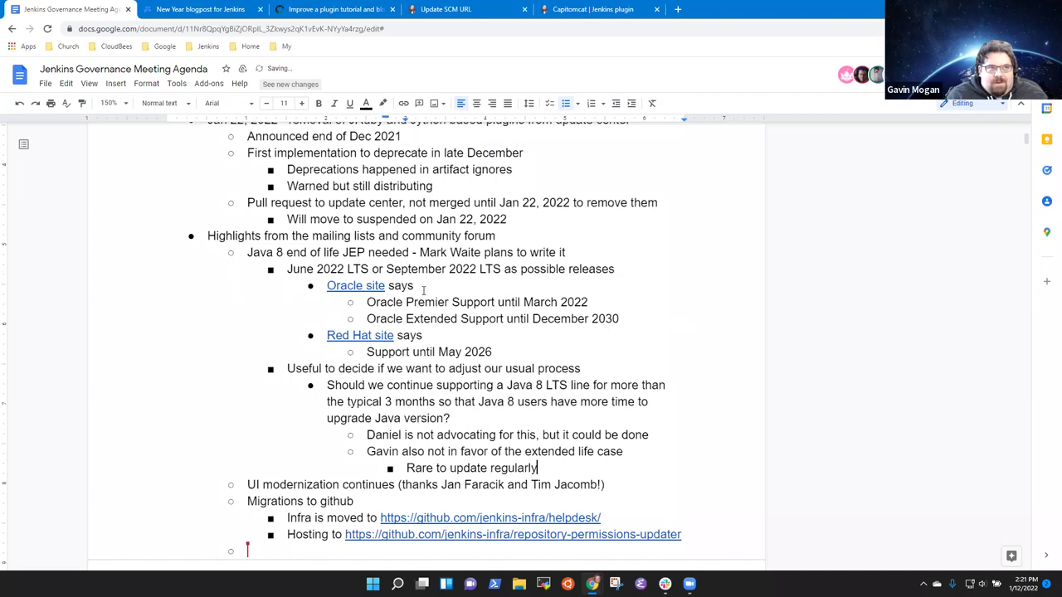
Step: At the level of the Java 8 LTS question, add the bullet "JVM version number count statistics now show ~30% adoption"
{"action": "key", "text": "Return"}
{"action": "key", "text": "shift+Tab"}
{"action": "key", "text": "shift+Tab"}
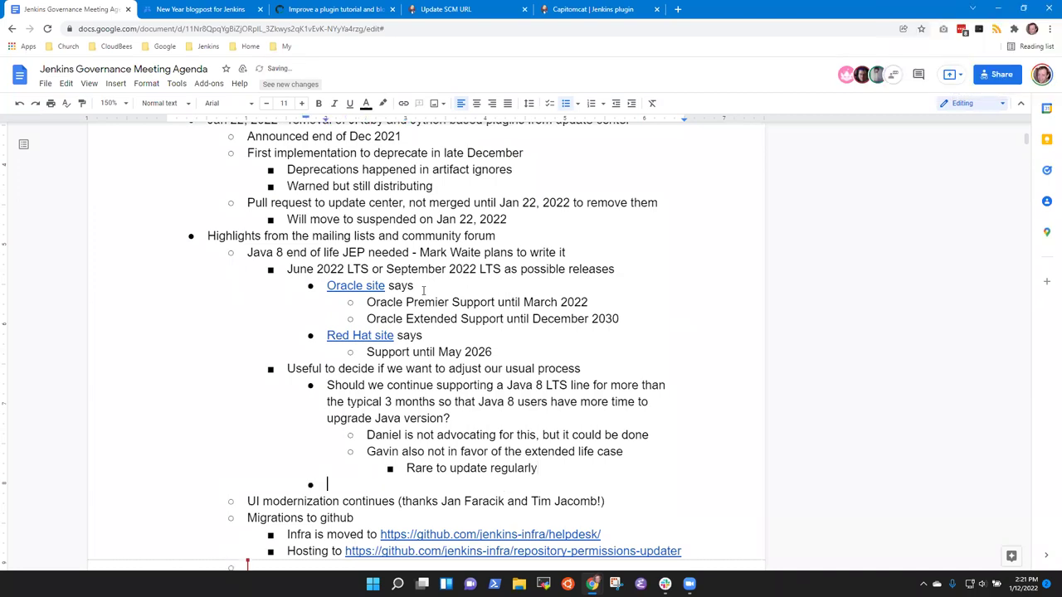
{"action": "type", "text": "JVM version number count"}
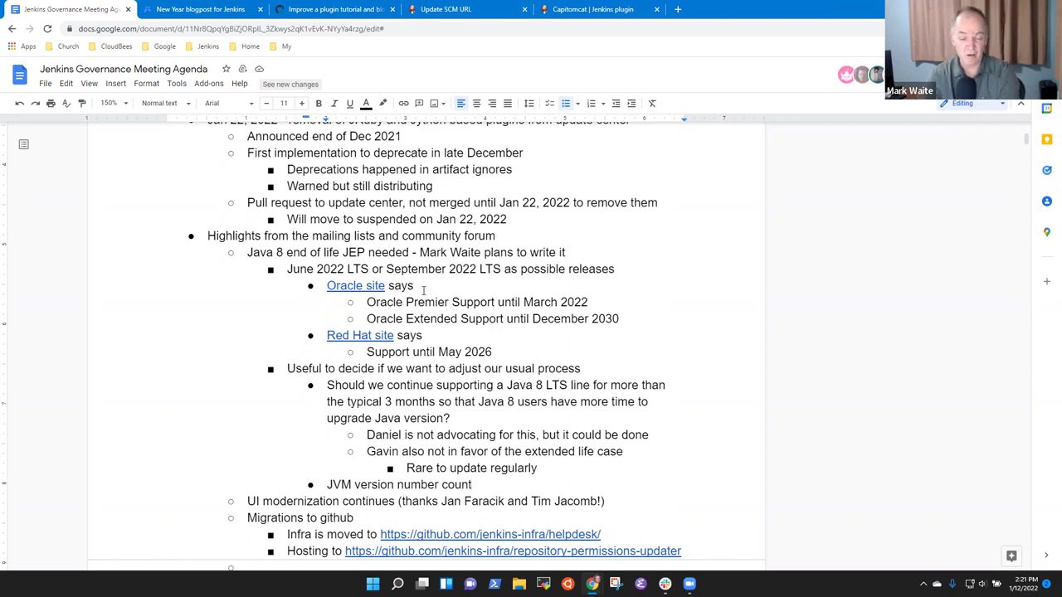
{"action": "type", "text": "statist"}
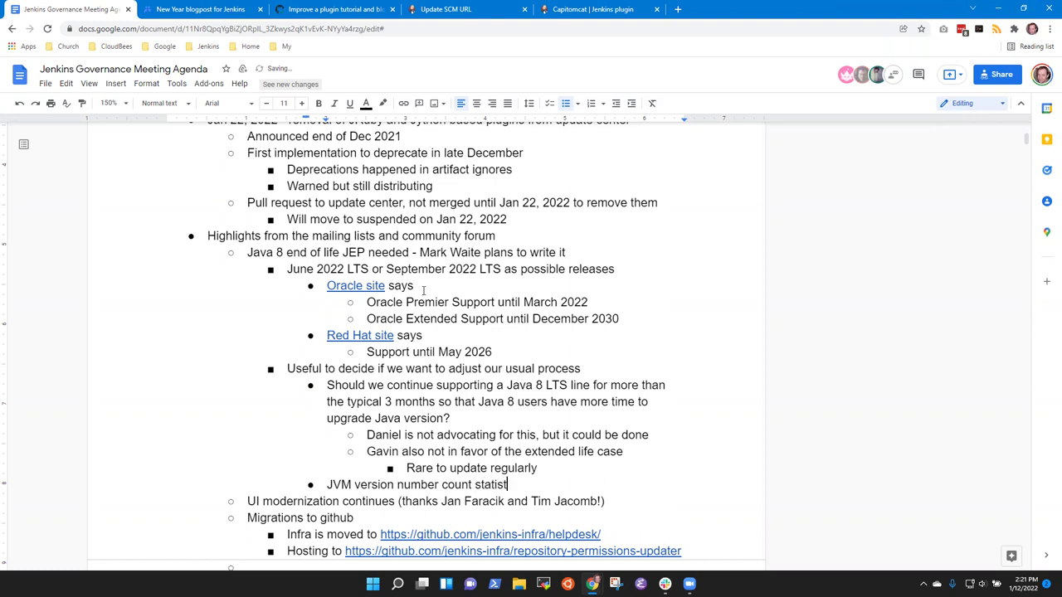
{"action": "type", "text": "ics now show ~30%"}
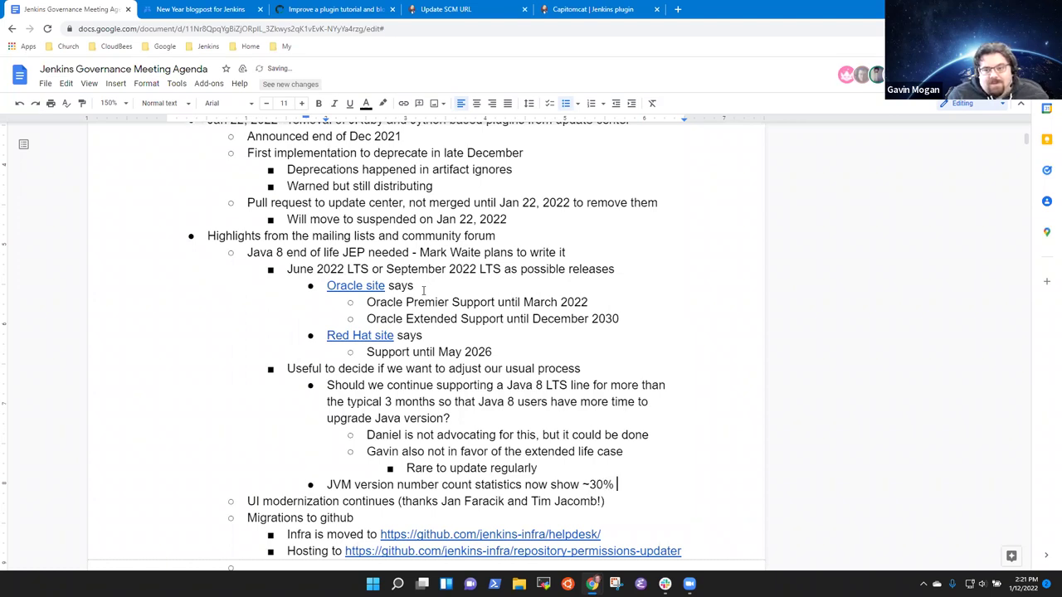
{"action": "type", "text": " adoption"}
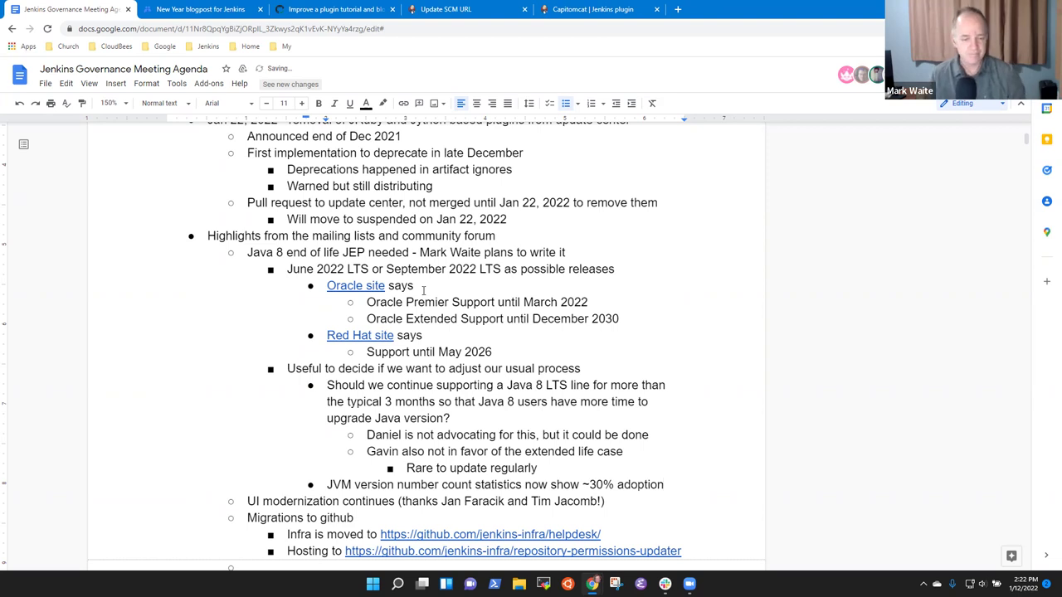
Step: Extend the thanks in the UI modernization line with "and" plus a third contributor's first name, before the exclamation mark
{"action": "key", "text": "Up"}
{"action": "key", "text": "Up"}
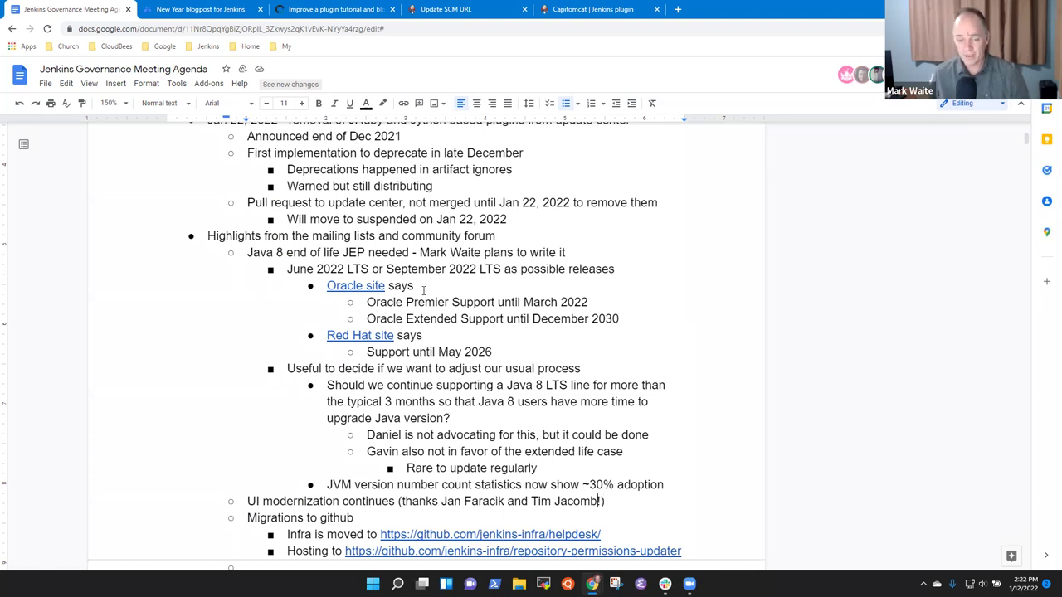
{"action": "type", "text": "and Dan"}
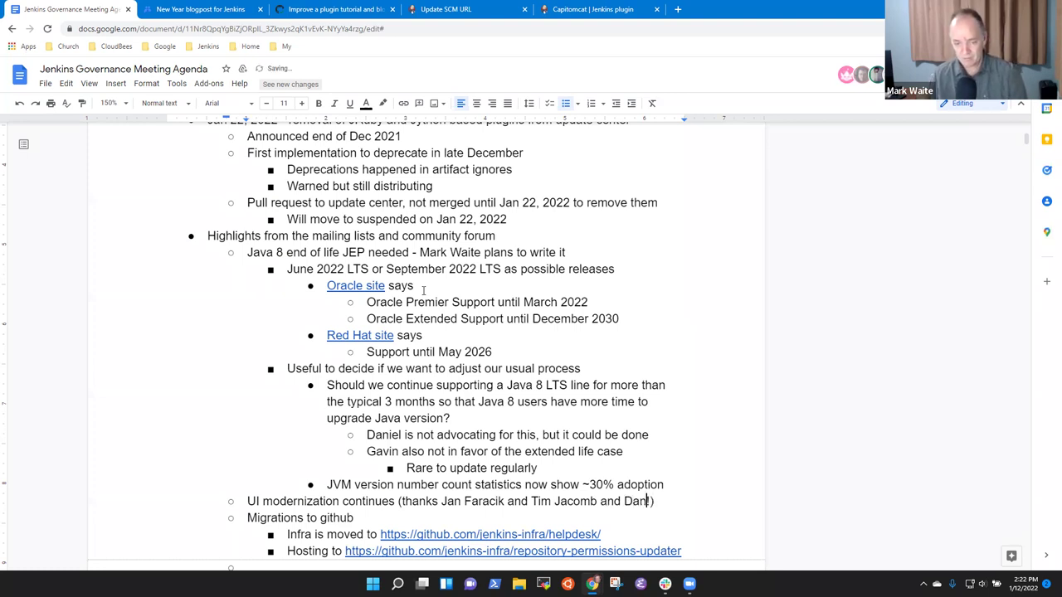
{"action": "type", "text": "iel!"}
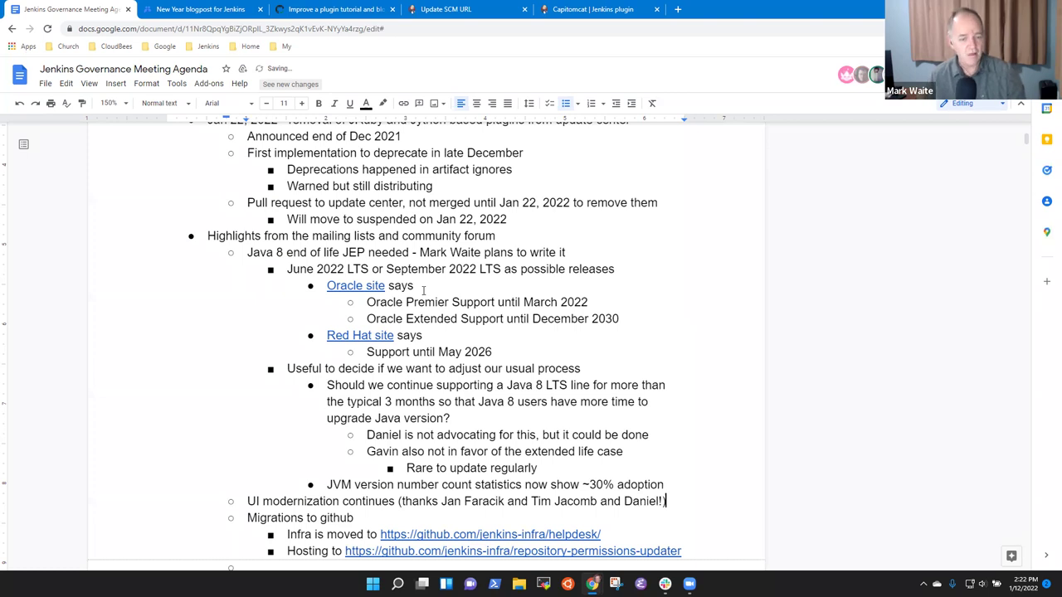
Step: Nest a bullet under the UI modernization line reading "Jenkins 2.330 includes many changes"
{"action": "key", "text": "Return"}
{"action": "key", "text": "Tab"}
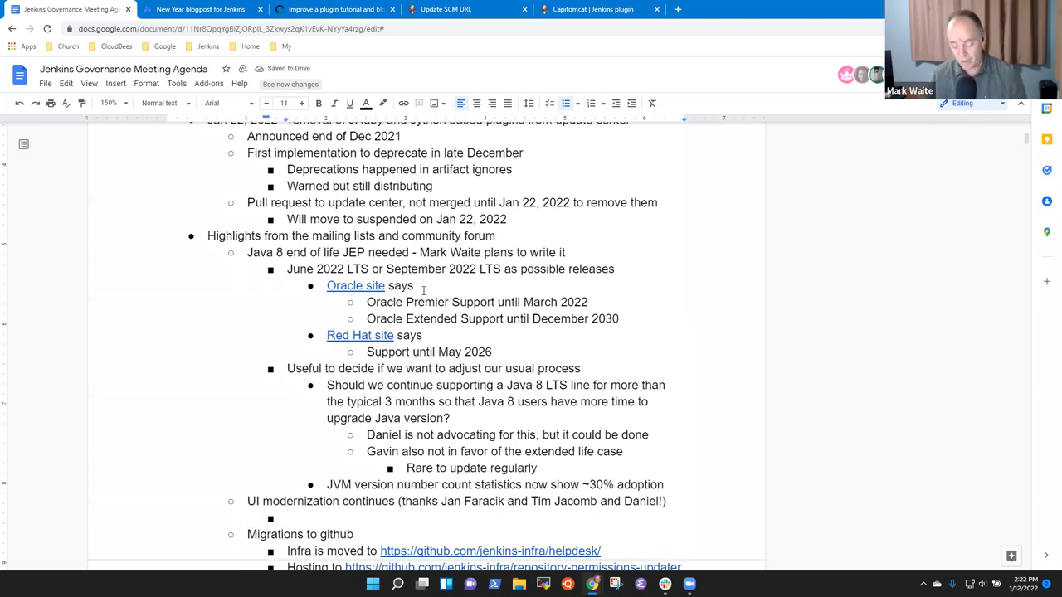
{"action": "type", "text": "Jenkins 2."}
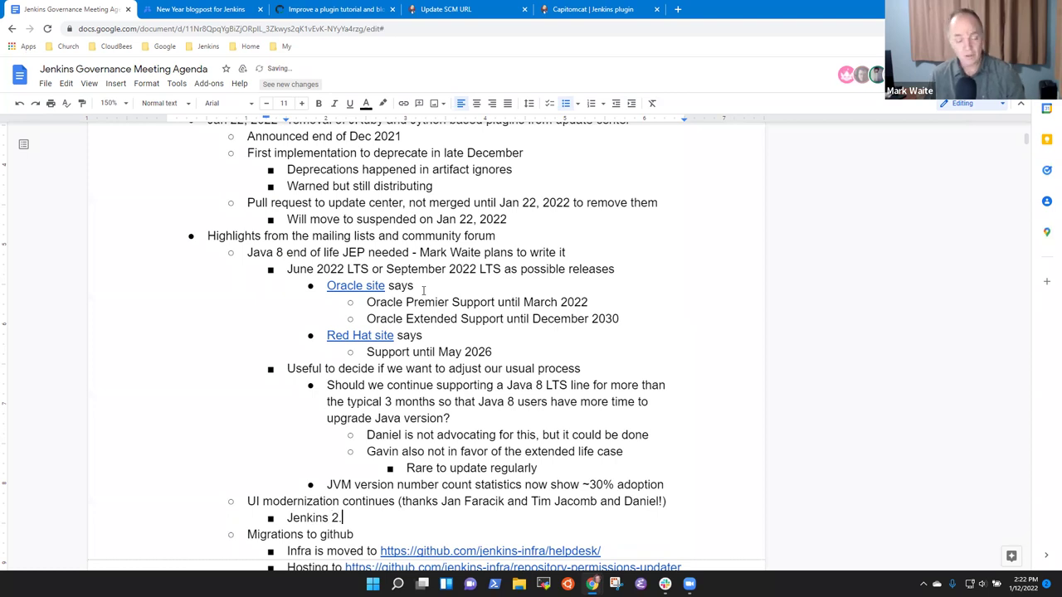
{"action": "type", "text": "330 includes"}
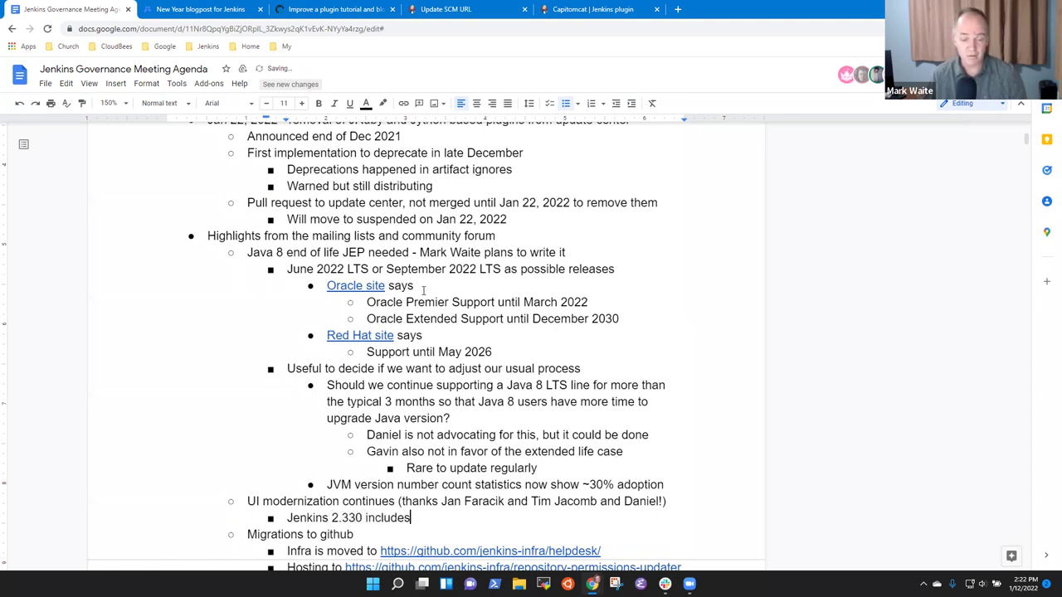
{"action": "type", "text": " many changes"}
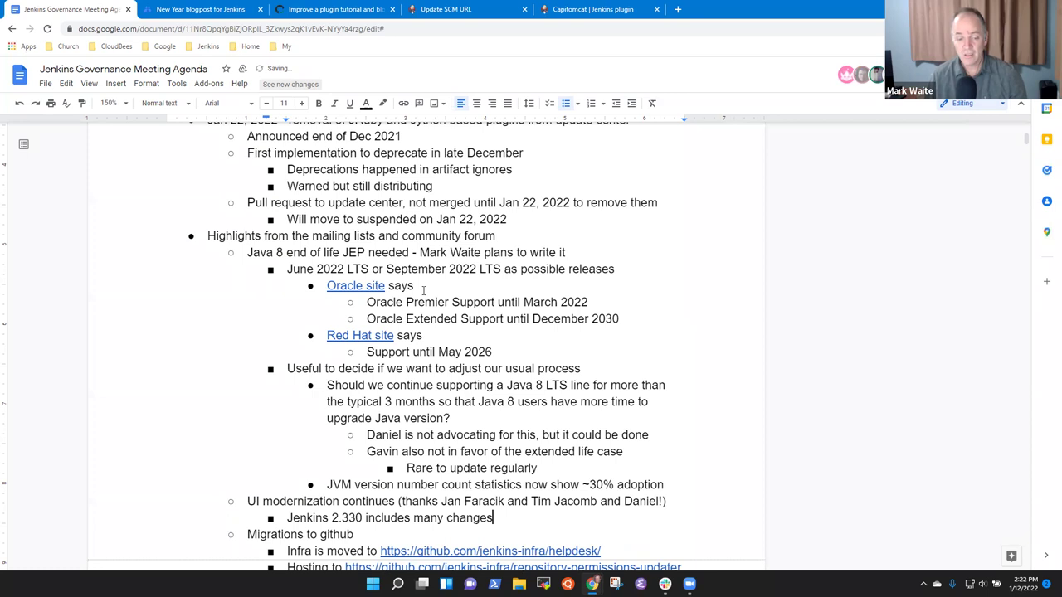
Step: Below the Jenkins 2.330 note, add the bullet "More to come, see the pull requests for the changes that are happening"
{"action": "key", "text": "Return"}
{"action": "type", "text": "Mo"}
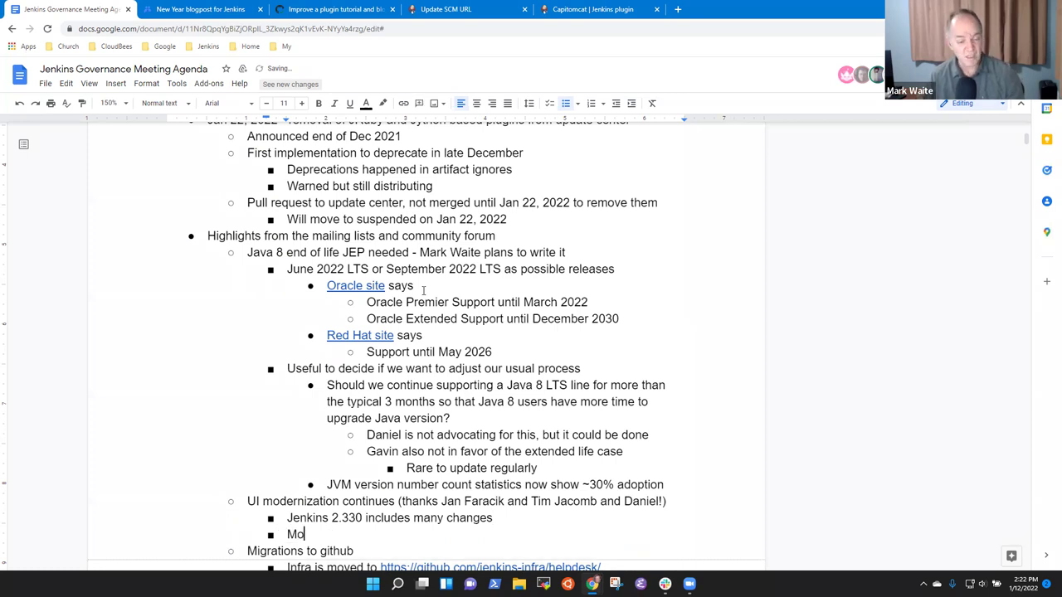
{"action": "type", "text": "re to come, s"}
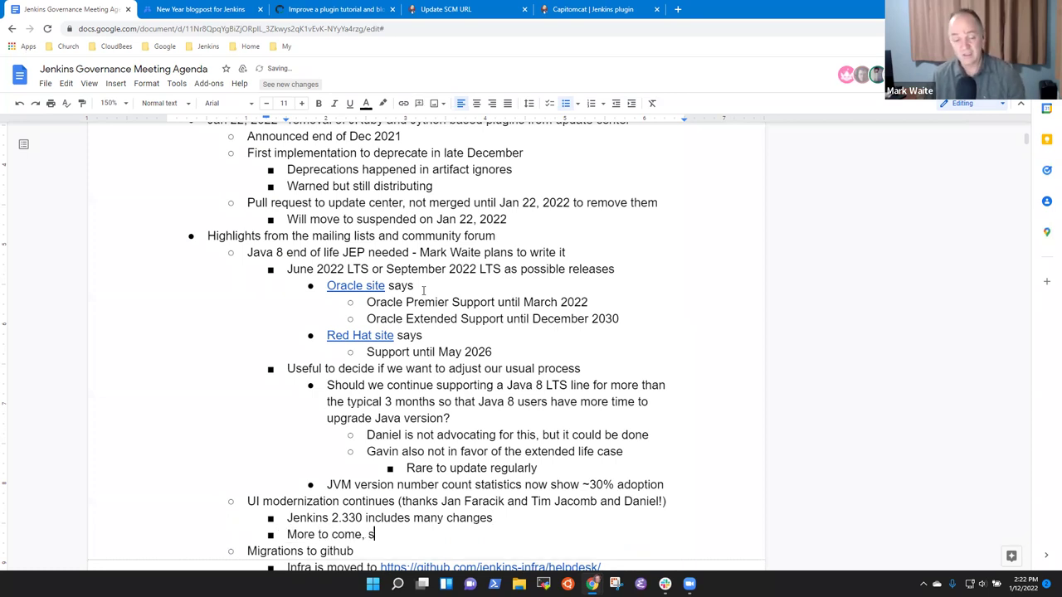
{"action": "type", "text": "ee the pull reque"}
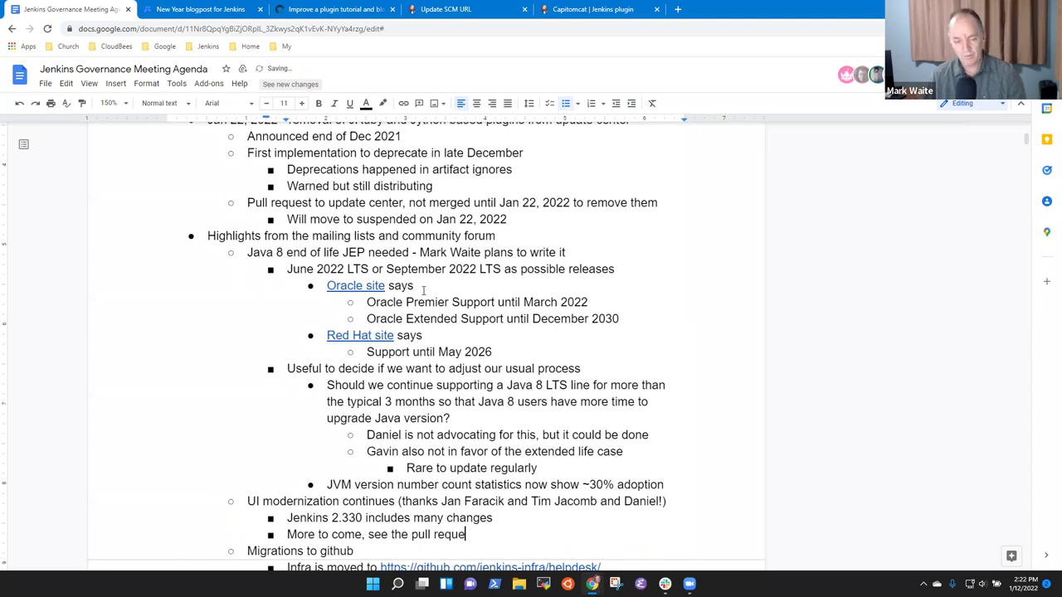
{"action": "type", "text": "sts for the changes that"}
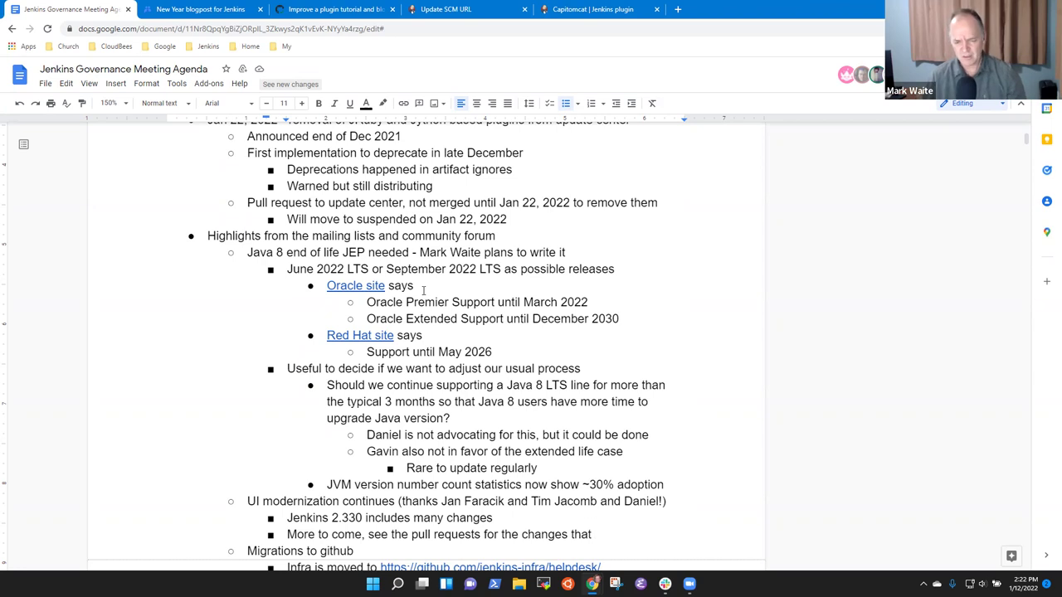
{"action": "type", "text": "are happ"}
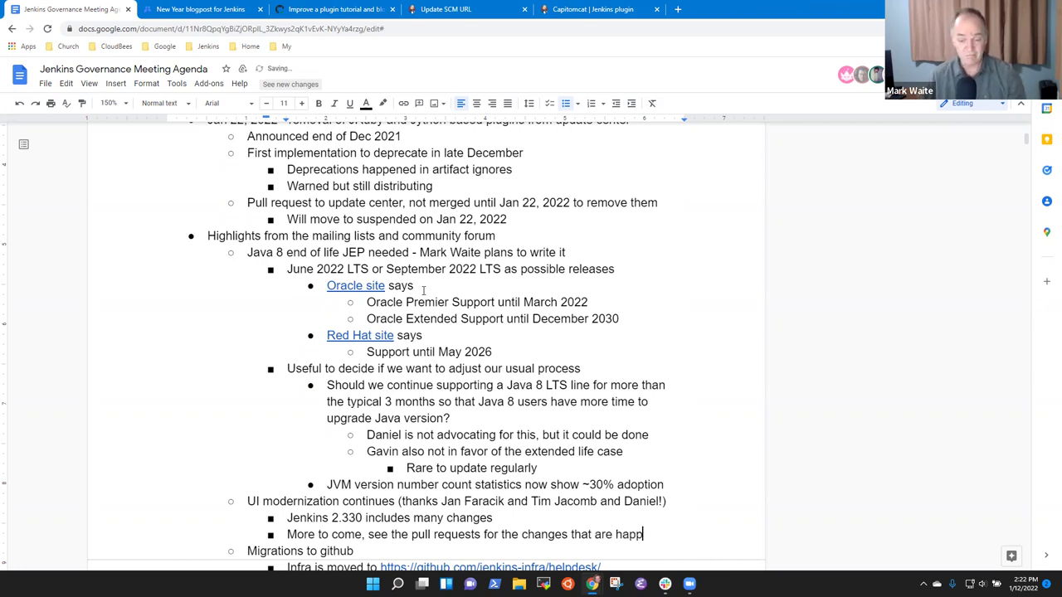
{"action": "type", "text": "ening"}
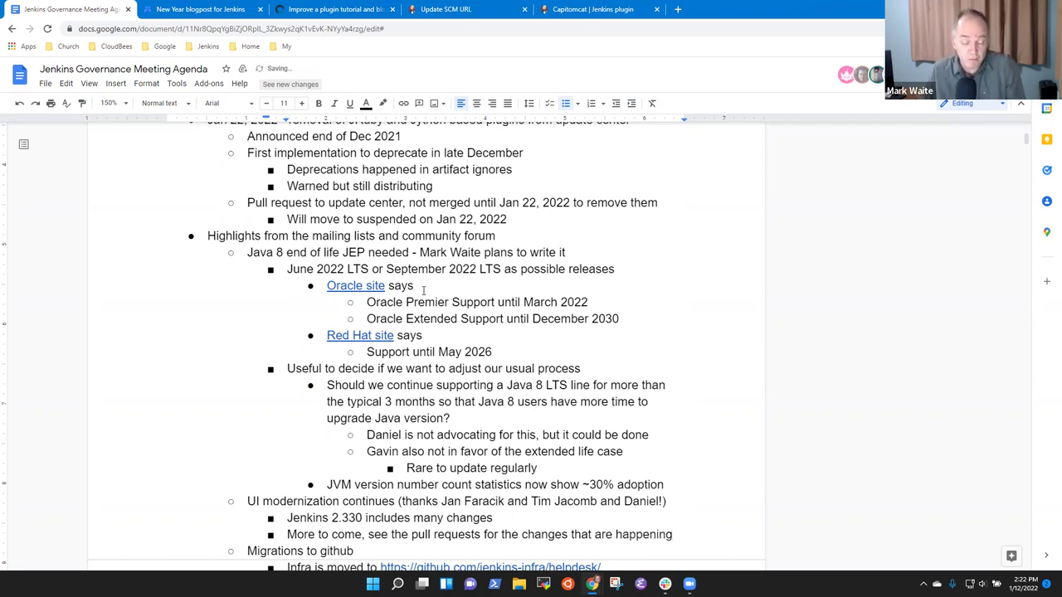
Step: Add another UI modernization bullet reading "A regression fix is ready for the narrow configuration forms"
{"action": "scroll", "coordinate": [423, 291], "scroll_direction": "down", "scroll_amount": 1}
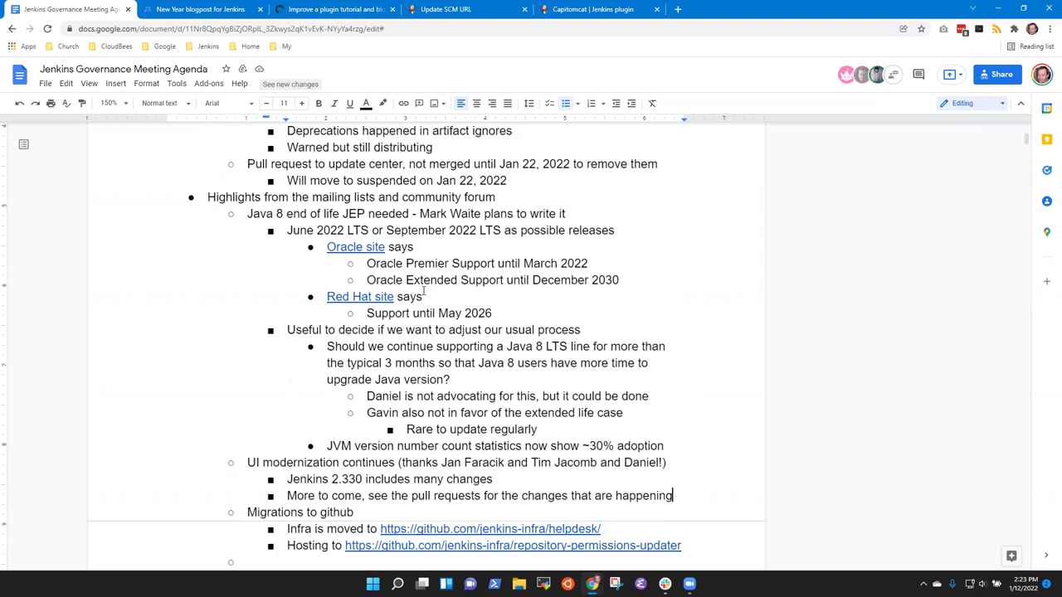
{"action": "key", "text": "Return"}
{"action": "type", "text": "A regression fix is ready for the narrow configuration forms"}
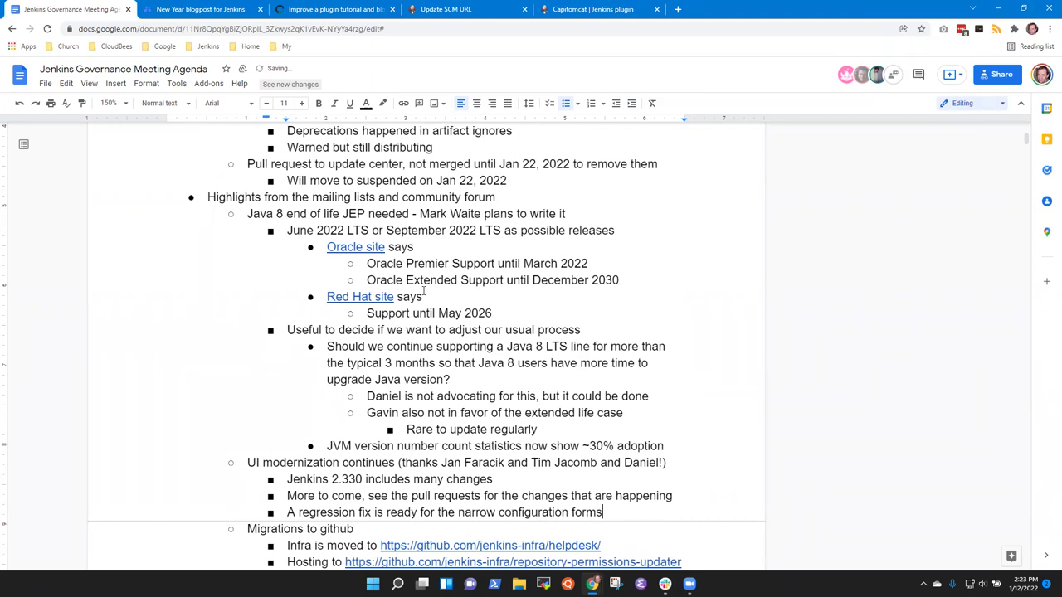
Step: Nest a bullet under the regression fix reading "Feedback in the changelog have caused some users to choose to downgrade rather than use" and start another bullet
{"action": "key", "text": "Return"}
{"action": "key", "text": "Tab"}
{"action": "type", "text": "Feedback in the changelog "}
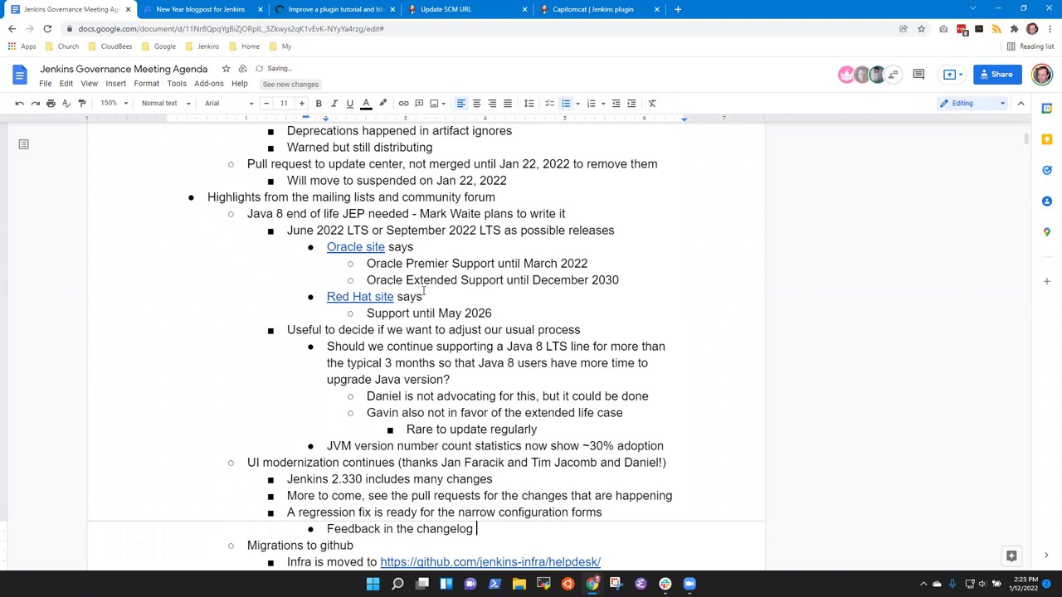
{"action": "type", "text": "have caused some users to ch"}
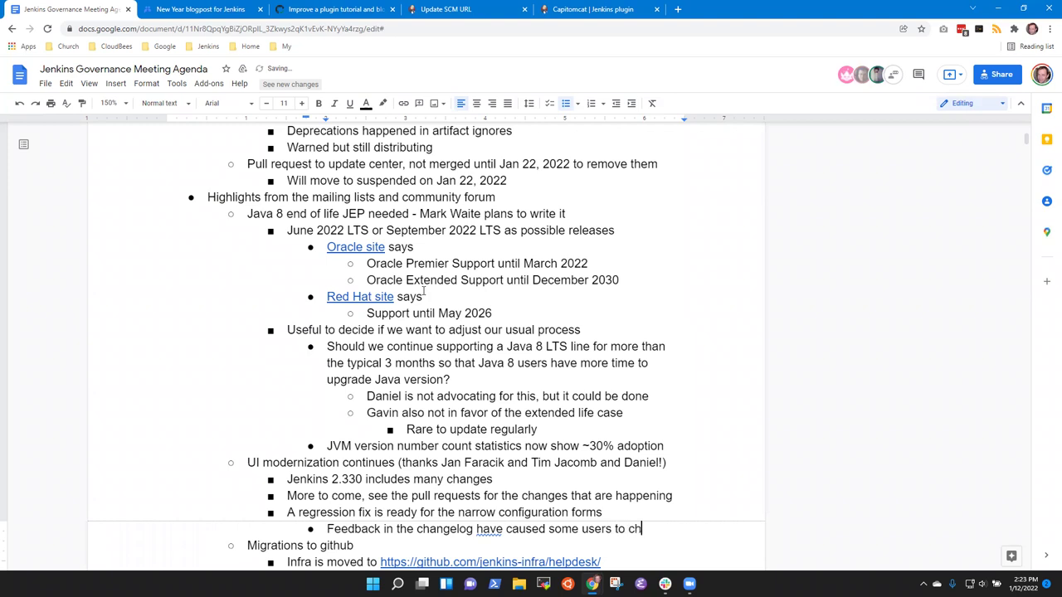
{"action": "type", "text": "oose to dow"}
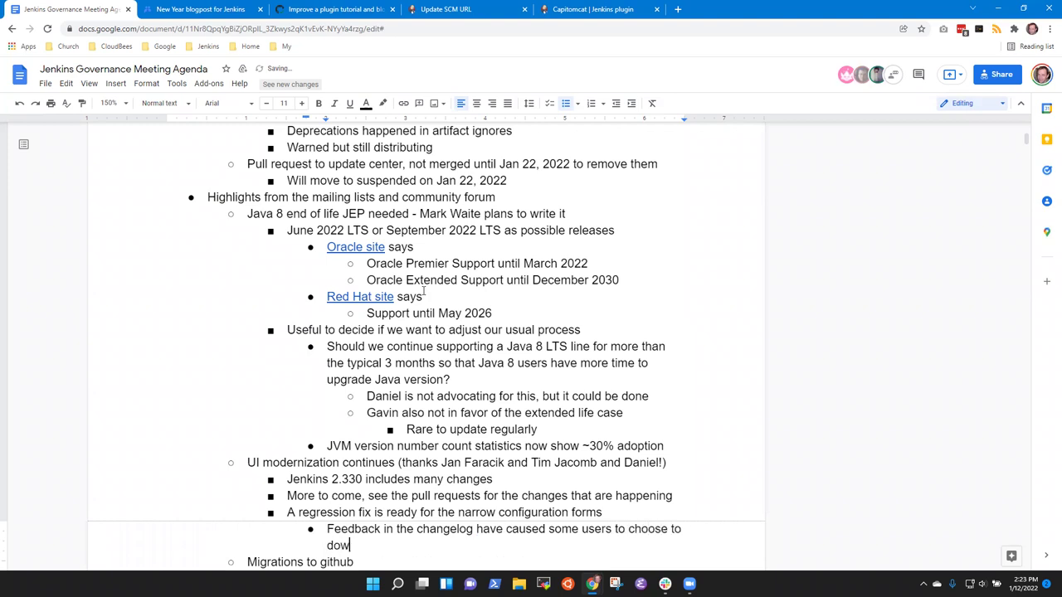
{"action": "type", "text": "ngrade rather th"}
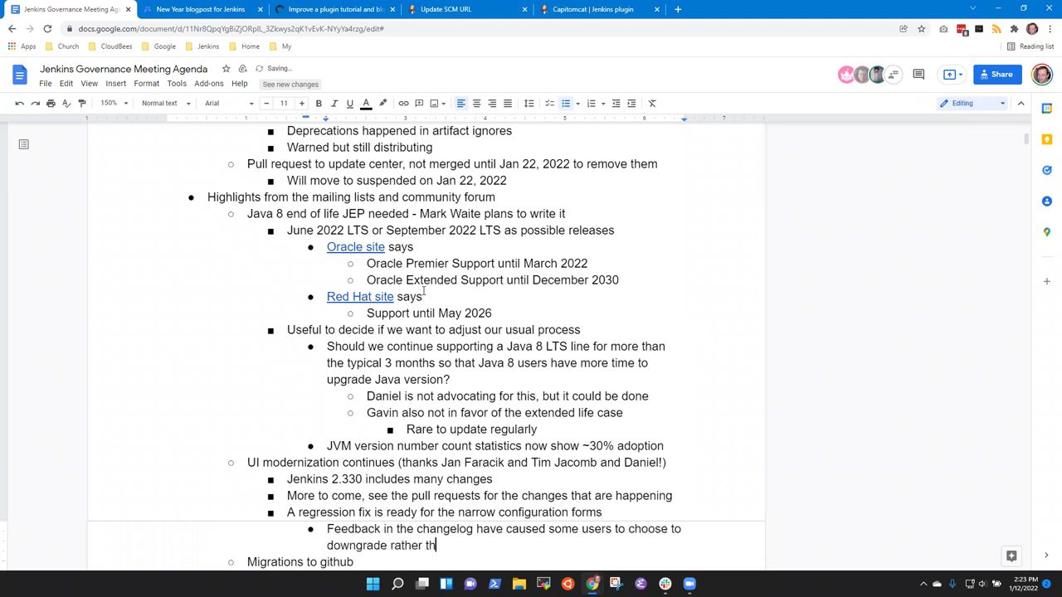
{"action": "type", "text": "an use the"}
{"action": "key", "text": "BackSpace"}
{"action": "key", "text": "BackSpace"}
{"action": "key", "text": "BackSpace"}
{"action": "key", "text": "BackSpace"}
{"action": "key", "text": "Return"}
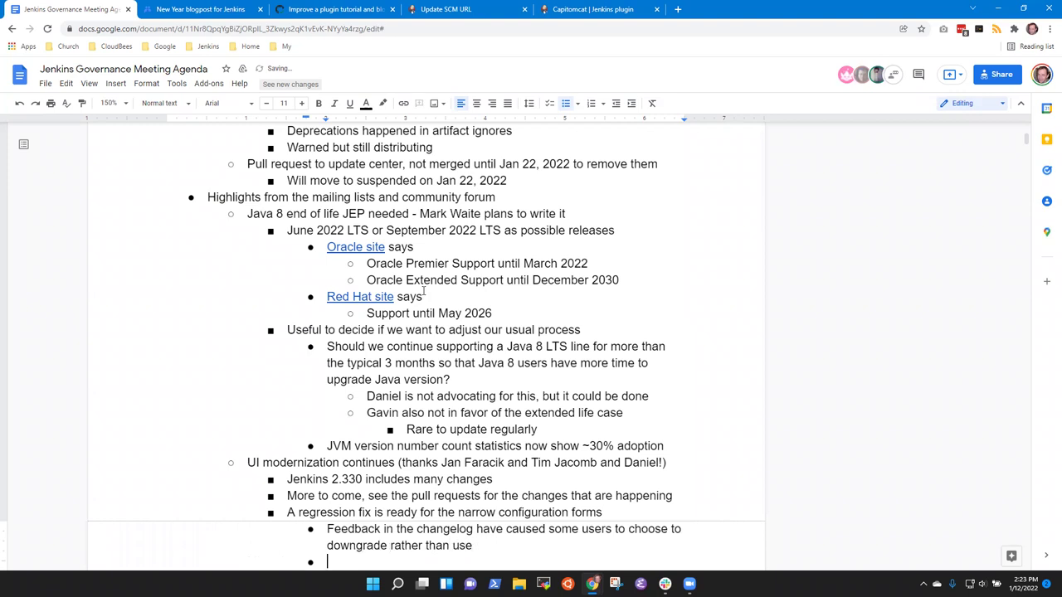
Step: Fill the empty bullet under the regression fix with "Arriving in 2.331"
{"action": "type", "text": "Arriving in 2.331"}
{"action": "scroll", "coordinate": [424, 292], "scroll_direction": "down", "scroll_amount": 1}
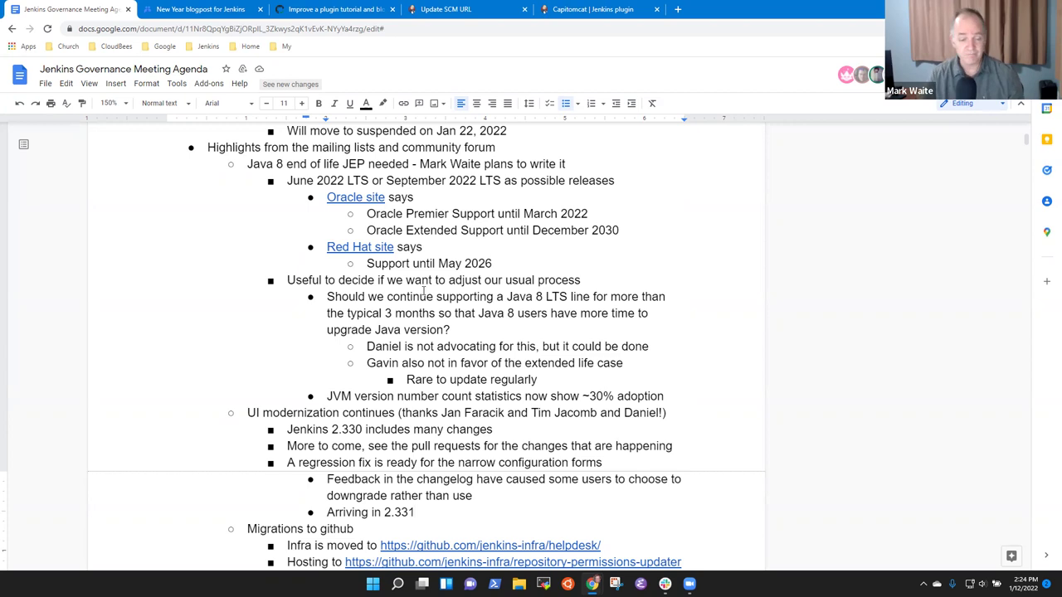
{"action": "key", "text": "Up"}
{"action": "key", "text": "Up"}
{"action": "key", "text": "Up"}
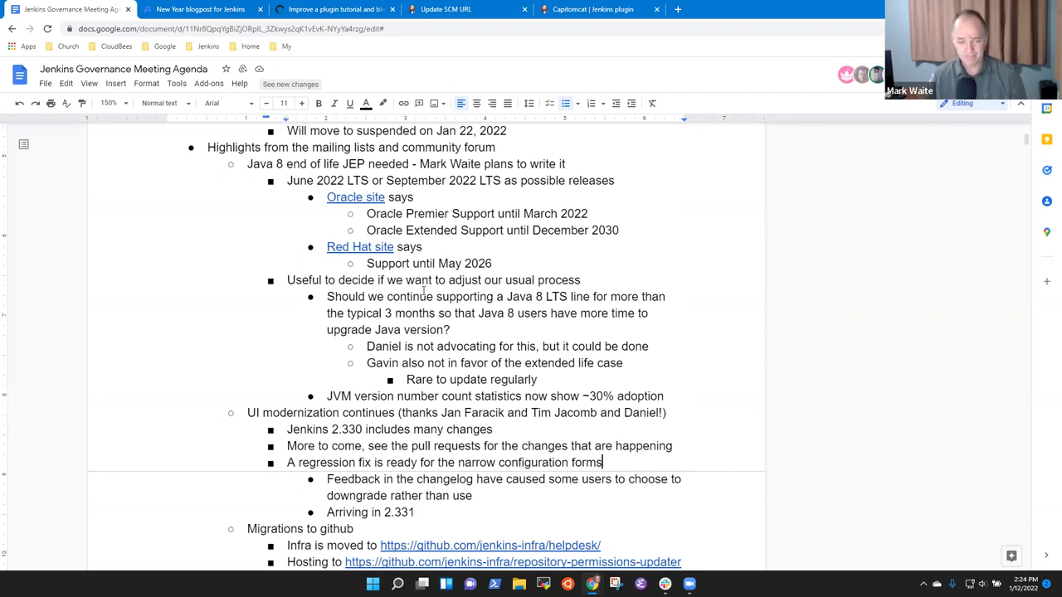
{"action": "key", "text": "End"}
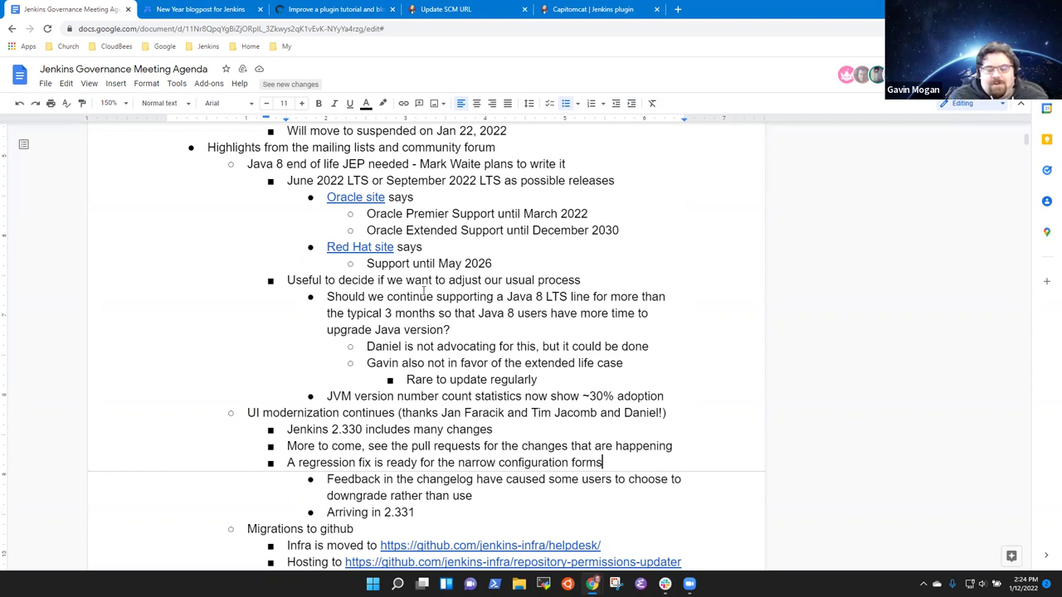
Step: Add a UI modernization bullet after the regression fix notes reading "Good to see announcements in community.jenkins.io"
{"action": "key", "text": "Down"}
{"action": "key", "text": "Down"}
{"action": "key", "text": "Down"}
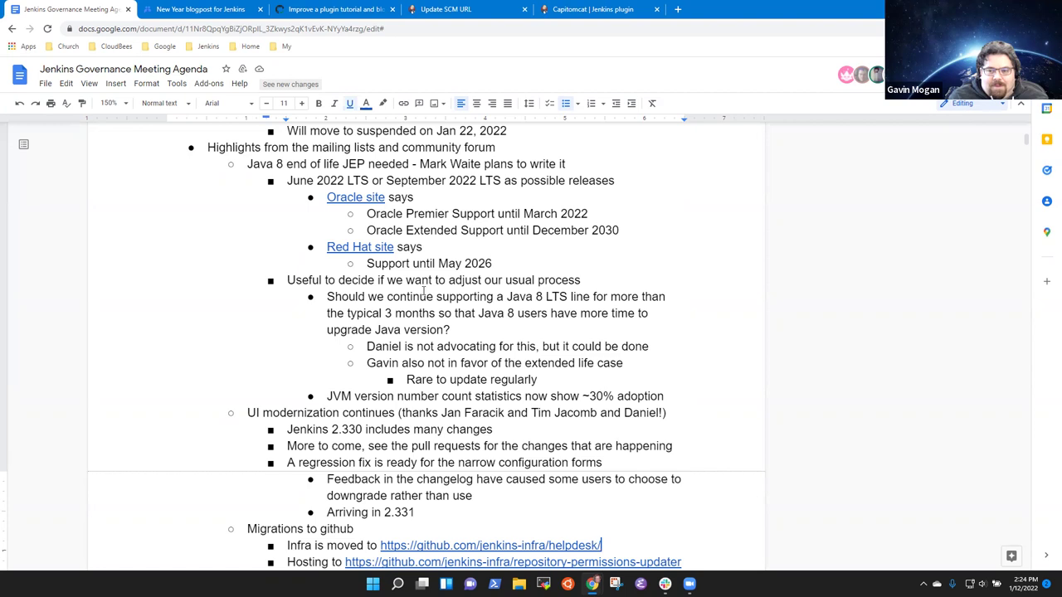
{"action": "key", "text": "Up"}
{"action": "key", "text": "Return"}
{"action": "key", "text": "shift+Tab"}
{"action": "type", "text": "Good to "}
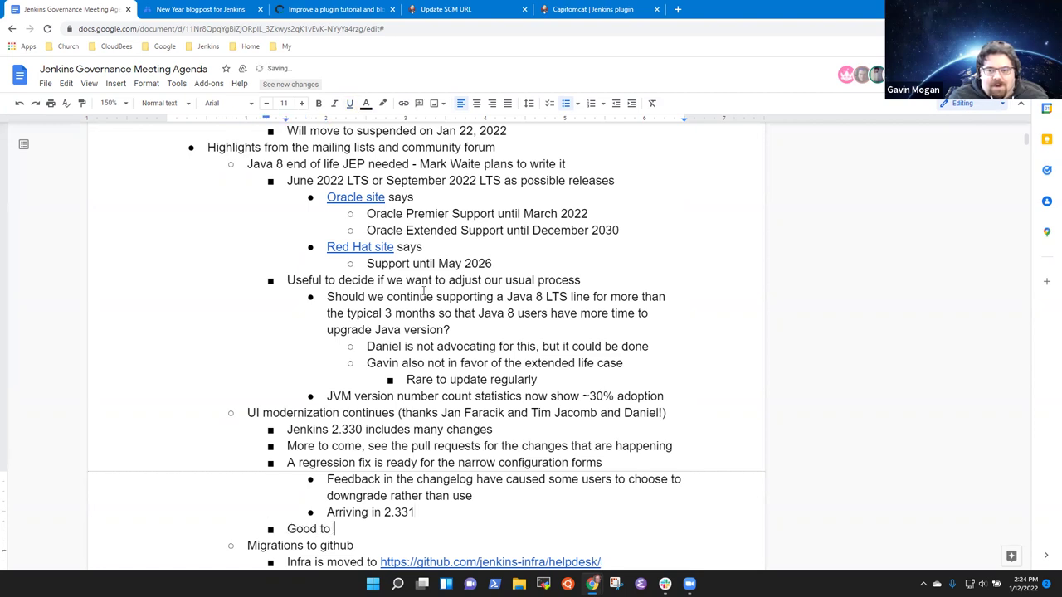
{"action": "type", "text": "see annou"}
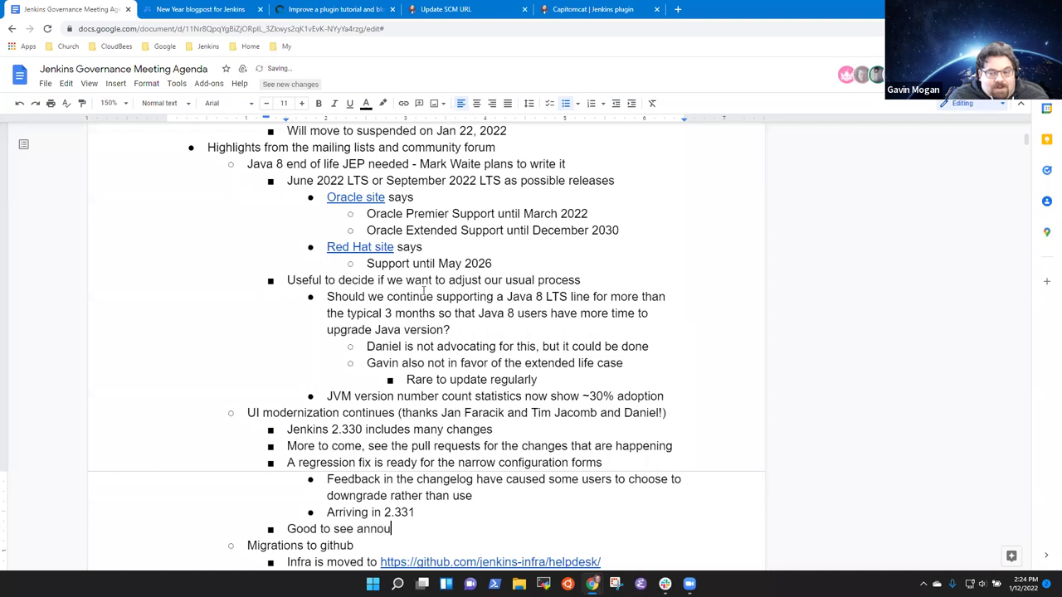
{"action": "type", "text": "ncements in "}
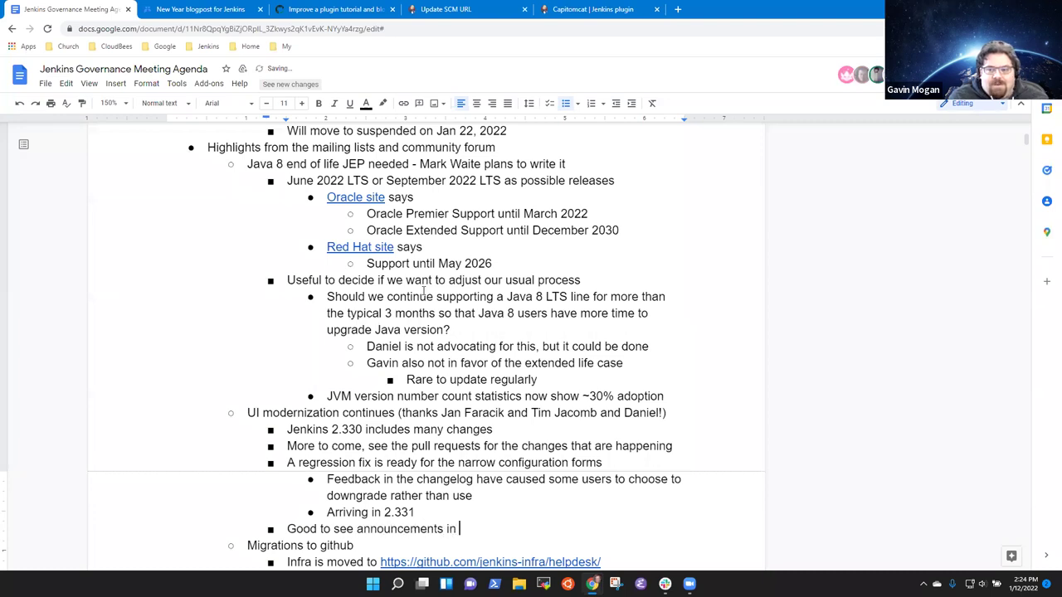
{"action": "type", "text": "communi"}
{"action": "key", "text": "ctrl+BackSpace"}
{"action": "type", "text": "community.jenkins.io"}
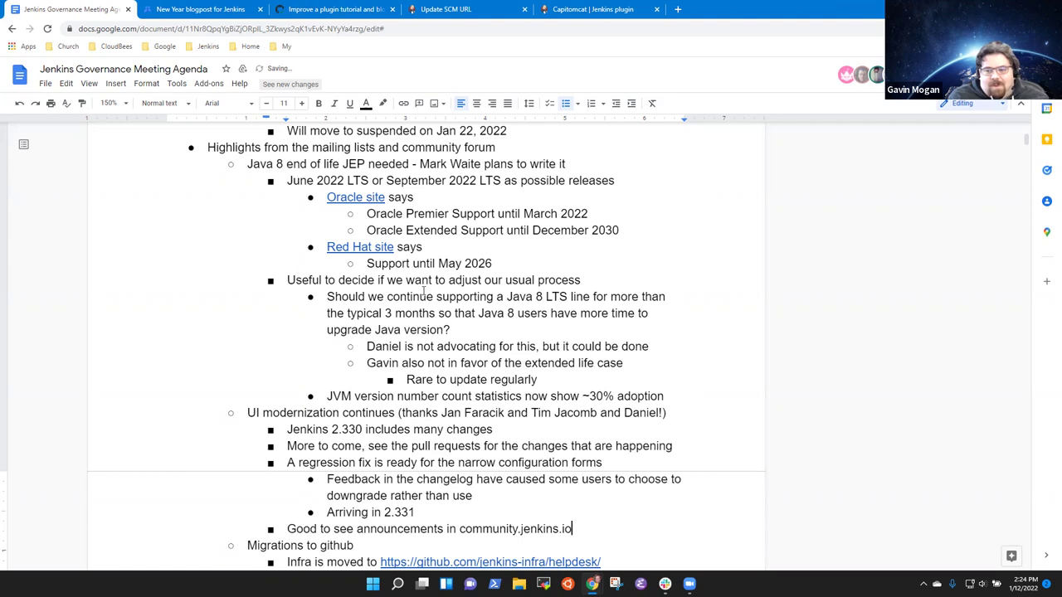
Step: Nest a bullet under the community.jenkins.io announcements line reading "More encouragement for people to review"
{"action": "key", "text": "Return"}
{"action": "key", "text": "Tab"}
{"action": "type", "text": "More encou"}
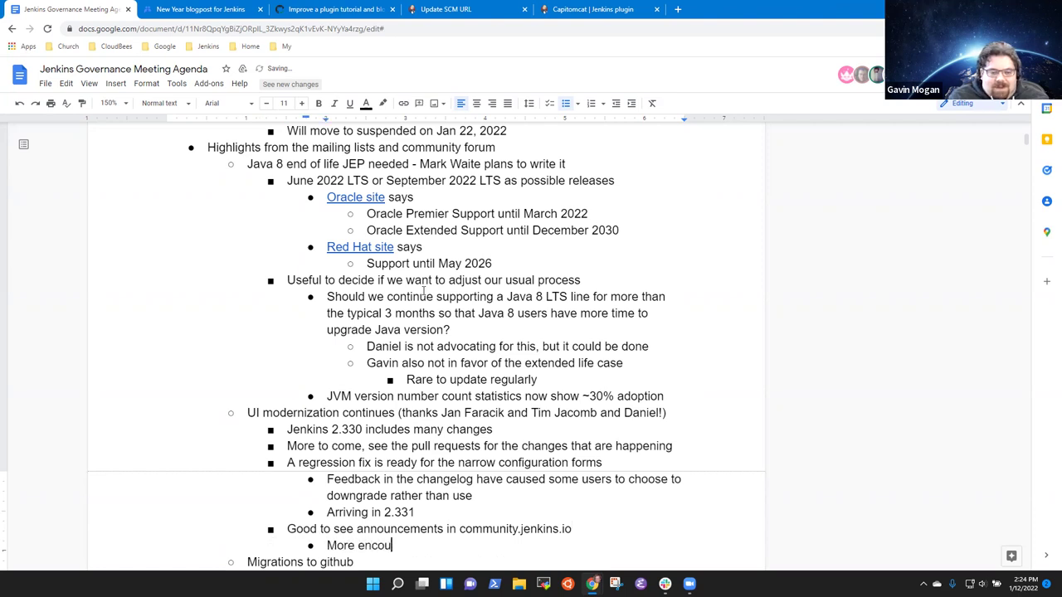
{"action": "type", "text": "ragement for "}
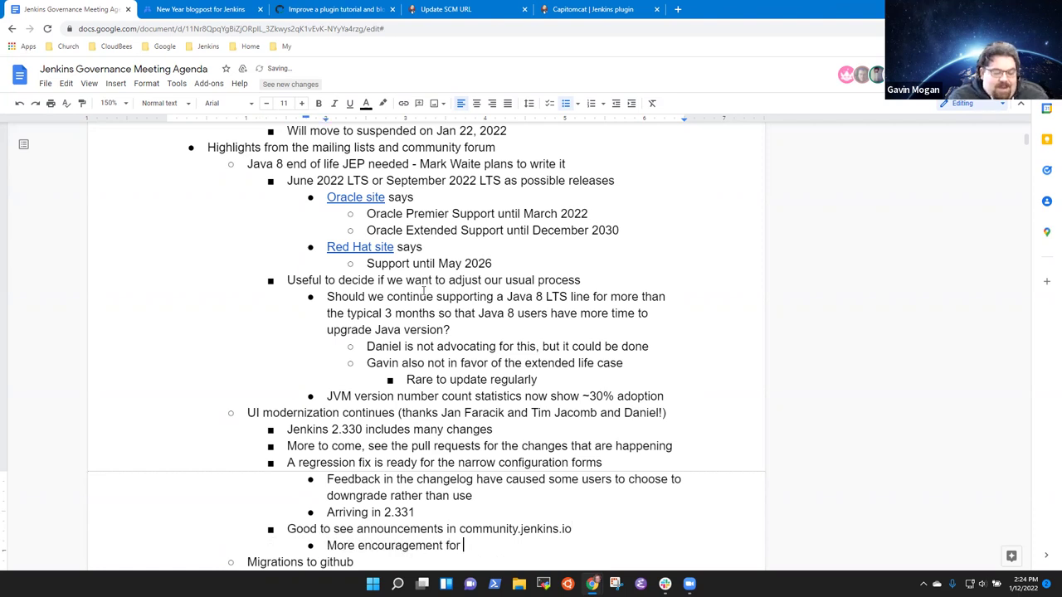
{"action": "type", "text": "people to "}
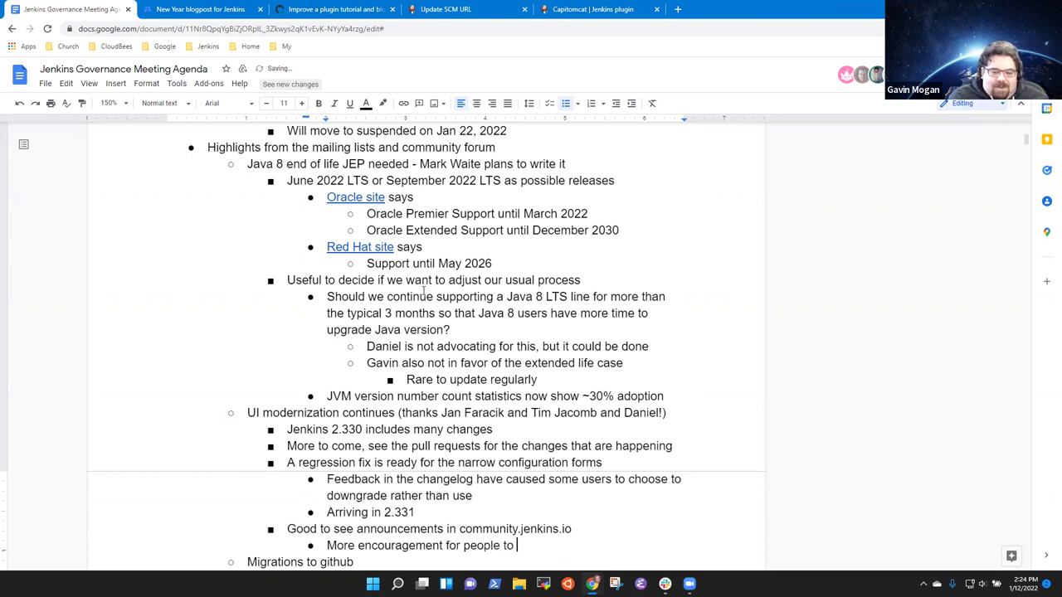
{"action": "type", "text": "review"}
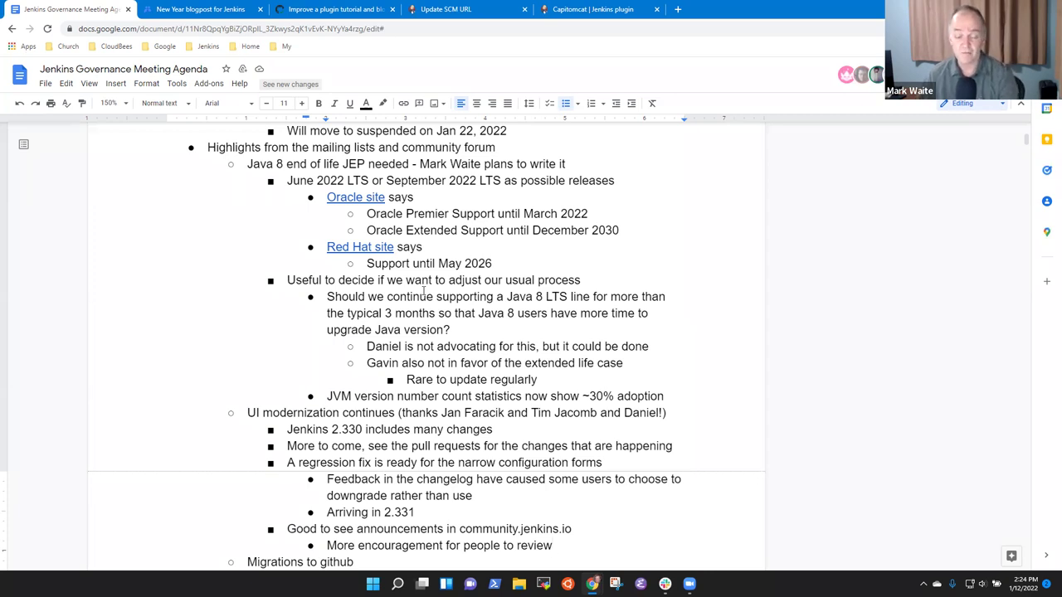
{"action": "key", "text": "Return"}
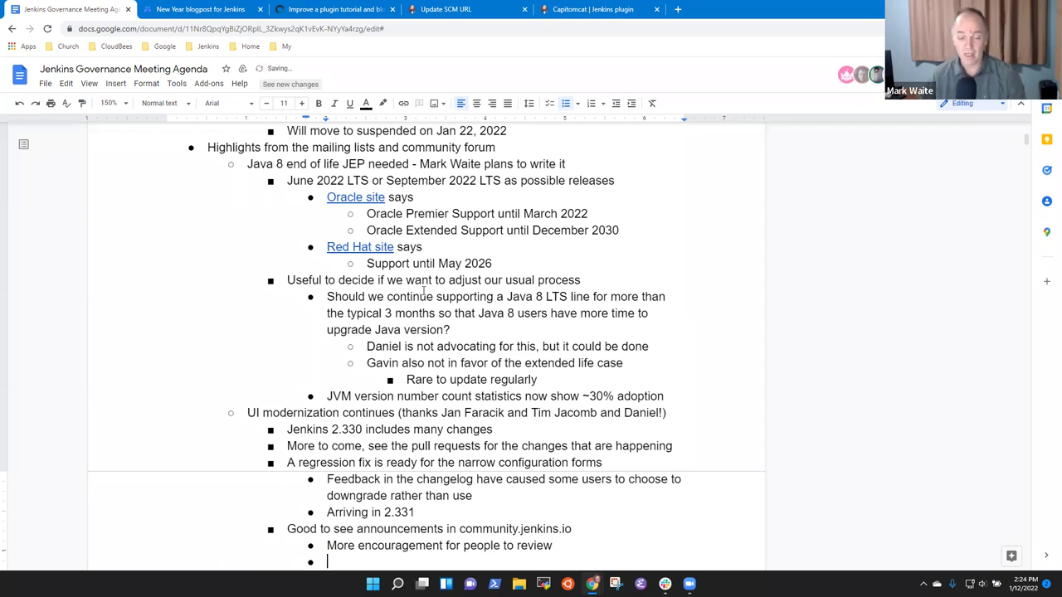
{"action": "type", "text": "Good time"}
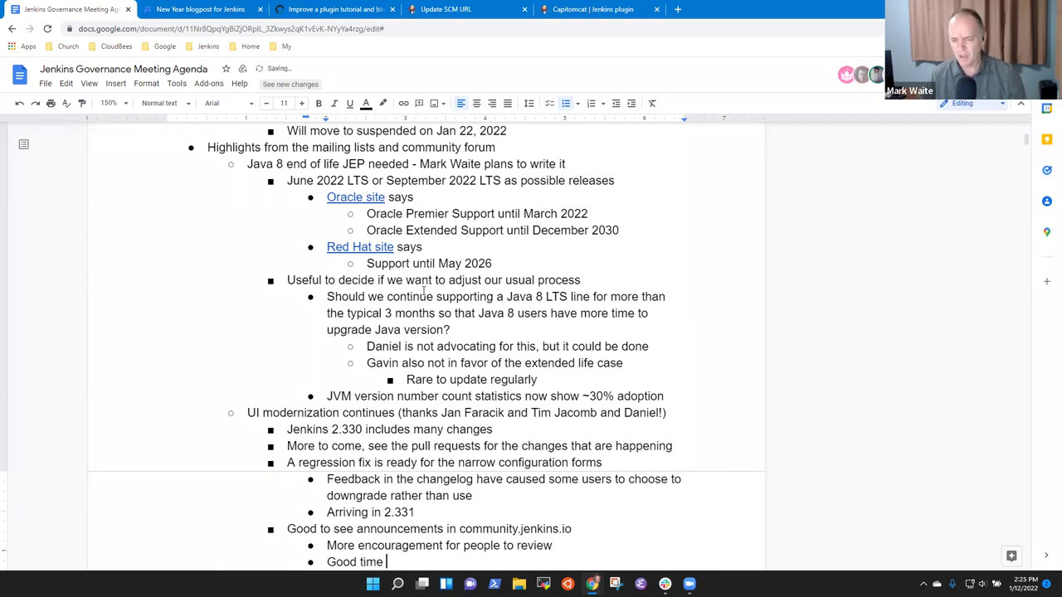
{"action": "scroll", "coordinate": [424, 293], "scroll_direction": "down", "scroll_amount": 1}
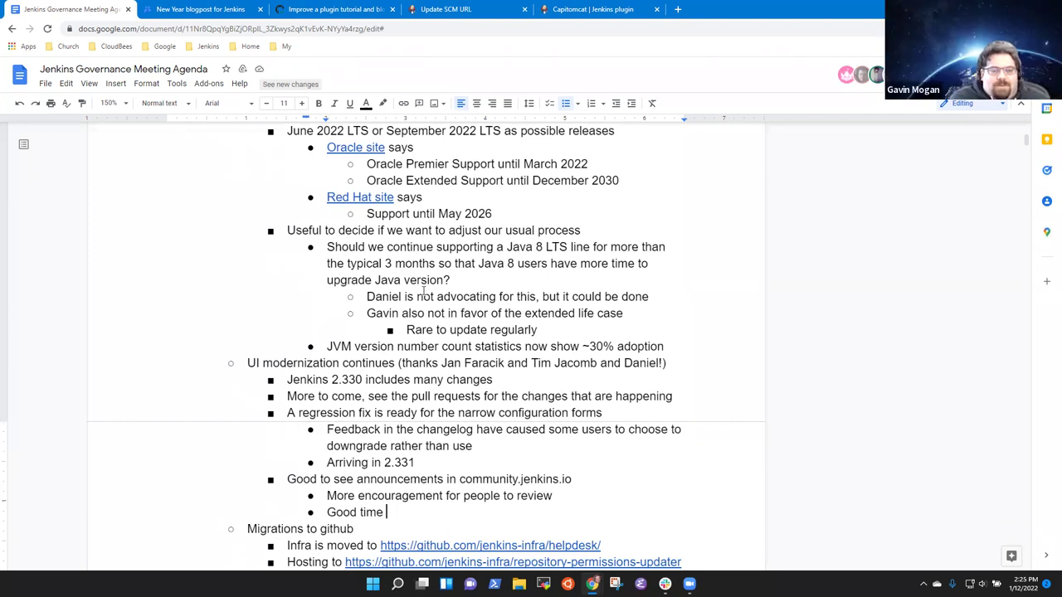
{"action": "type", "text": "to highlight"}
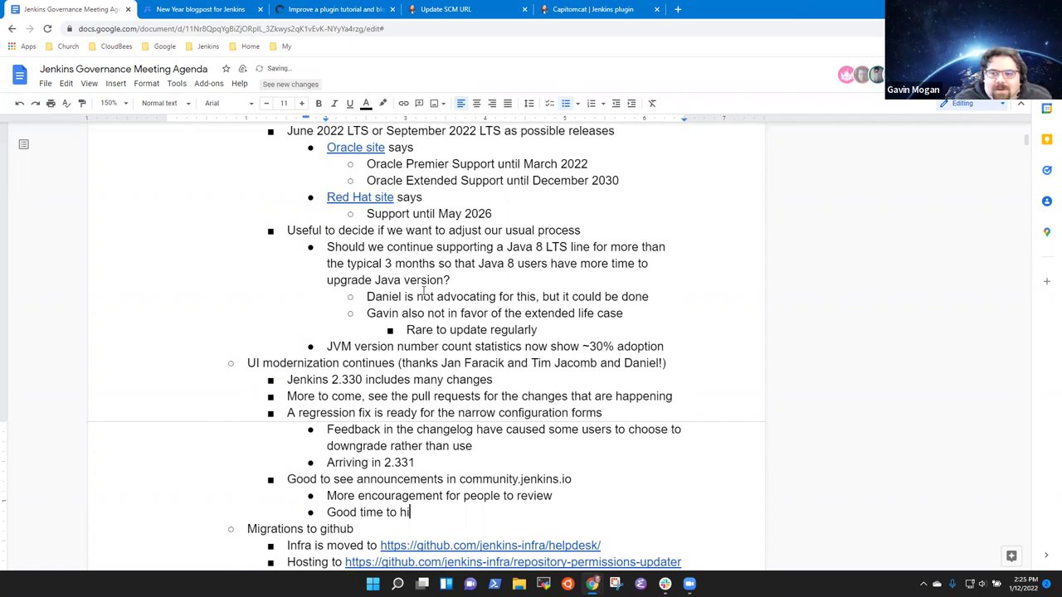
{"action": "key", "text": "ctrl+BackSpace"}
{"action": "key", "text": "ctrl+BackSpace"}
{"action": "key", "text": "ctrl+BackSpace"}
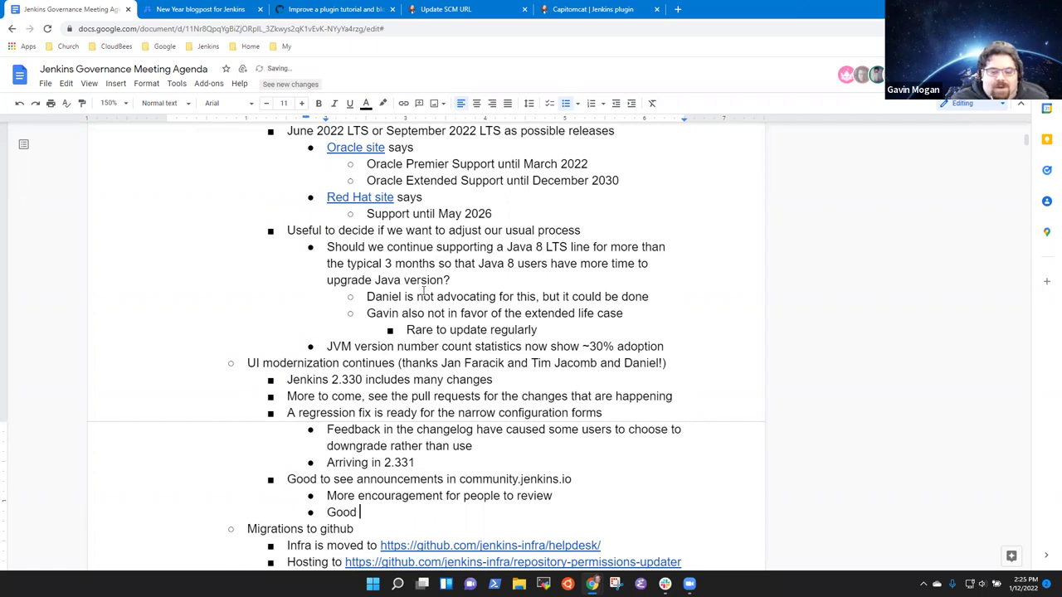
{"action": "key", "text": "ctrl+BackSpace"}
{"action": "key", "text": "BackSpace"}
{"action": "key", "text": "BackSpace"}
Step: Below the encouragement note, add the bullet "Post or two on the community site showing screenshots"
{"action": "key", "text": "Return"}
{"action": "type", "text": "Post or "}
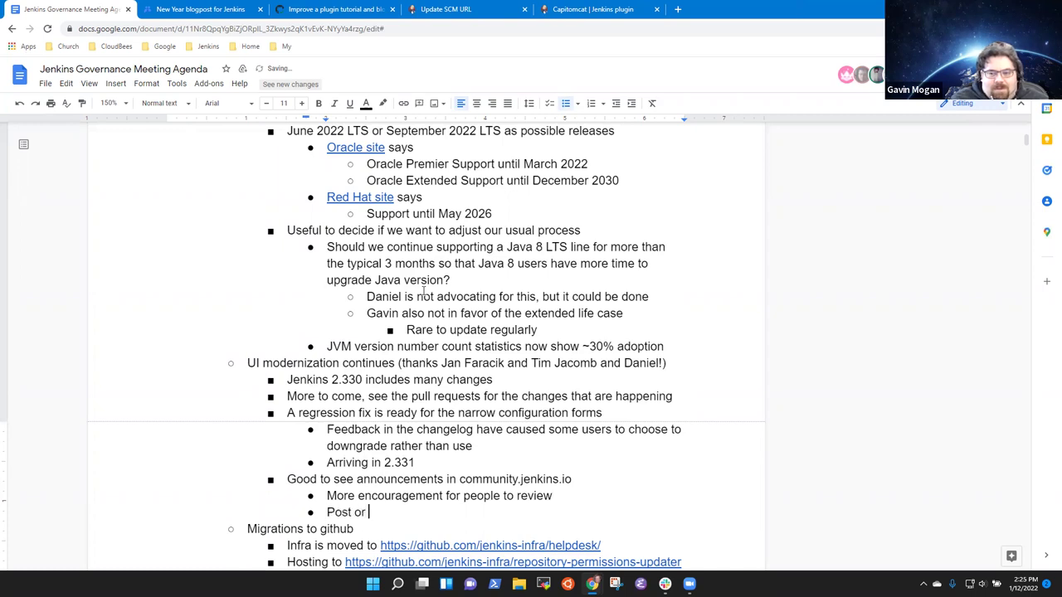
{"action": "type", "text": "two on the commu"}
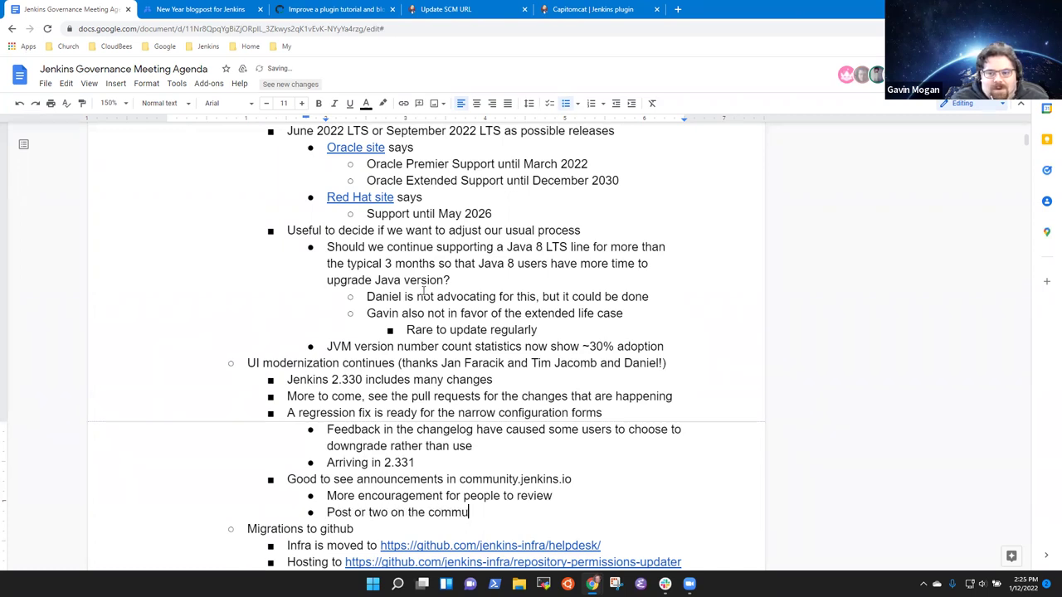
{"action": "type", "text": "nity site showing "}
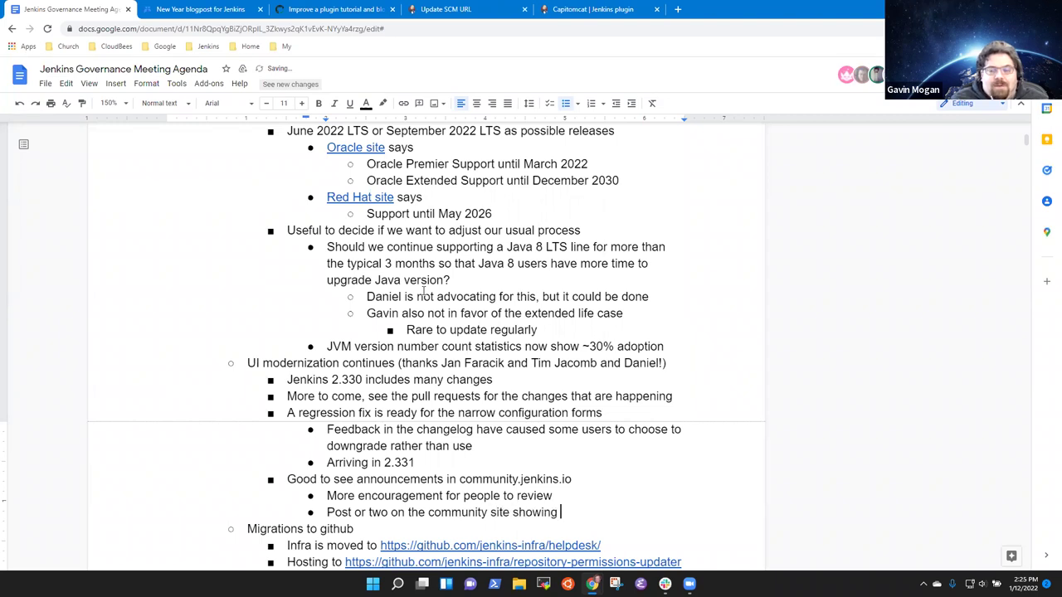
{"action": "type", "text": "screenshots"}
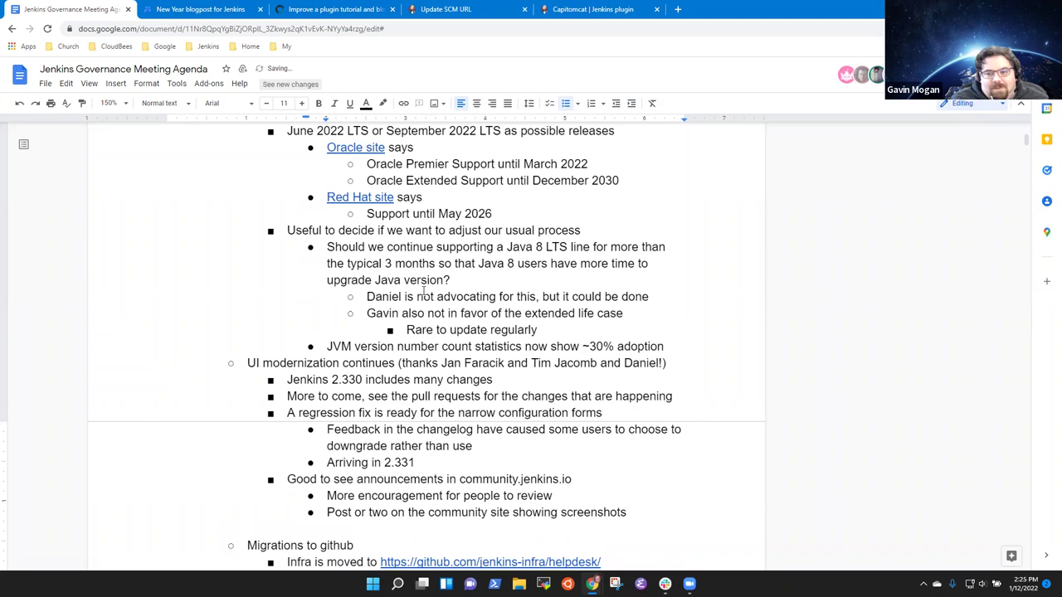
Step: Add another bullet under the announcements line reading "Allow those outside meetings to see the results of UI work"
{"action": "key", "text": "Return"}
{"action": "type", "text": "Allow tho"}
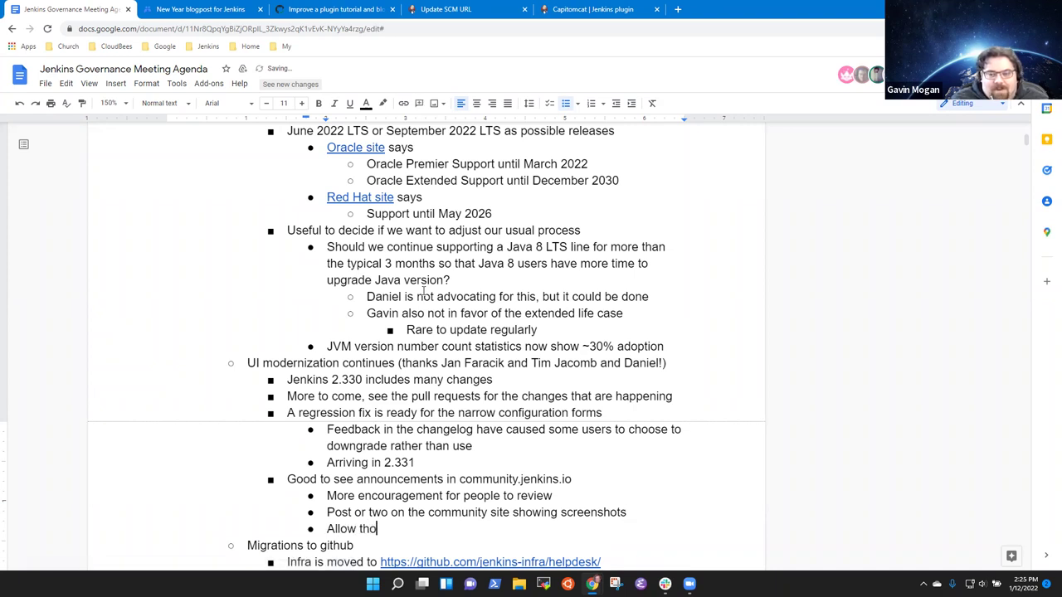
{"action": "type", "text": "se outside me"}
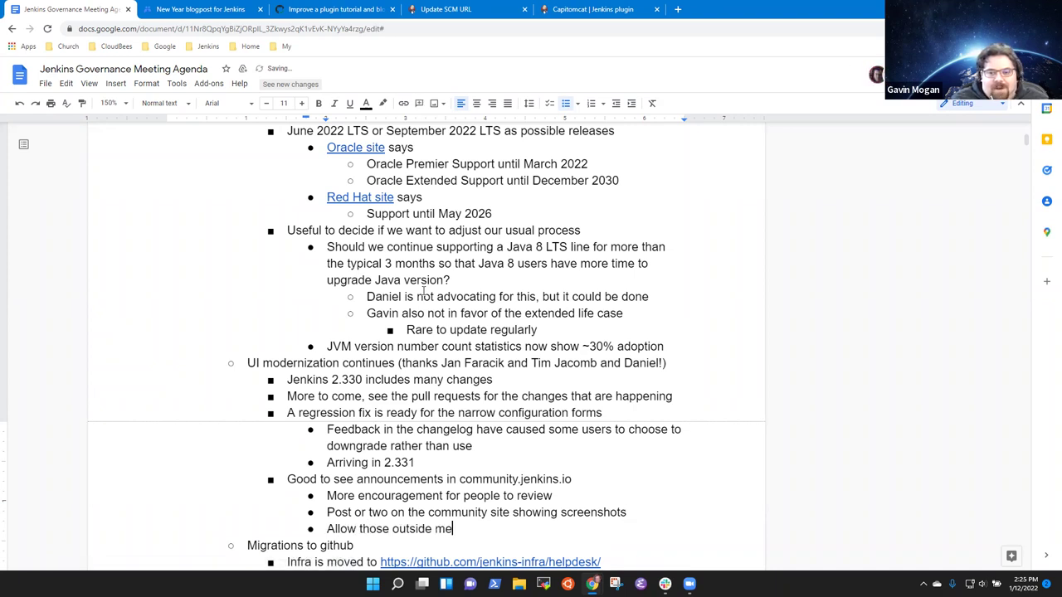
{"action": "type", "text": "etings to see the re"}
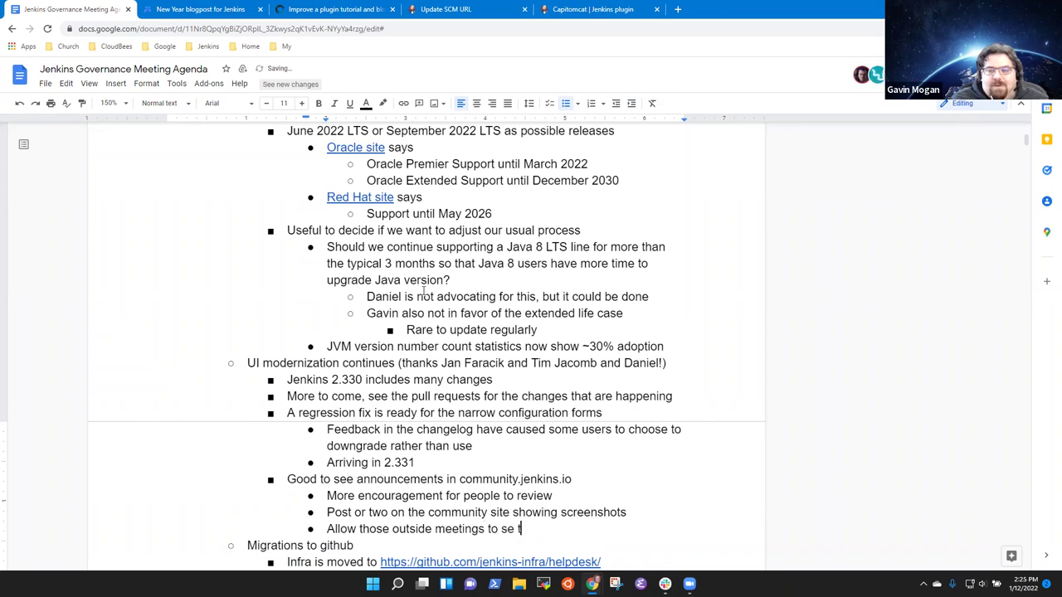
{"action": "type", "text": "sults of "}
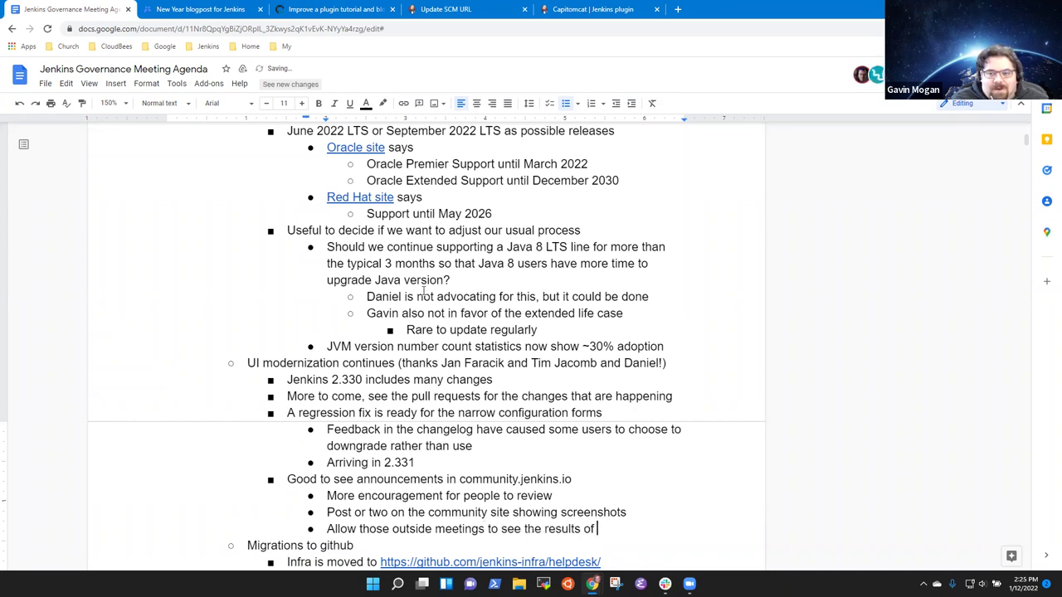
{"action": "type", "text": "UI work"}
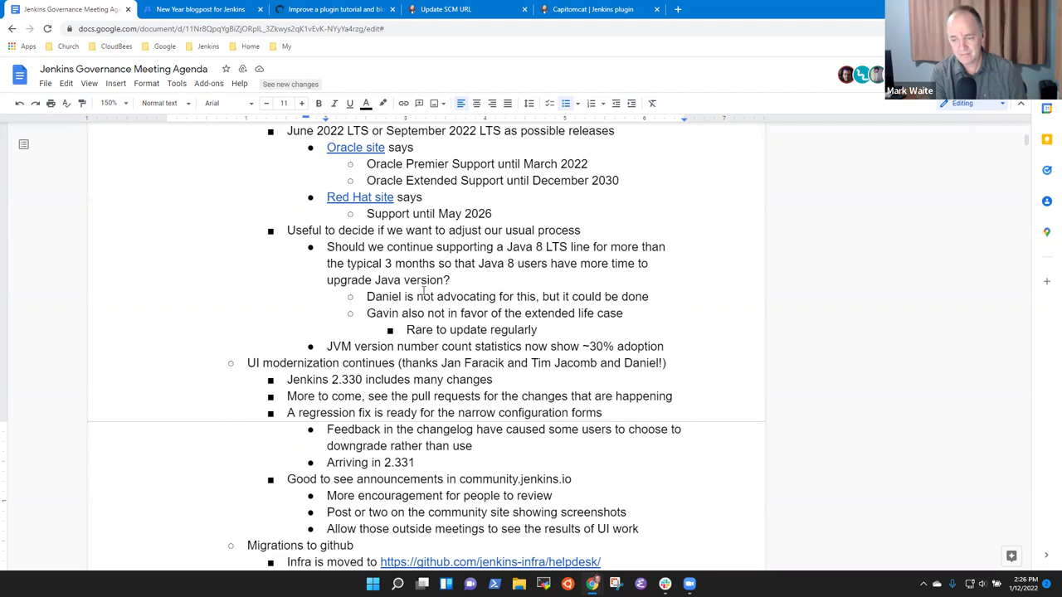
Step: Under Migrations to github, insert "issue tracking" after "Infra" in the helpdesk line
{"action": "key", "text": "Down"}
{"action": "key", "text": "Down"}
{"action": "key", "text": "Down"}
{"action": "key", "text": "Up"}
{"action": "key", "text": "Up"}
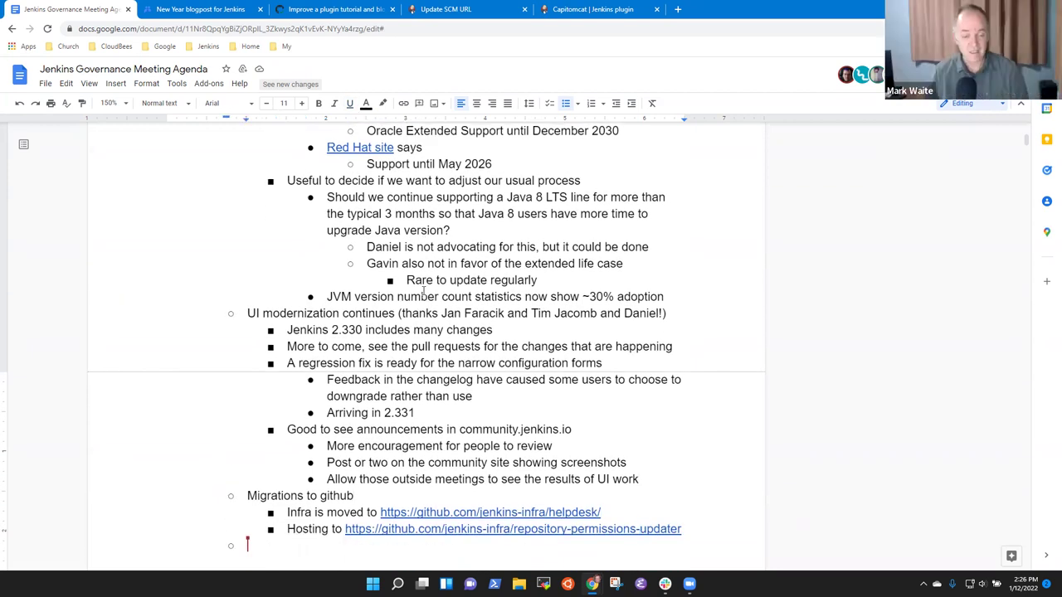
{"action": "key", "text": "shift+End"}
{"action": "key", "text": "End"}
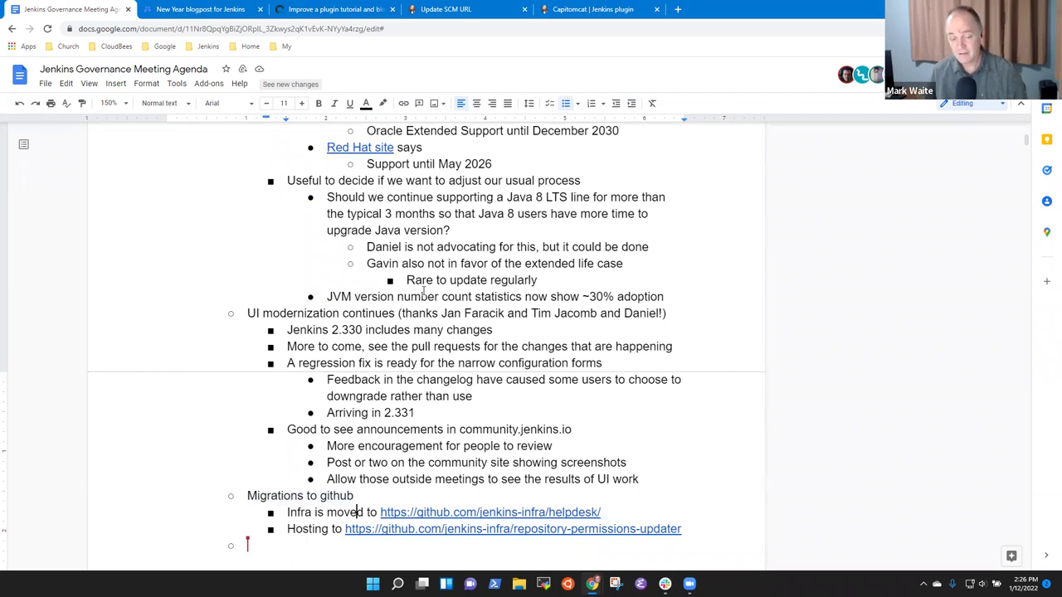
{"action": "key", "text": "Down"}
{"action": "key", "text": "ctrl+Left"}
{"action": "key", "text": "ctrl+Left"}
{"action": "type", "text": "issue tracking"}
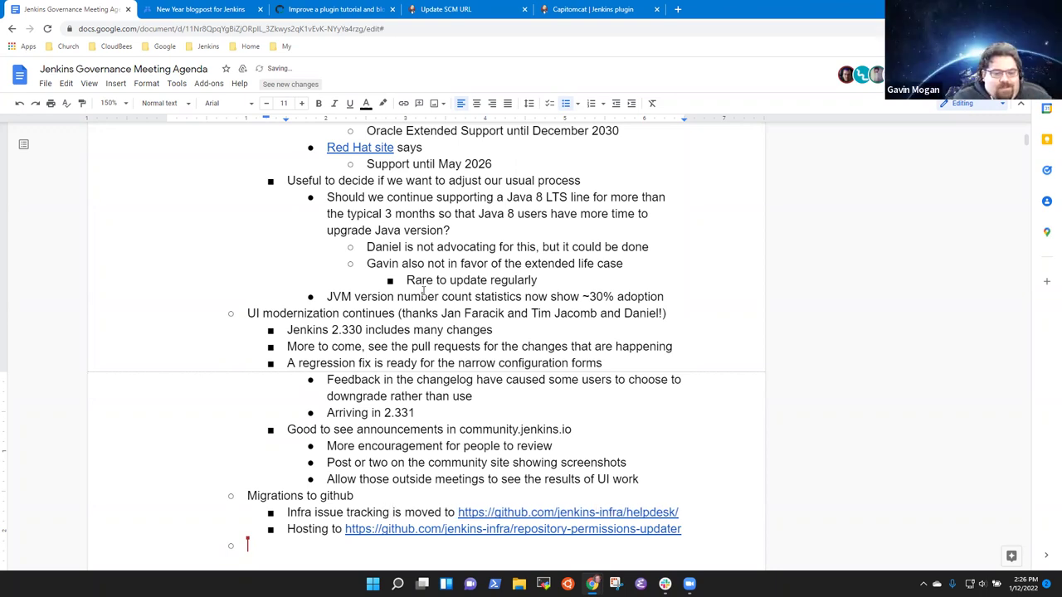
Step: Reword the helpdesk line so that "Infra issue tracking is on" precedes the link
{"action": "key", "text": "shift+ctrl+Right"}
{"action": "key", "text": "shift+ctrl+Left"}
{"action": "key", "text": "shift+ctrl+Right"}
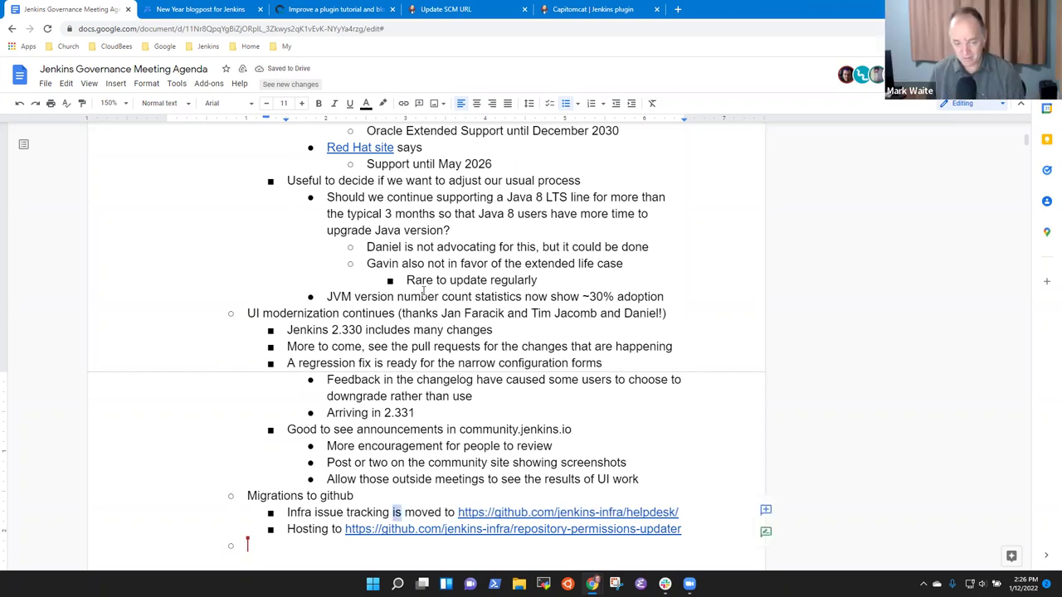
{"action": "type", "text": "has"}
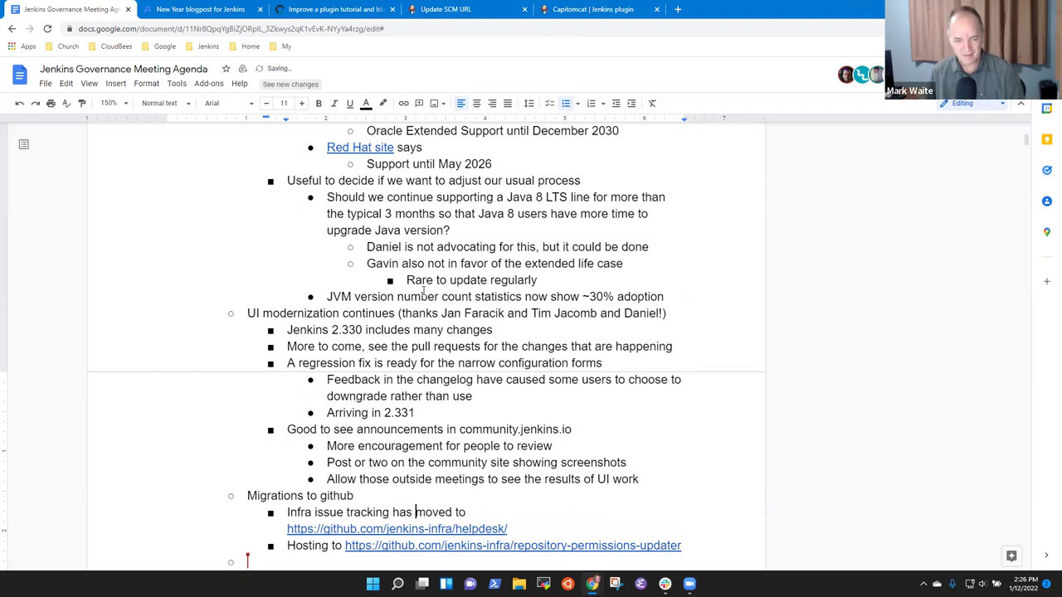
{"action": "key", "text": "shift+ctrl+Right"}
{"action": "key", "text": "shift+ctrl+Right"}
{"action": "key", "text": "Delete"}
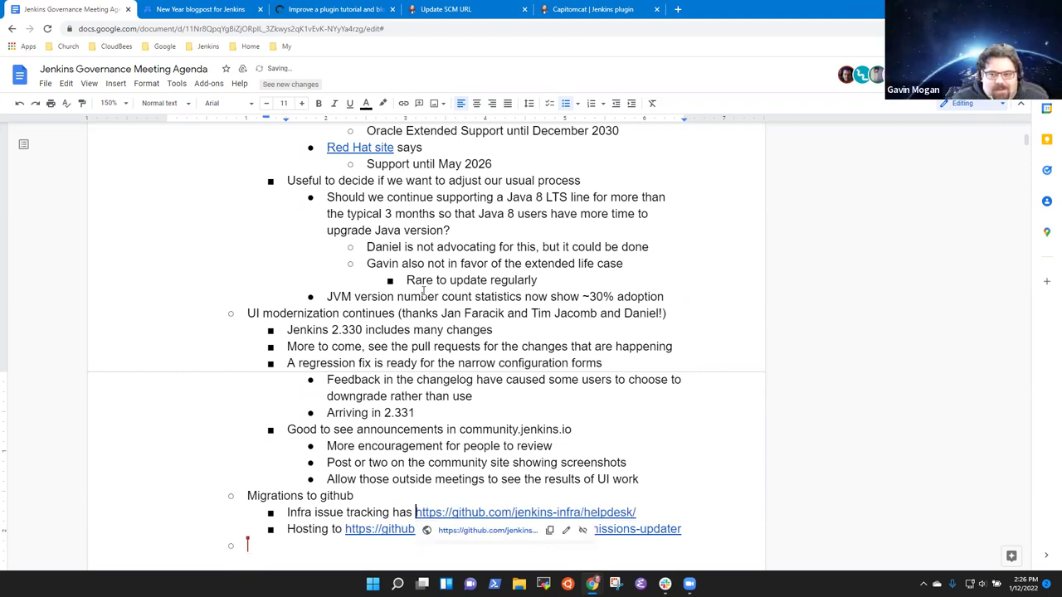
{"action": "key", "text": "ctrl+BackSpace"}
{"action": "type", "text": "is on"}
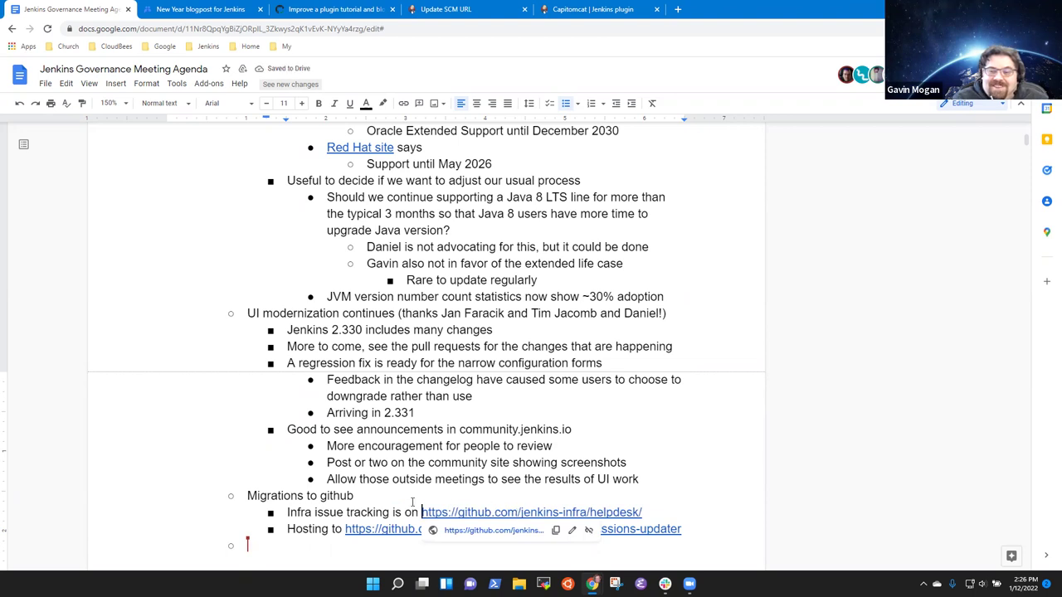
Step: Add a nested bullet under the helpdesk line reading "Issues migrated from the Jira issues"
{"action": "key", "text": "Down"}
{"action": "key", "text": "Down"}
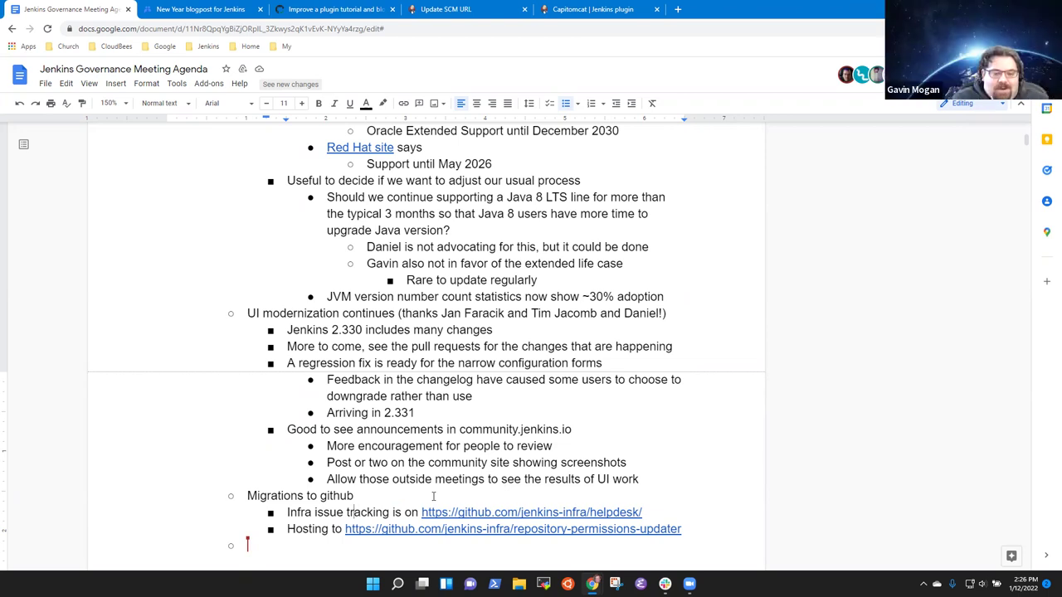
{"action": "key", "text": "End"}
{"action": "key", "text": "Return"}
{"action": "key", "text": "Tab"}
{"action": "type", "text": "Issues migrated f"}
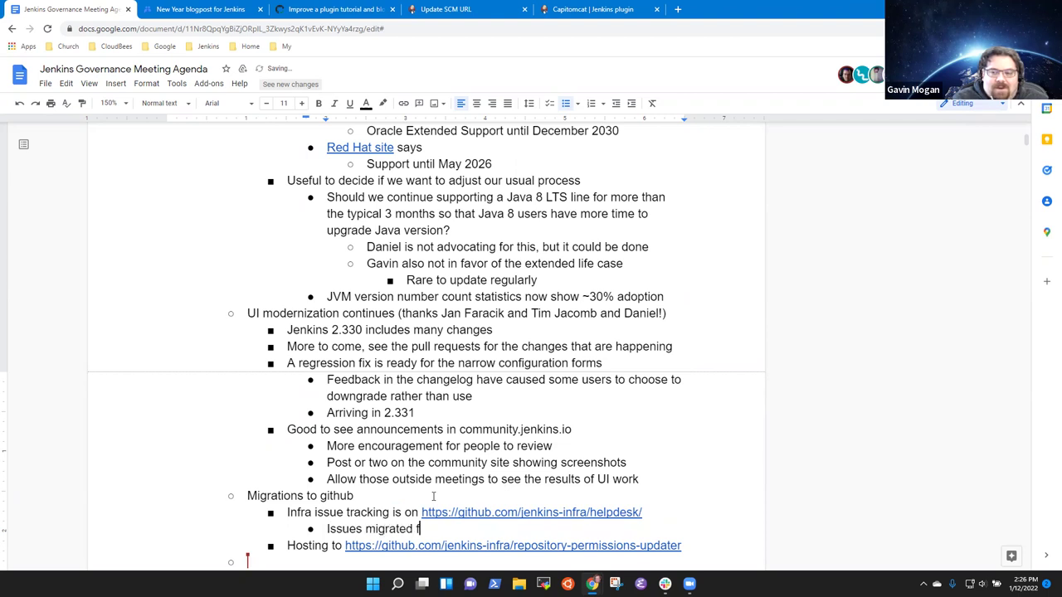
{"action": "type", "text": "rom the Jira issues"}
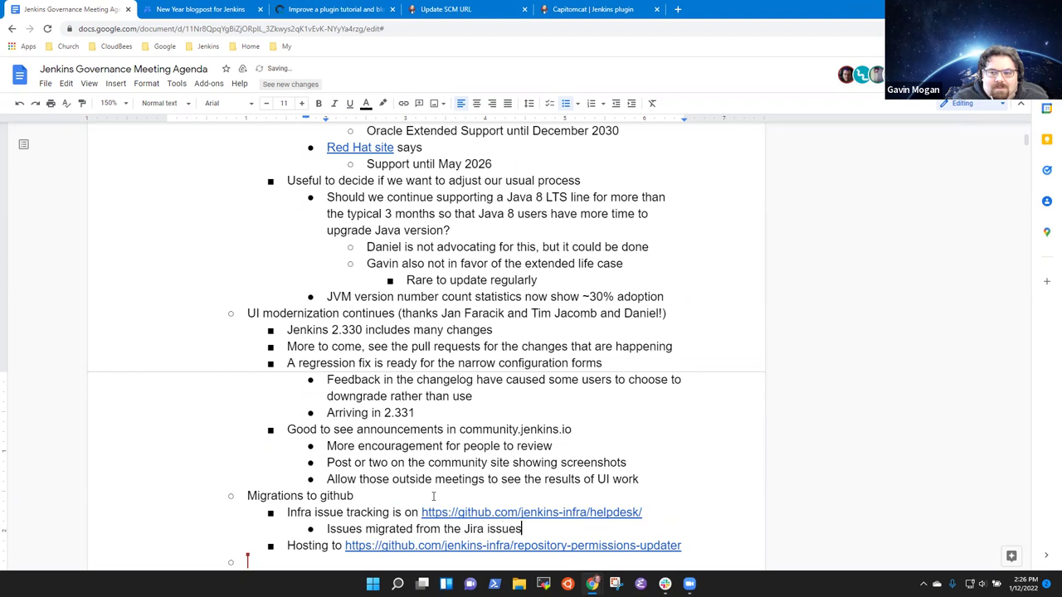
Step: Add another bullet below the Jira note reading "GitHub issue forms with fields and drop-down"
{"action": "key", "text": "Return"}
{"action": "type", "text": "GitHub issu"}
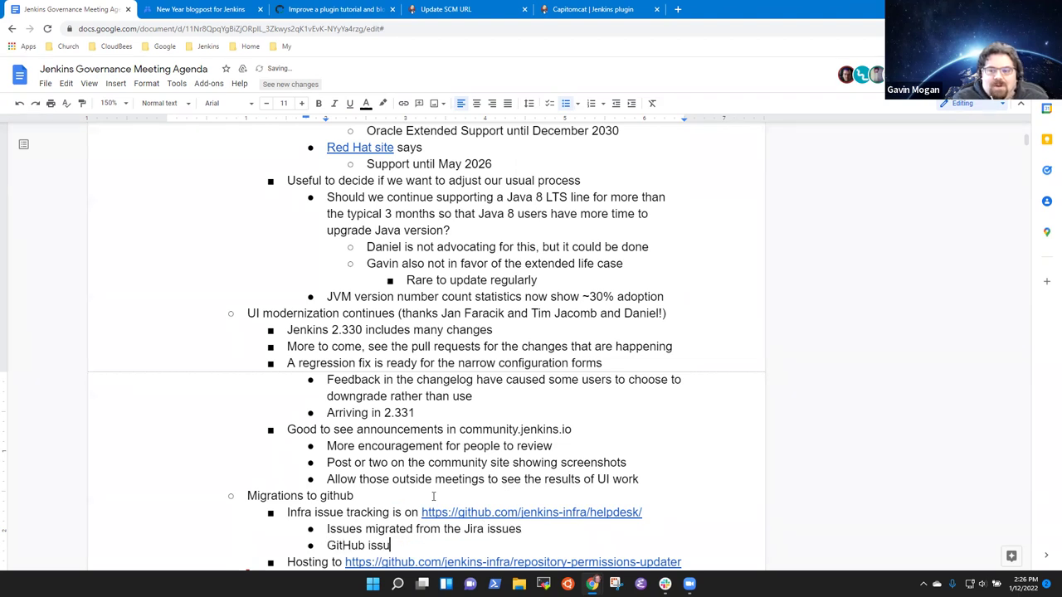
{"action": "type", "text": "e forms"}
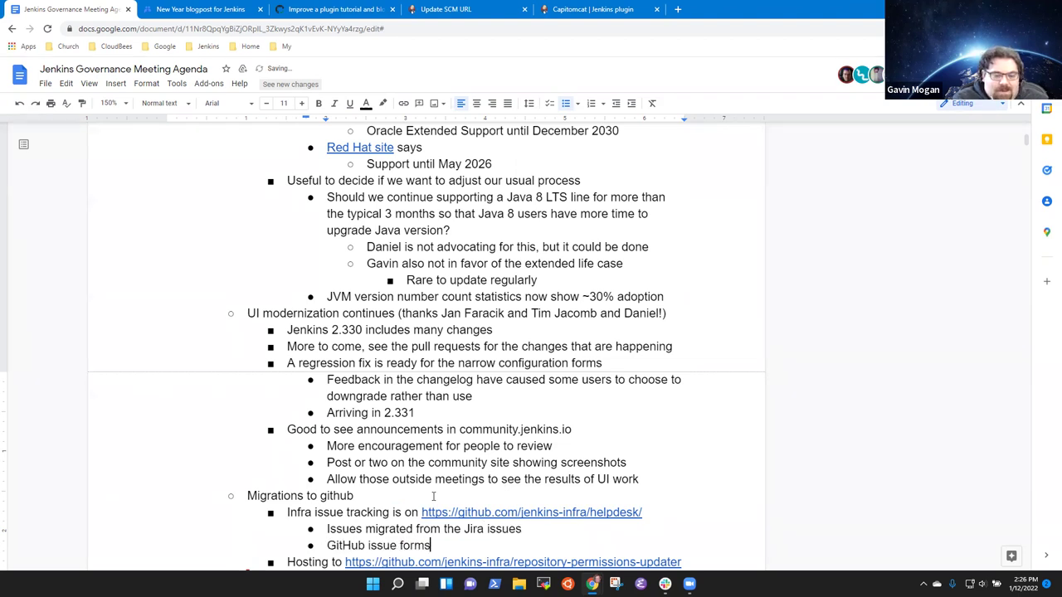
{"action": "type", "text": " with fields "}
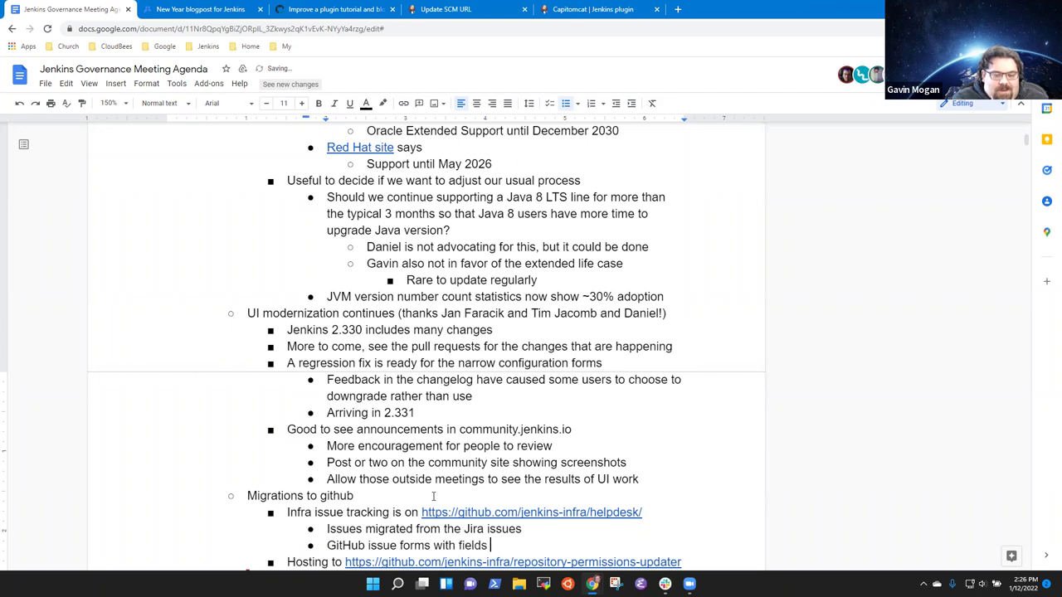
{"action": "type", "text": "and drop-"}
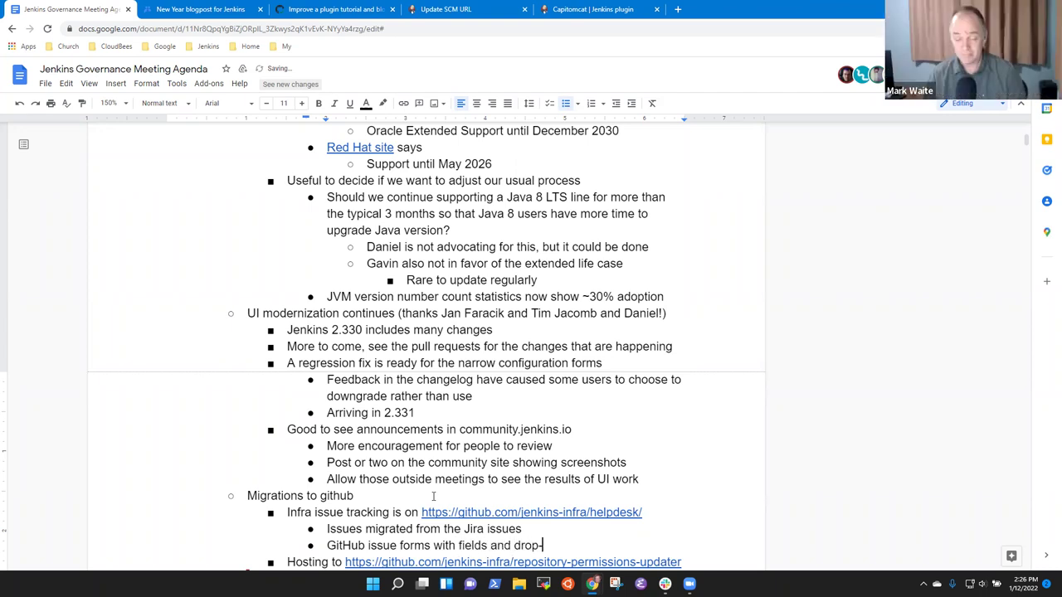
{"action": "type", "text": "down"}
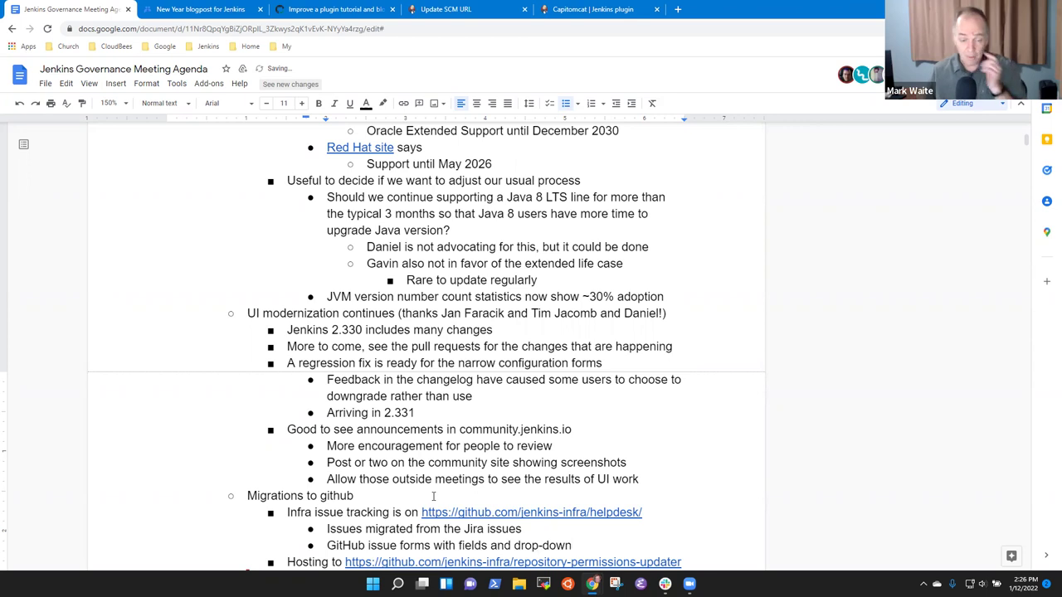
{"action": "scroll", "coordinate": [433, 496], "scroll_direction": "down", "scroll_amount": 2}
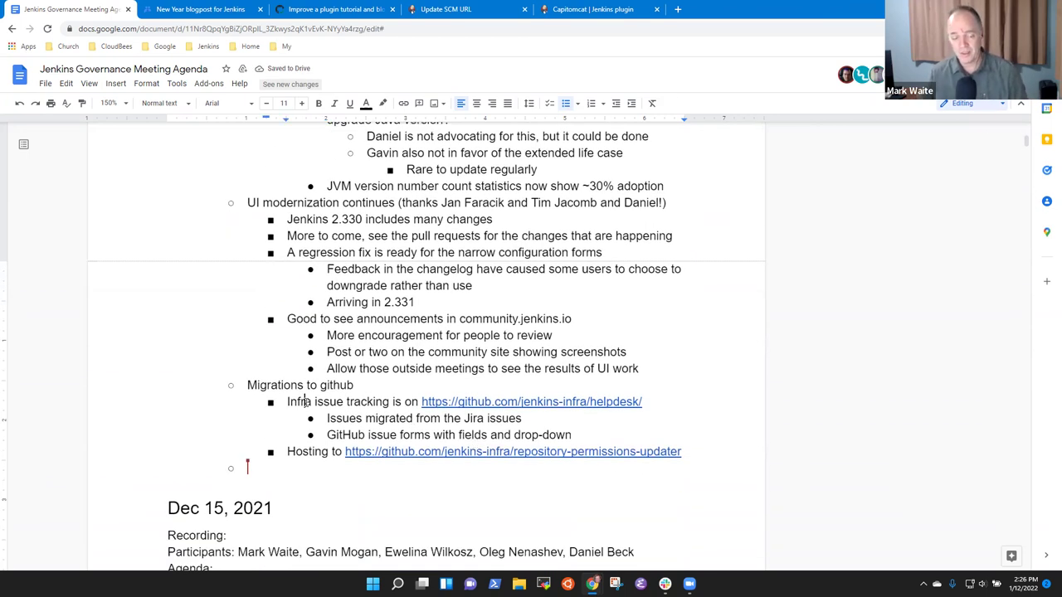
{"action": "key", "text": "Down"}
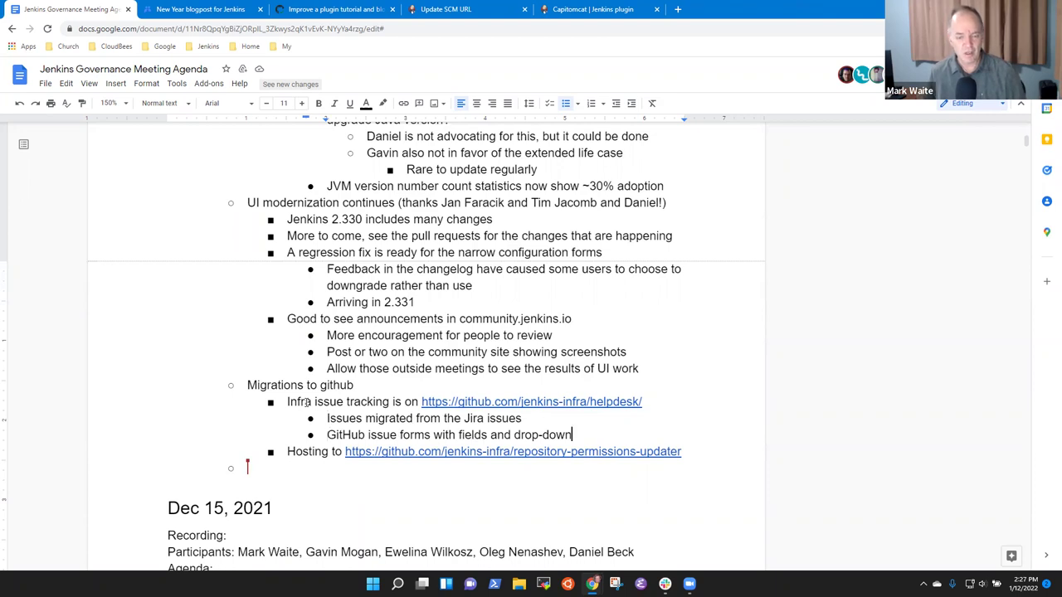
{"action": "key", "text": "Up"}
{"action": "key", "text": "Up"}
{"action": "key", "text": "Home"}
{"action": "key", "text": "shift+End"}
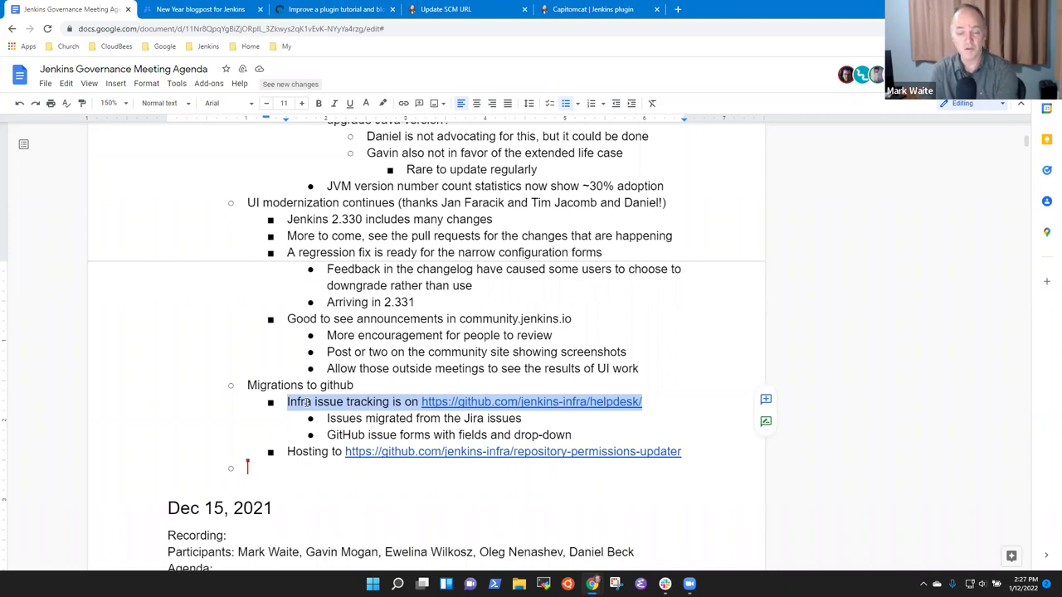
Step: Below the GitHub issue forms bullet, add the bullet "Forms are being considered for other uses as well"
{"action": "key", "text": "Down"}
{"action": "key", "text": "Down"}
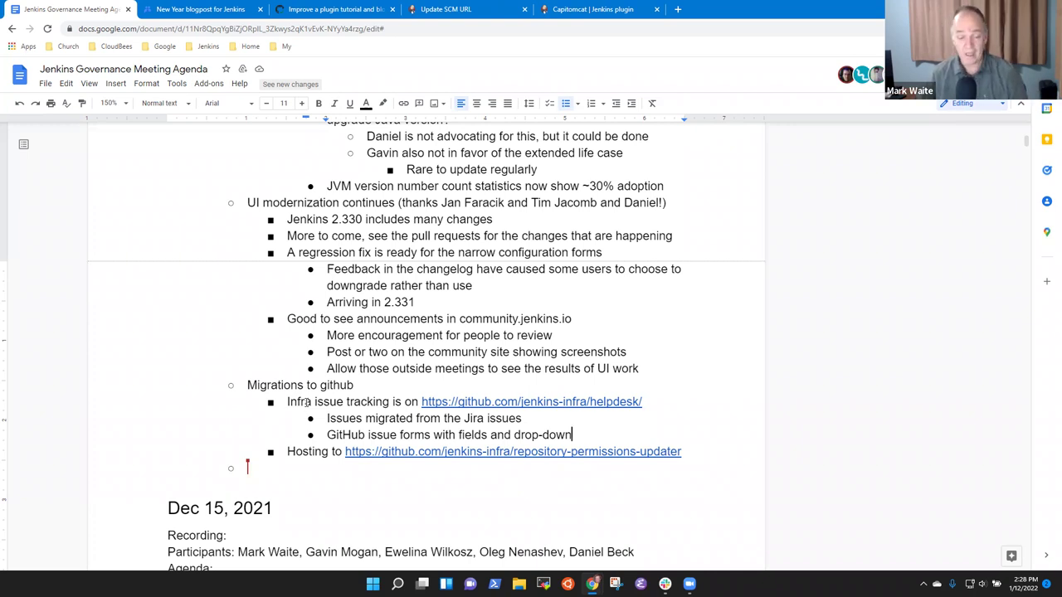
{"action": "key", "text": "Return"}
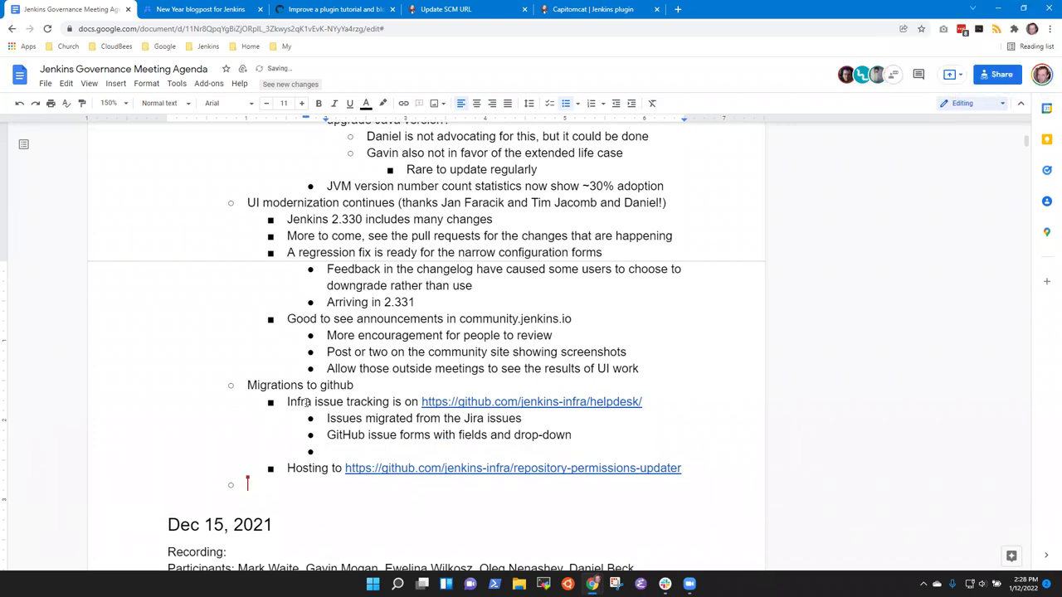
{"action": "key", "text": "BackSpace"}
{"action": "key", "text": "BackSpace"}
{"action": "key", "text": "Return"}
{"action": "type", "text": "Forms are being considere"}
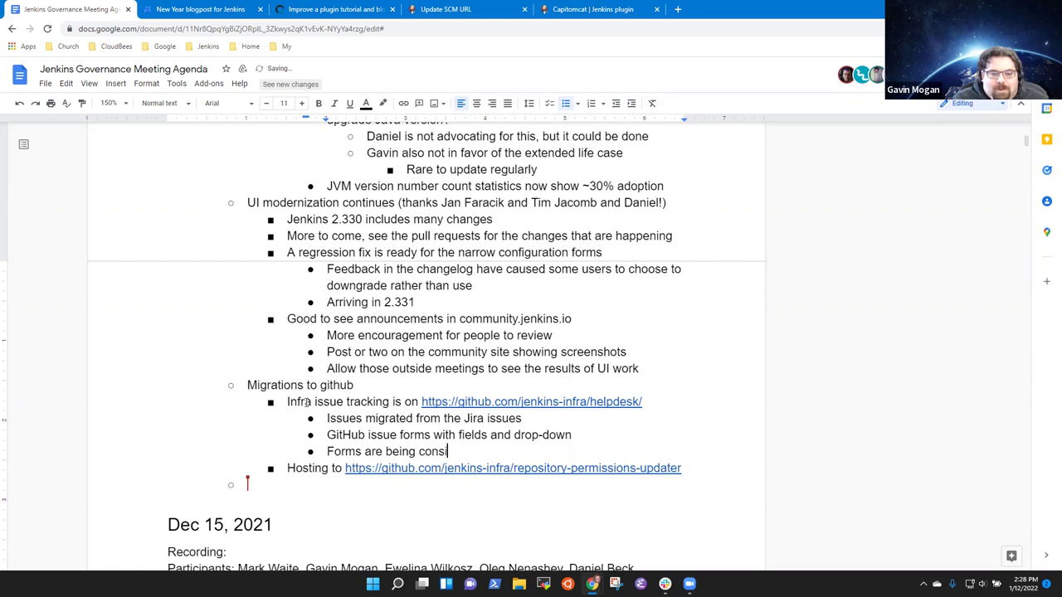
{"action": "type", "text": "d for other"}
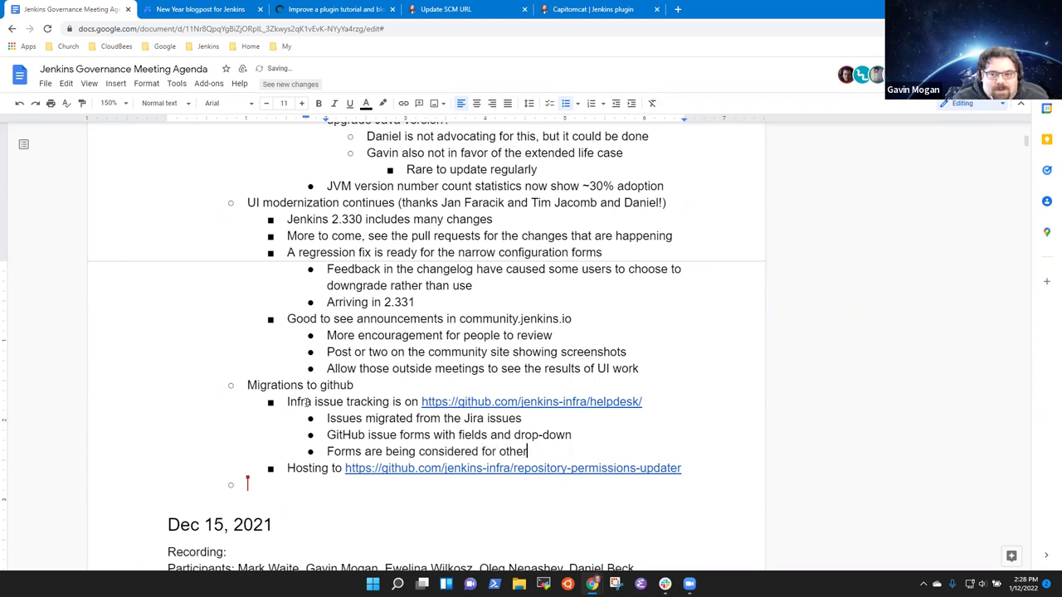
{"action": "type", "text": " uses as well"}
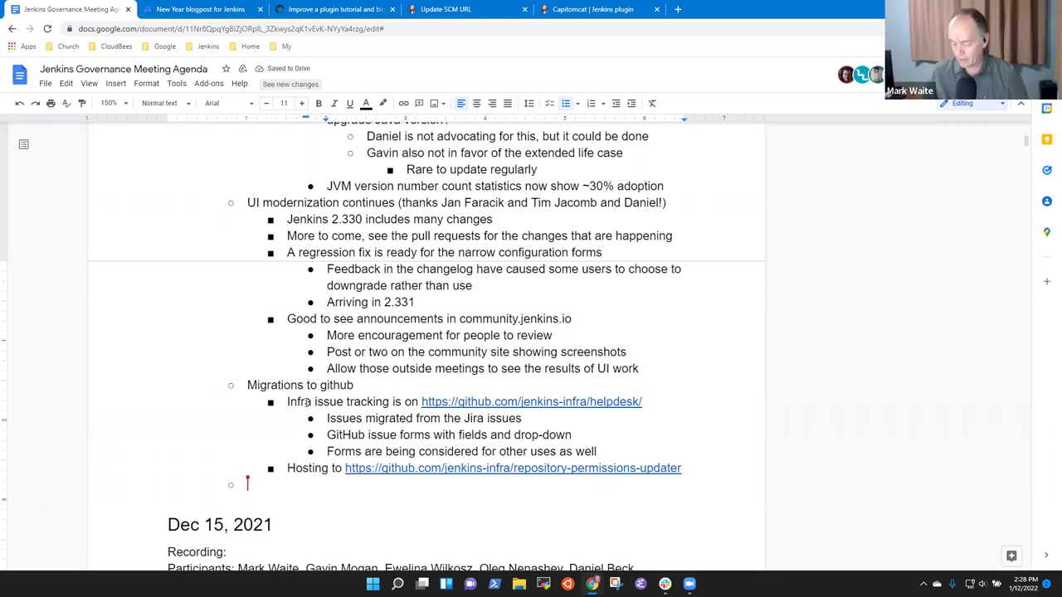
Step: Nest a sub-bullet under the other-uses note that starts with "Thanks to" and names the two contributors in full
{"action": "key", "text": "shift+End"}
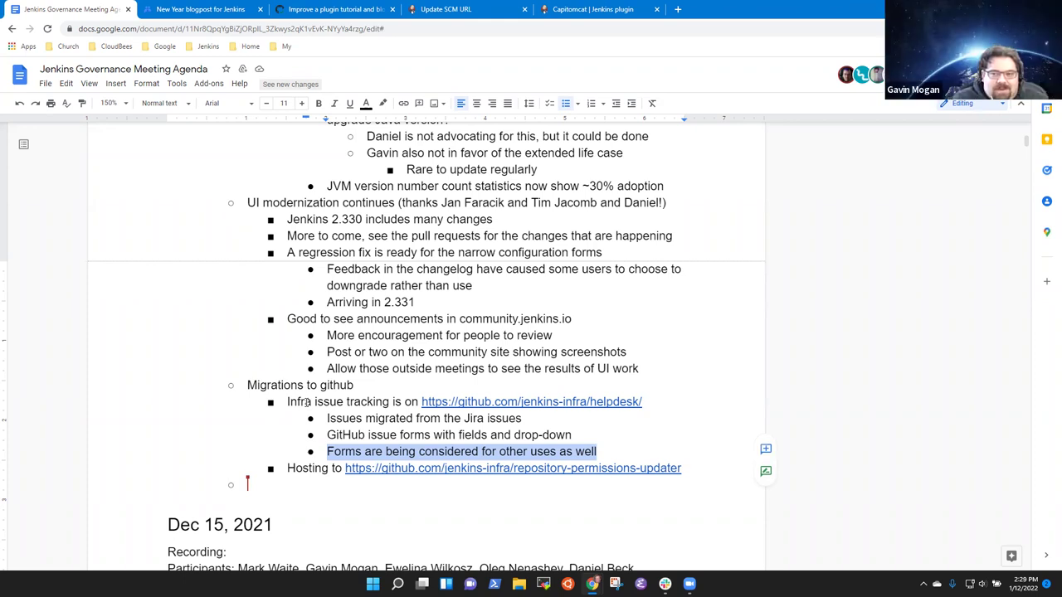
{"action": "key", "text": "Right"}
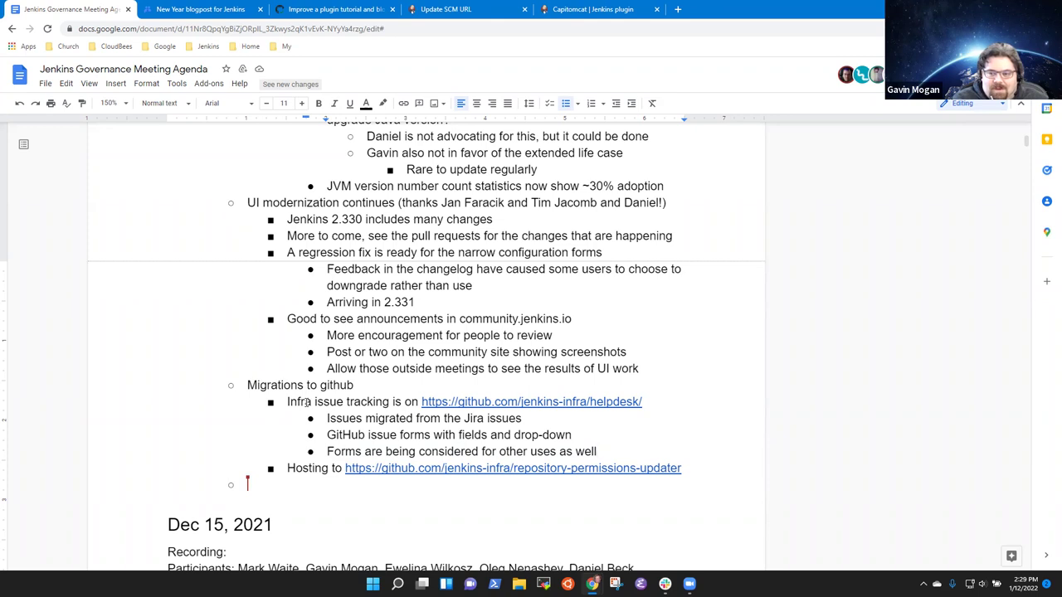
{"action": "key", "text": "Return"}
{"action": "key", "text": "Tab"}
{"action": "type", "text": "Thankso"}
{"action": "key", "text": "BackSpace"}
{"action": "type", "text": "to "}
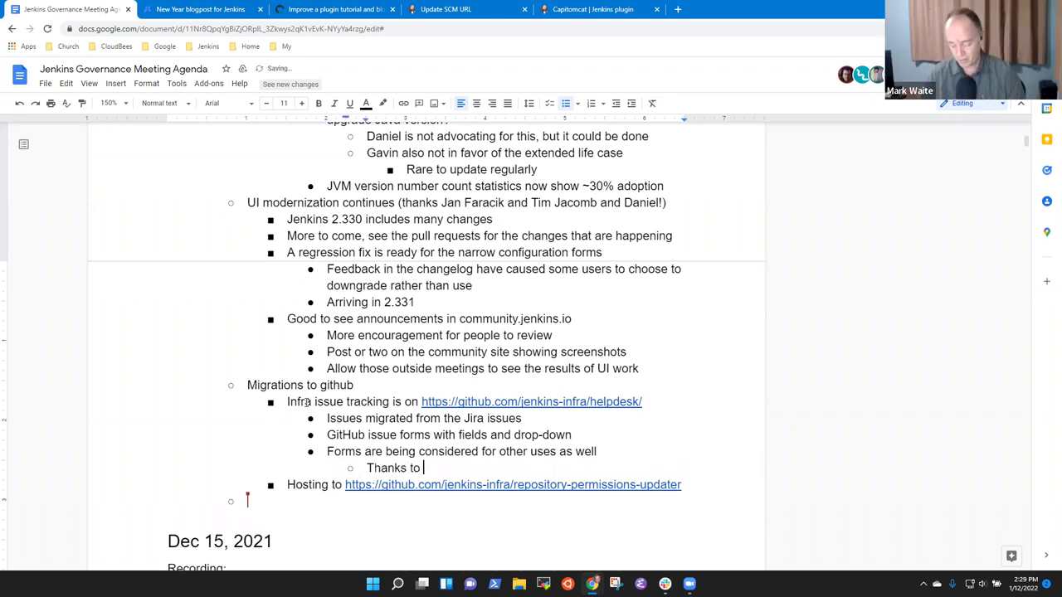
{"action": "type", "text": "Tim a"}
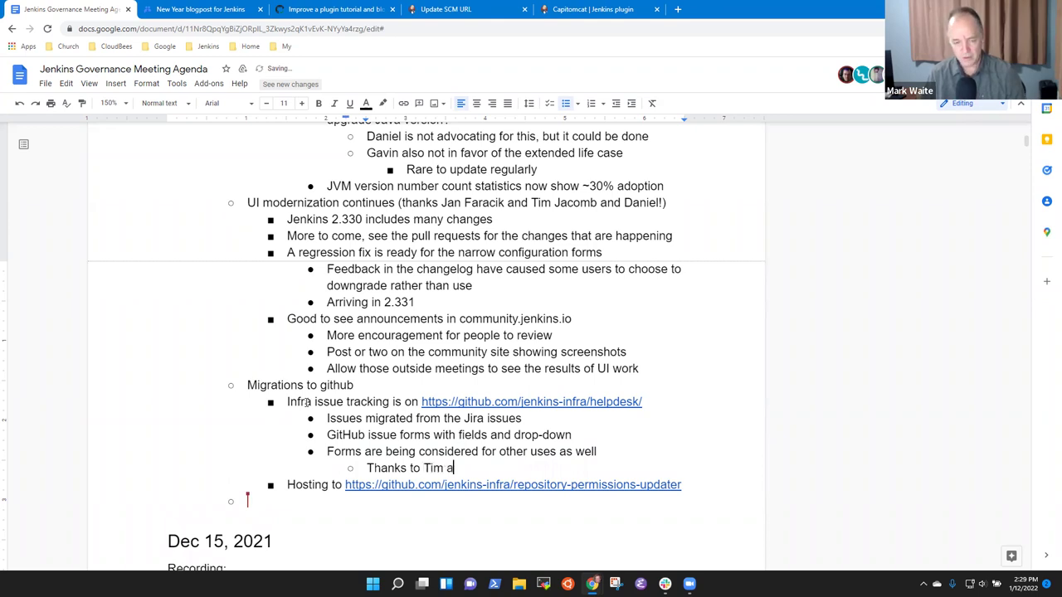
{"action": "key", "text": "BackSpace"}
{"action": "type", "text": "Jacomb "}
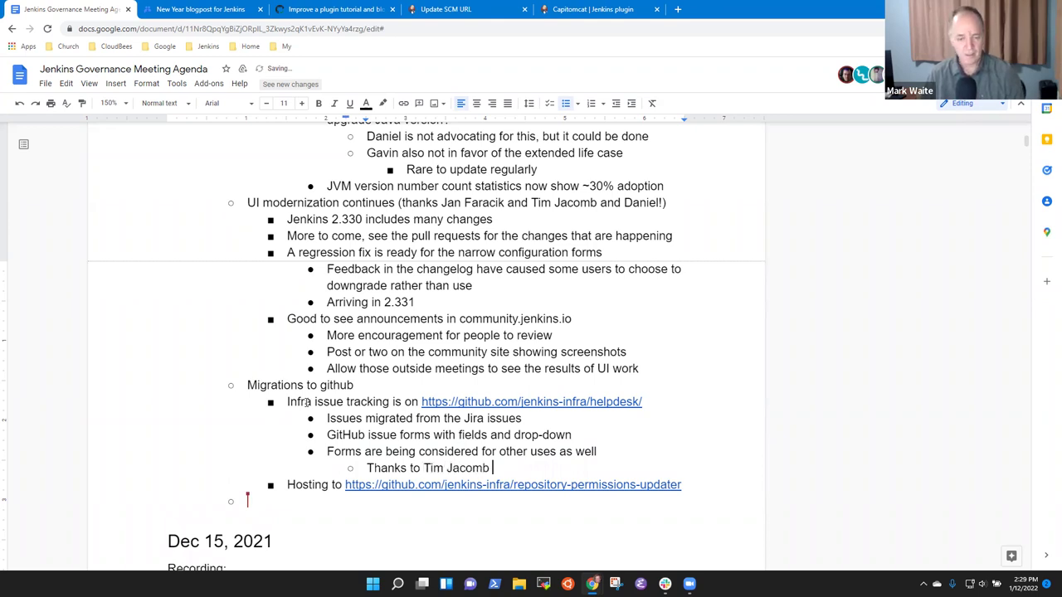
{"action": "type", "text": "and to Herve"}
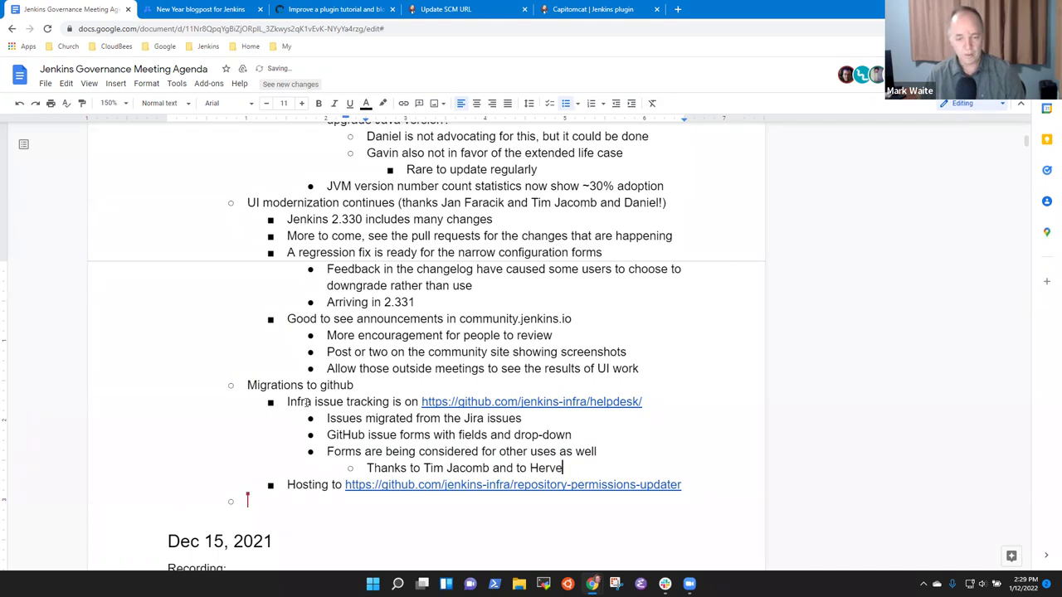
{"action": "type", "text": " La Meur"}
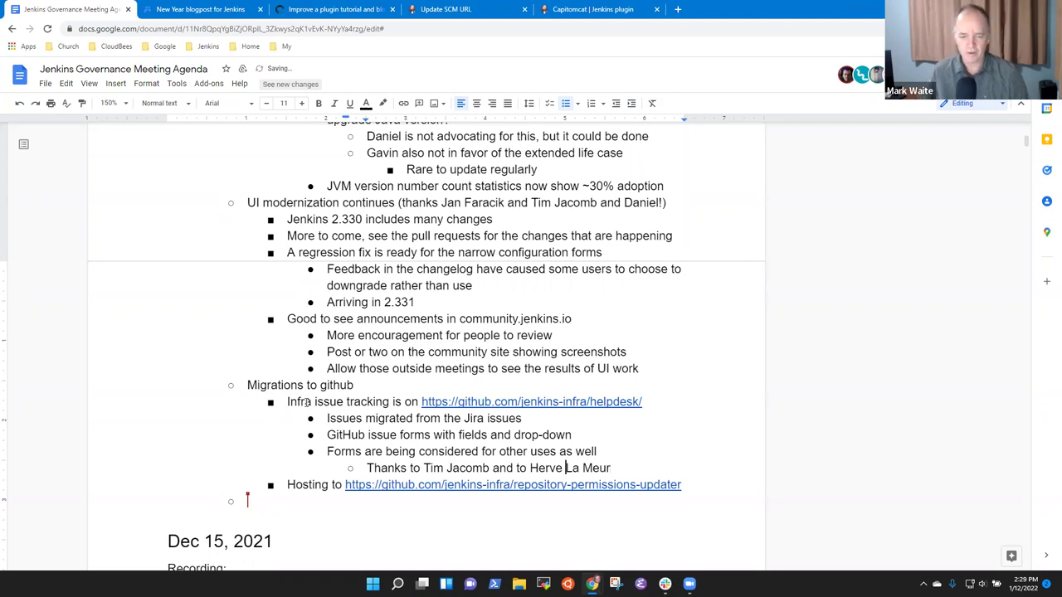
Step: Add an accent mark to the second contributor's first name in the thanks line and accept the collaborator's suggested correction of it
{"action": "key", "text": "ctrl+shift+Left"}
{"action": "key", "text": "End"}
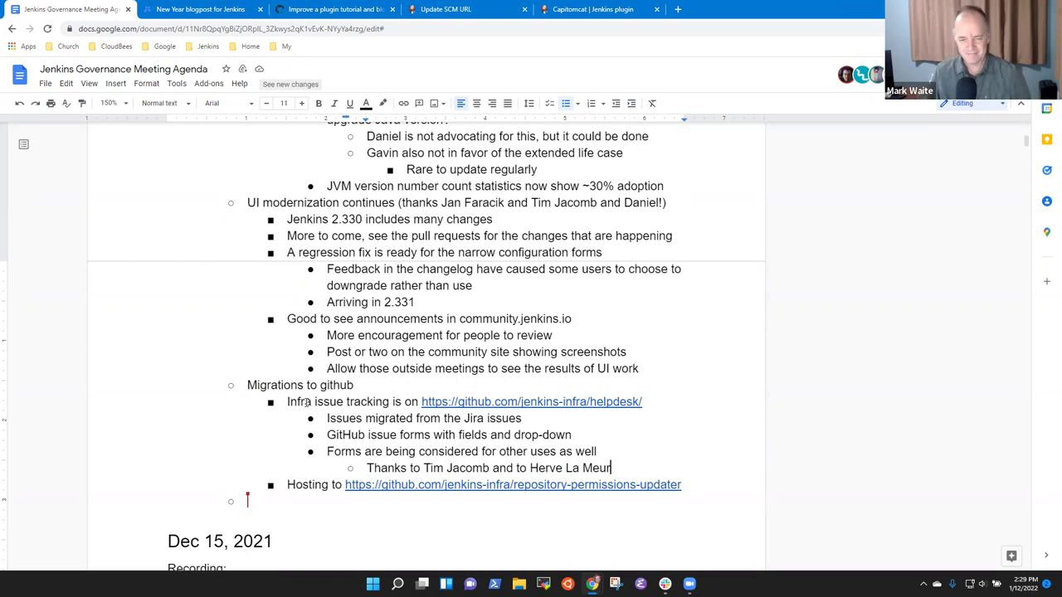
{"action": "key", "text": "Left"}
{"action": "key", "text": "Left"}
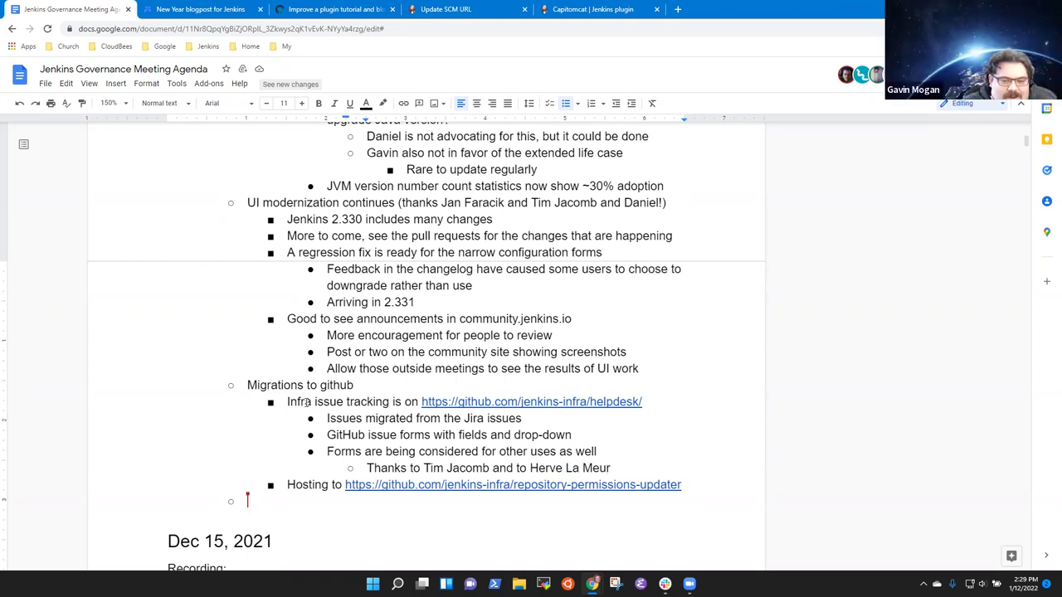
{"action": "type", "text": "'"}
{"action": "key", "text": "Down"}
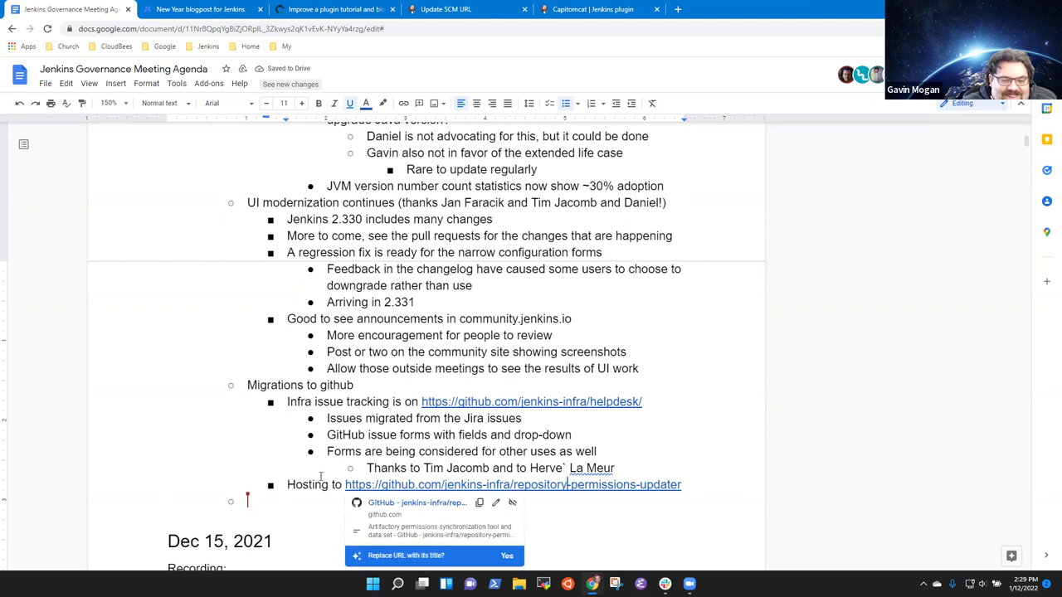
{"action": "key", "text": "Up"}
{"action": "key", "text": "Home"}
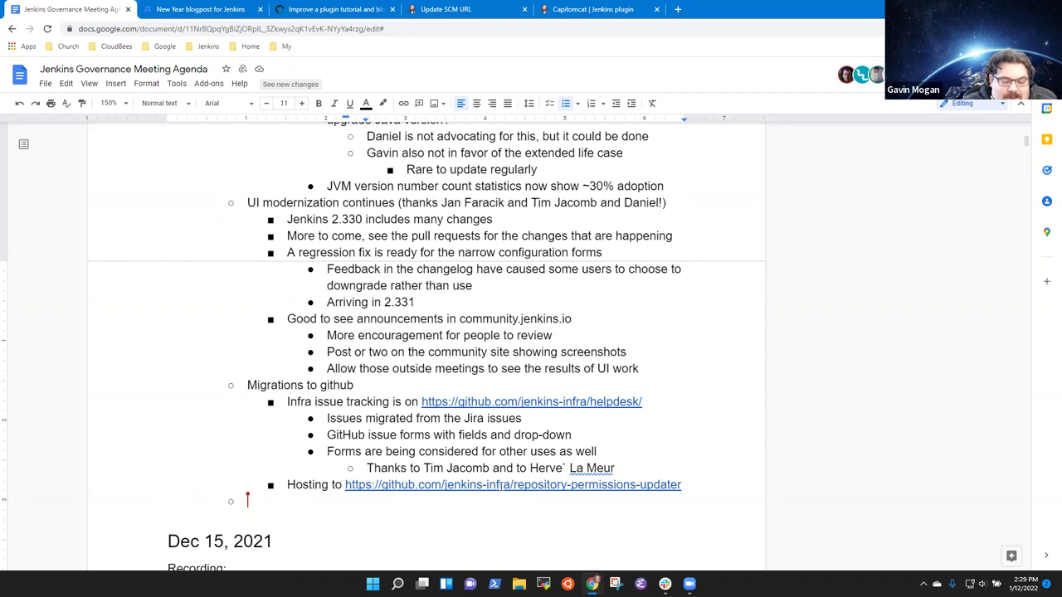
{"action": "mouse_move", "coordinate": [500, 484]}
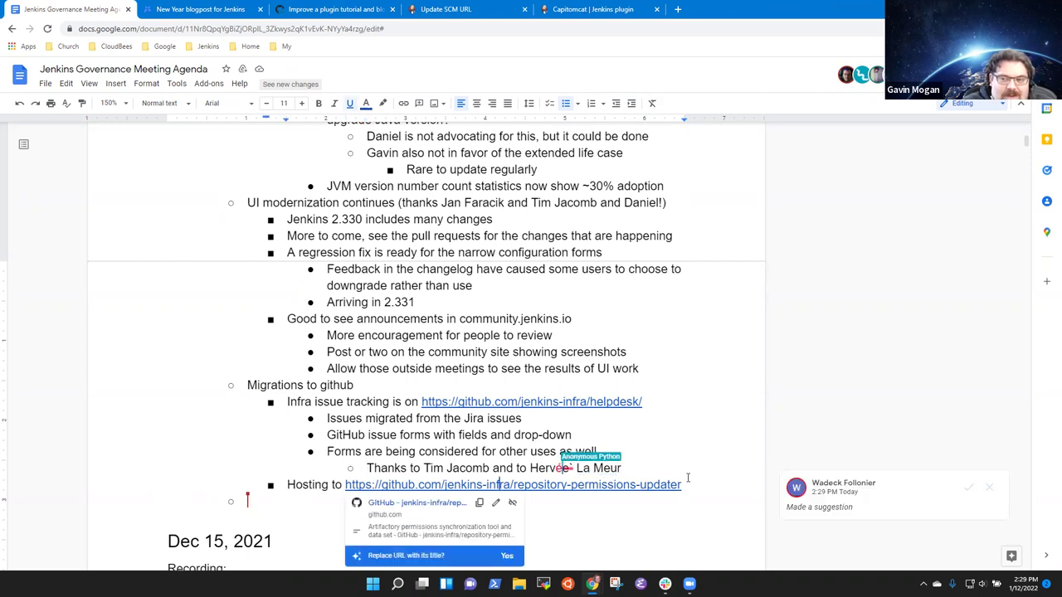
{"action": "left_click", "coordinate": [968, 488]}
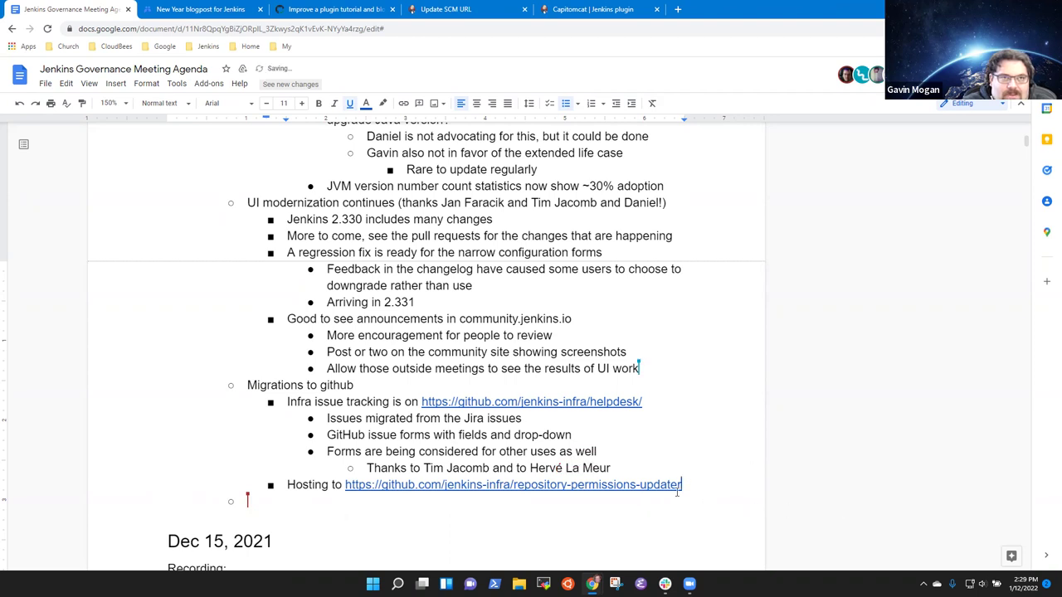
Step: Nest a sub-bullet under the Hosting link line reading "Users can retrigger the checks without requiring permission"
{"action": "left_click", "coordinate": [692, 487]}
{"action": "key", "text": "Return"}
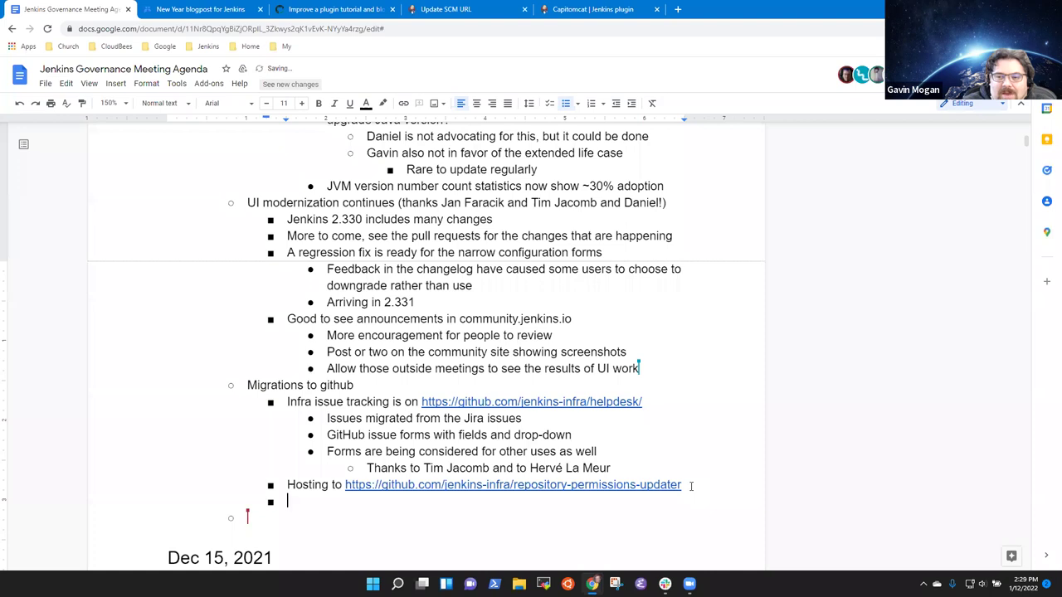
{"action": "key", "text": "Tab"}
{"action": "type", "text": "User"}
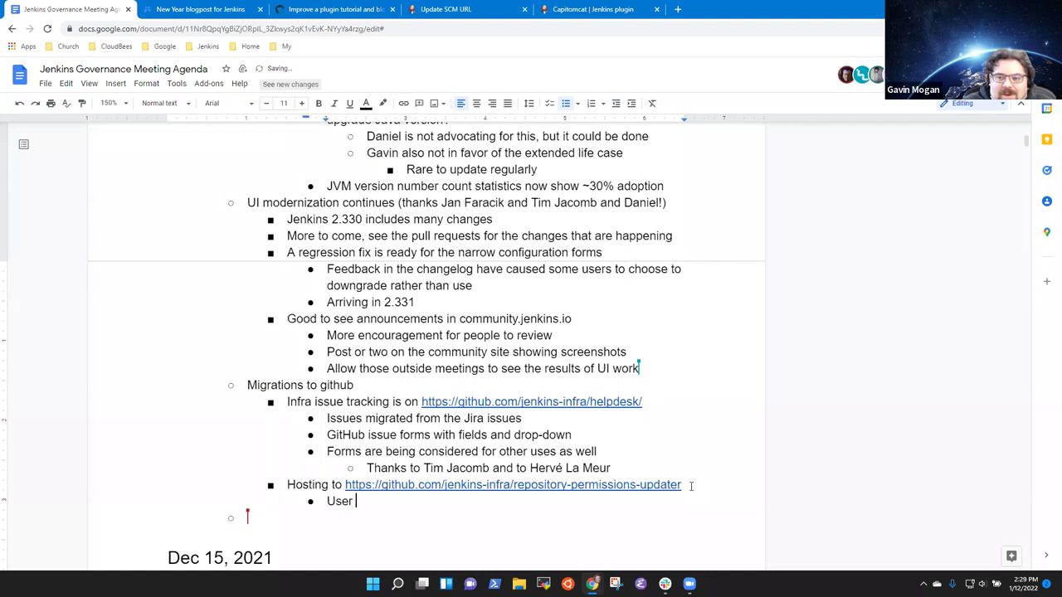
{"action": "type", "text": "s can retri"}
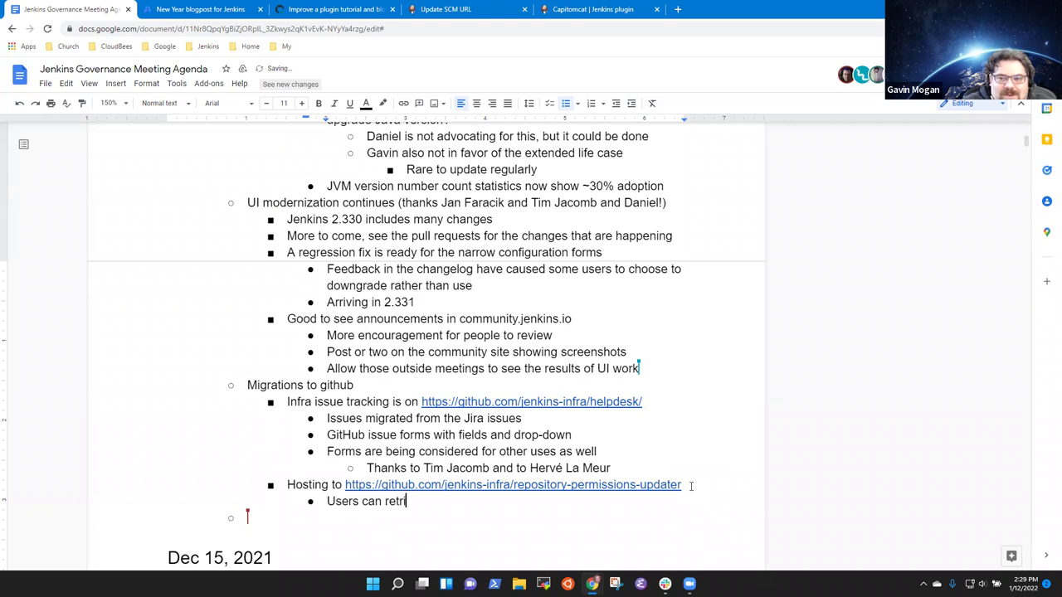
{"action": "type", "text": "gger the ch"}
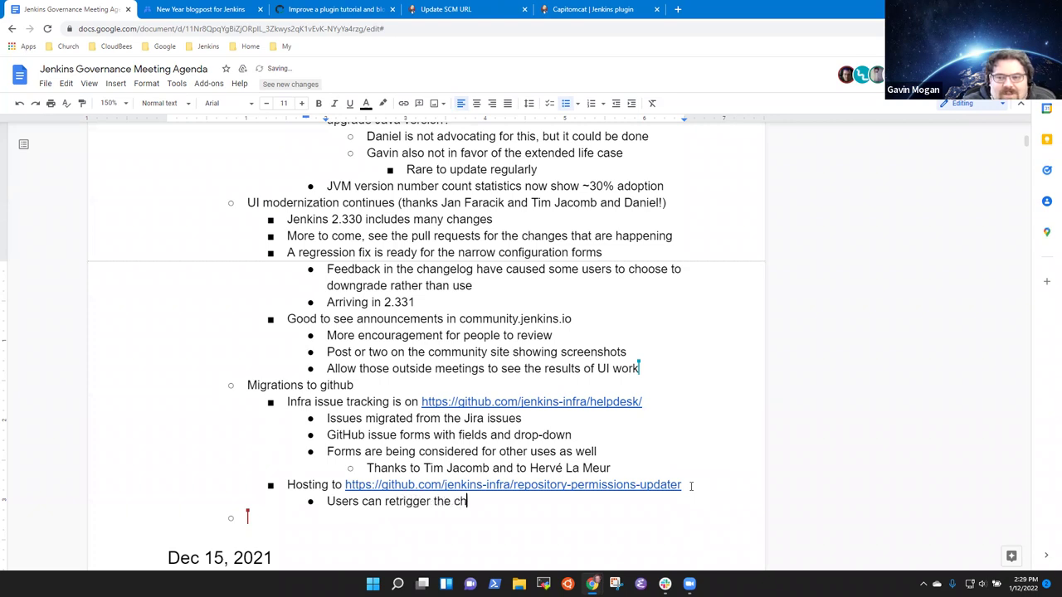
{"action": "type", "text": "ecks without "}
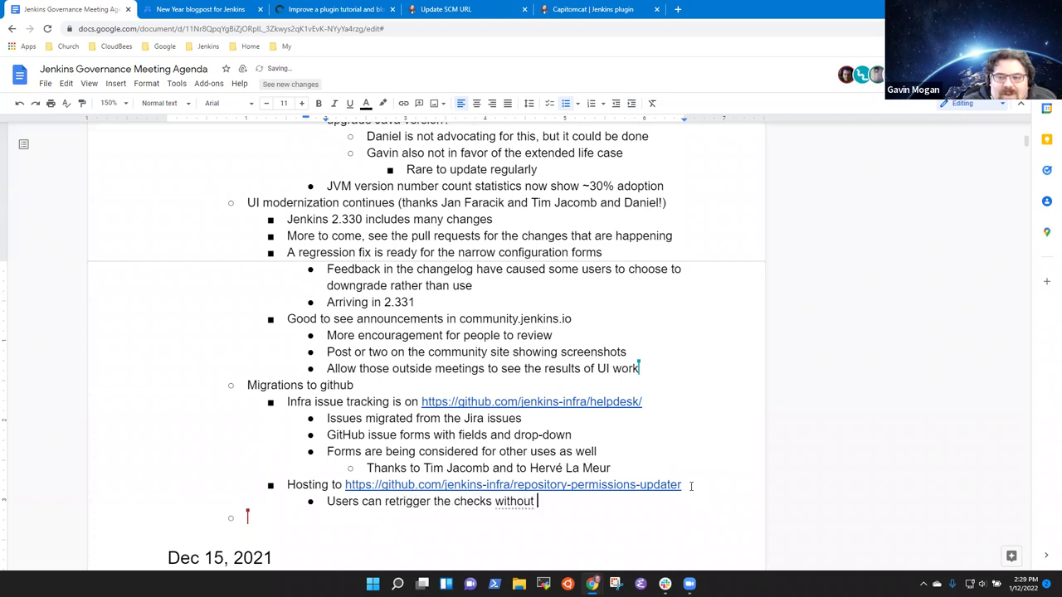
{"action": "type", "text": "requiring a"}
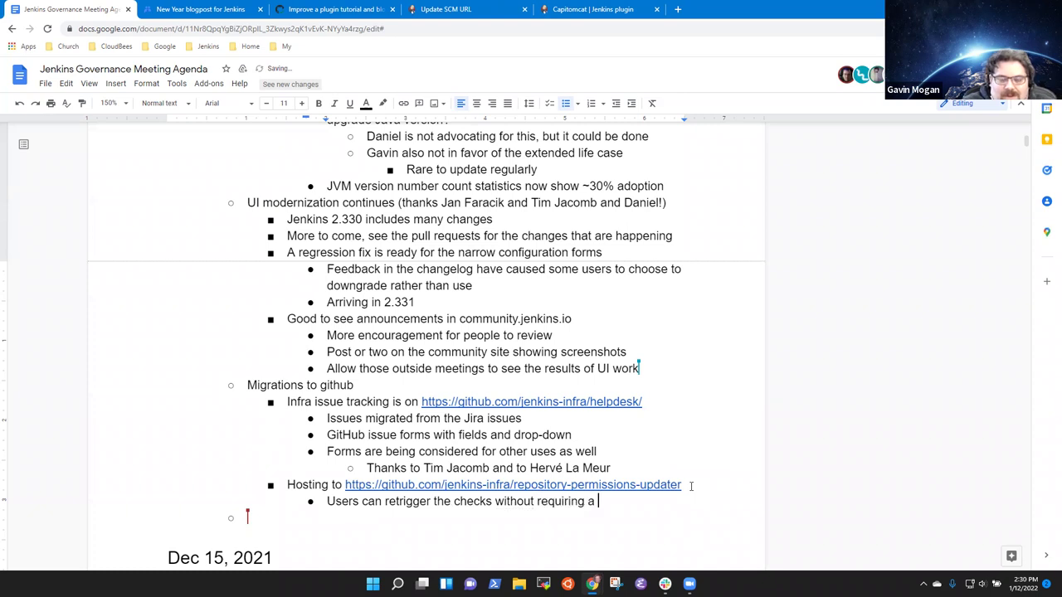
{"action": "key", "text": "BackSpace"}
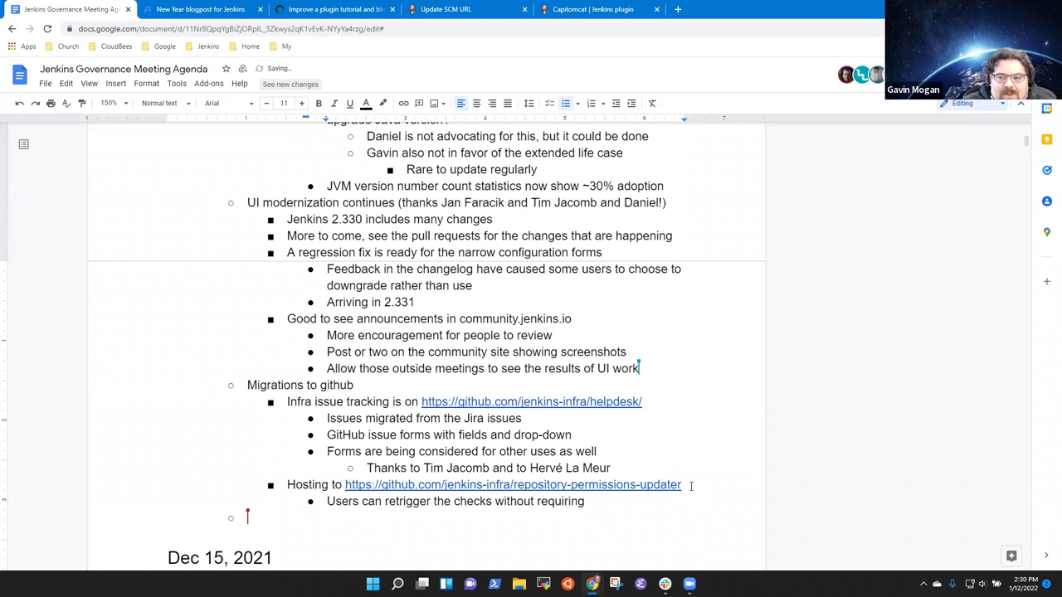
{"action": "type", "text": "hosting permission"}
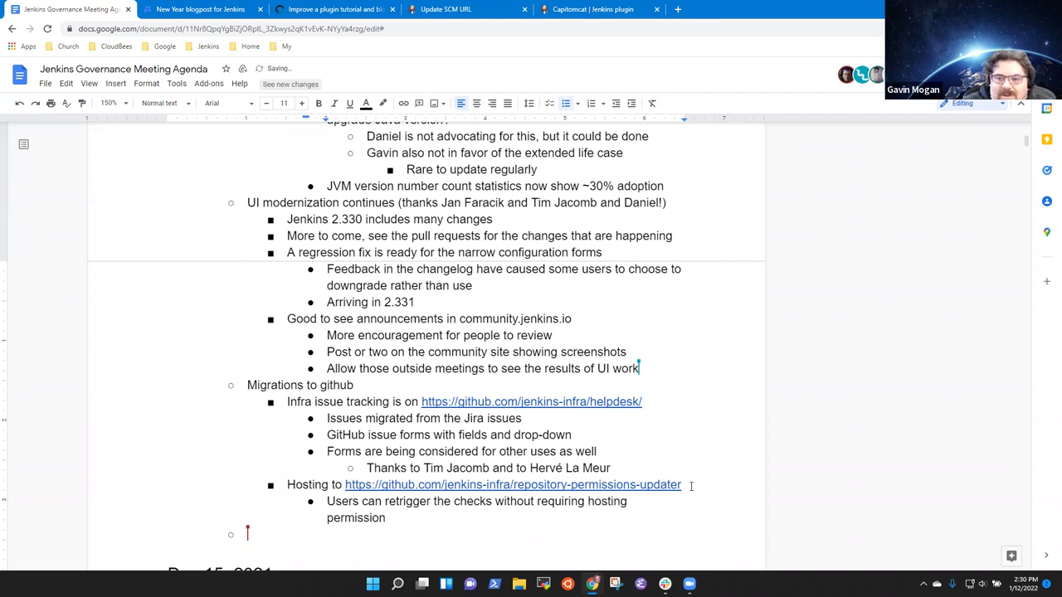
{"action": "key", "text": "ctrl+BackSpace"}
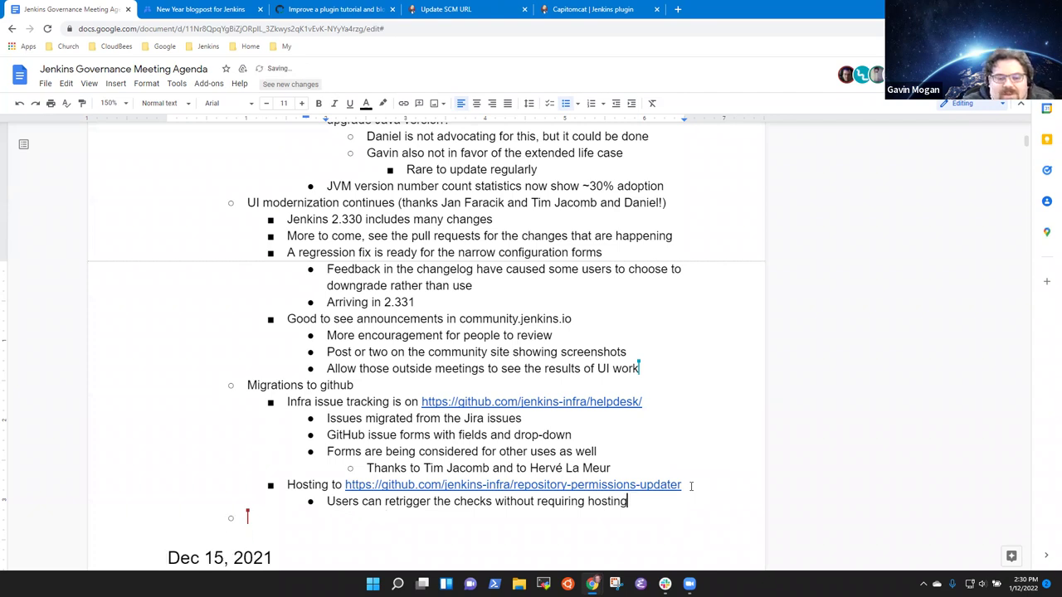
{"action": "key", "text": "ctrl+BackSpace"}
{"action": "type", "text": "opermi"}
{"action": "key", "text": "ctrl+BackSpace"}
{"action": "type", "text": "permission"}
Step: Add the bullet "Easier to integrate, deploy, and use" below the note about retriggering checks
{"action": "key", "text": "Return"}
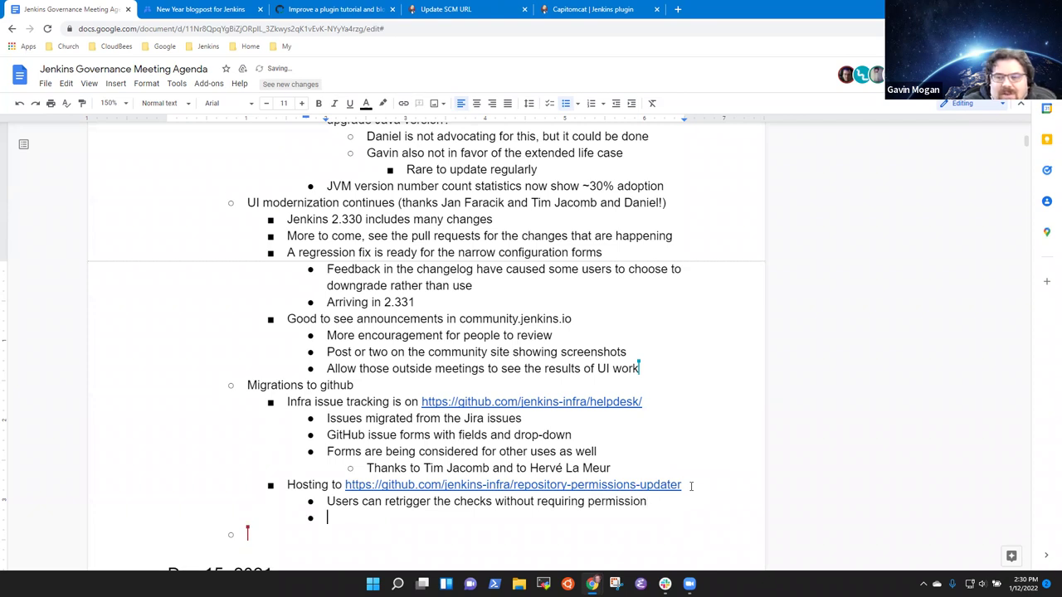
{"action": "type", "text": "Easier to inte"}
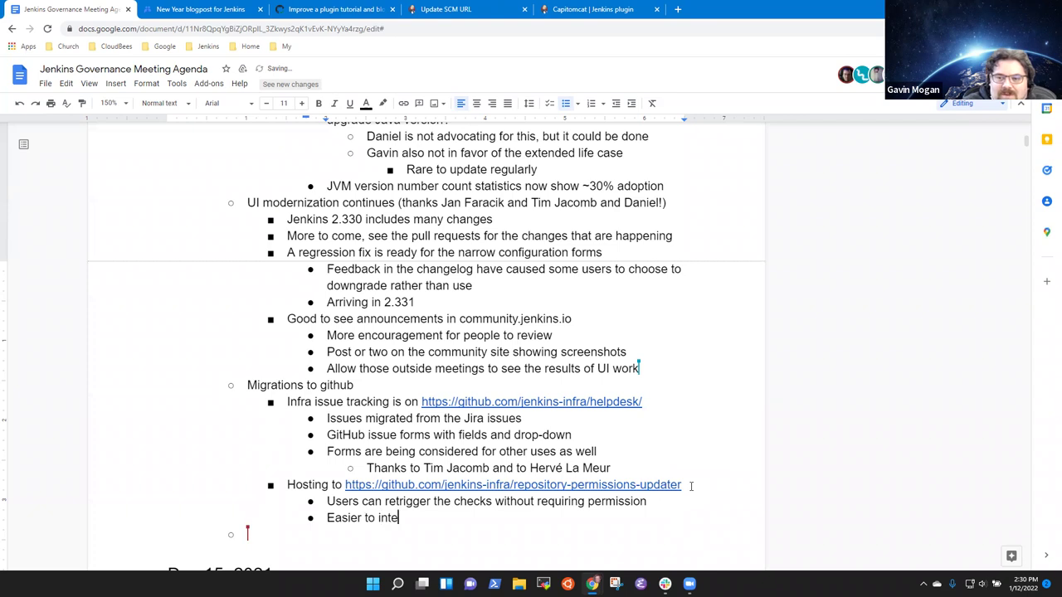
{"action": "type", "text": "grate, deploy, and use"}
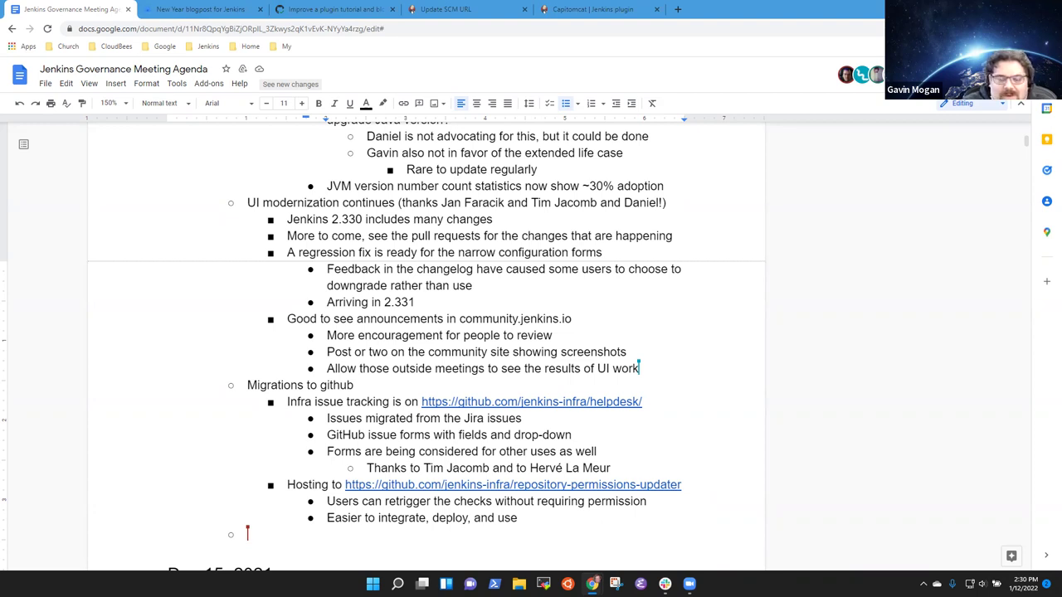
Step: Add a third bullet under the Hosting line reading "Have a few hosting requests to conclude from the old process"
{"action": "left_click", "coordinate": [308, 534]}
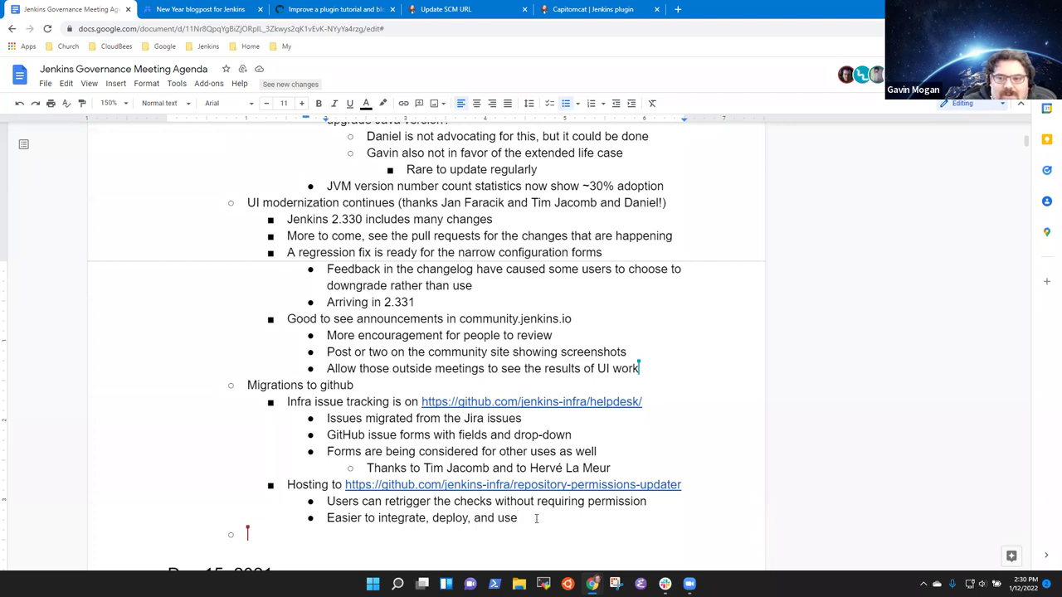
{"action": "key", "text": "Return"}
{"action": "type", "text": "Stil"}
{"action": "key", "text": "BackSpace"}
{"action": "key", "text": "BackSpace"}
{"action": "key", "text": "BackSpace"}
{"action": "key", "text": "BackSpace"}
{"action": "type", "text": "Have a "}
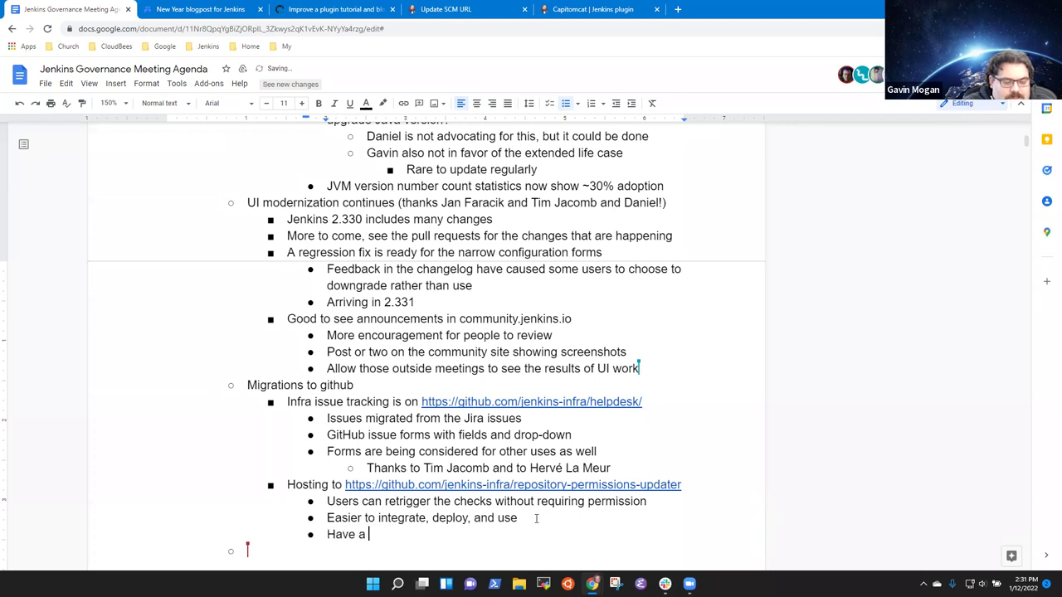
{"action": "type", "text": "few hosting re"}
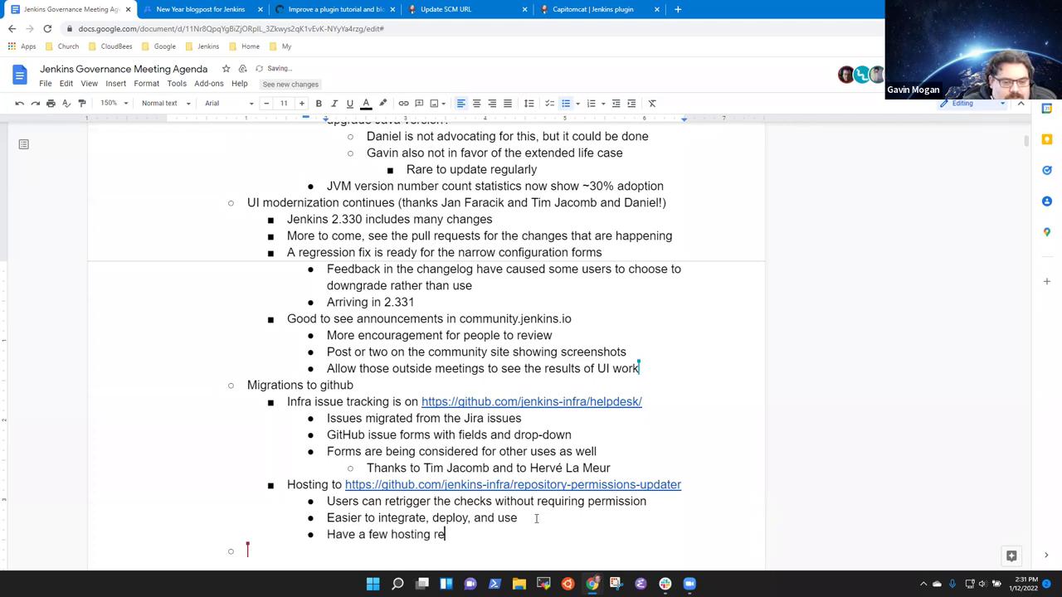
{"action": "type", "text": "quests to conva"}
{"action": "key", "text": "BackSpace"}
{"action": "key", "text": "BackSpace"}
{"action": "key", "text": "BackSpace"}
{"action": "type", "text": "nclude from the "}
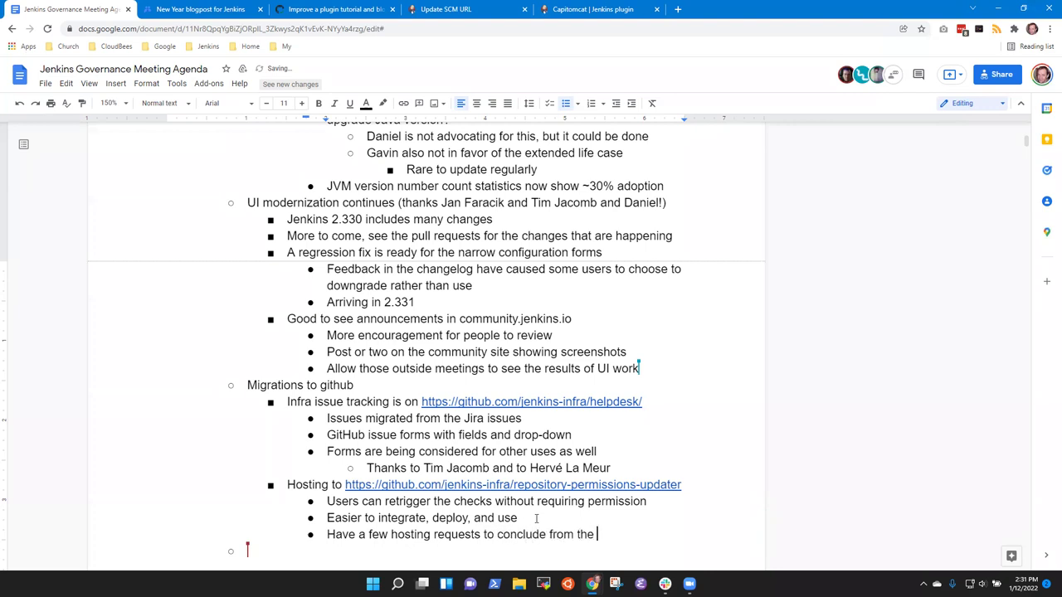
{"action": "type", "text": "old process"}
Step: Below the contributor thanks line in the infra issue tracking section, add the bullet "Security issues cannot be tracked in GitHub", one level up
{"action": "key", "text": "Up"}
{"action": "key", "text": "Up"}
{"action": "key", "text": "Up"}
{"action": "key", "text": "Up"}
{"action": "key", "text": "Up"}
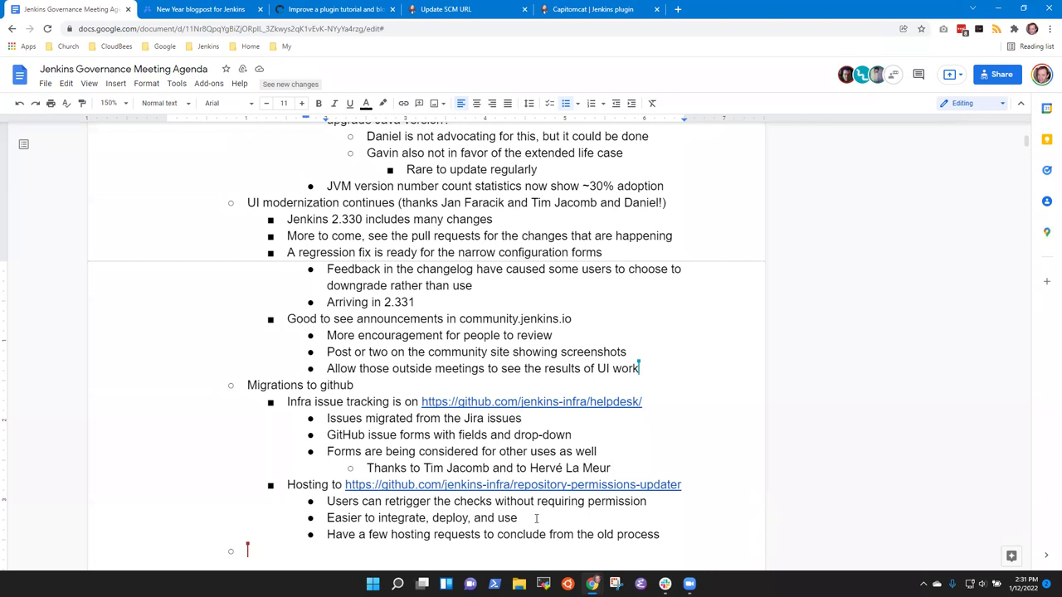
{"action": "key", "text": "Down"}
{"action": "key", "text": "End"}
{"action": "key", "text": "Return"}
{"action": "key", "text": "shift+Tab"}
{"action": "type", "text": "Security is"}
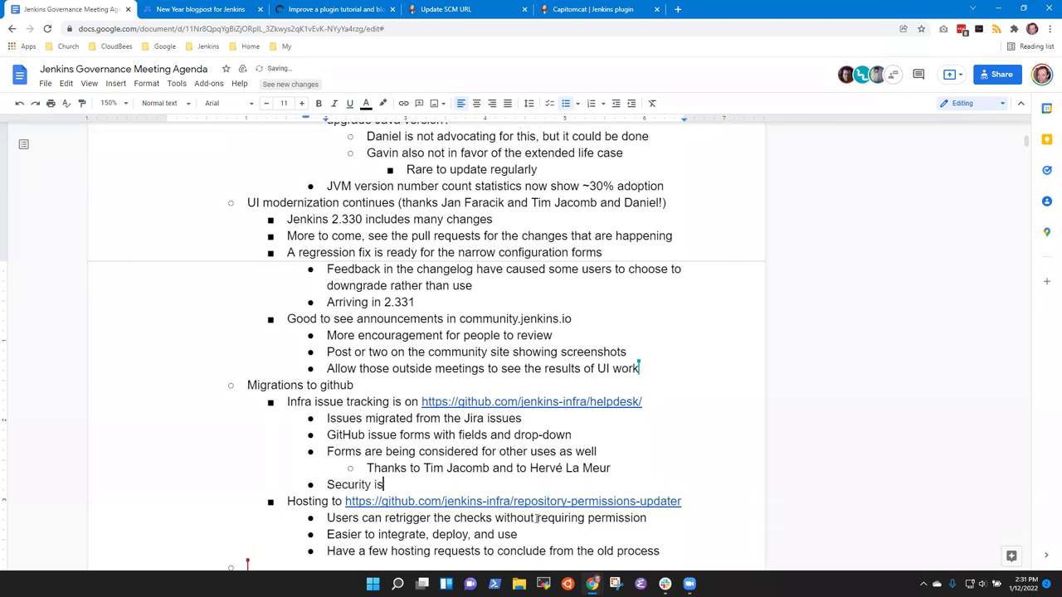
{"action": "type", "text": "sues cannot be re"}
{"action": "key", "text": "ctrl+BackSpace"}
{"action": "key", "text": "ctrl+BackSpace"}
{"action": "type", "text": "be tracked in "}
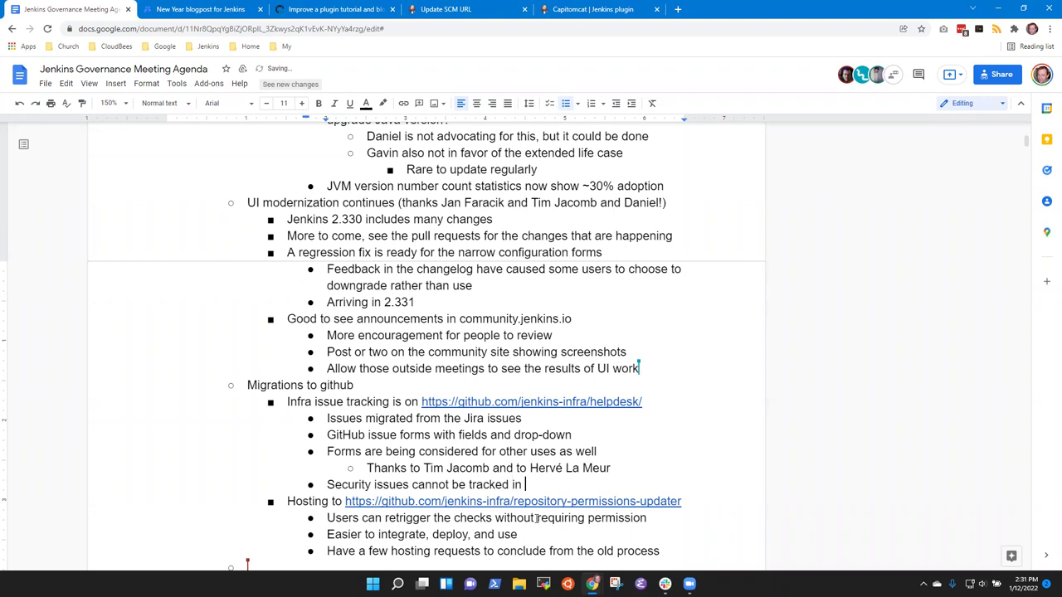
{"action": "type", "text": "GitHun"}
Step: Nest a sub-bullet under the security issues note reading "No per issue tracking in GitHub, continue"
{"action": "key", "text": "Return"}
{"action": "key", "text": "Tab"}
{"action": "type", "text": "No "}
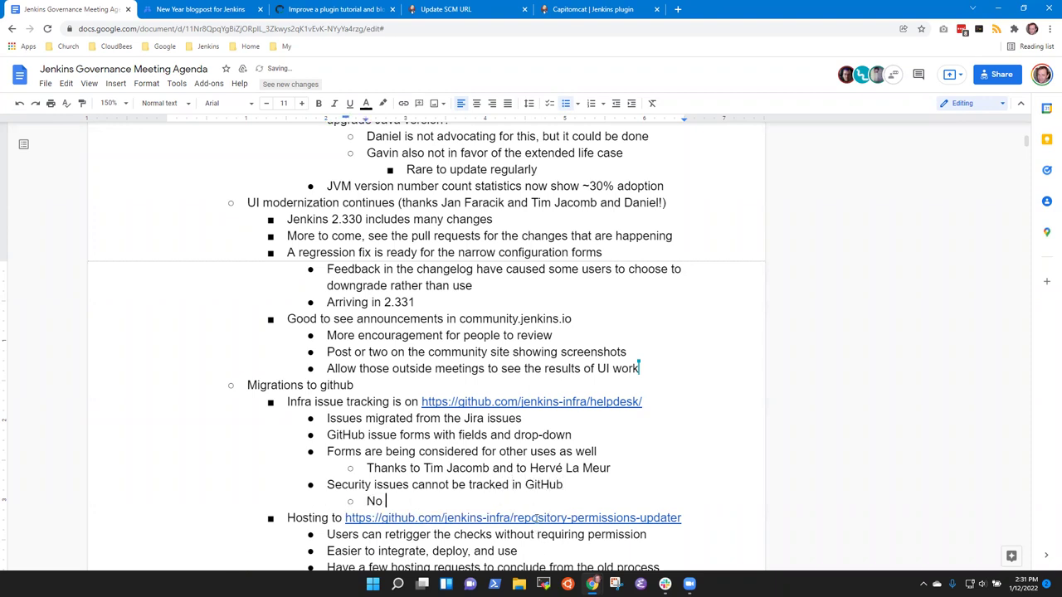
{"action": "type", "text": "per issue tracking in GitHub"}
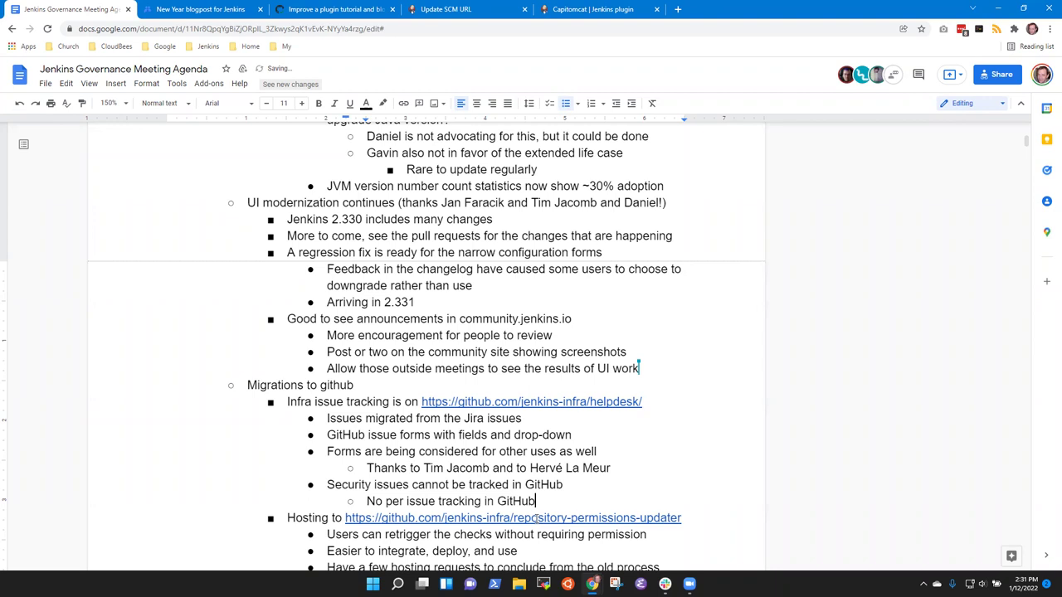
{"action": "type", "text": ", "}
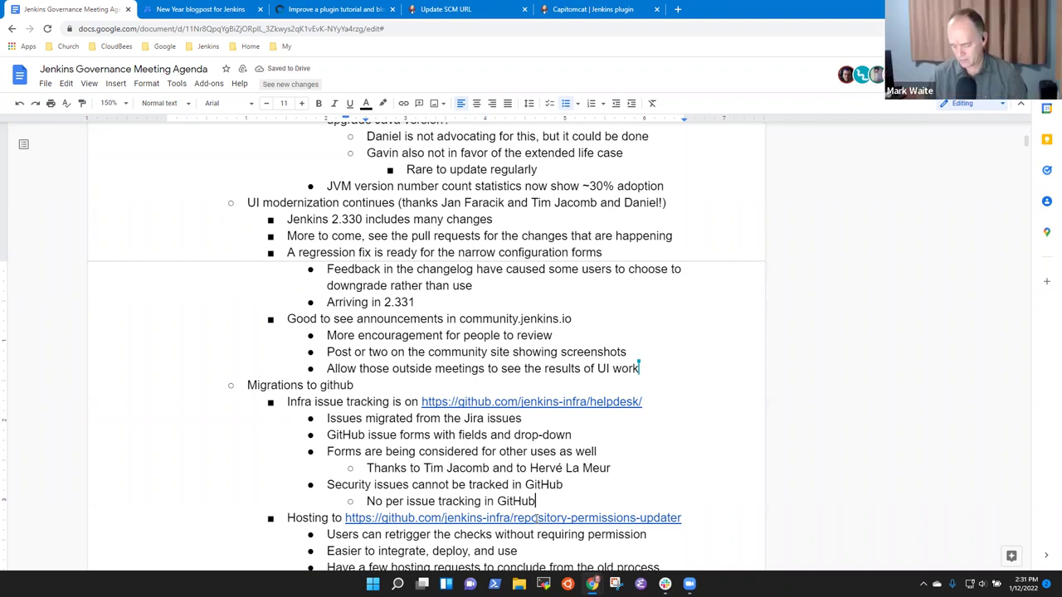
{"action": "type", "text": "continue"}
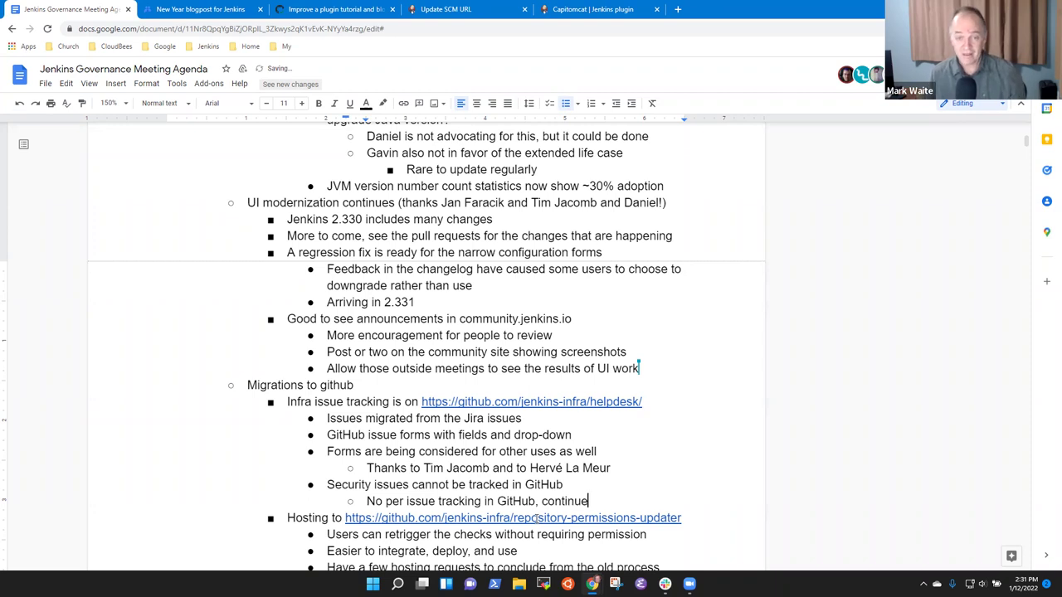
Step: From the Capitomcat plugin page, open issue reporting, view the Security Issue form, and return to highlight the Security Issue option
{"action": "left_click", "coordinate": [678, 9]}
{"action": "left_click", "coordinate": [204, 50]}
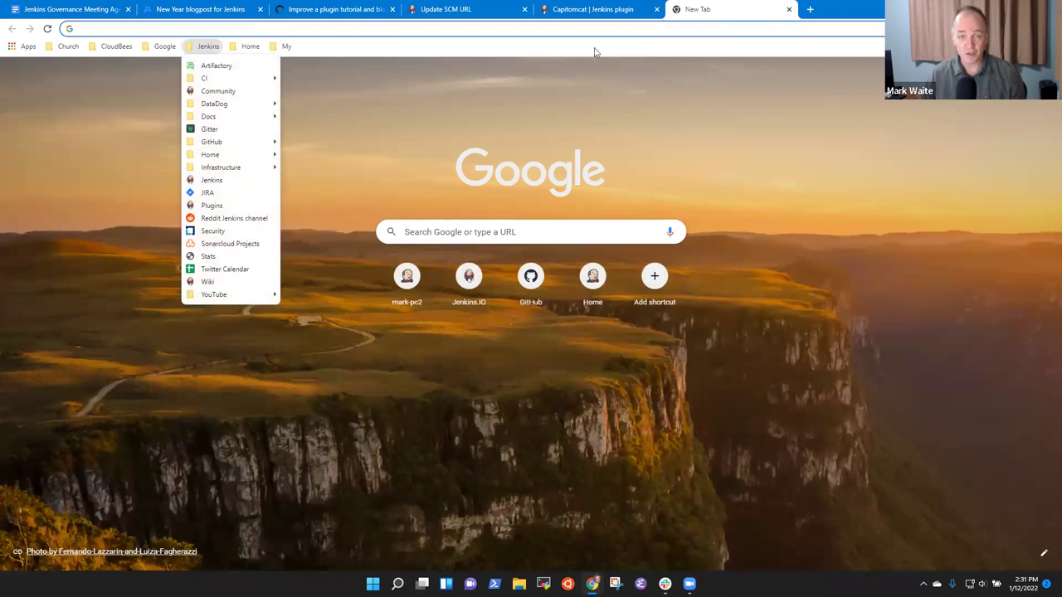
{"action": "left_click", "coordinate": [617, 9]}
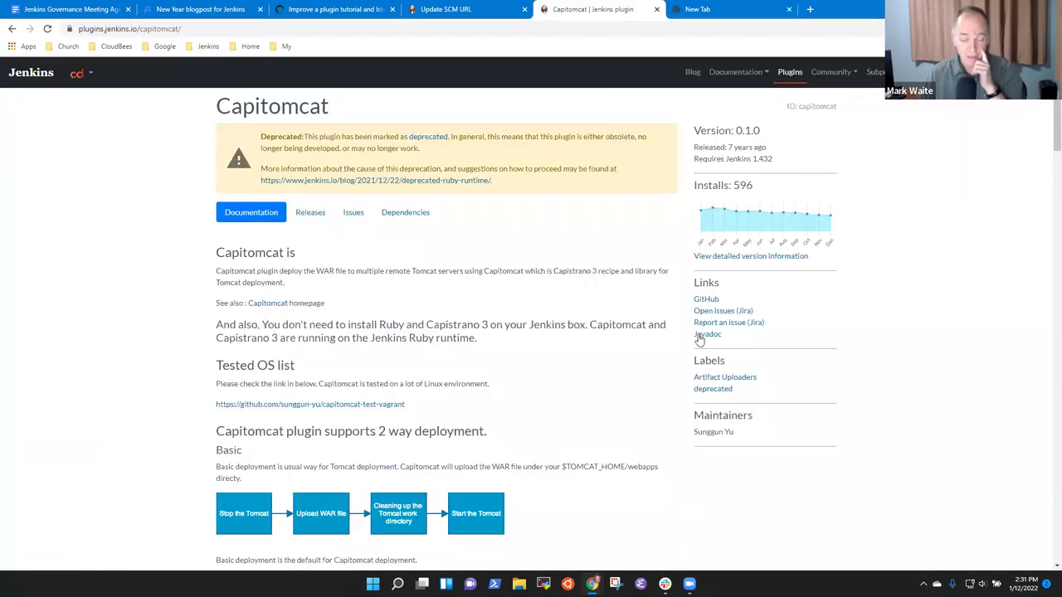
{"action": "left_click", "coordinate": [739, 327]}
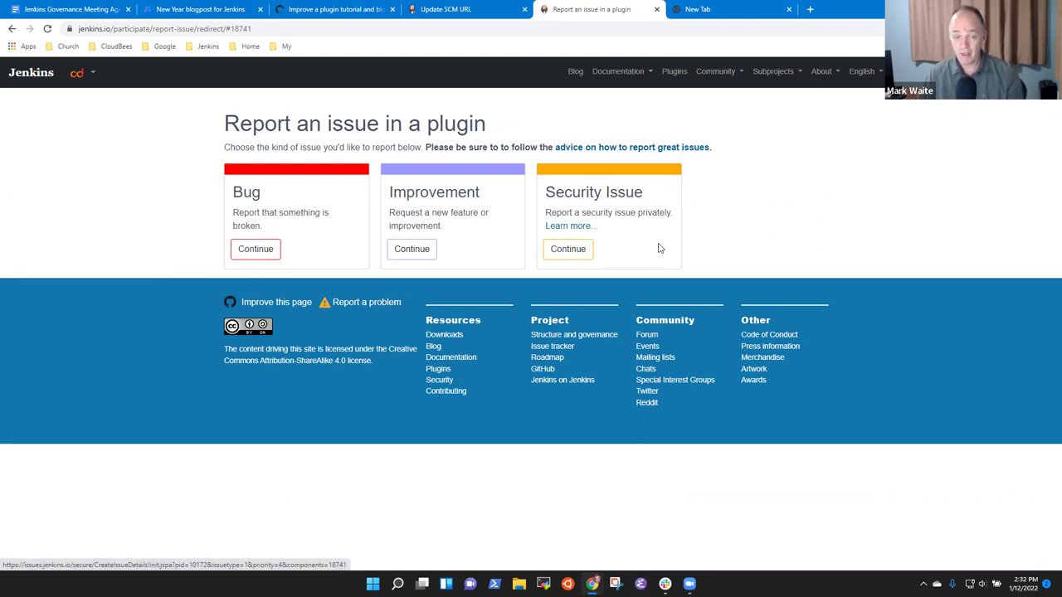
{"action": "left_click", "coordinate": [580, 252]}
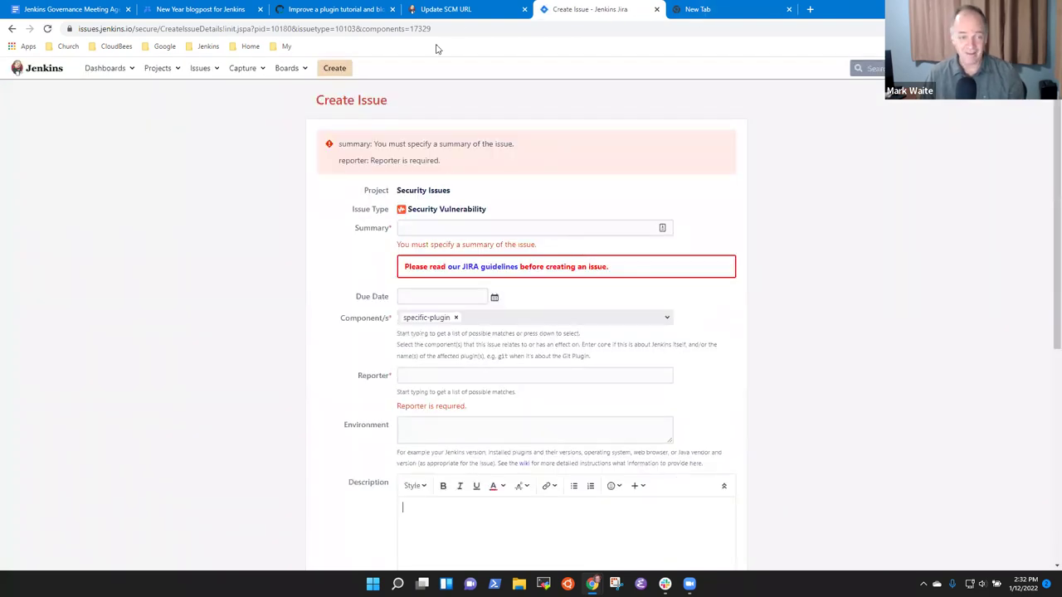
{"action": "left_click", "coordinate": [11, 28]}
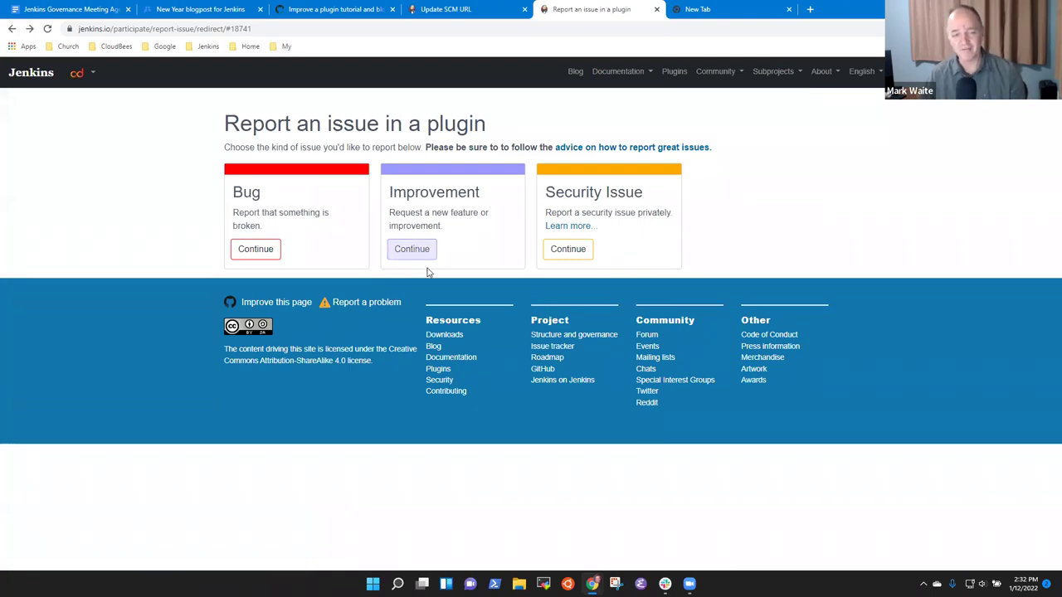
{"action": "left_click_drag", "start_coordinate": [646, 195], "coordinate": [566, 187]}
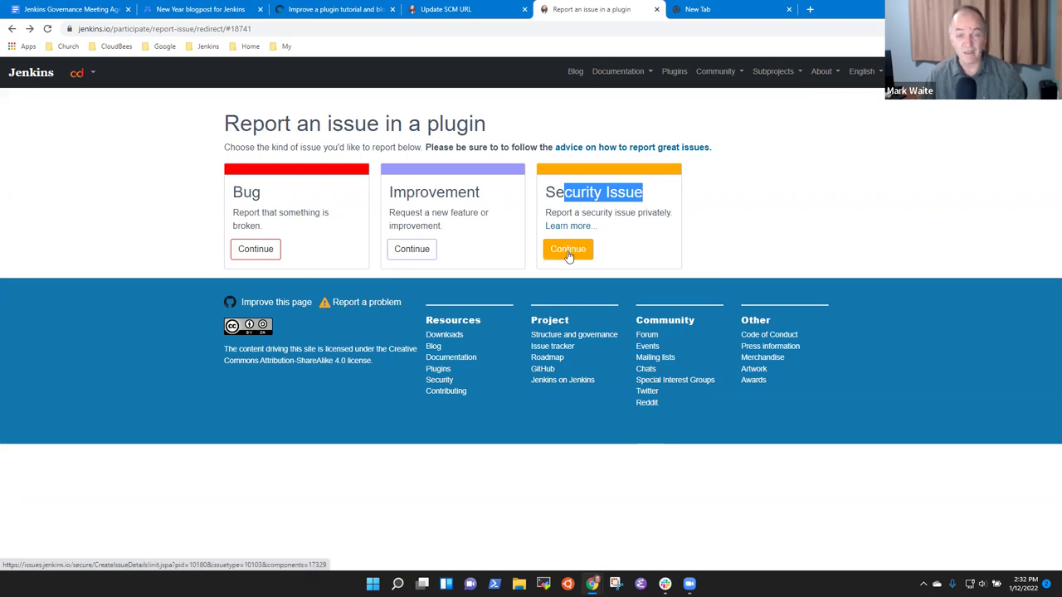
Step: Return to the governance meeting agenda document and place the cursor on the empty bullet below the Hosting notes
{"action": "left_click", "coordinate": [44, 11]}
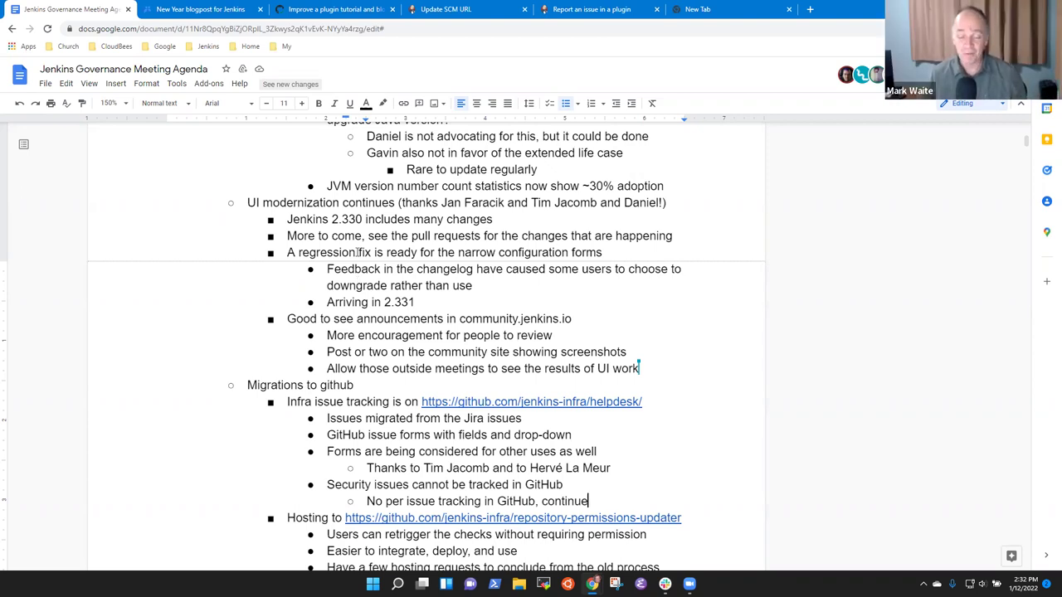
{"action": "scroll", "coordinate": [480, 448], "scroll_direction": "down", "scroll_amount": 1}
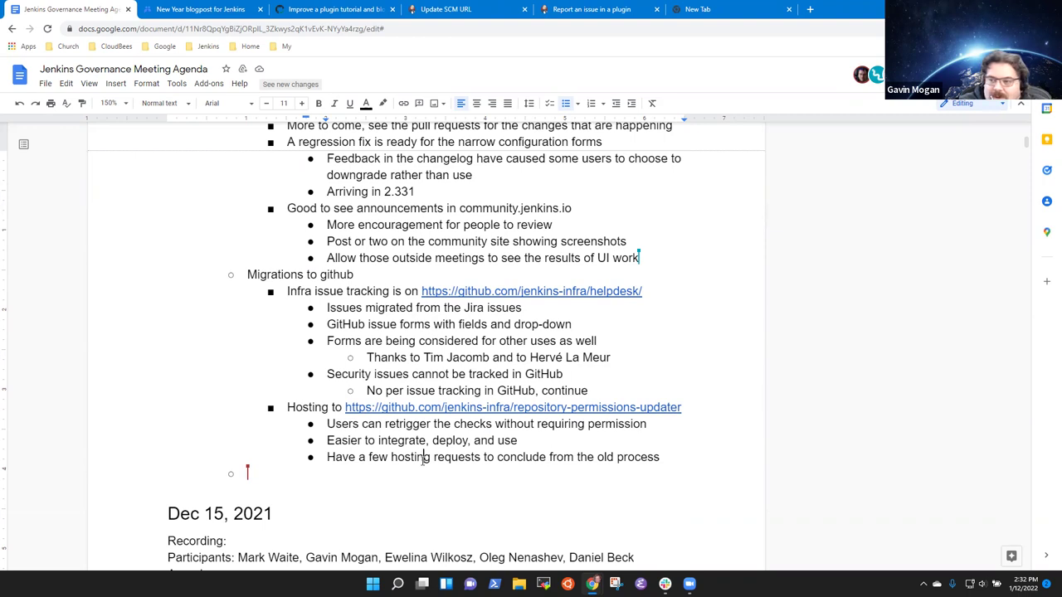
{"action": "left_click", "coordinate": [259, 473]}
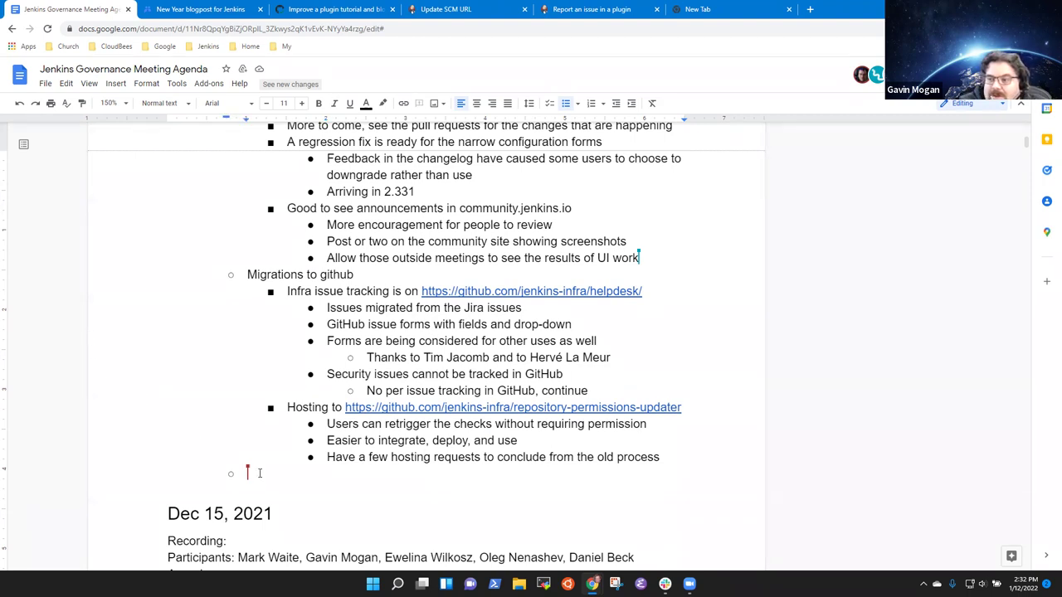
{"action": "type", "text": "CDF"}
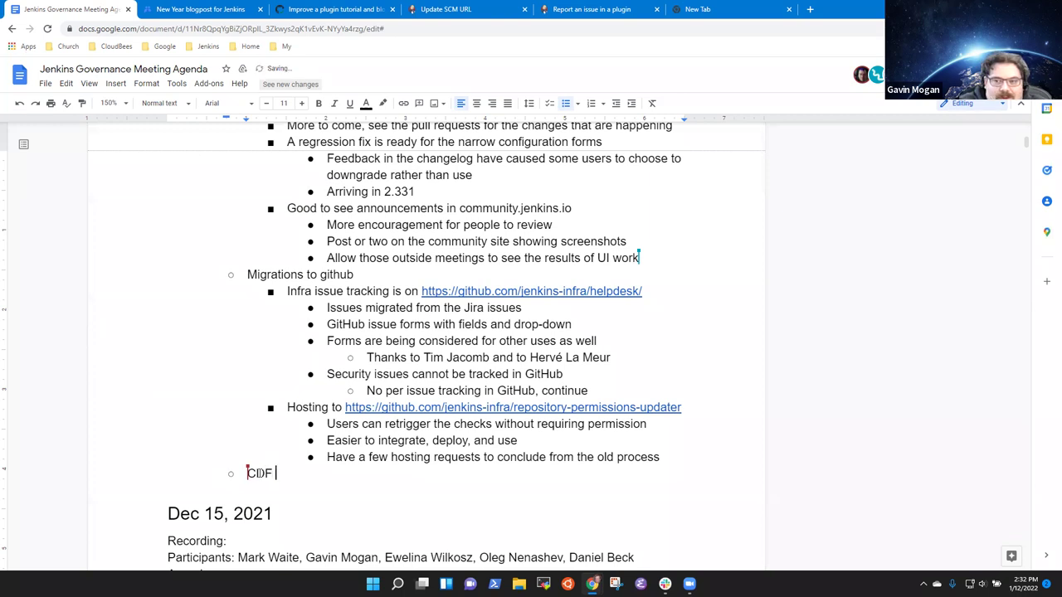
{"action": "type", "text": " has not yet nbe"}
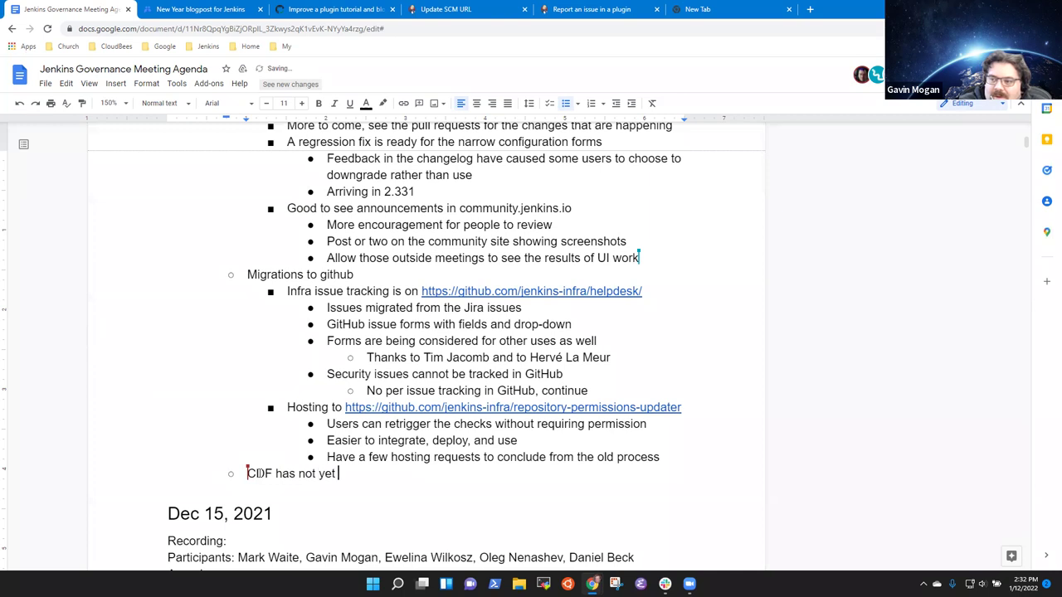
{"action": "key", "text": "BackSpace"}
{"action": "key", "text": "BackSpace"}
{"action": "key", "text": "BackSpace"}
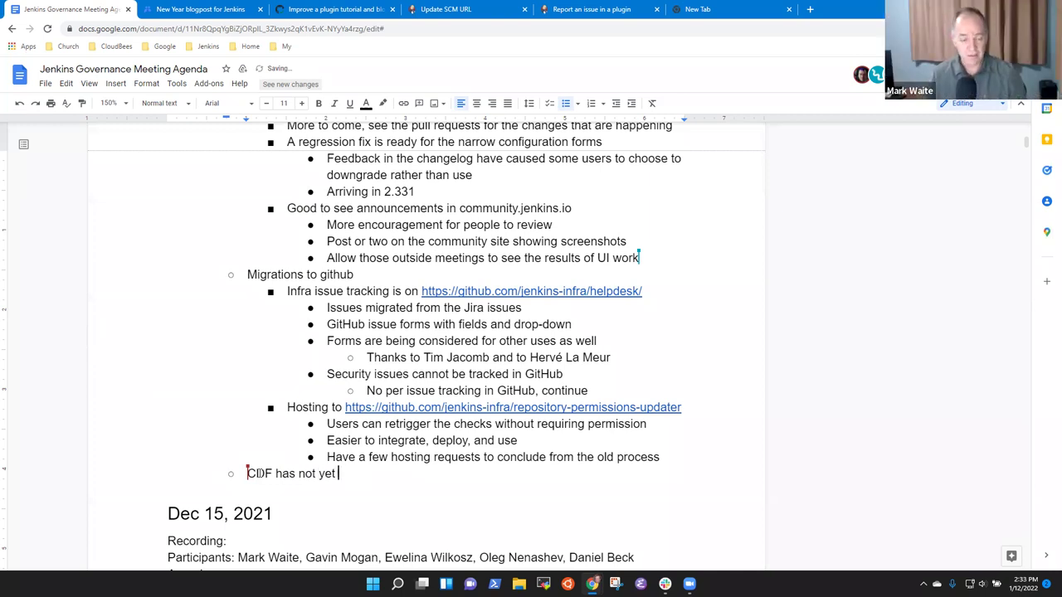
{"action": "key", "text": "shift+Home"}
{"action": "key", "text": "BackSpace"}
{"action": "key", "text": "BackSpace"}
Step: Insert a top-level bullet "Inclusive naming initiative" above the "Highlights from the mailing lists and community forum" bullet
{"action": "scroll", "coordinate": [260, 473], "scroll_direction": "up", "scroll_amount": 5}
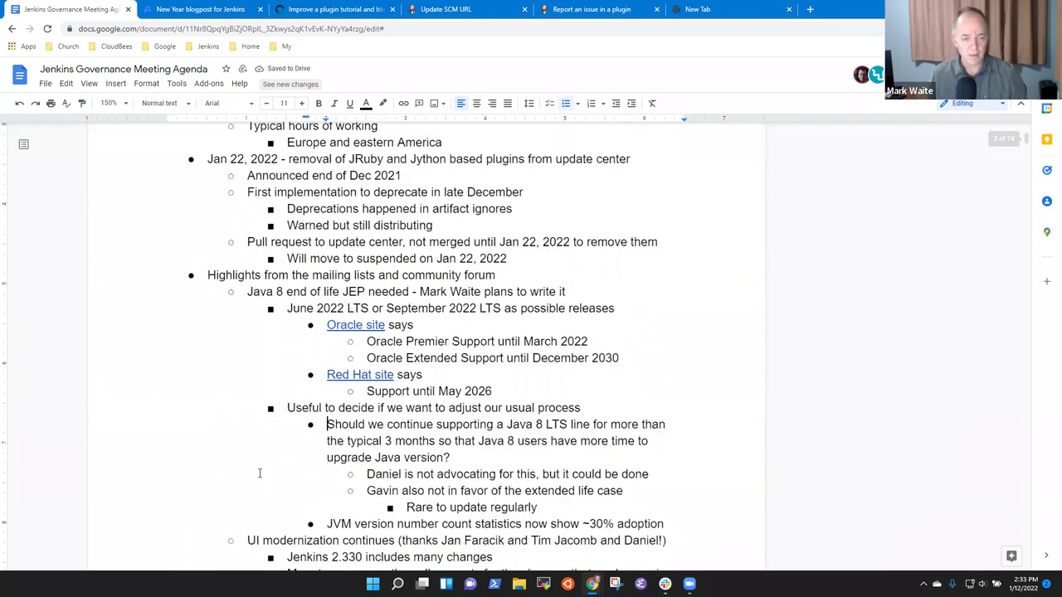
{"action": "key", "text": "Return"}
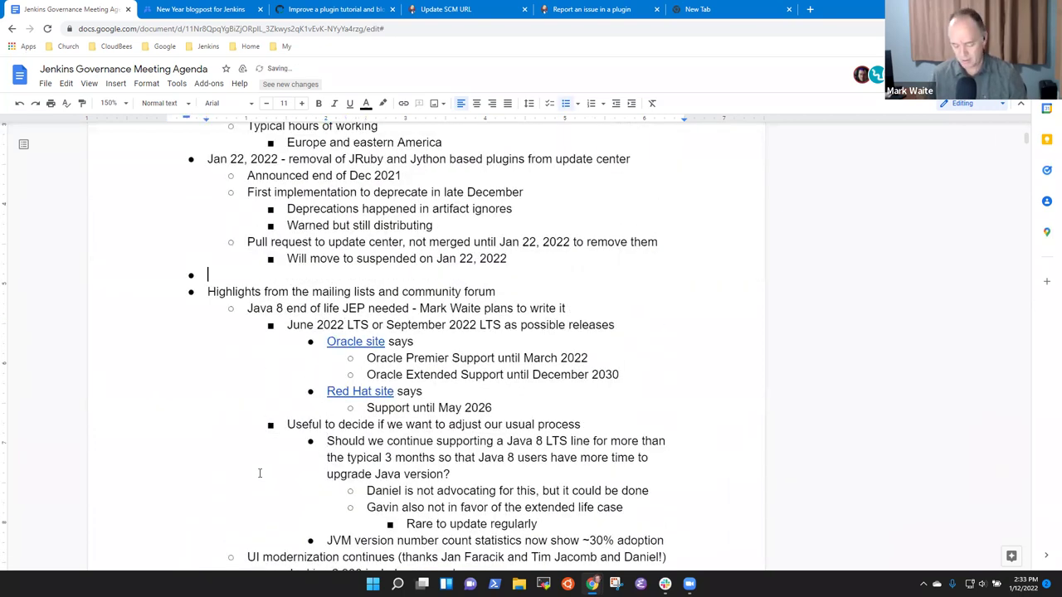
{"action": "type", "text": "Invite"}
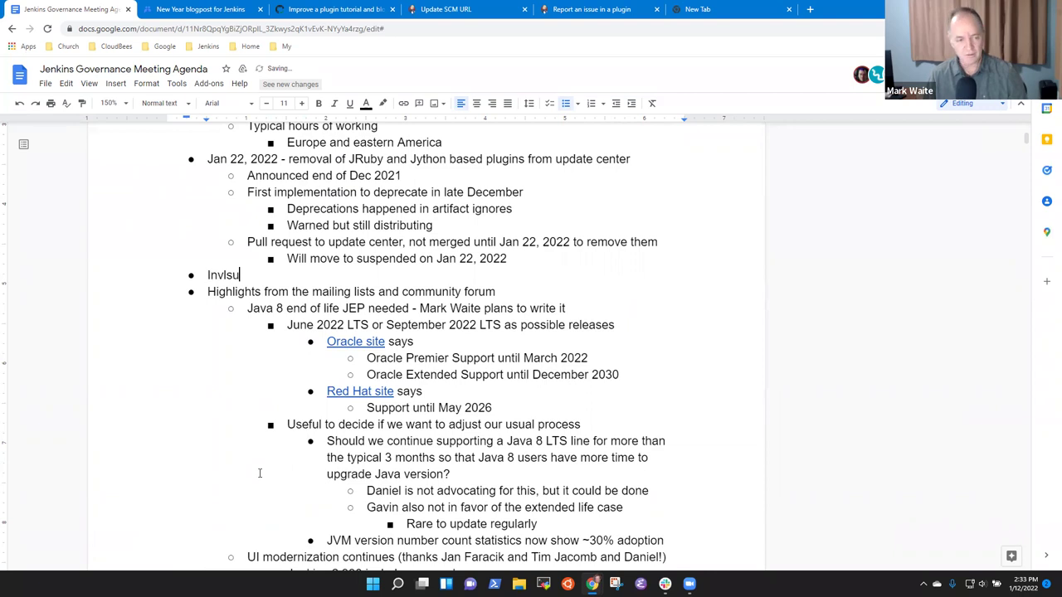
{"action": "key", "text": "BackSpace"}
{"action": "key", "text": "BackSpace"}
{"action": "key", "text": "BackSpace"}
{"action": "type", "text": "o"}
{"action": "key", "text": "BackSpace"}
{"action": "key", "text": "BackSpace"}
{"action": "type", "text": "clusive naming in"}
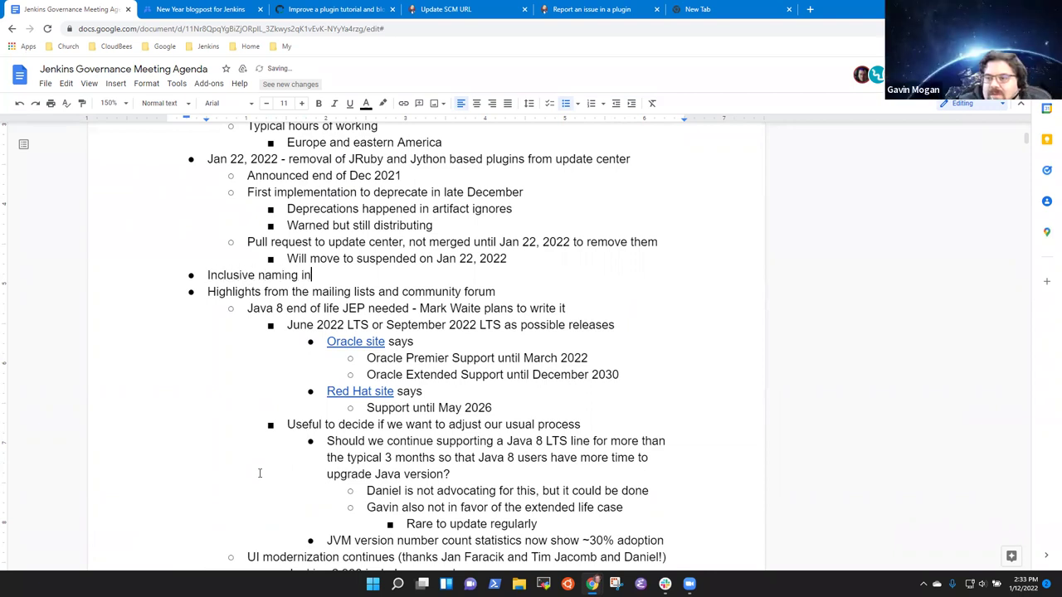
{"action": "type", "text": "itiative"}
Step: Nest a sub-bullet under the inclusive naming topic reading "CDF not yet accepted to the initiative"
{"action": "key", "text": "Return"}
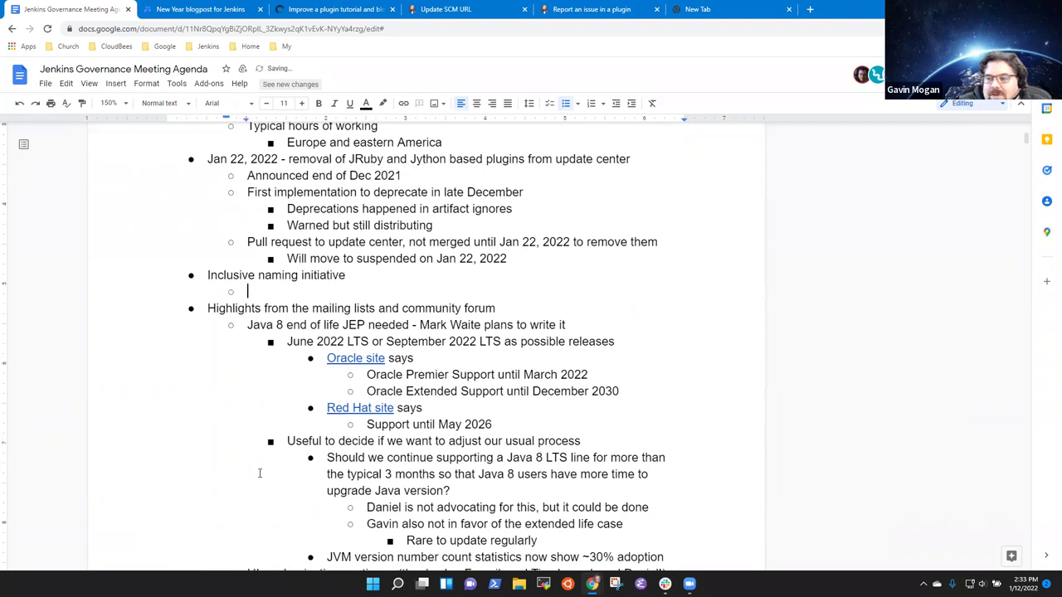
{"action": "key", "text": "Tab"}
{"action": "type", "text": "CDF not yet acce"}
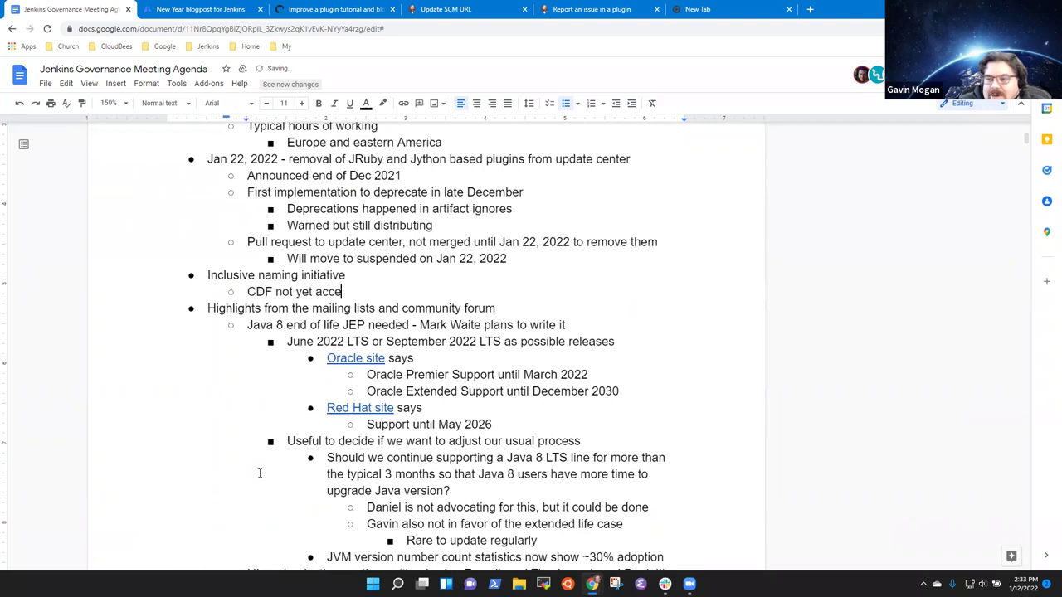
{"action": "type", "text": "pted to the inititative"}
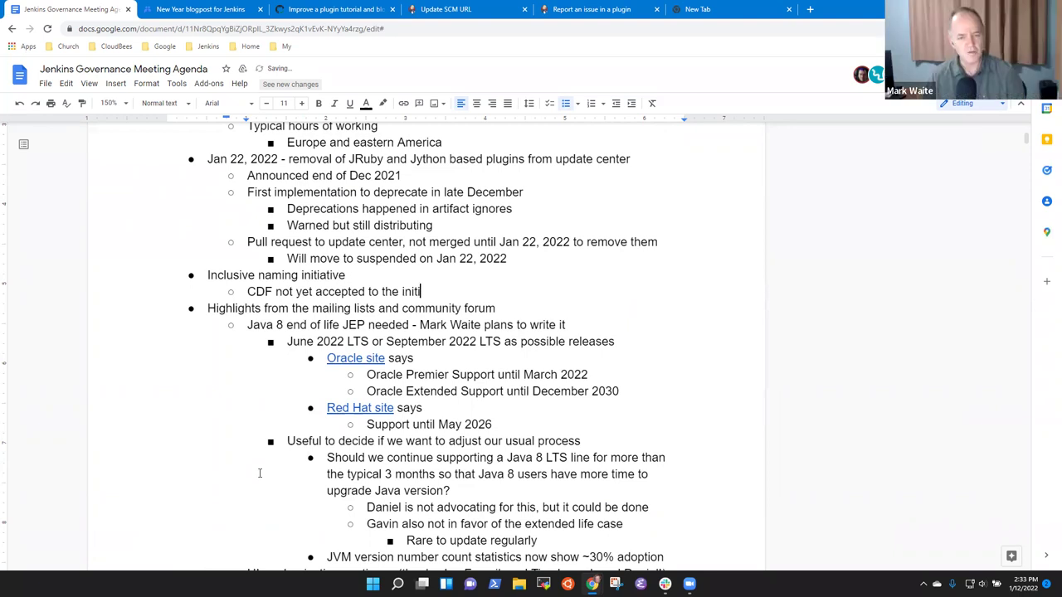
{"action": "key", "text": "BackSpace"}
{"action": "key", "text": "BackSpace"}
{"action": "key", "text": "BackSpace"}
{"action": "key", "text": "BackSpace"}
{"action": "key", "text": "BackSpace"}
{"action": "key", "text": "BackSpace"}
{"action": "type", "text": "ative"}
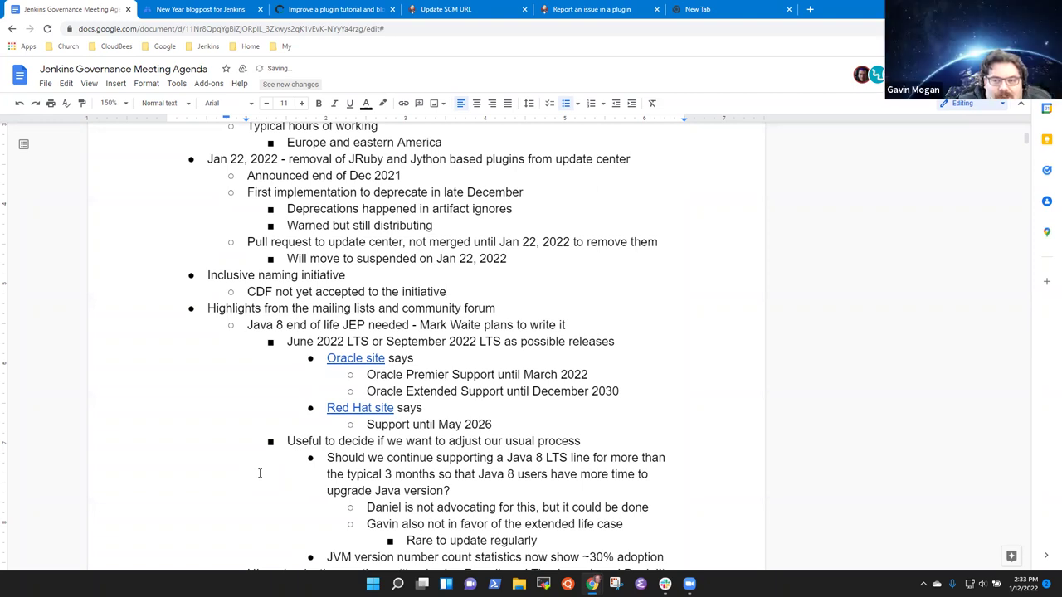
Step: Below the CDF note, add the top-level bullet "Twitter account guidance discussed in the board mailing list"
{"action": "key", "text": "Return"}
{"action": "key", "text": "shift+Tab"}
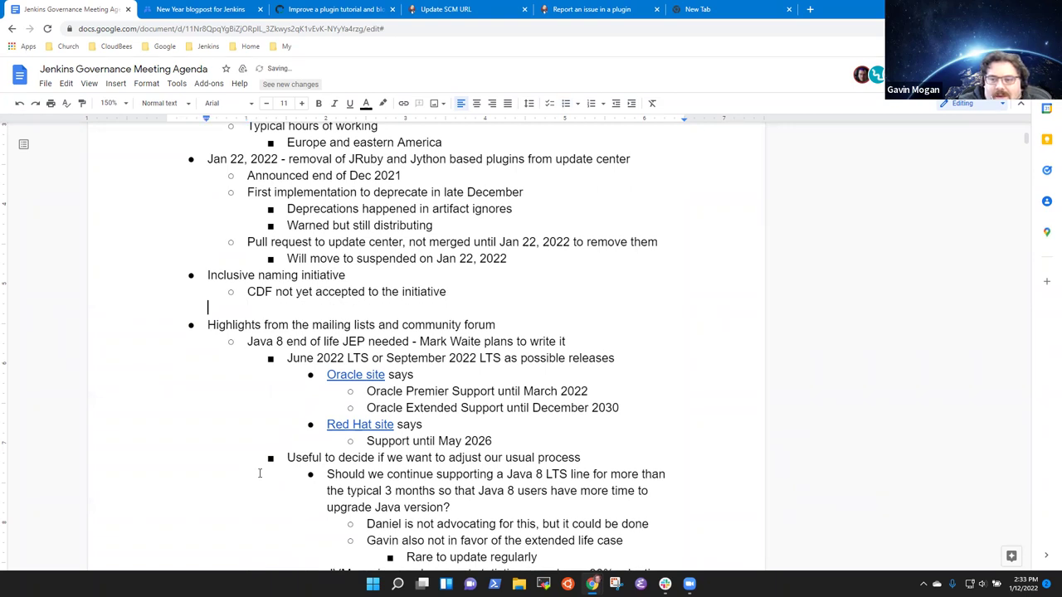
{"action": "key", "text": "BackSpace"}
{"action": "key", "text": "Return"}
{"action": "key", "text": "shift+Tab"}
{"action": "type", "text": "Twitter"}
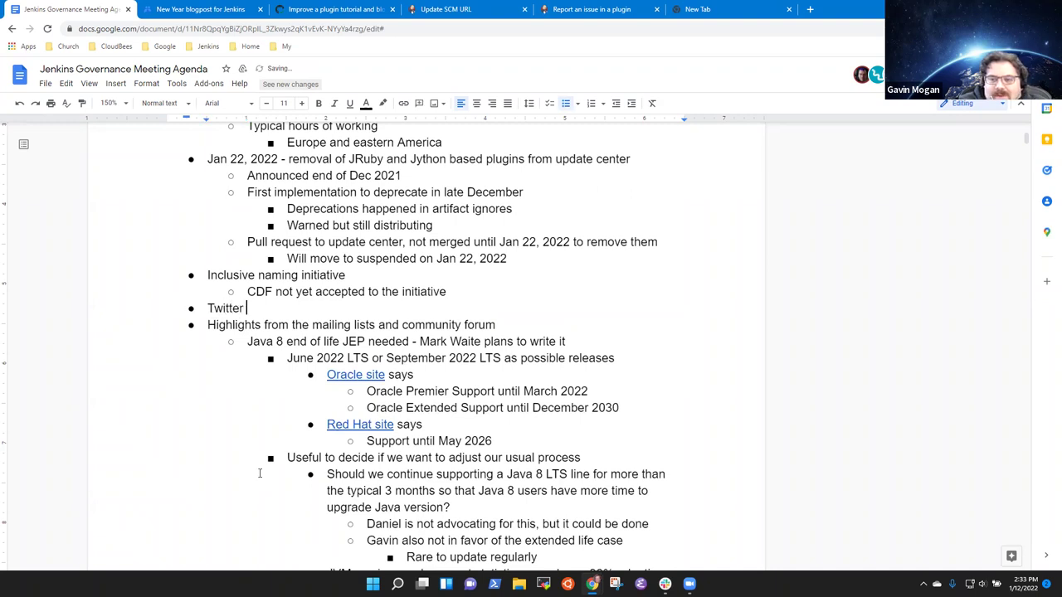
{"action": "type", "text": " account guidance discussed"}
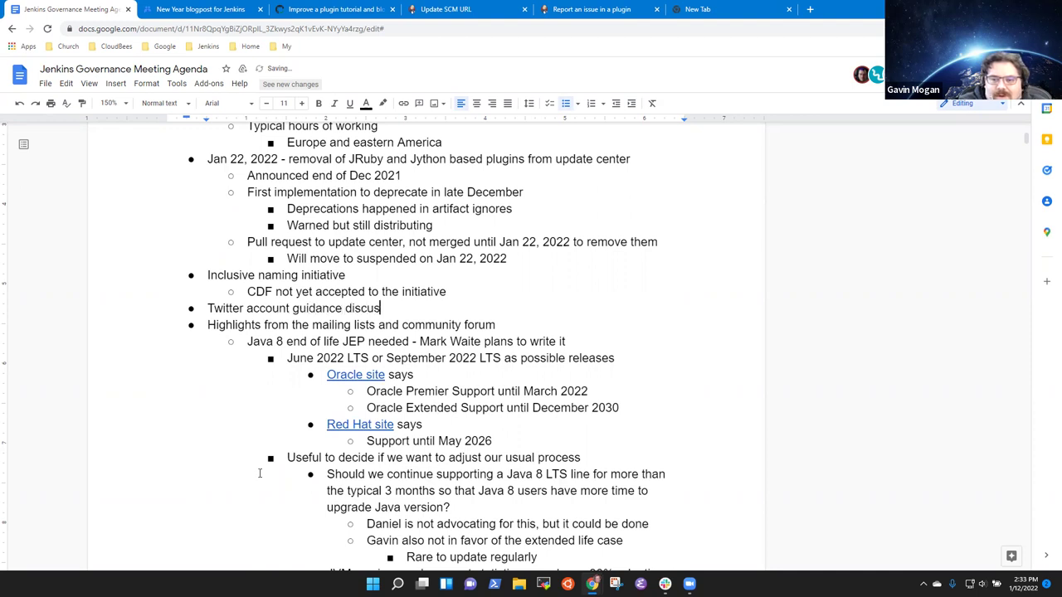
{"action": "key", "text": "BackSpace"}
{"action": "key", "text": "BackSpace"}
{"action": "type", "text": "ed in the "}
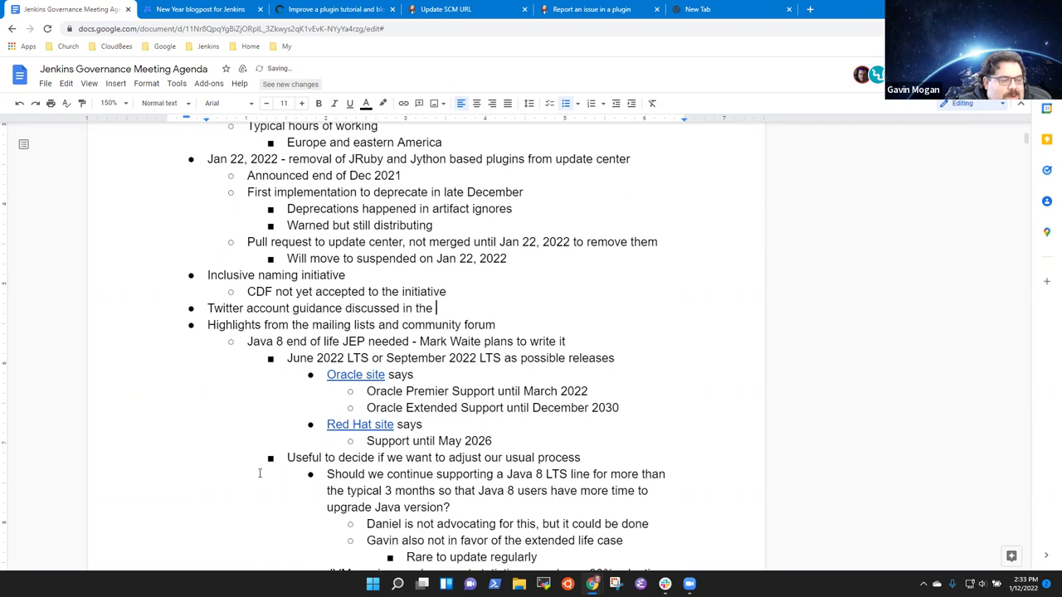
{"action": "type", "text": "board mailing list"}
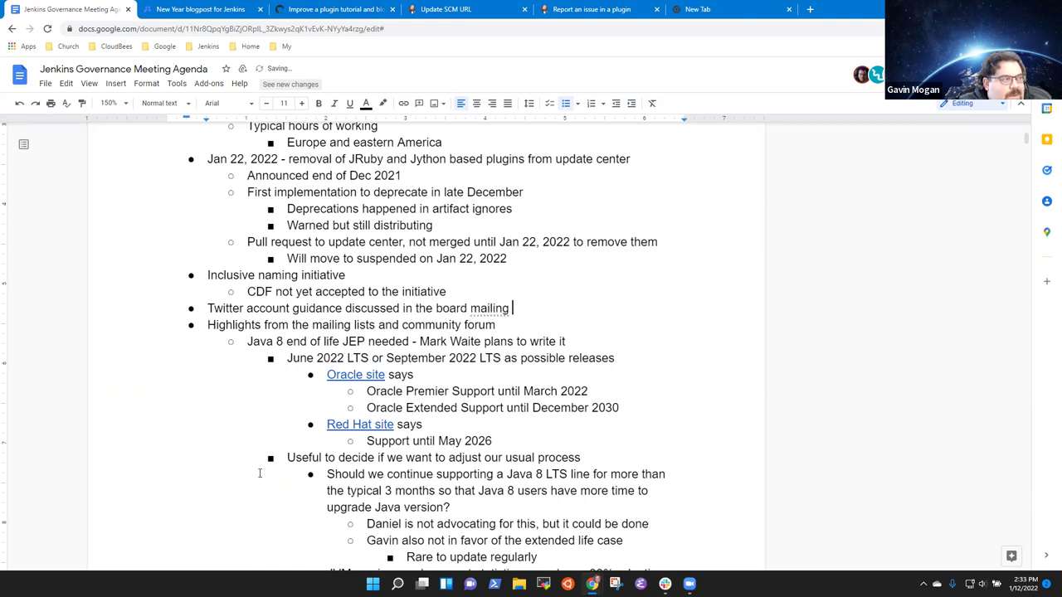
Step: Nest a sub-bullet under the Twitter topic reading "Considering Twitter as code for better governance, better audit"
{"action": "key", "text": "Return"}
{"action": "key", "text": "Tab"}
{"action": "type", "text": "Consider"}
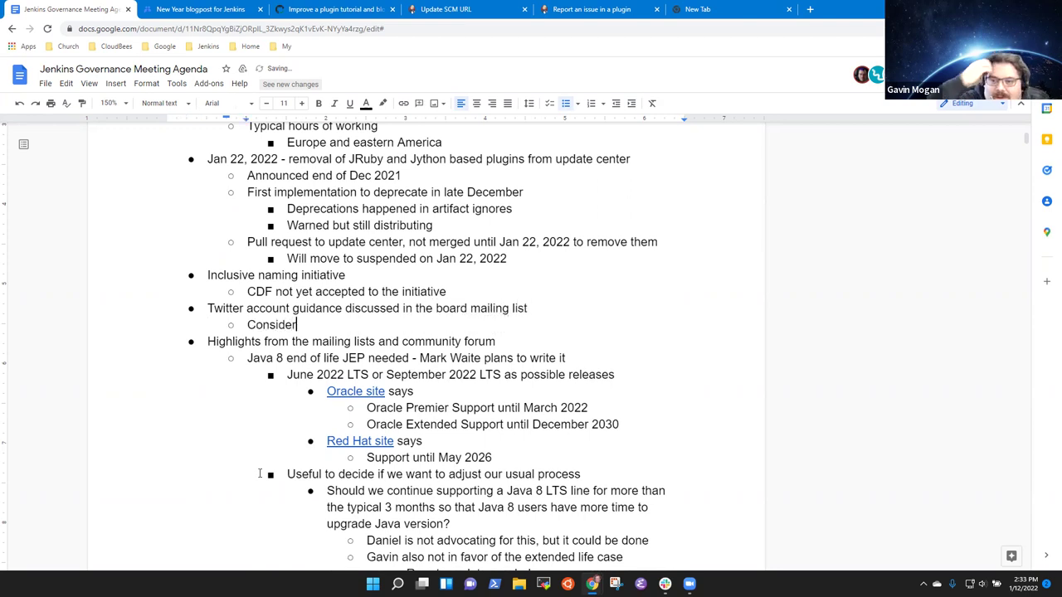
{"action": "type", "text": "ing T"}
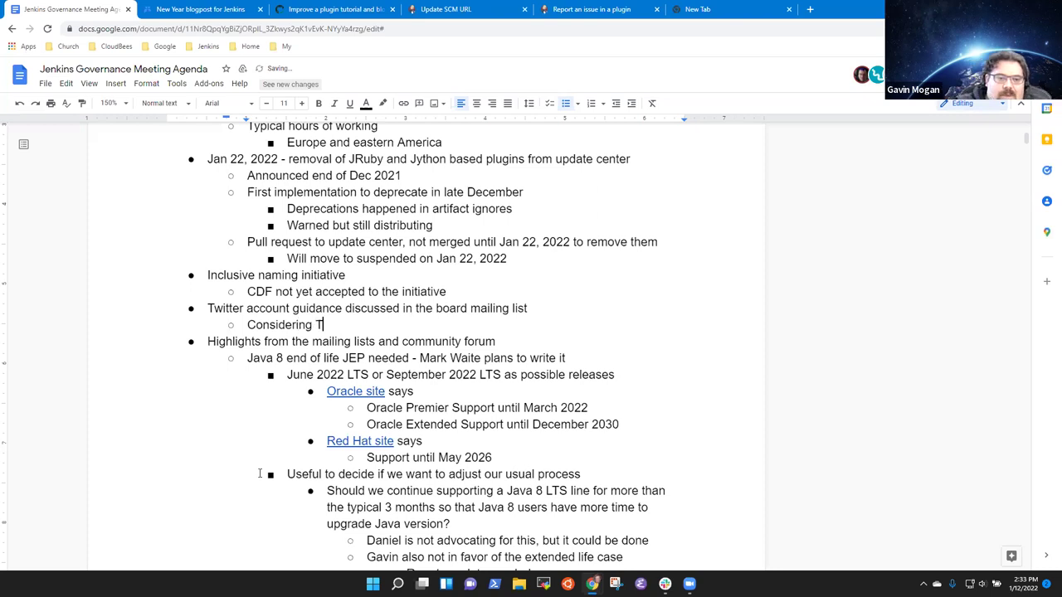
{"action": "type", "text": "witter as "}
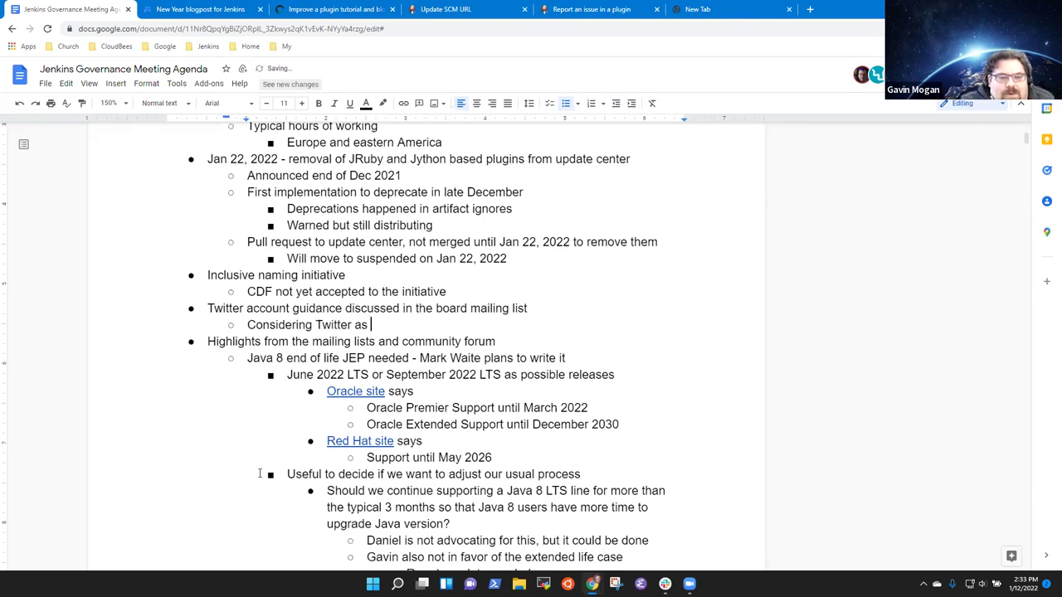
{"action": "type", "text": "code for "}
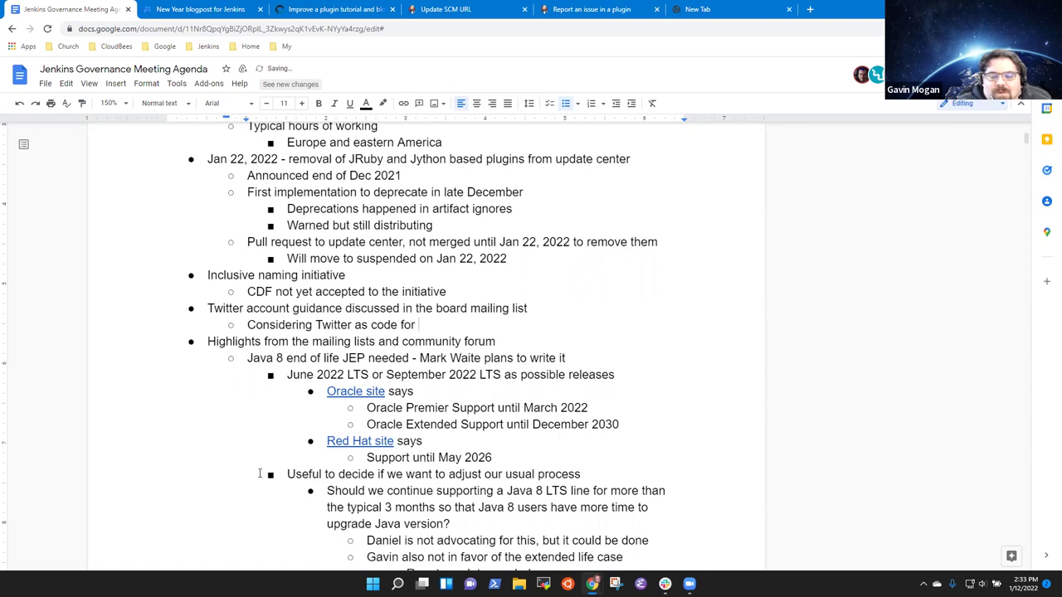
{"action": "type", "text": "better governance, better audit"}
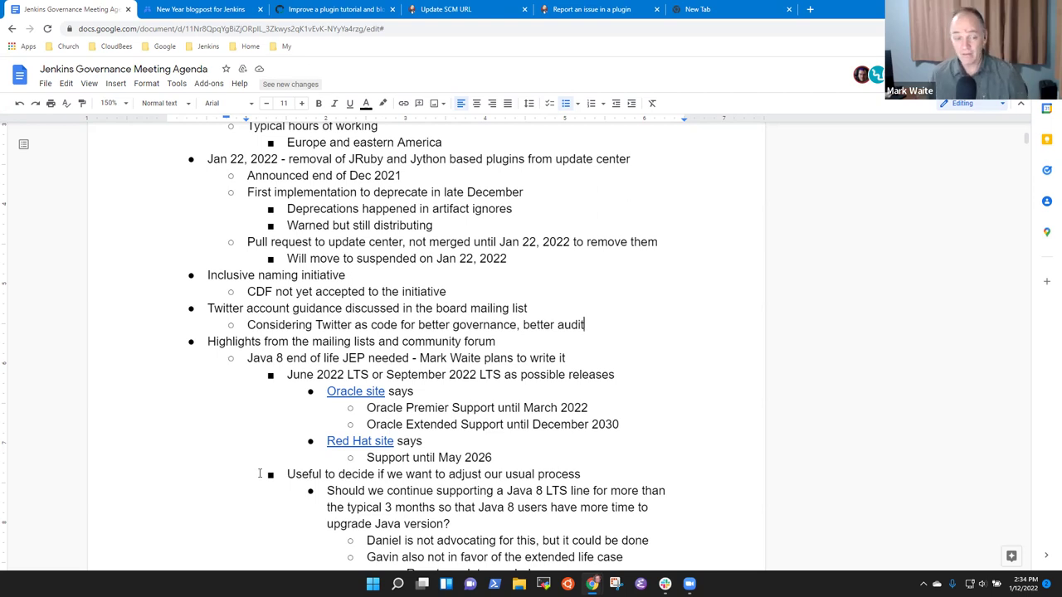
Step: Highlight the "Inclusive naming initiative" bullet and look over the remaining notes down to the end of the Hosting section
{"action": "key", "text": "Up"}
{"action": "key", "text": "Up"}
{"action": "key", "text": "Up"}
{"action": "key", "text": "shift+End"}
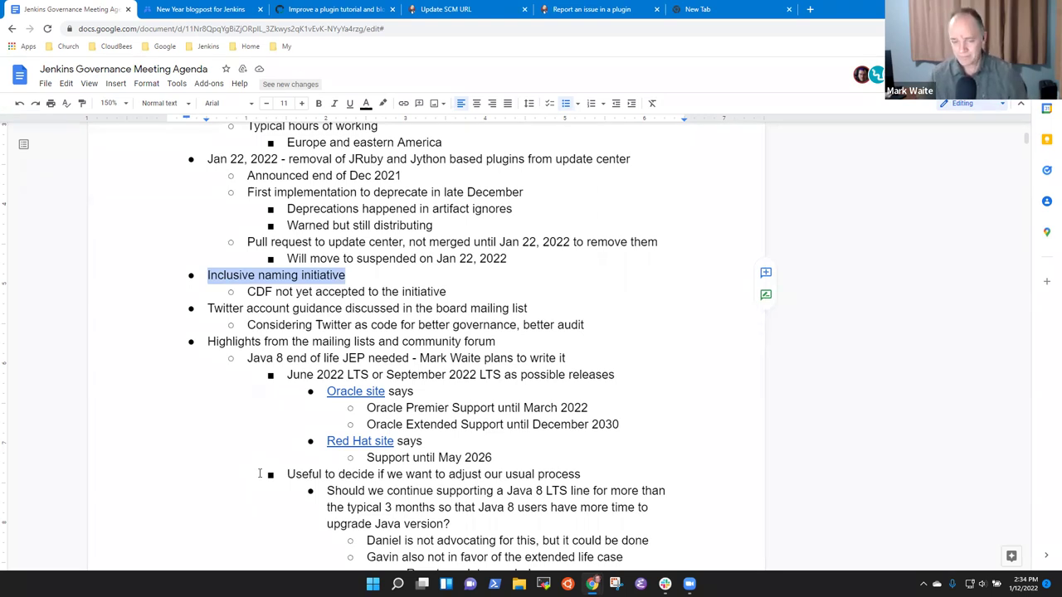
{"action": "scroll", "coordinate": [292, 424], "scroll_direction": "down", "scroll_amount": 5}
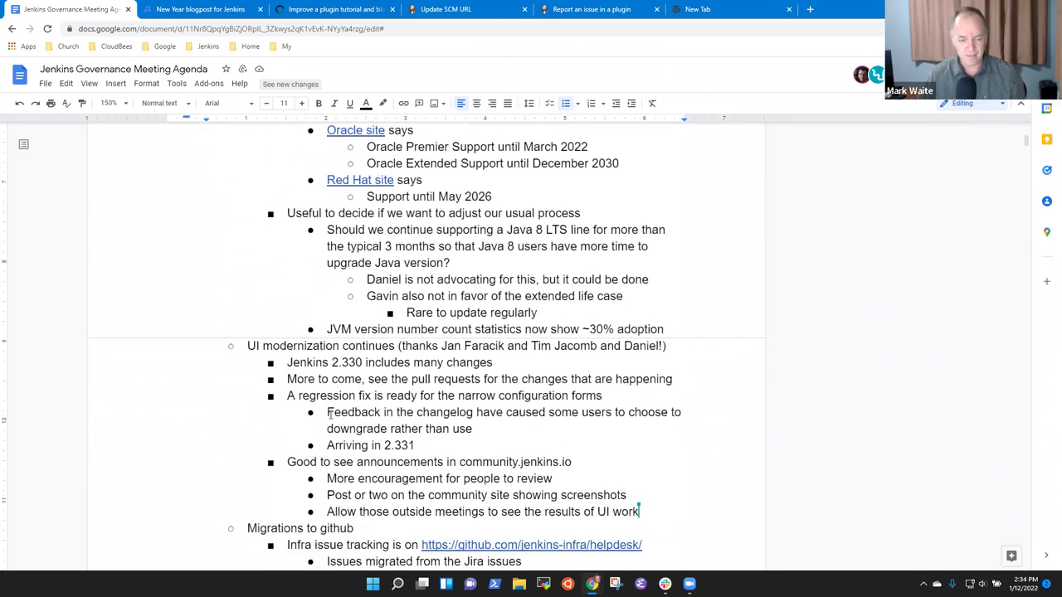
{"action": "scroll", "coordinate": [335, 415], "scroll_direction": "down", "scroll_amount": 1}
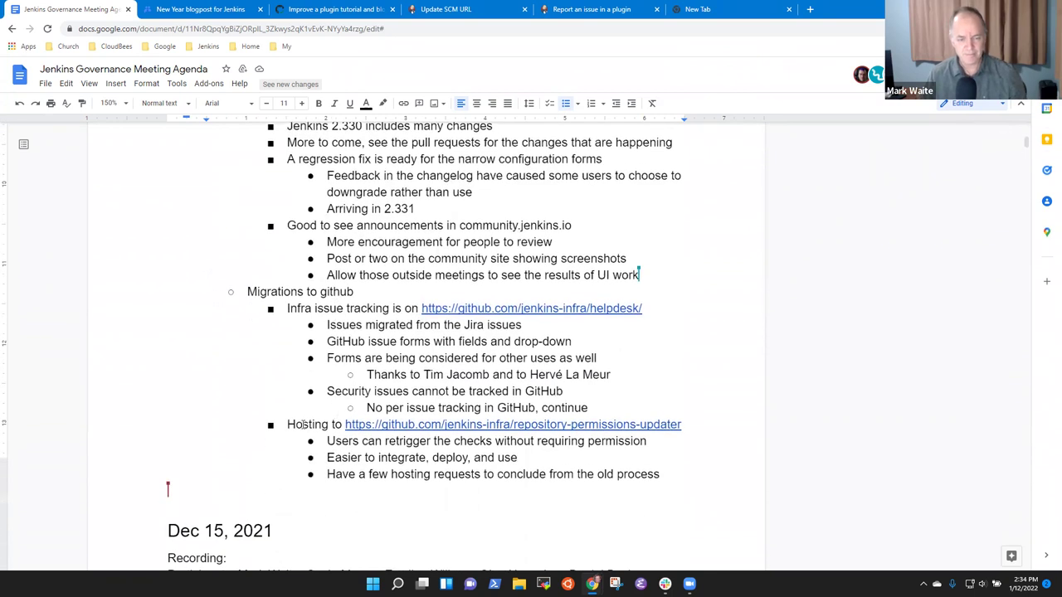